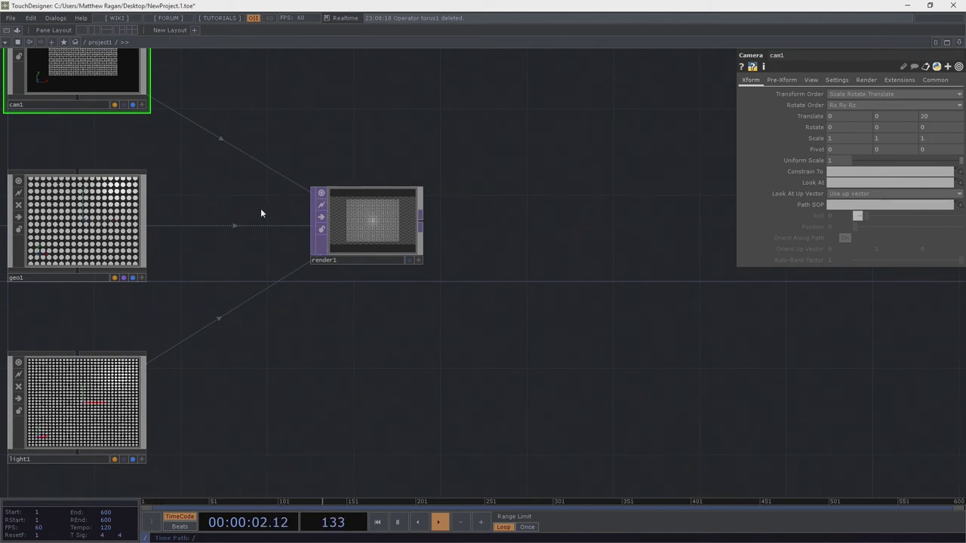
Step: Examine the instanced geometry network and the grid of circles rendered by render1
drag(260, 208, 480, 241)
drag(118, 219, 272, 249)
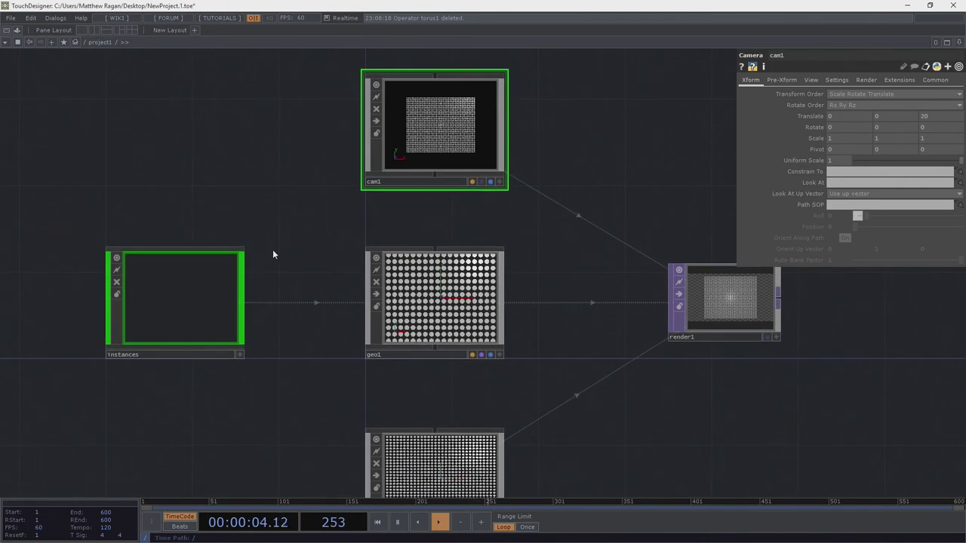
scroll(347, 261, down, 2)
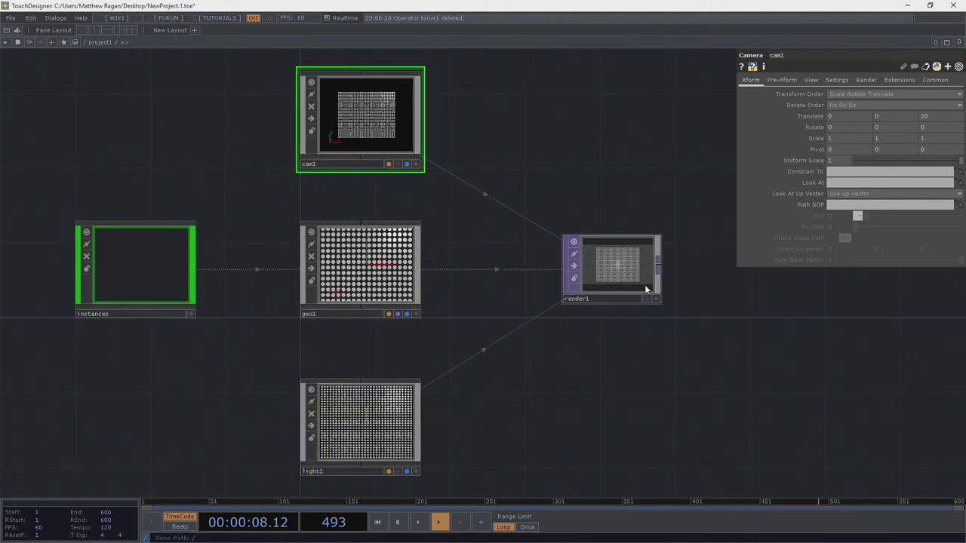
scroll(636, 274, up, 5)
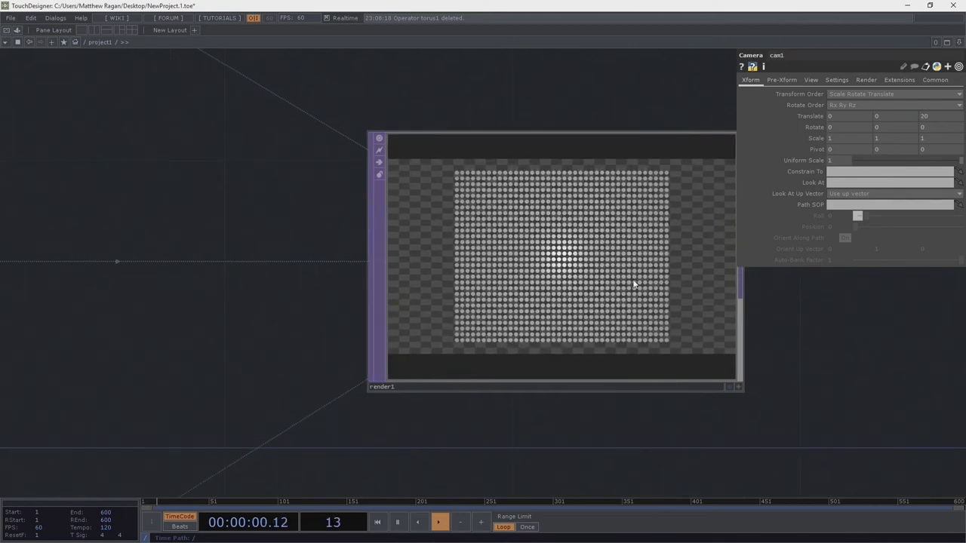
drag(543, 453, 459, 442)
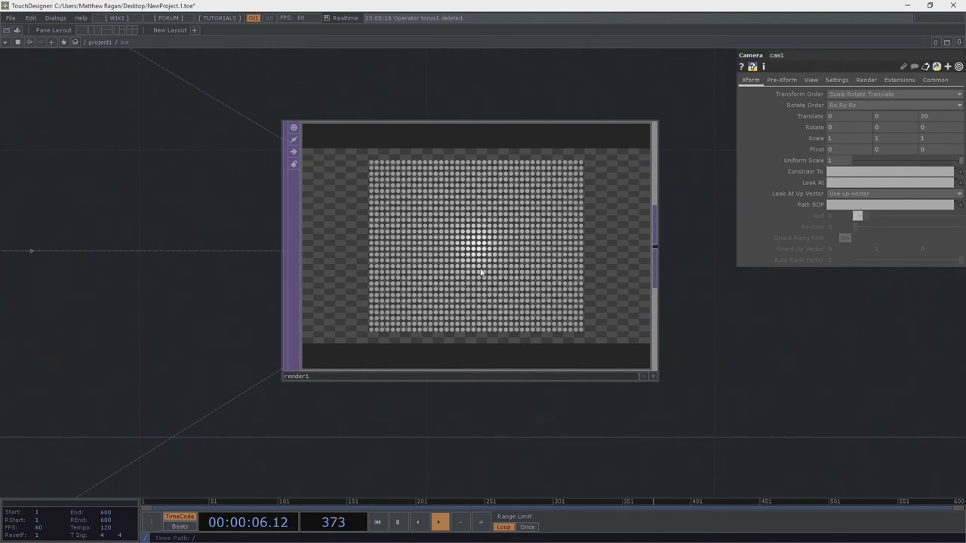
scroll(482, 270, up, 3)
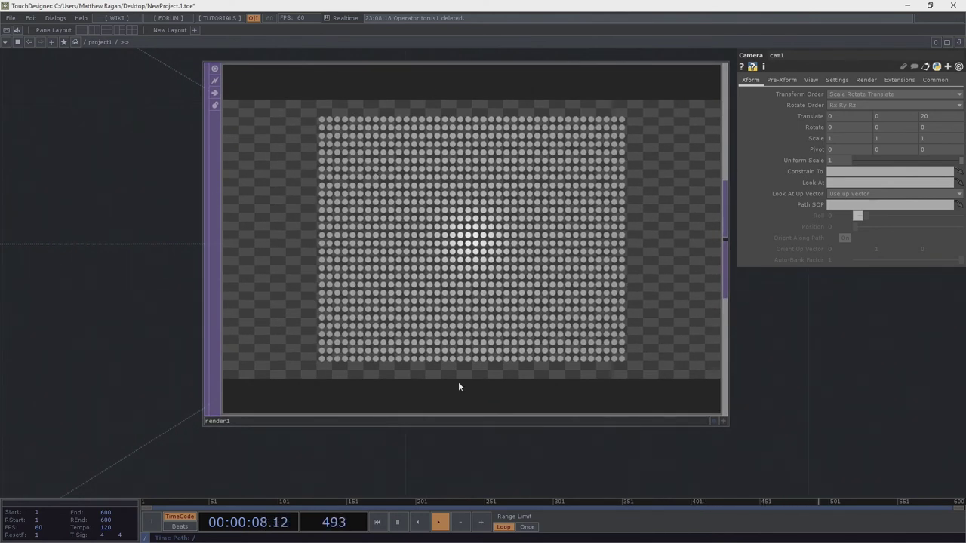
scroll(498, 240, down, 3)
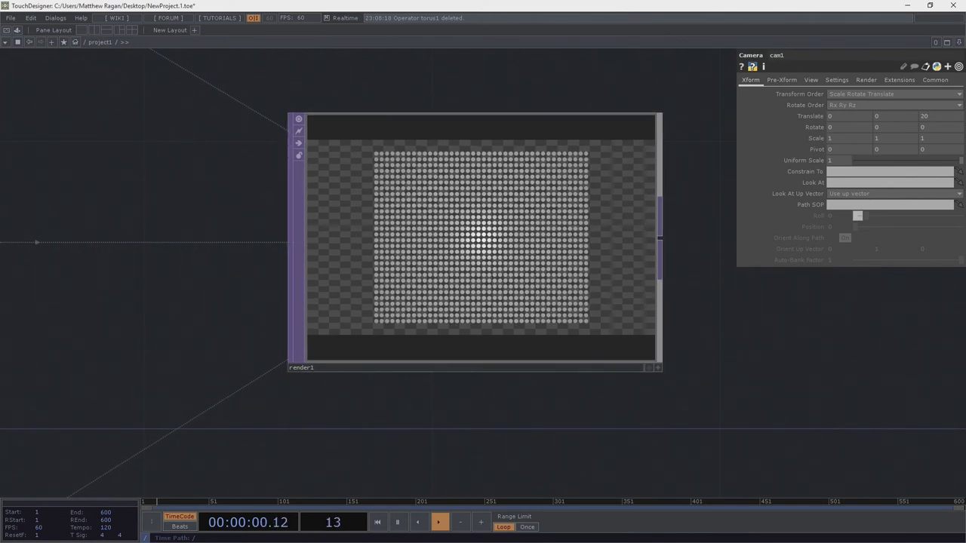
drag(155, 118, 84, 141)
scroll(335, 185, up, 5)
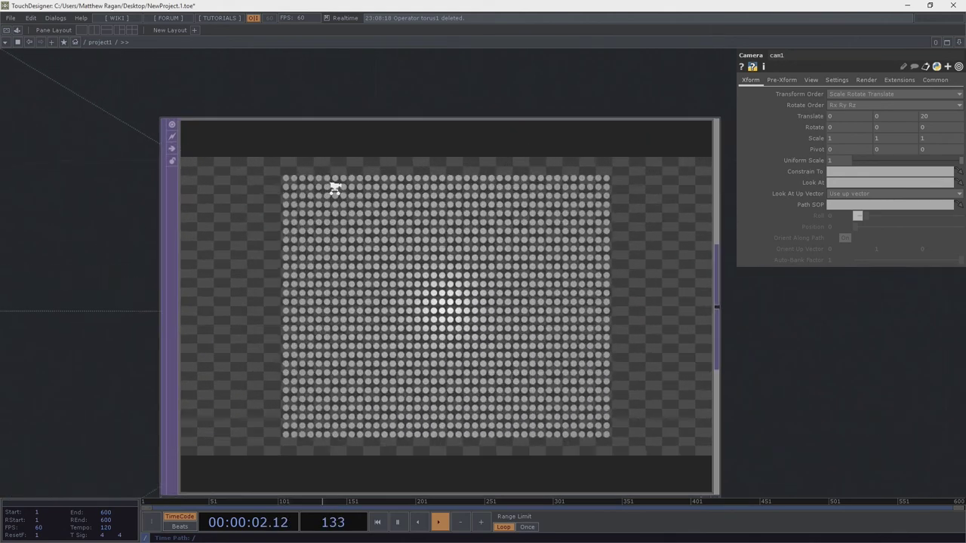
scroll(477, 210, down, 4)
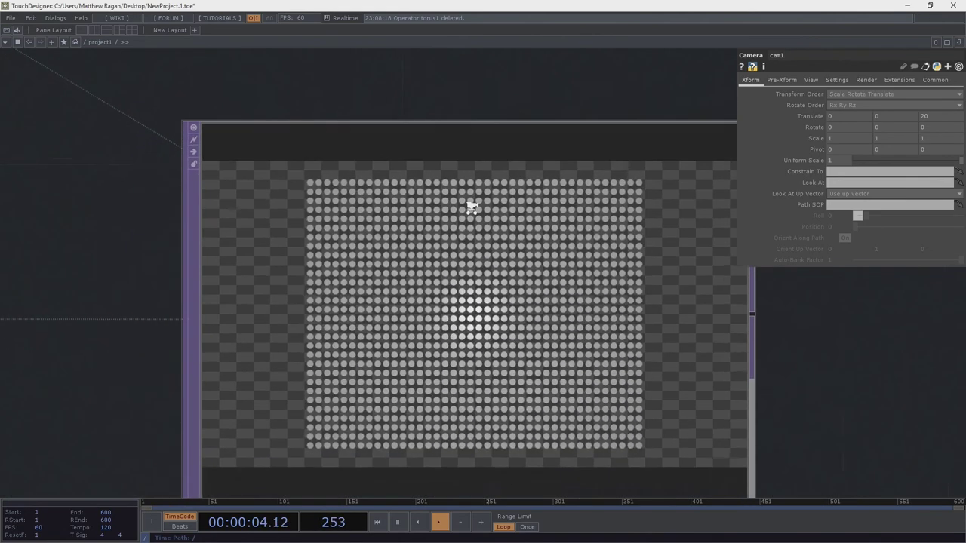
drag(214, 160, 449, 187)
scroll(449, 187, down, 5)
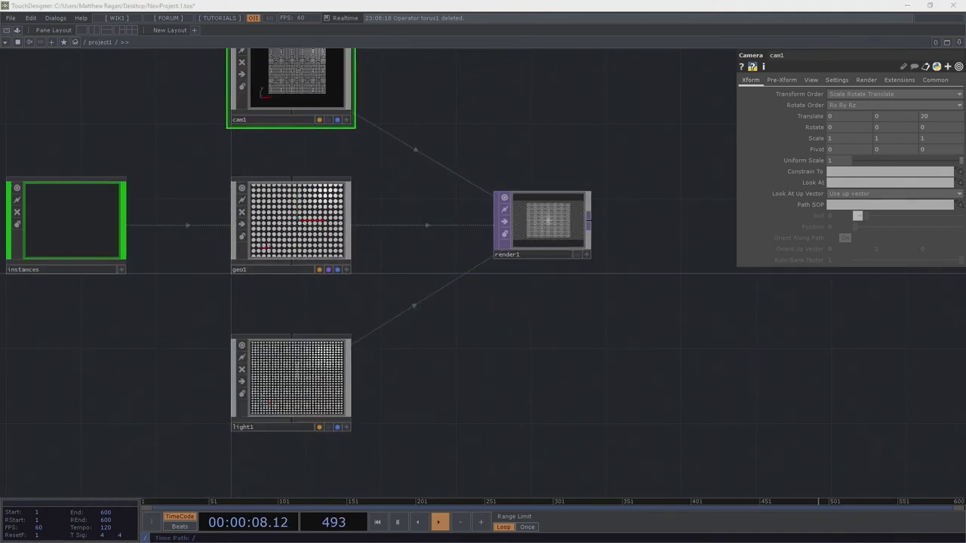
Step: Add a Base component directly above the instances component, aligned with it and level with cam1
drag(160, 178, 214, 227)
key(Tab)
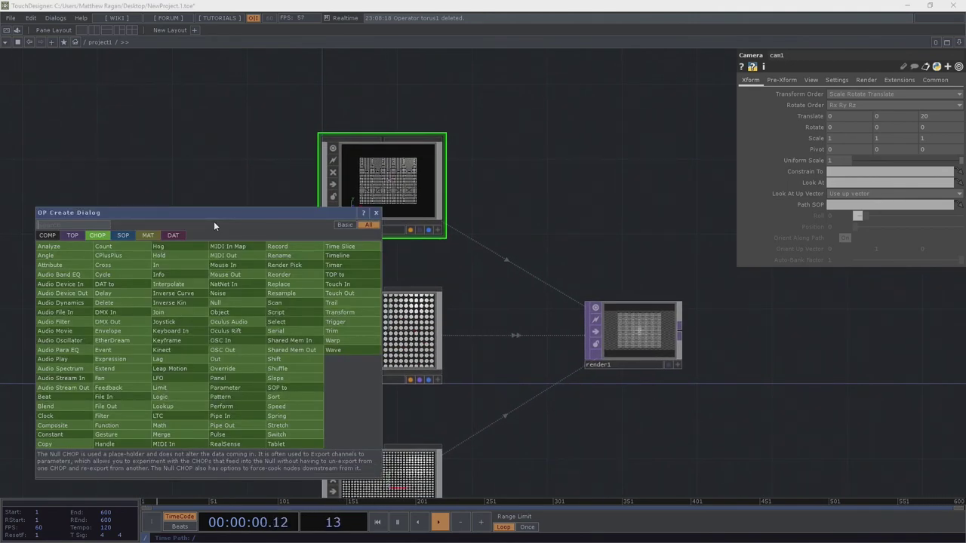
key(Tab)
key(Tab)
key(Tab)
key(Tab)
key(Tab)
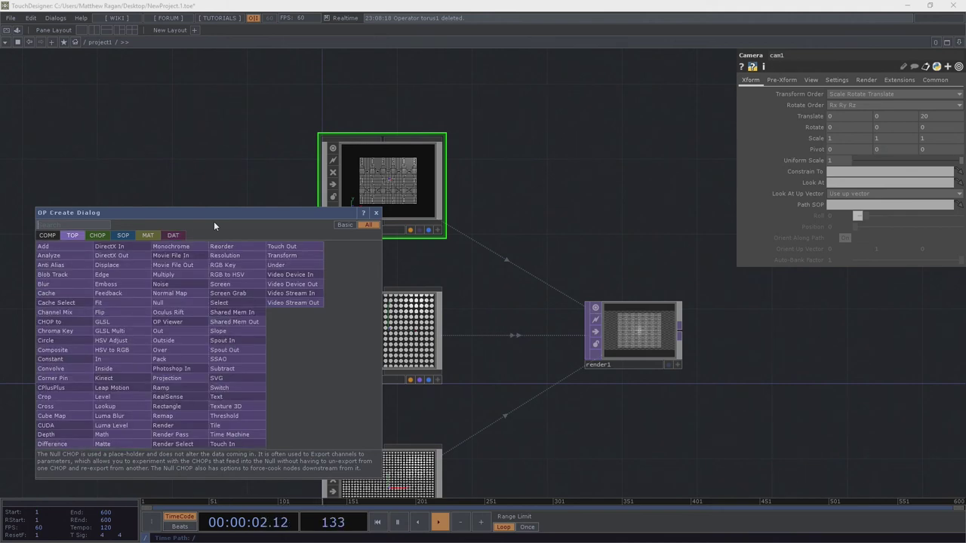
key(shift+Tab)
text(bas)
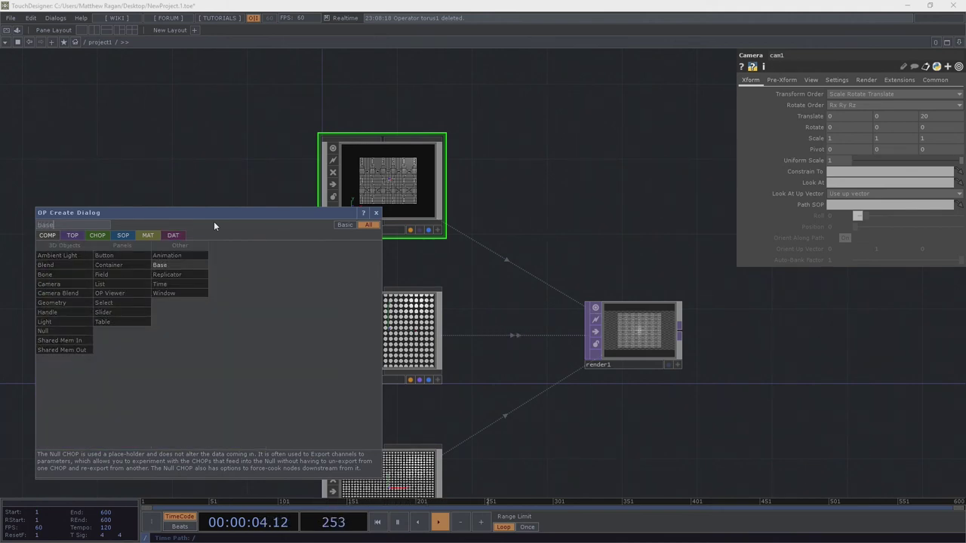
click(170, 264)
click(150, 181)
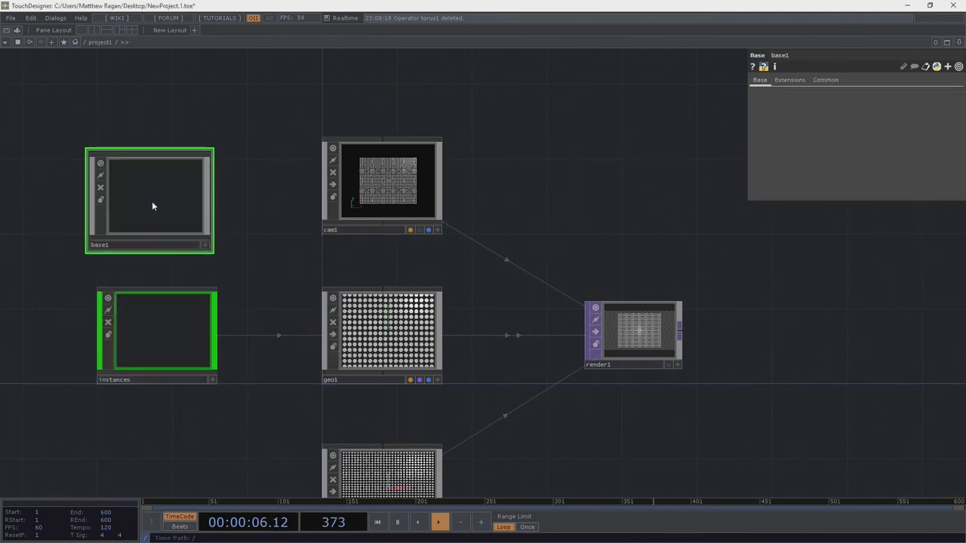
drag(153, 202, 167, 199)
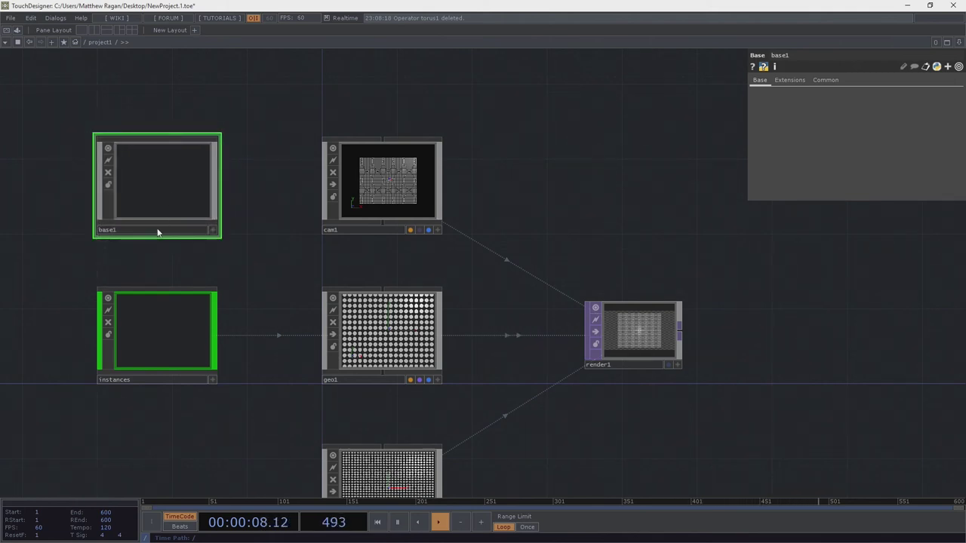
Step: Rename the new Base component as process and color its node purple
click(158, 230)
text(process)
key(Return)
key(c)
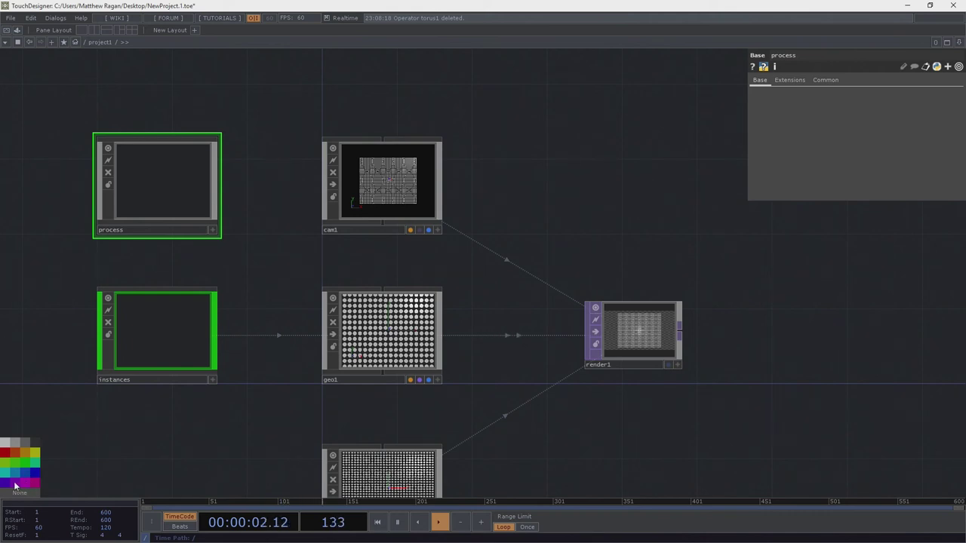
click(16, 484)
Step: Go inside the process component, add a Circle TOP, and align its node with the network origin
drag(145, 409, 150, 410)
drag(257, 252, 264, 254)
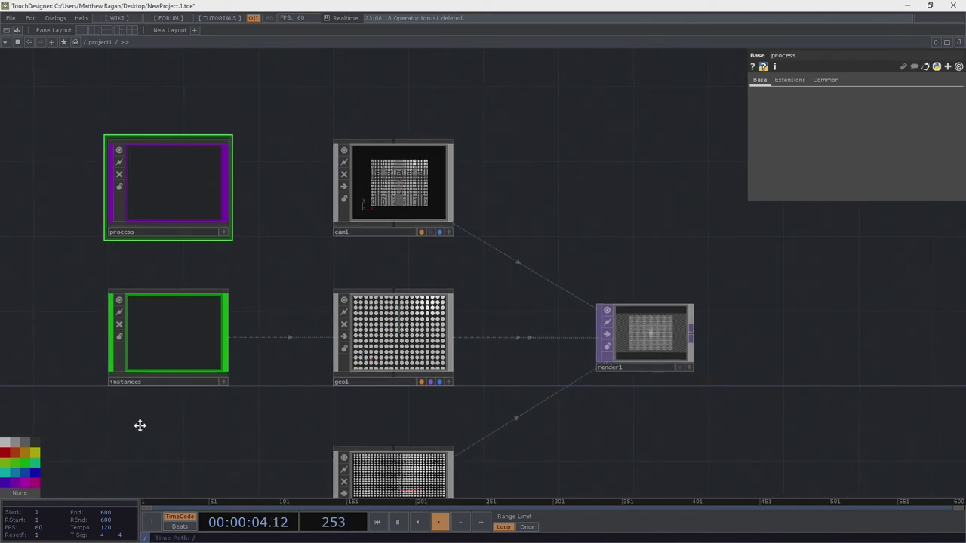
drag(140, 425, 170, 406)
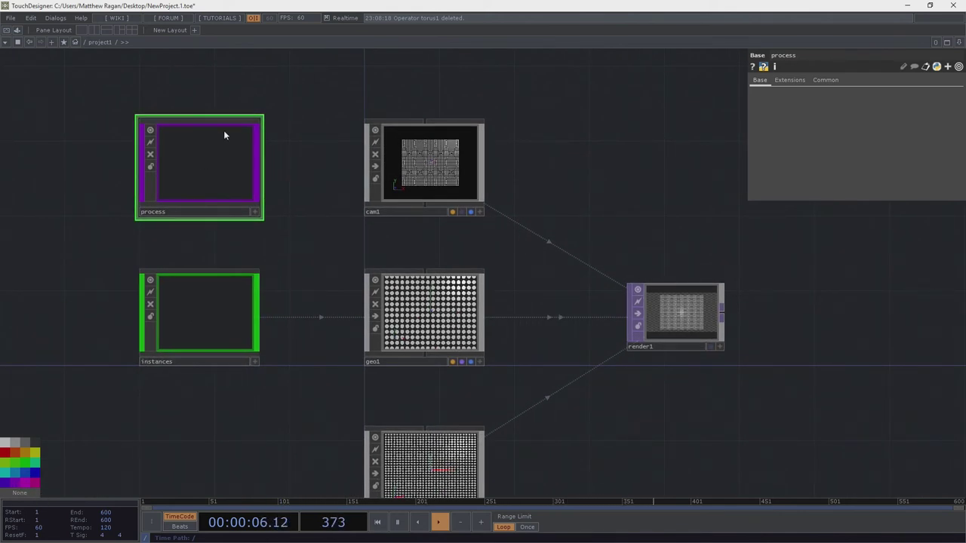
drag(316, 201, 312, 241)
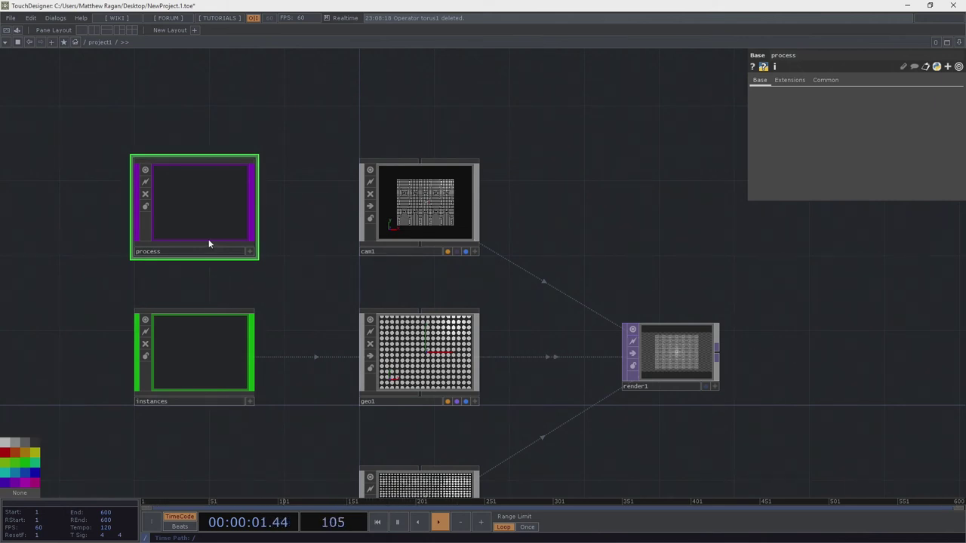
scroll(208, 242, up, 5)
scroll(209, 243, up, 3)
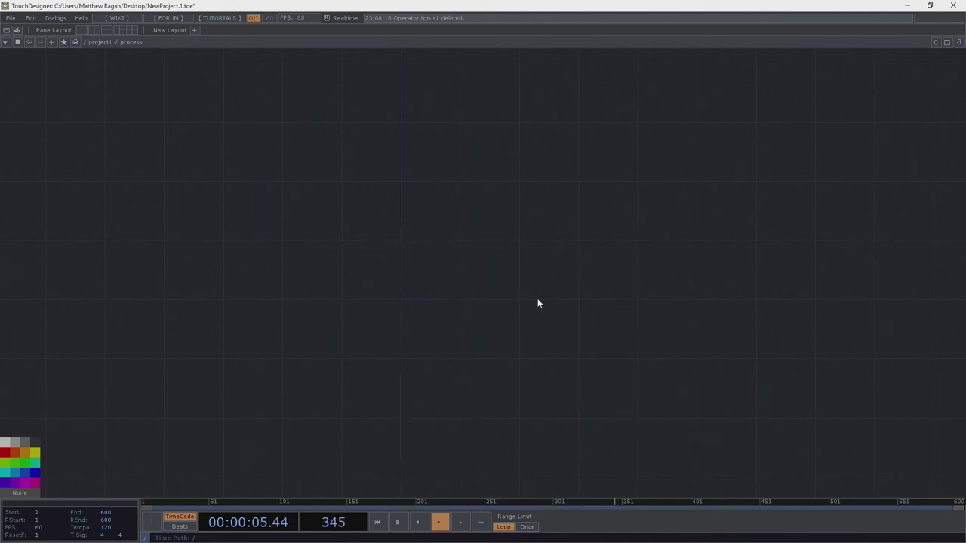
key(Tab)
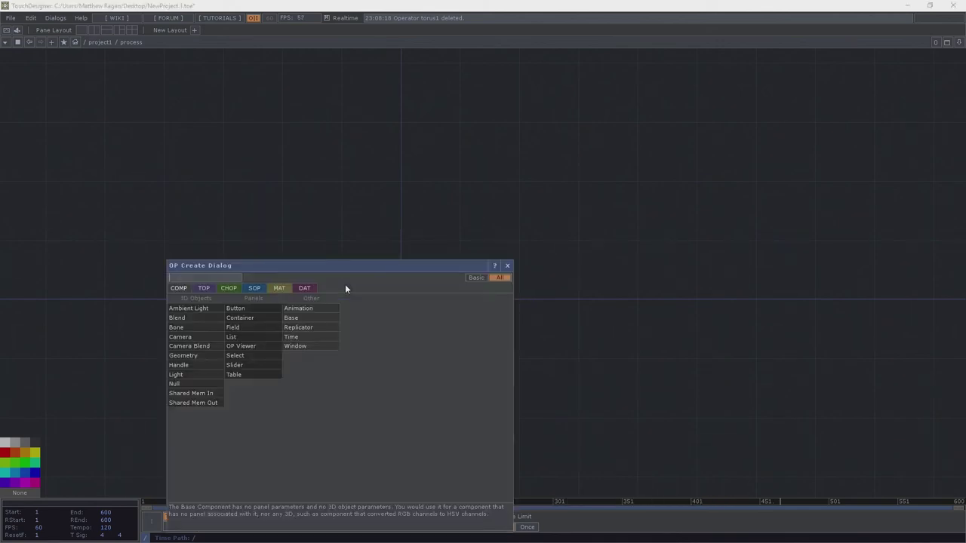
text(circ)
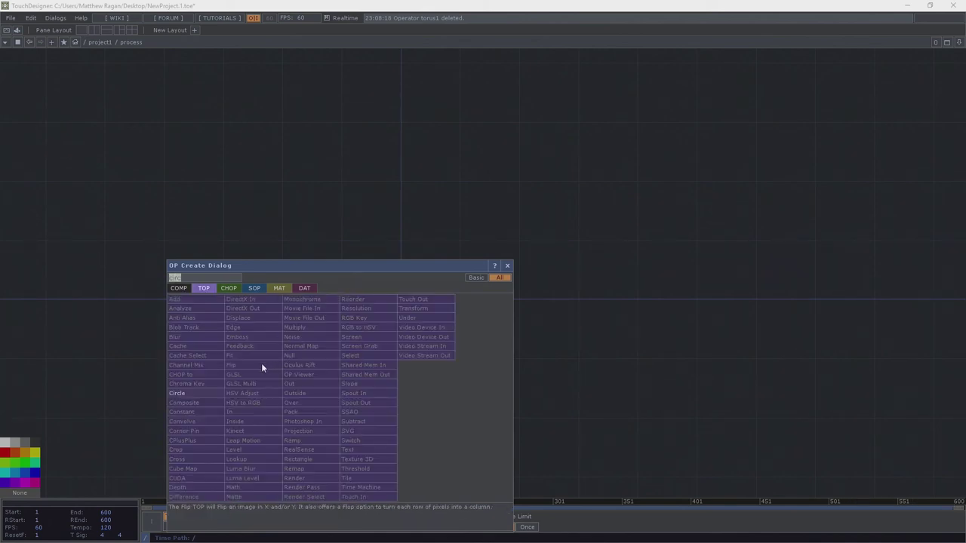
click(187, 394)
click(439, 263)
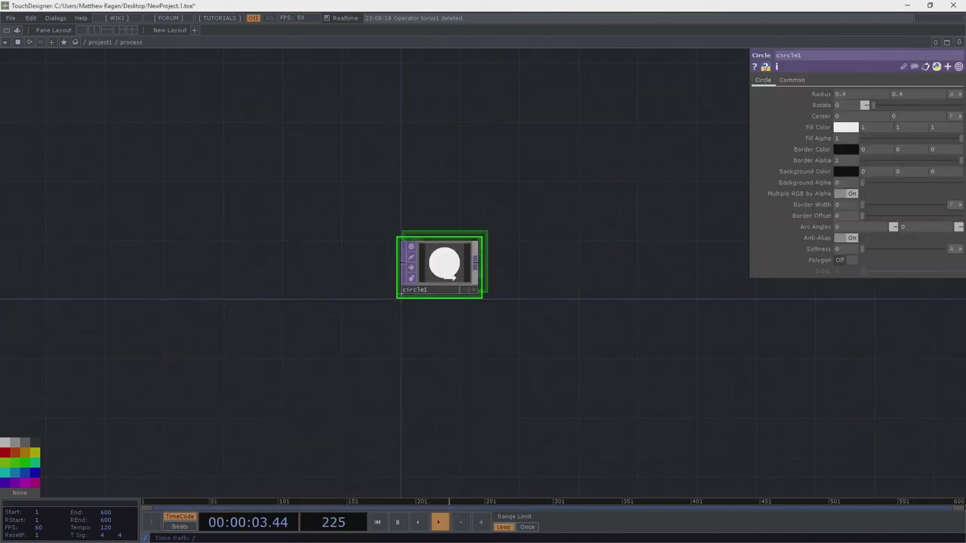
scroll(435, 264, up, 3)
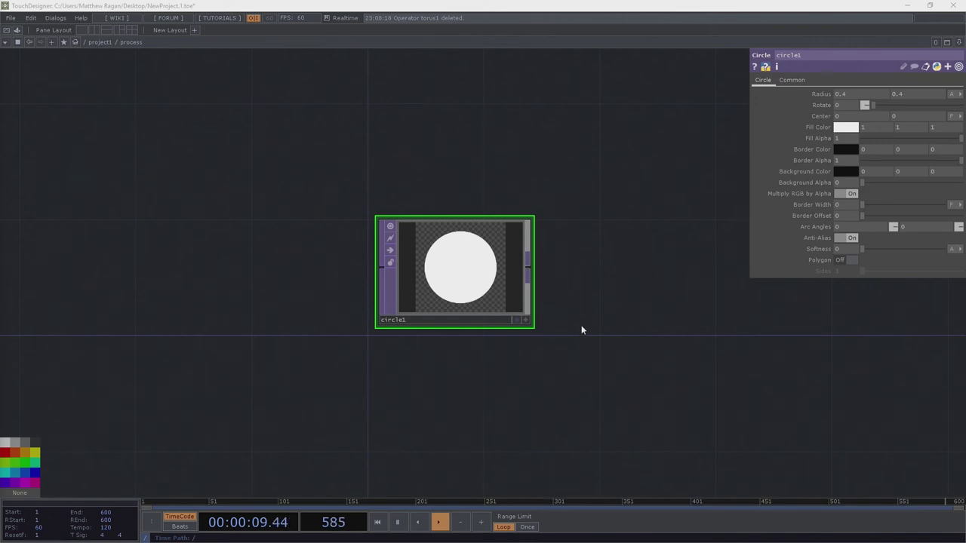
drag(508, 293, 491, 304)
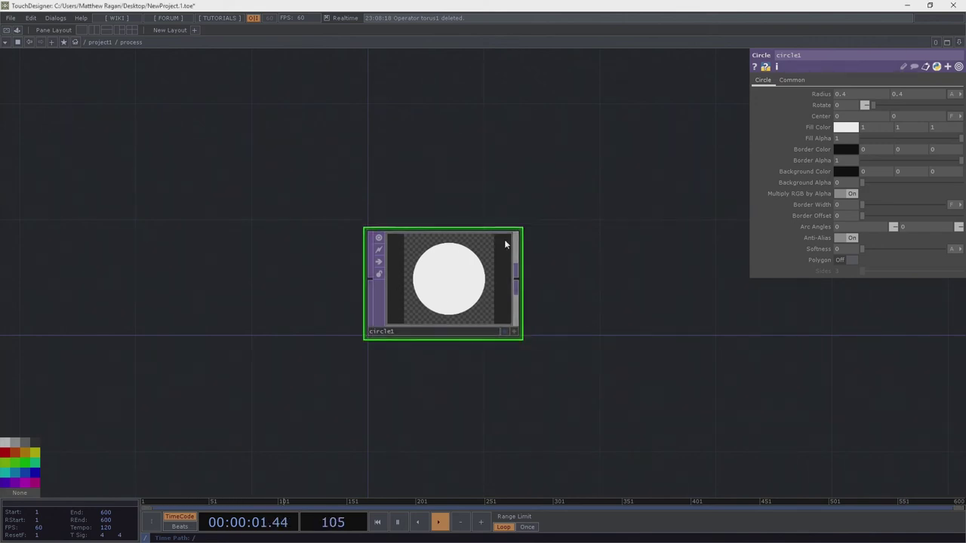
Step: Split the workspace into two side-by-side panes, with the second showing render1 in the project1 network beside the process network
middle_drag(674, 313, 469, 298)
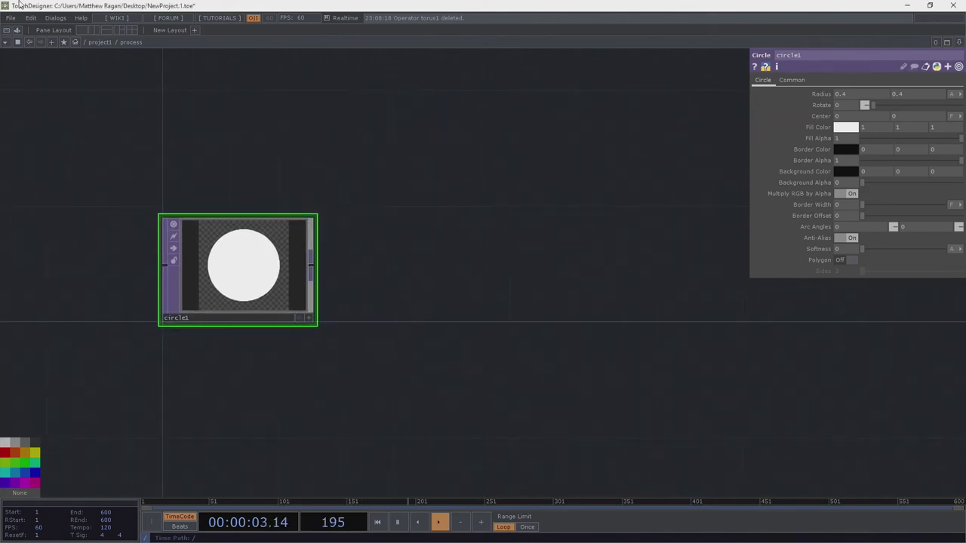
click(98, 28)
key(u)
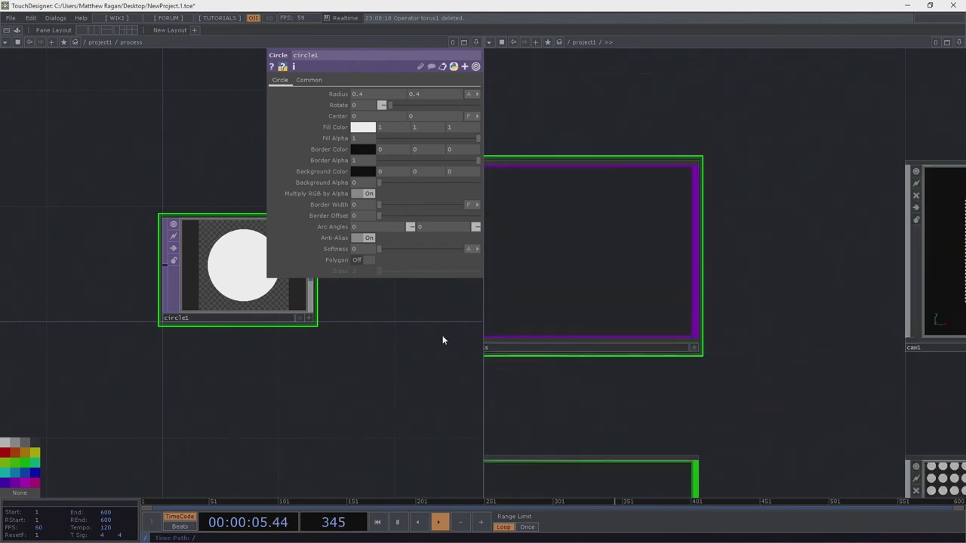
scroll(641, 344, down, 4)
drag(905, 370, 621, 217)
scroll(777, 328, up, 4)
scroll(722, 309, up, 1)
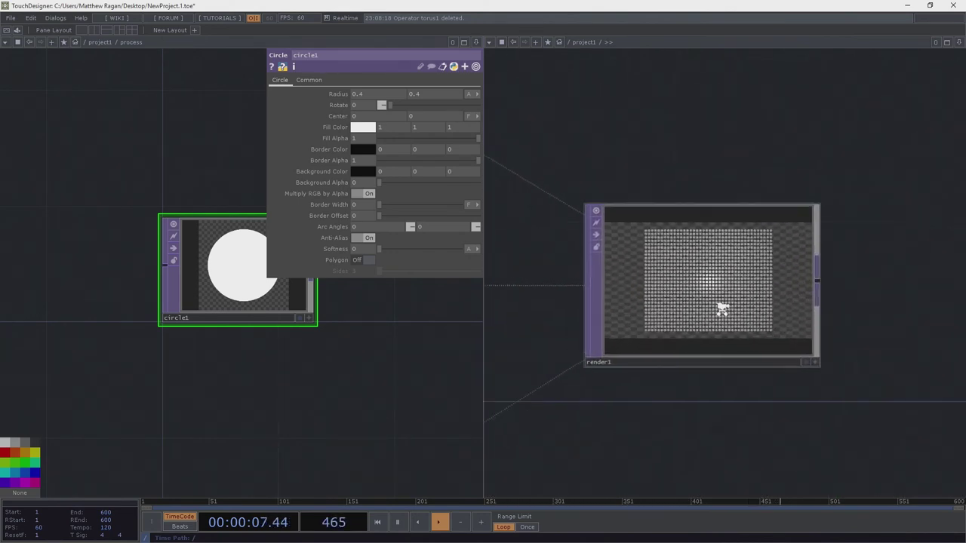
scroll(722, 311, up, 2)
middle_drag(378, 320, 237, 267)
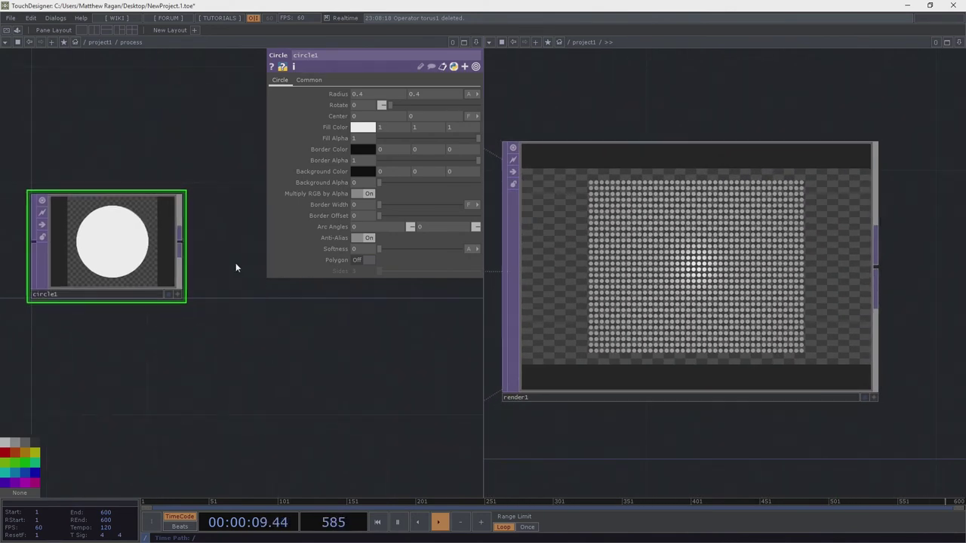
Step: Append a Fit TOP to the output of the Circle TOP in the process network
scroll(233, 259, down, 2)
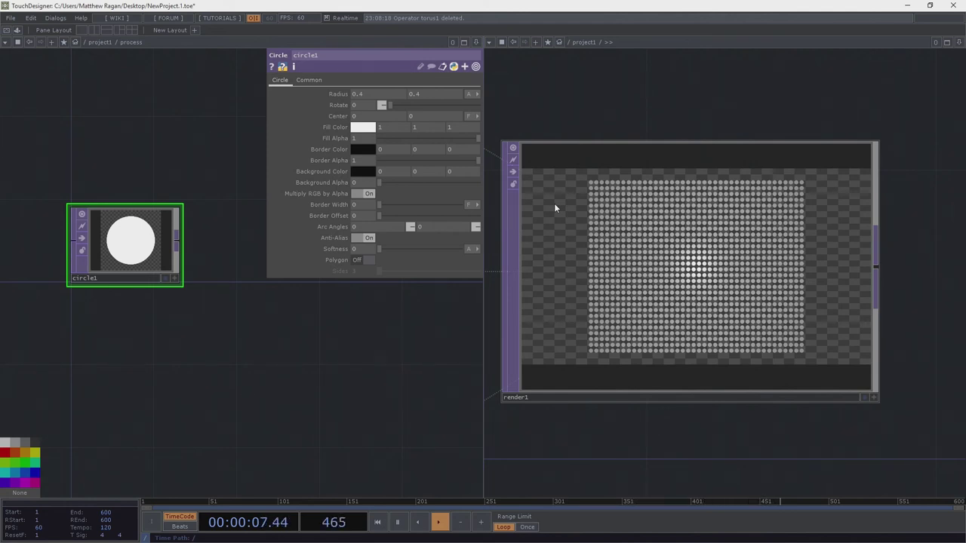
middle_drag(230, 325, 223, 350)
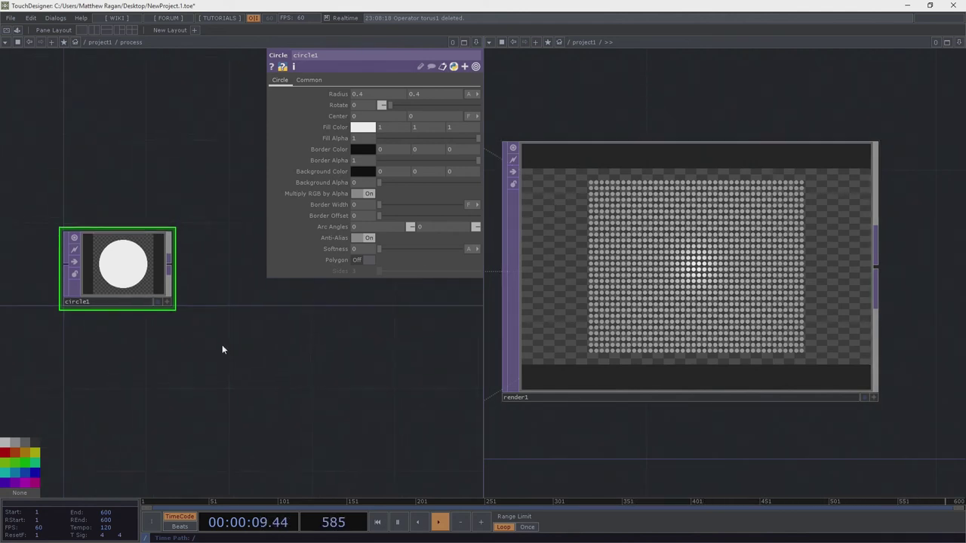
scroll(222, 349, down, 3)
drag(219, 331, 224, 347)
right_click(192, 307)
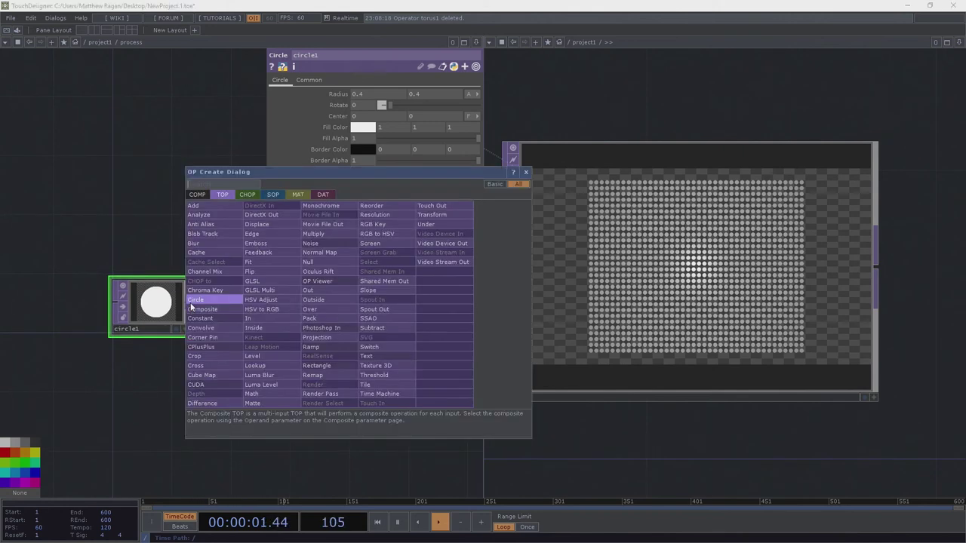
text(fit)
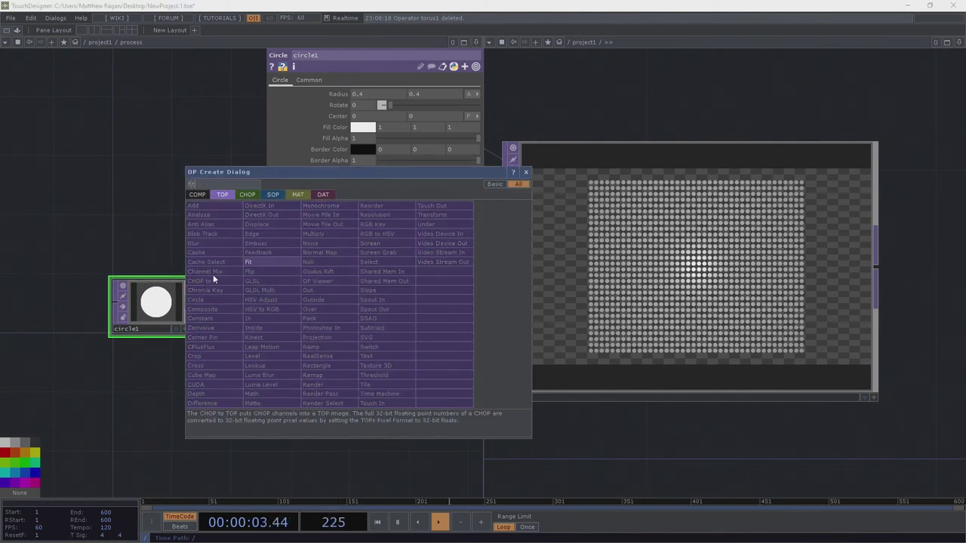
click(249, 262)
click(279, 301)
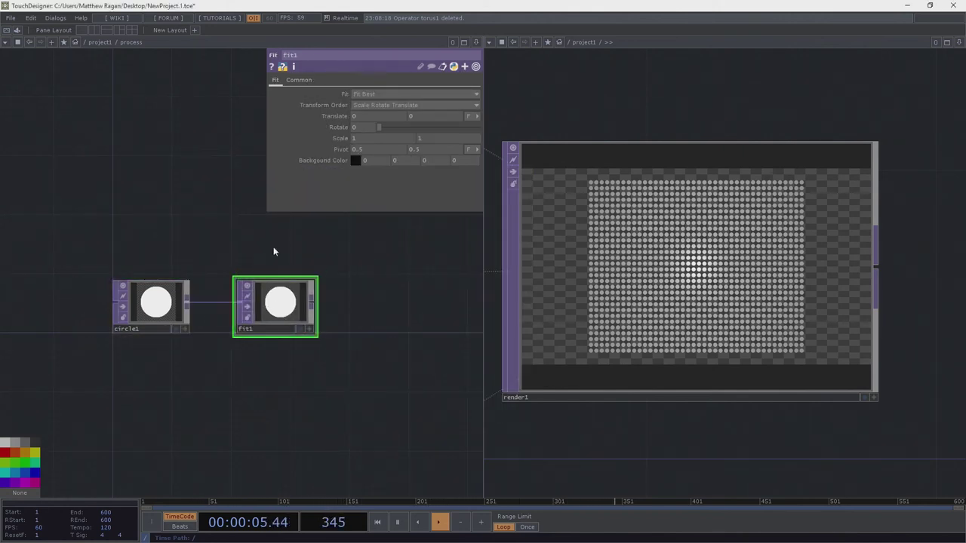
scroll(262, 318, up, 2)
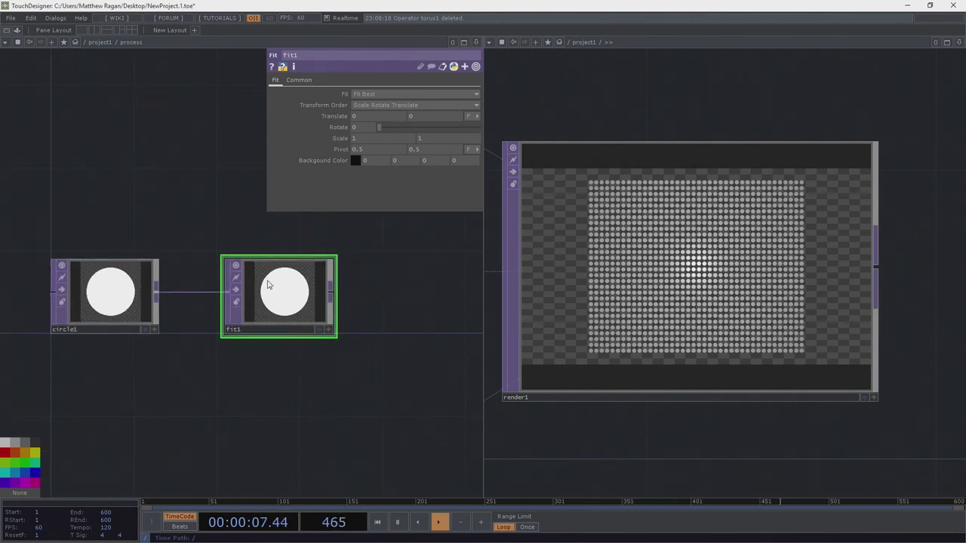
scroll(271, 305, up, 3)
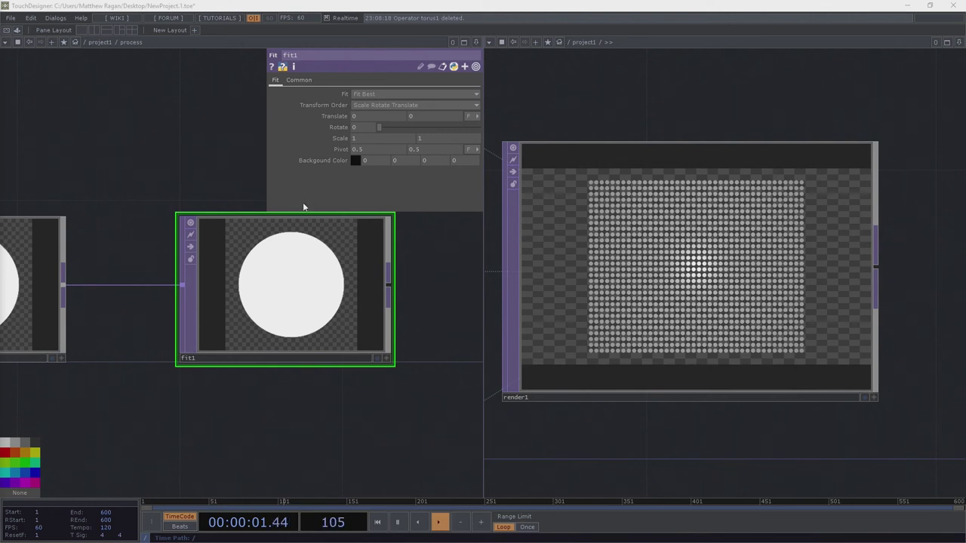
Step: Expand the Fit TOP's resolution into its width and height fields, and show grid1 inside the instances component in the second pane
click(298, 79)
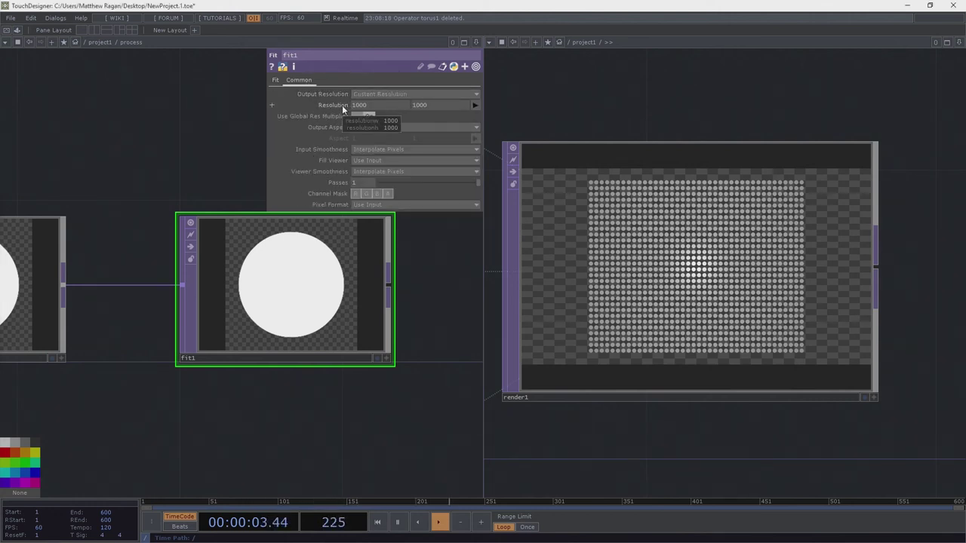
click(342, 105)
scroll(645, 124, down, 5)
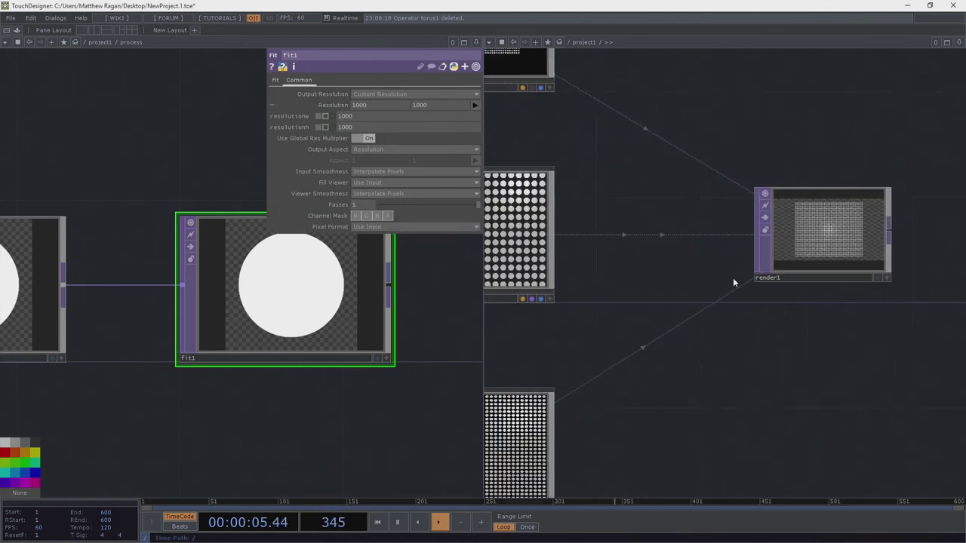
drag(665, 264, 714, 271)
drag(625, 138, 737, 215)
scroll(737, 215, up, 2)
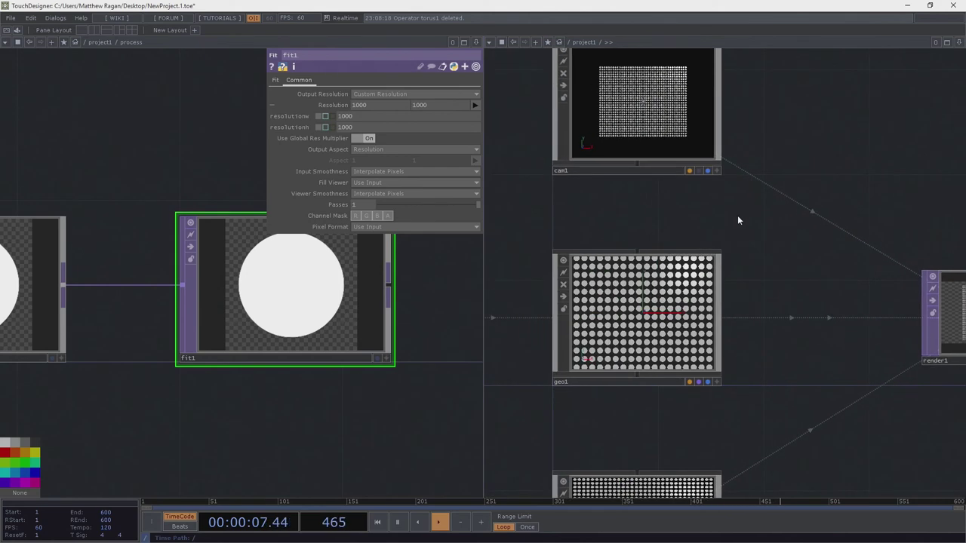
drag(515, 231, 622, 196)
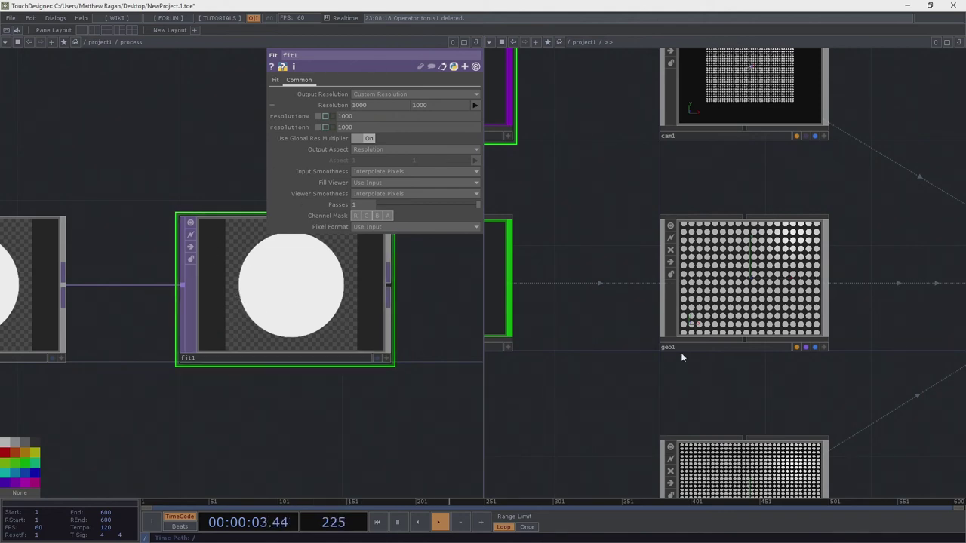
drag(681, 356, 712, 269)
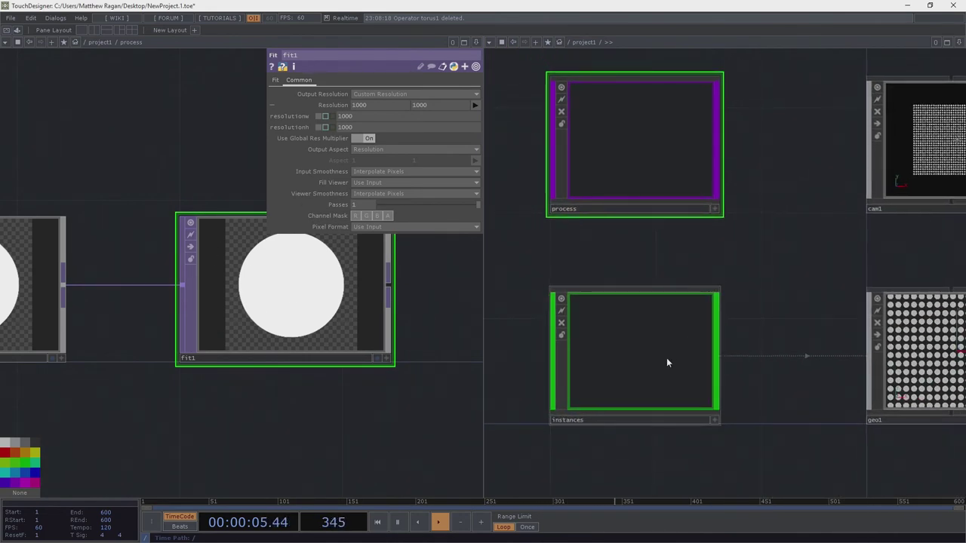
scroll(642, 356, up, 5)
key(h)
drag(625, 303, 733, 355)
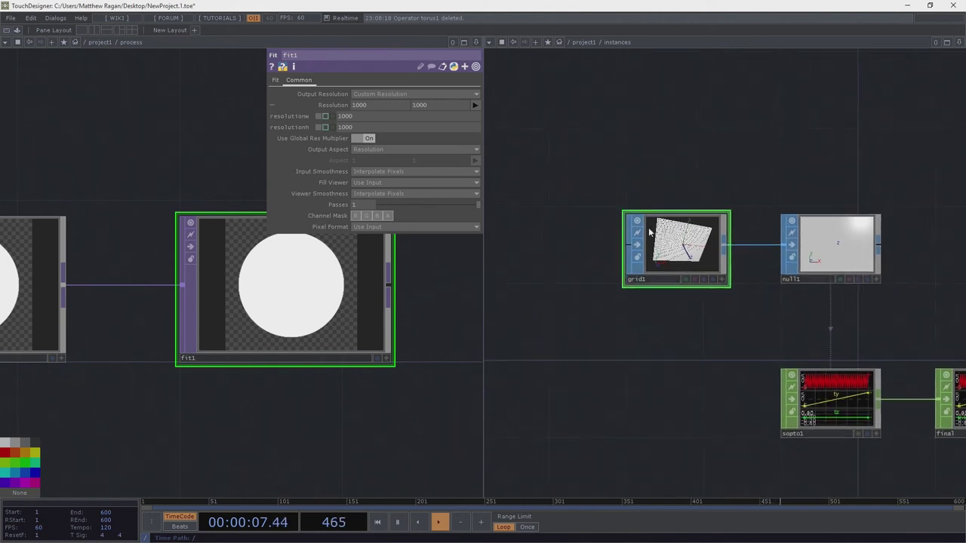
scroll(654, 227, up, 3)
right_drag(621, 139, 688, 386)
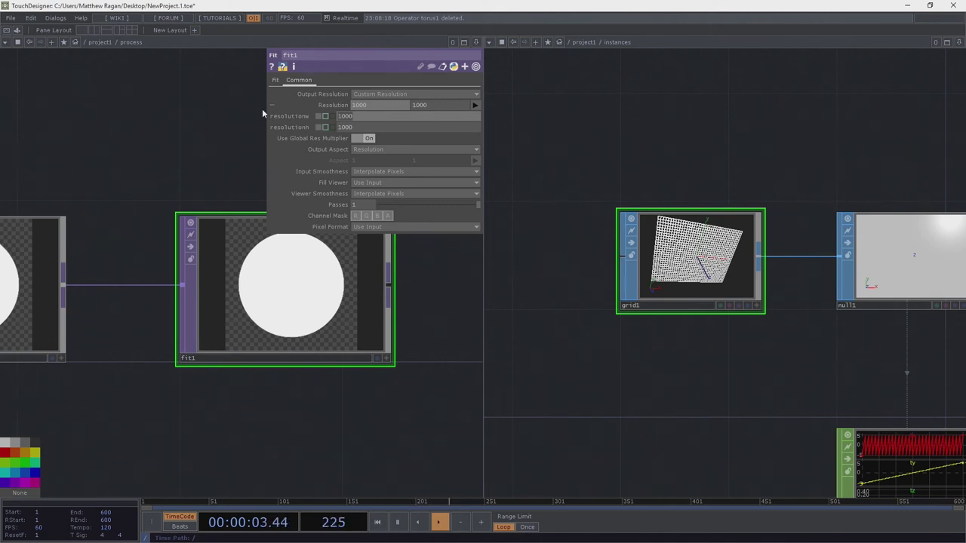
Step: Set the Fit TOP's resolution width to the expression op( '../instances/grid1' ).par.cols
text(op(  )'')
key(Left)
text(../instances/grid1)
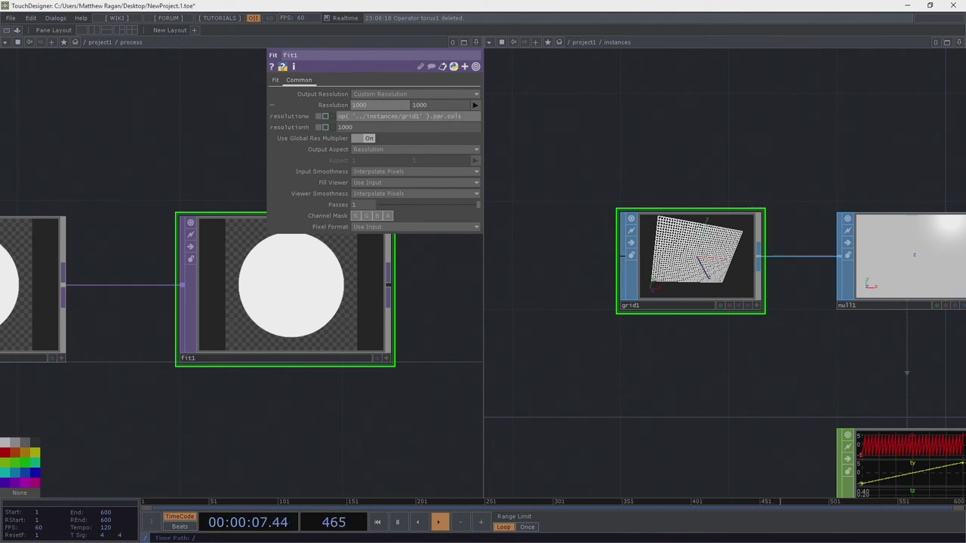
key(Return)
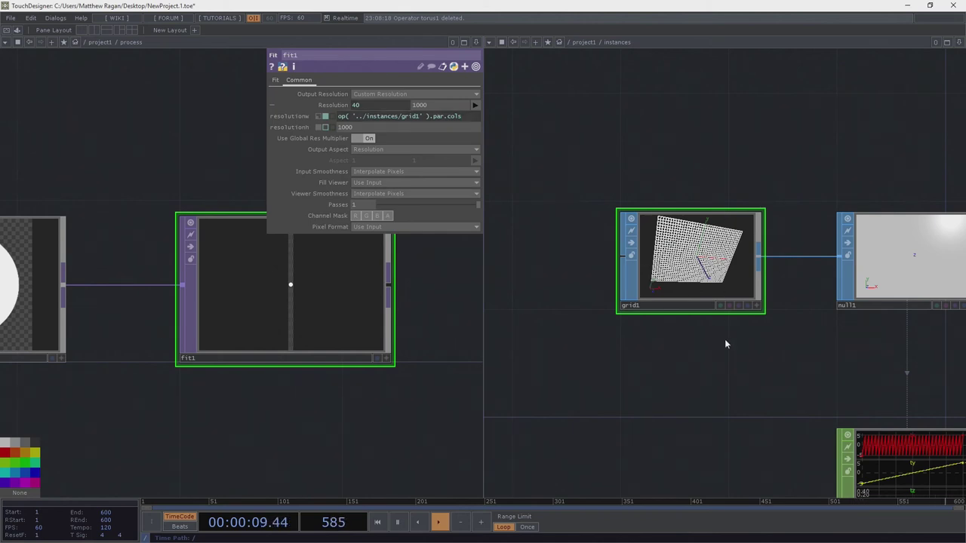
Step: Display grid1's parameters and set the Fit TOP's resolution height to the expression op( '../instances/grid1' ).par.rows
key(p)
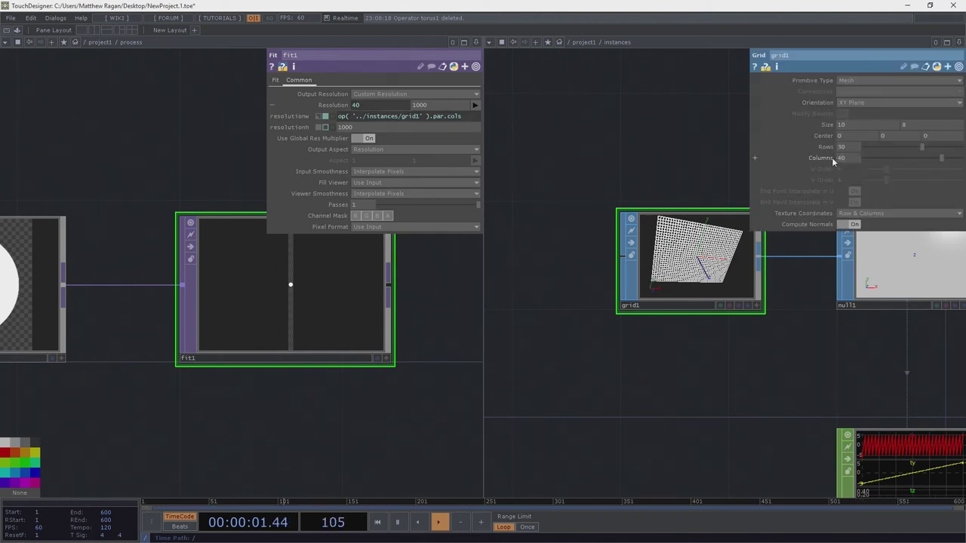
drag(471, 117, 286, 109)
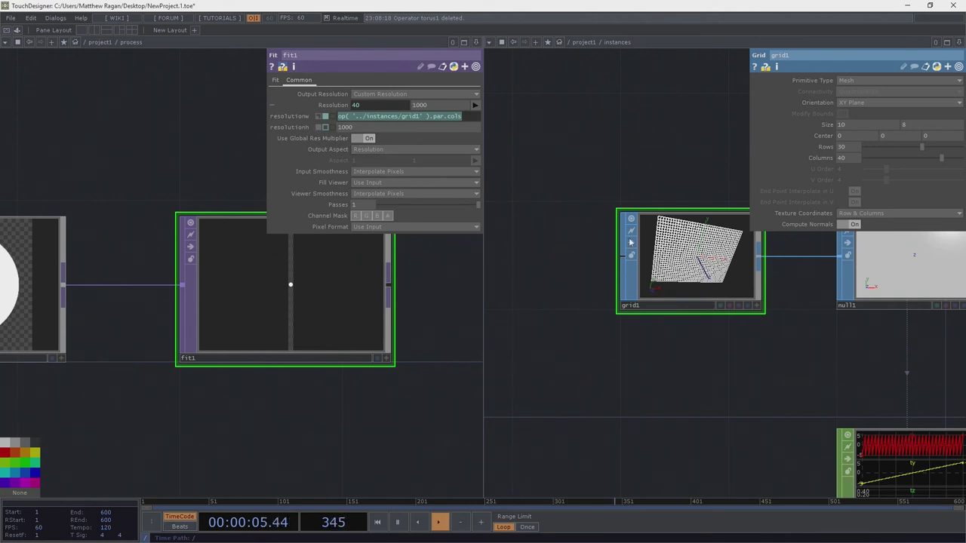
mouse_move(712, 270)
mouse_down()
mouse_move(723, 258)
mouse_move(700, 269)
mouse_move(708, 267)
mouse_up()
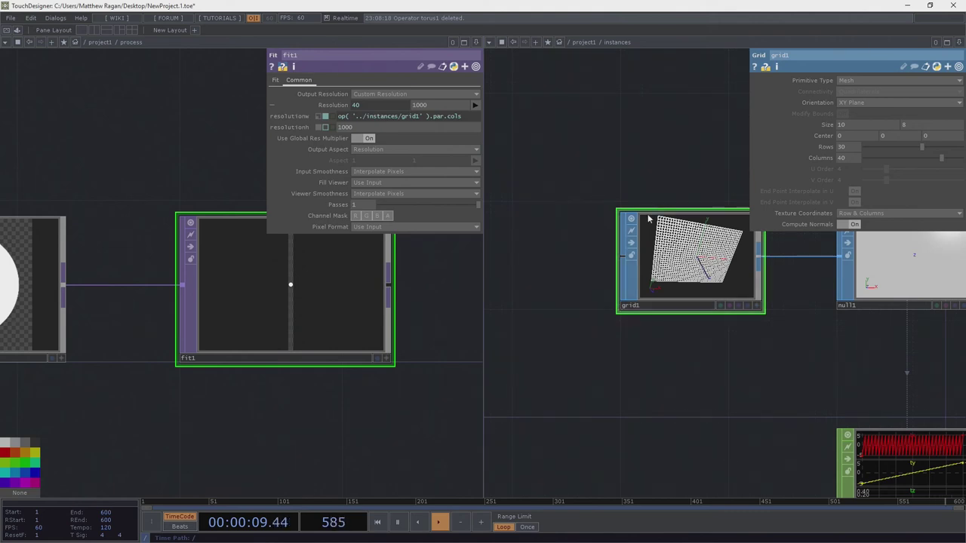
drag(461, 116, 240, 118)
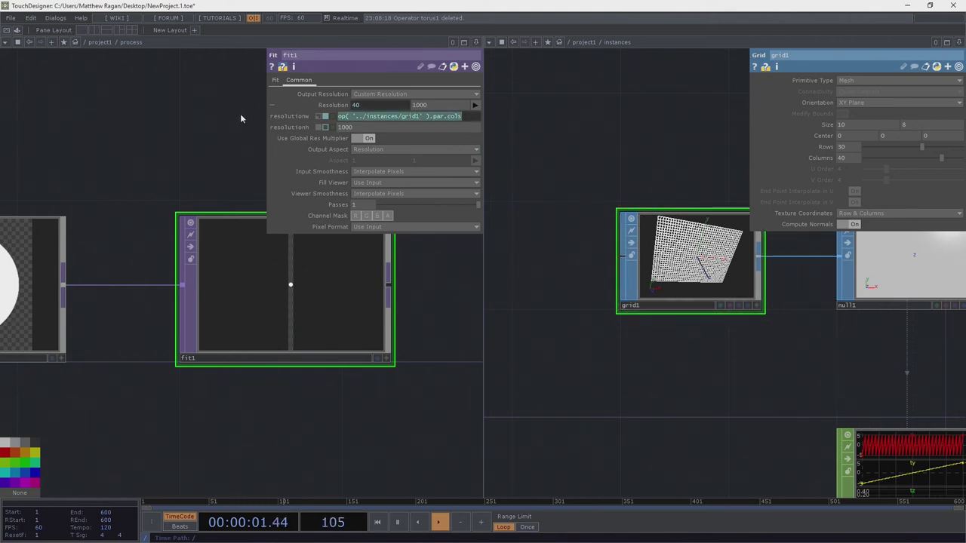
key(ctrl+c)
click(380, 129)
key(ctrl+v)
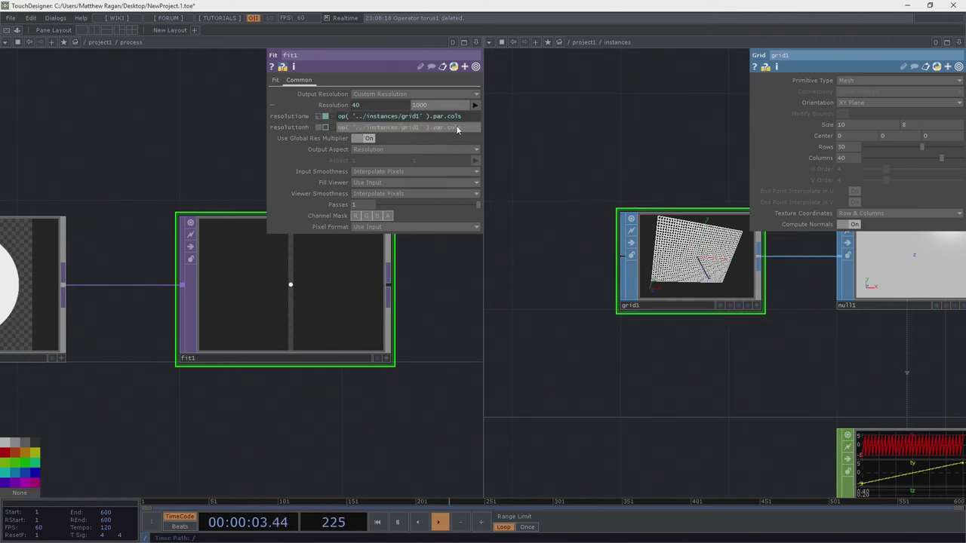
drag(460, 127, 449, 127)
text(rows)
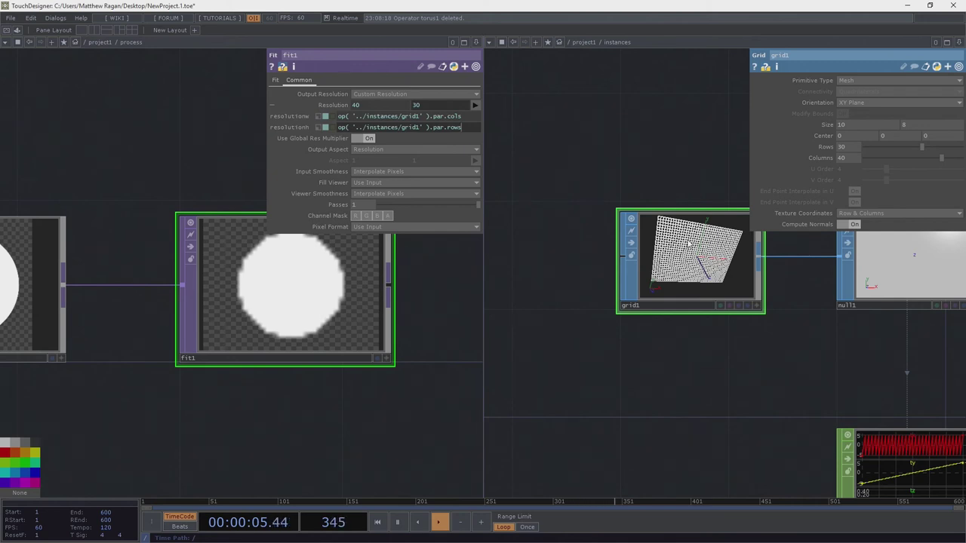
Step: Compare grid1's rows and columns with the Fit TOP's output image and its fit settings
drag(796, 346, 737, 335)
middle_drag(735, 303, 709, 284)
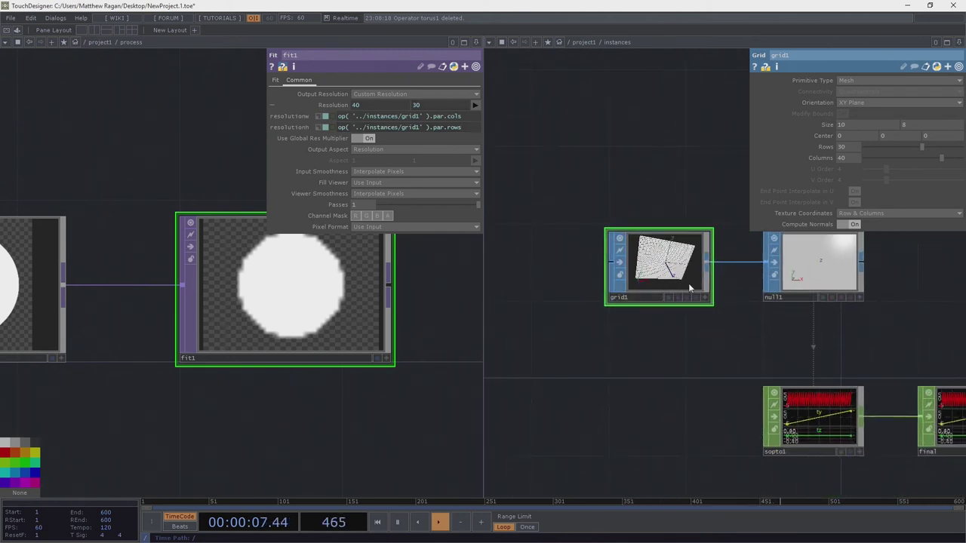
scroll(664, 272, up, 3)
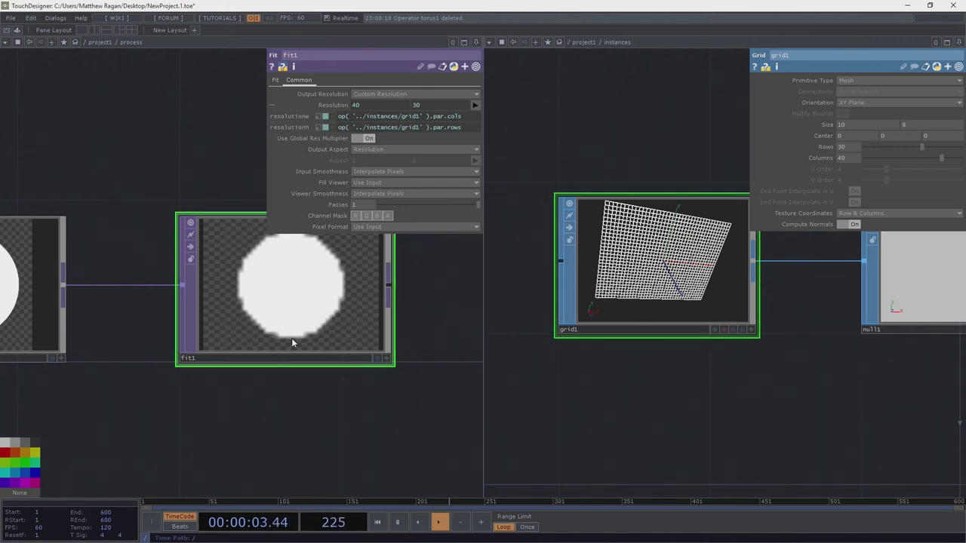
click(276, 80)
click(386, 96)
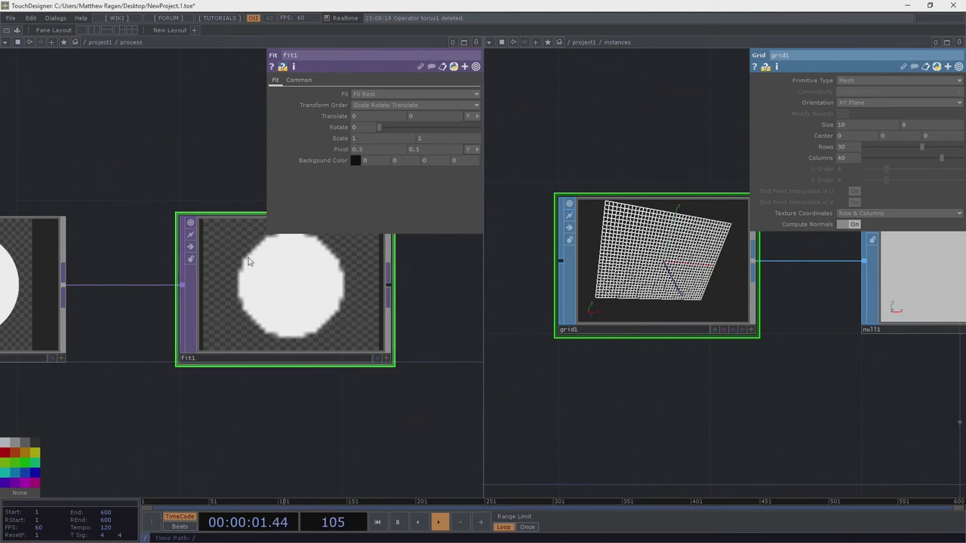
scroll(226, 280, down, 3)
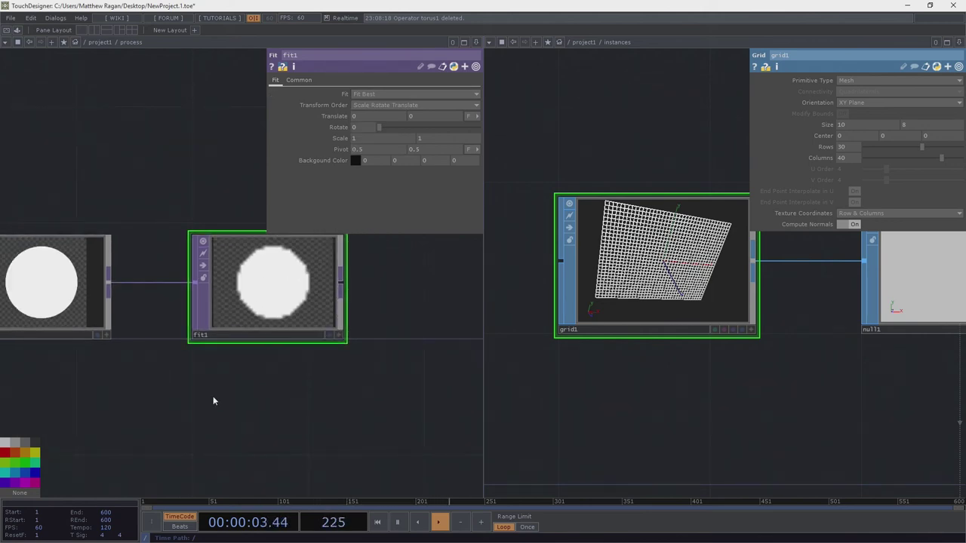
mouse_move(213, 398)
mouse_down()
mouse_move(277, 385)
mouse_move(221, 400)
mouse_up()
scroll(258, 376, down, 3)
scroll(213, 356, down, 3)
scroll(210, 326, up, 3)
right_drag(202, 229, 254, 352)
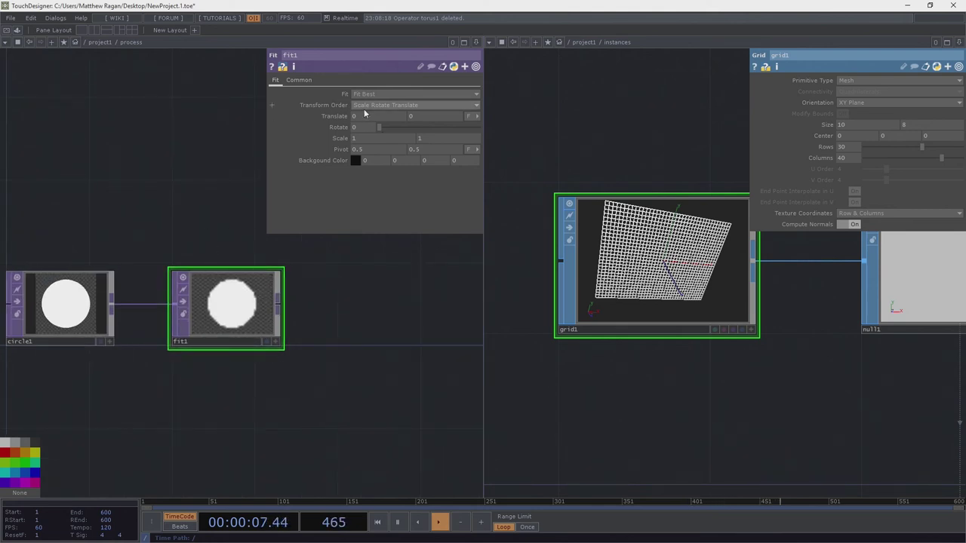
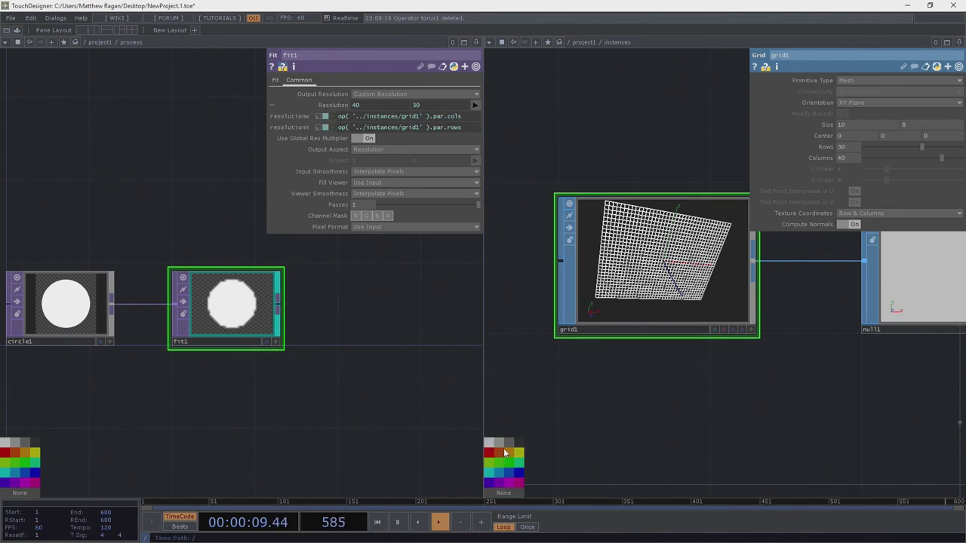
Step: Color the grid1 node orange in the instances network
click(509, 453)
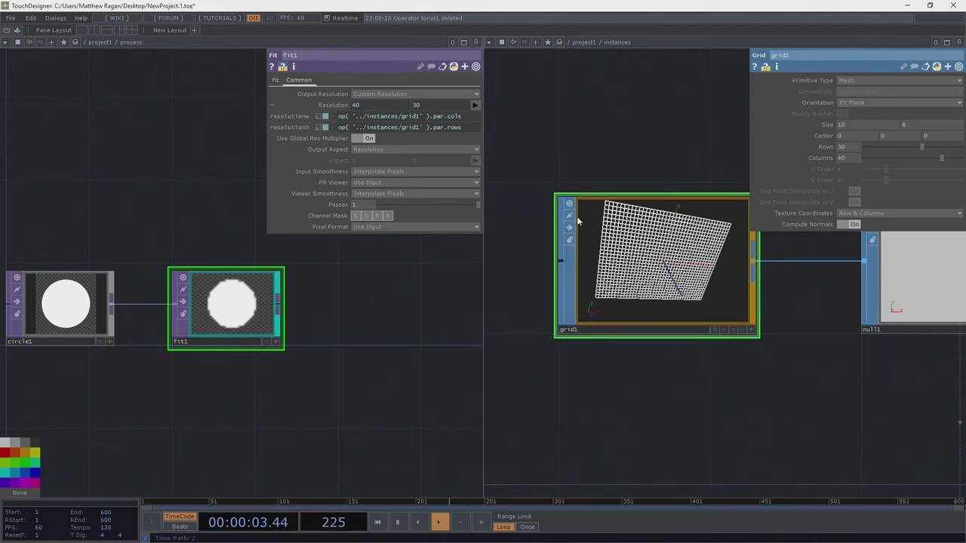
Step: Append a Null TOP to the output of the Fit TOP and place it in line with the chain
drag(288, 353, 201, 309)
scroll(235, 316, down, 2)
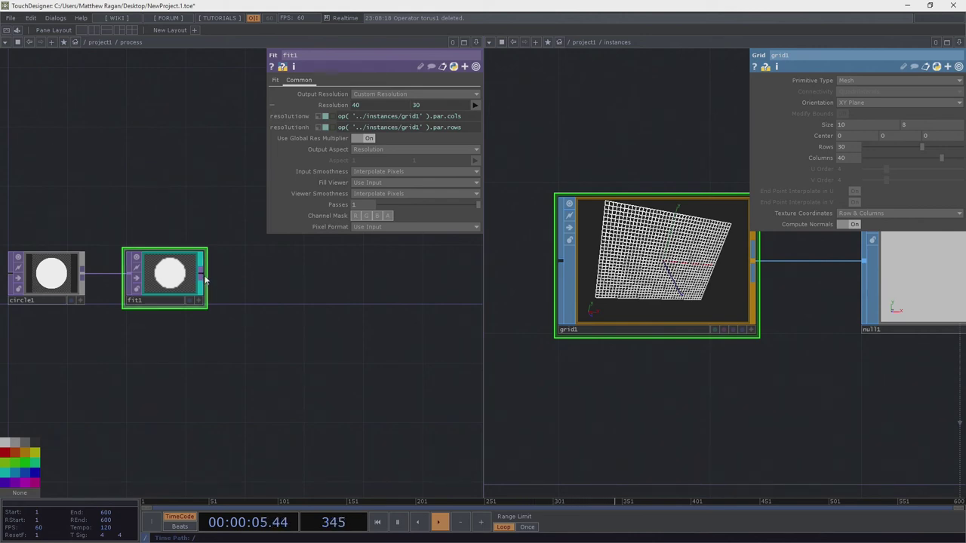
right_click(202, 279)
text(nul)
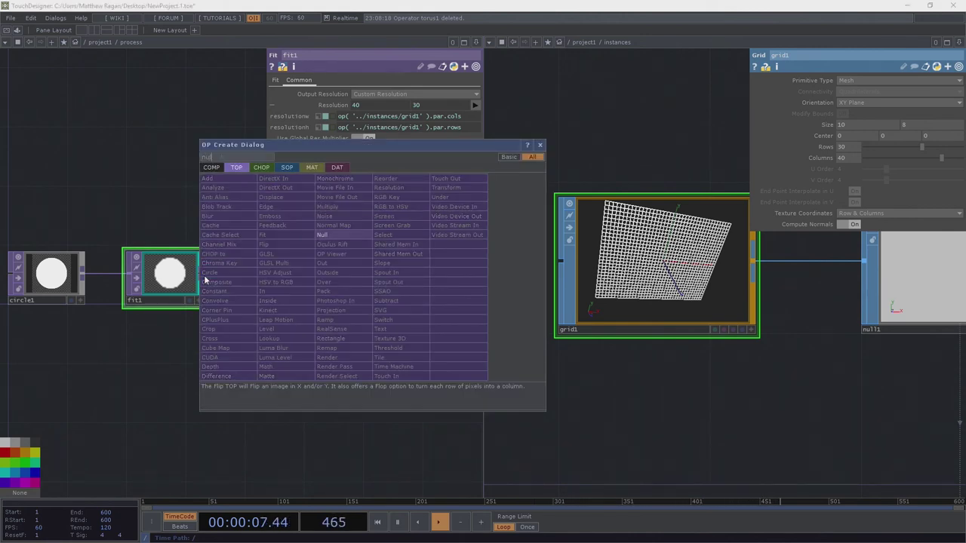
click(335, 236)
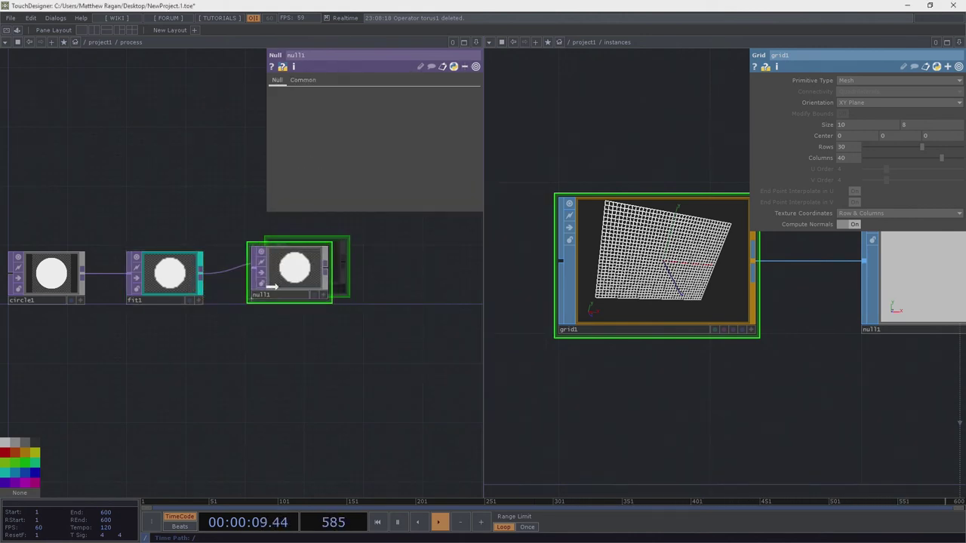
click(272, 289)
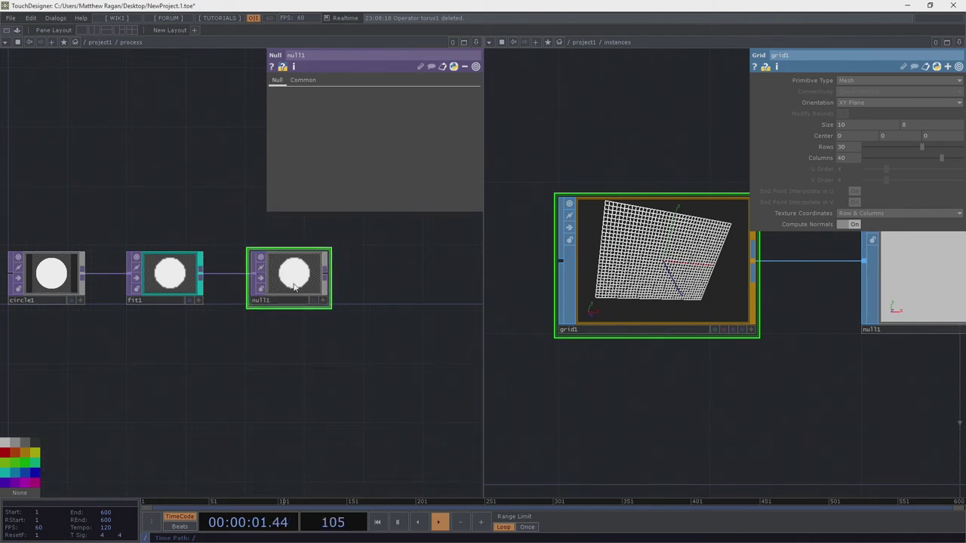
Step: Add a TOP to CHOP in the instances network and place it below the sopto1 node
drag(672, 383, 661, 319)
scroll(661, 322, down, 3)
drag(747, 273, 679, 114)
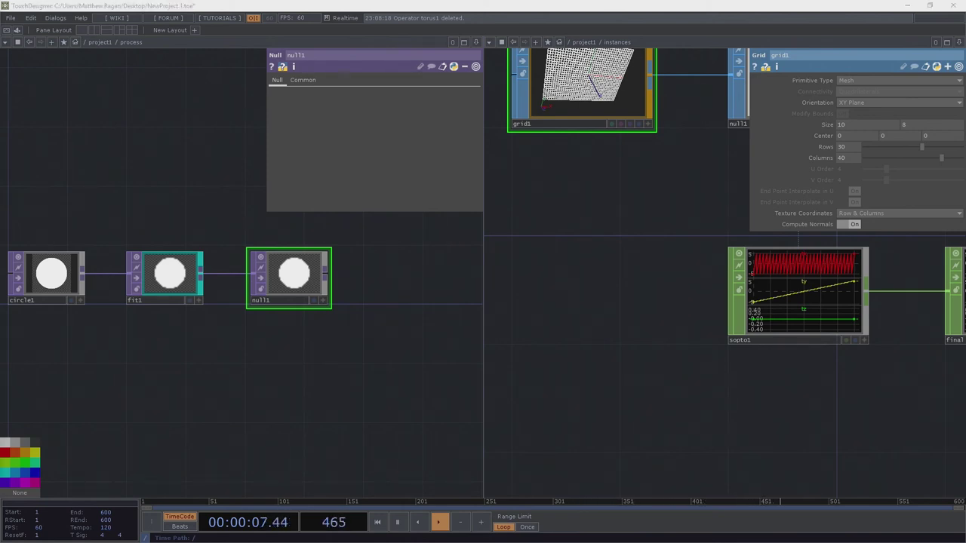
drag(563, 338, 464, 288)
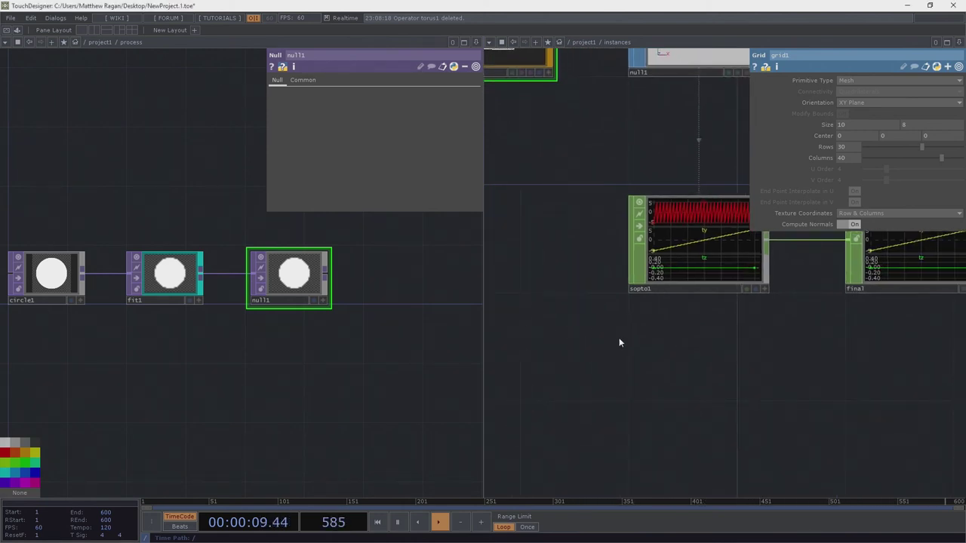
key(Tab)
text(to)
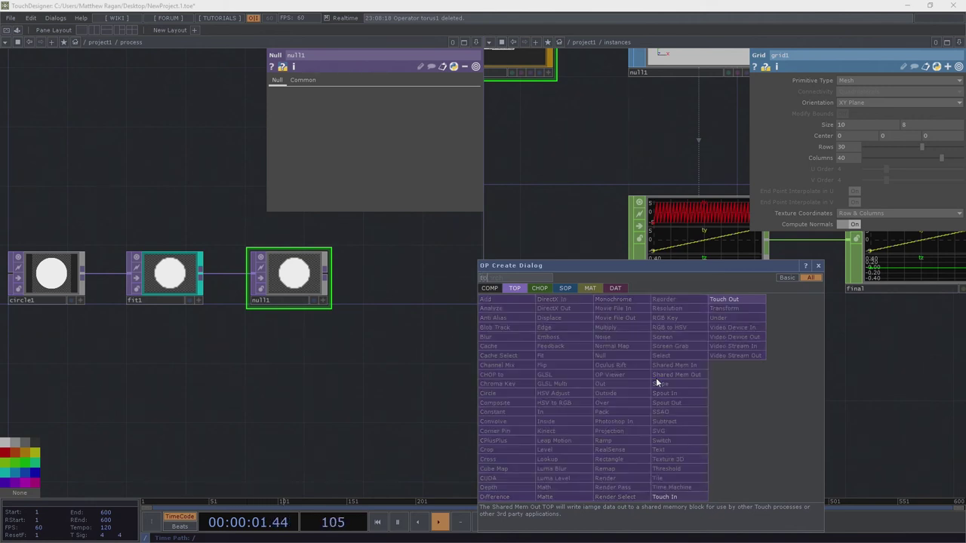
text(p)
key(Tab)
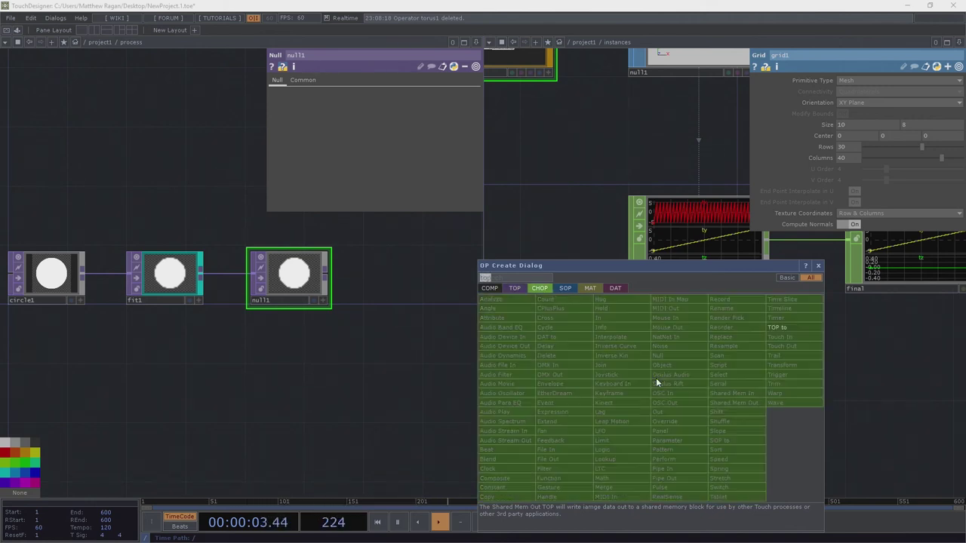
key(Tab)
key(shift+Tab)
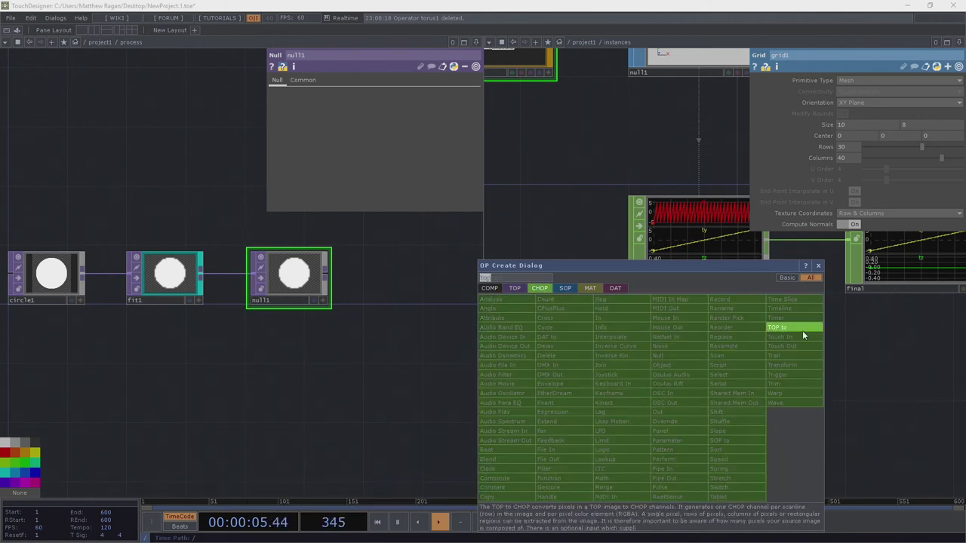
click(802, 330)
click(709, 374)
drag(857, 417, 807, 367)
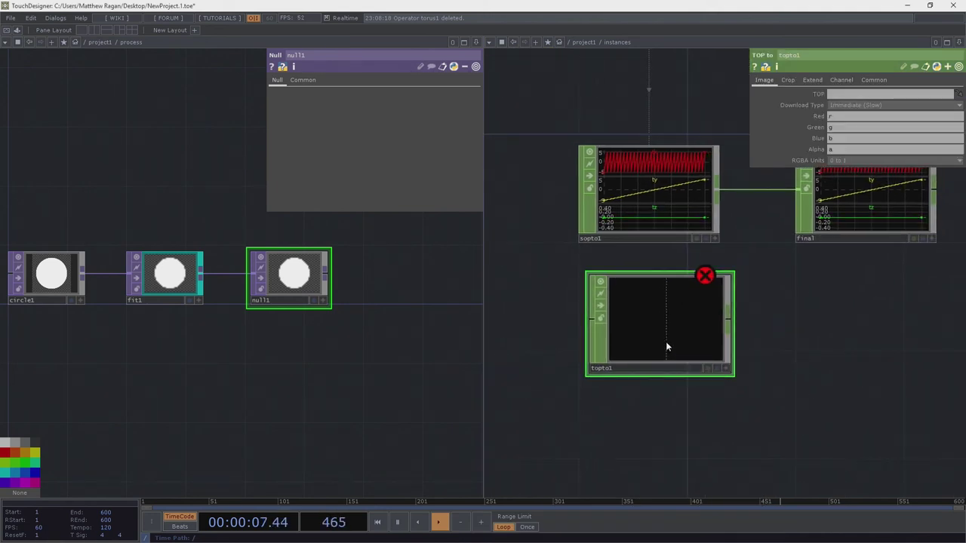
drag(669, 344, 654, 430)
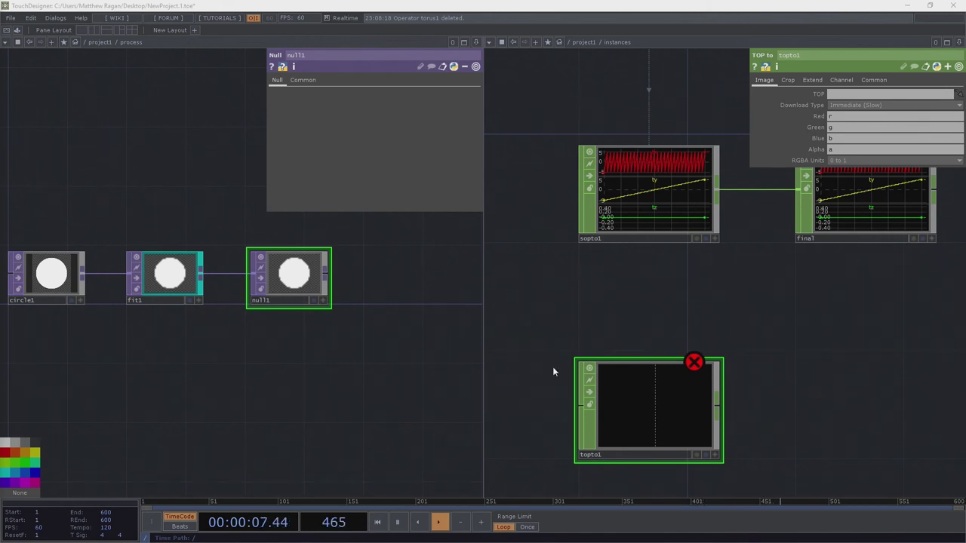
Step: Assign the process network's null1 as the source TOP of topto1, and color the null1 node orange
drag(272, 278, 643, 384)
click(675, 378)
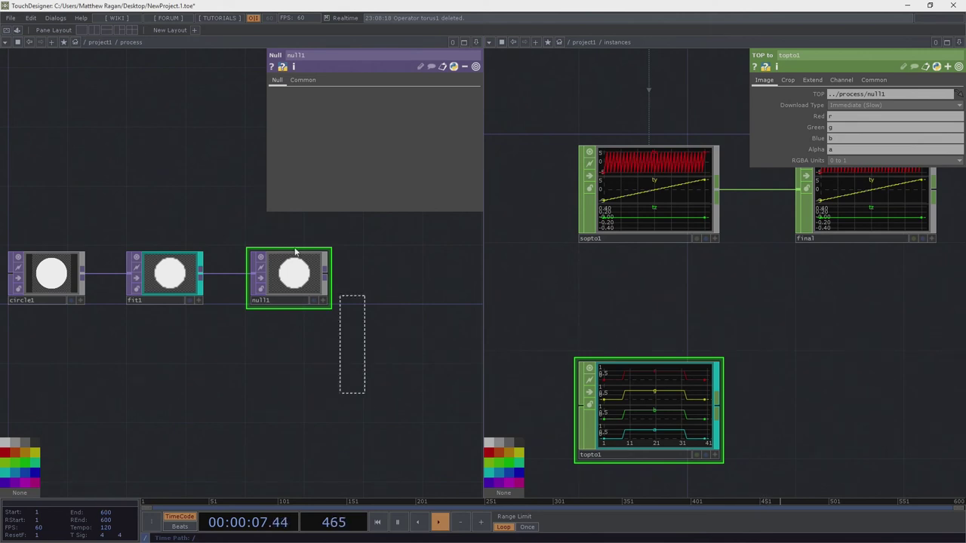
click(28, 454)
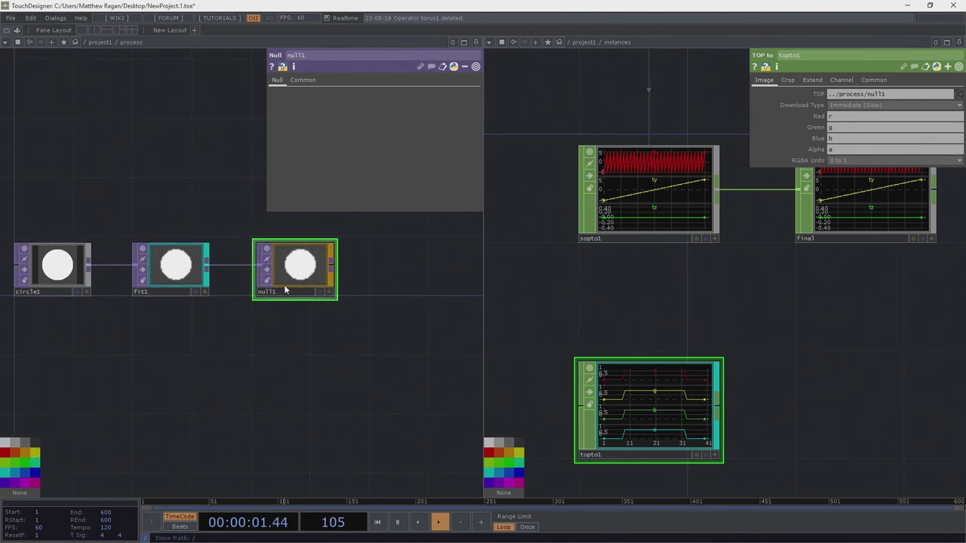
Step: Set the download type of topto1 to Next Frame (Fast)
drag(354, 349, 340, 370)
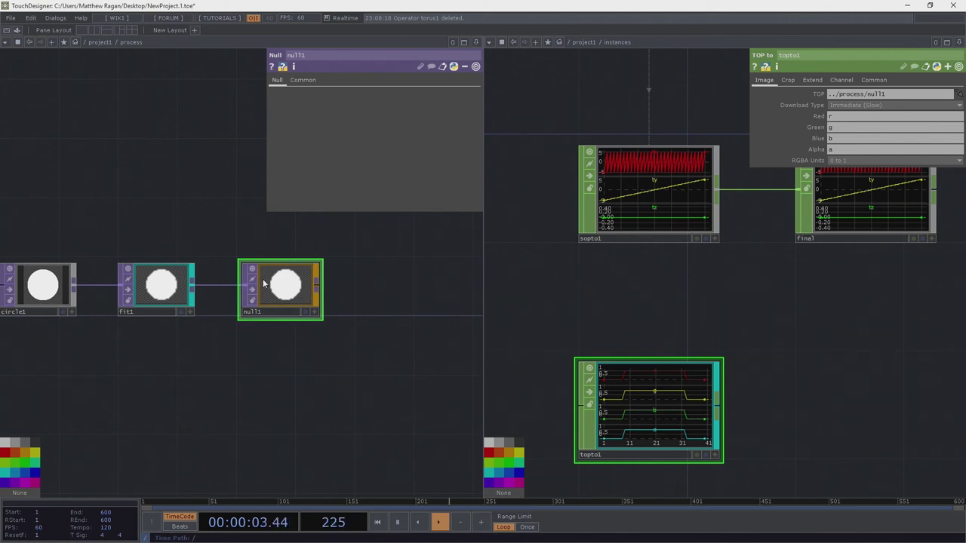
drag(557, 333, 647, 403)
key(c)
click(880, 105)
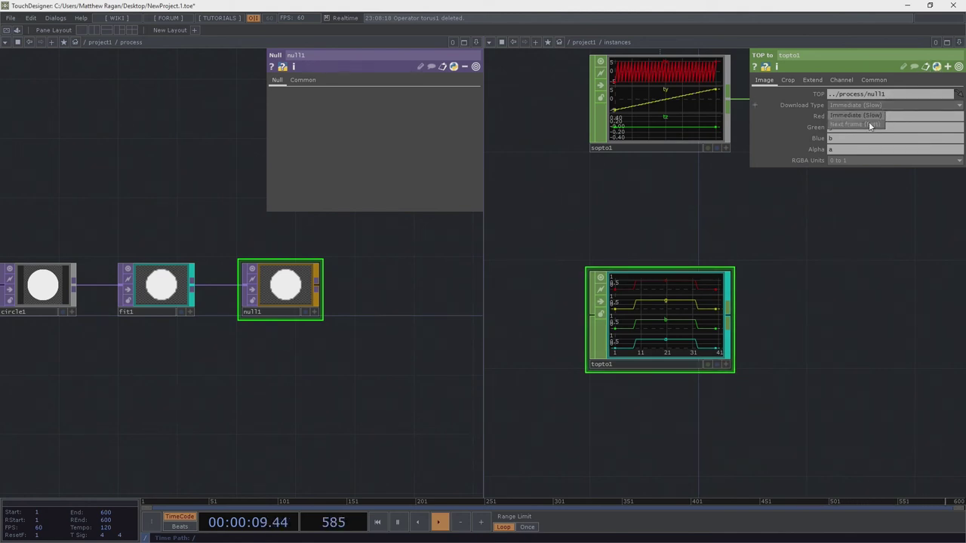
click(868, 115)
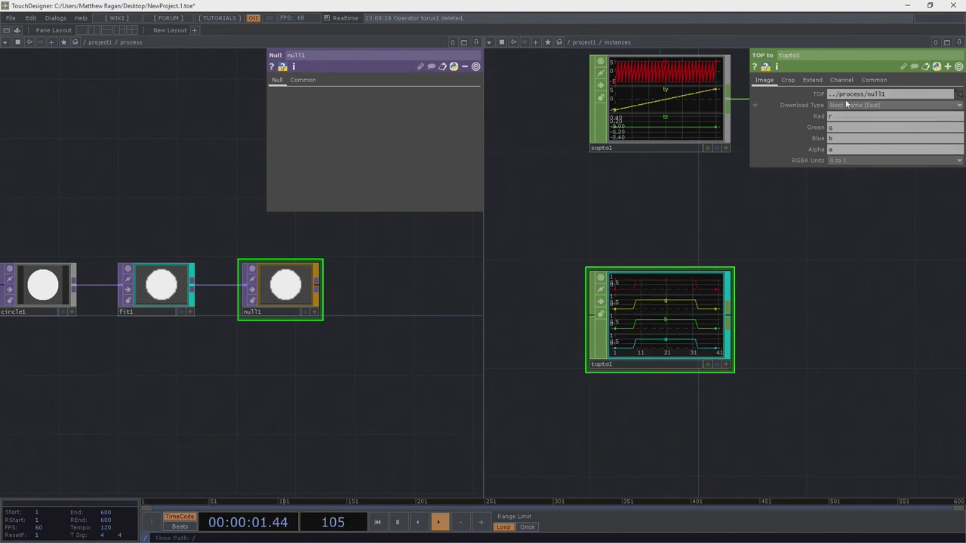
Step: Set the crop of topto1 to Full Image
click(796, 81)
click(870, 94)
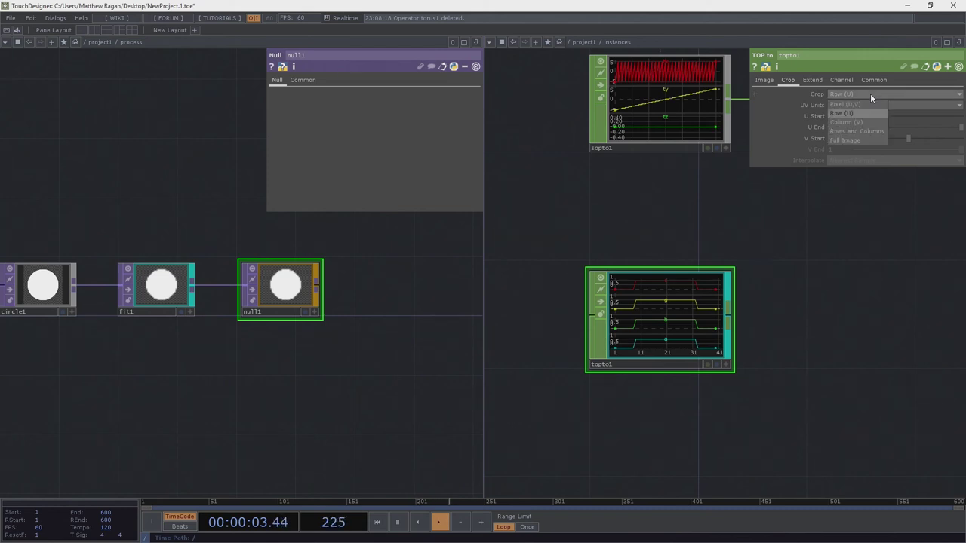
click(856, 141)
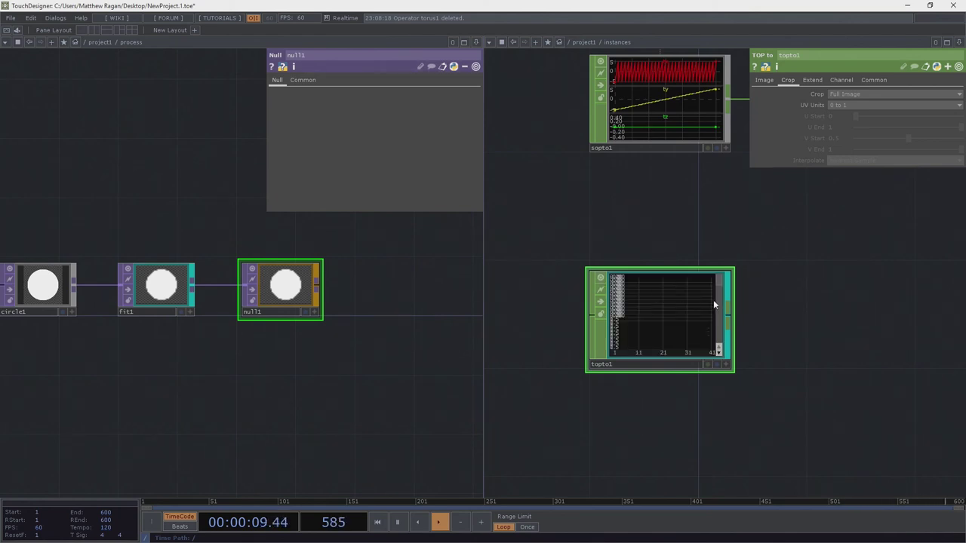
scroll(714, 301, down, 5)
scroll(712, 301, up, 5)
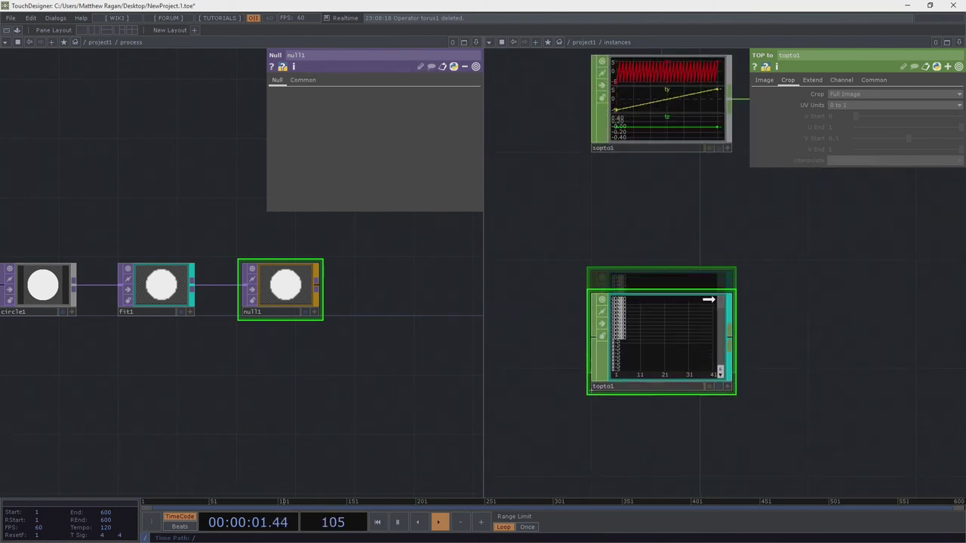
Step: Inspect the channels in topto1's interactive viewer, and switch off the node's viewer display
mouse_move(722, 282)
mouse_down()
mouse_move(713, 315)
mouse_move(711, 271)
mouse_up()
key(a)
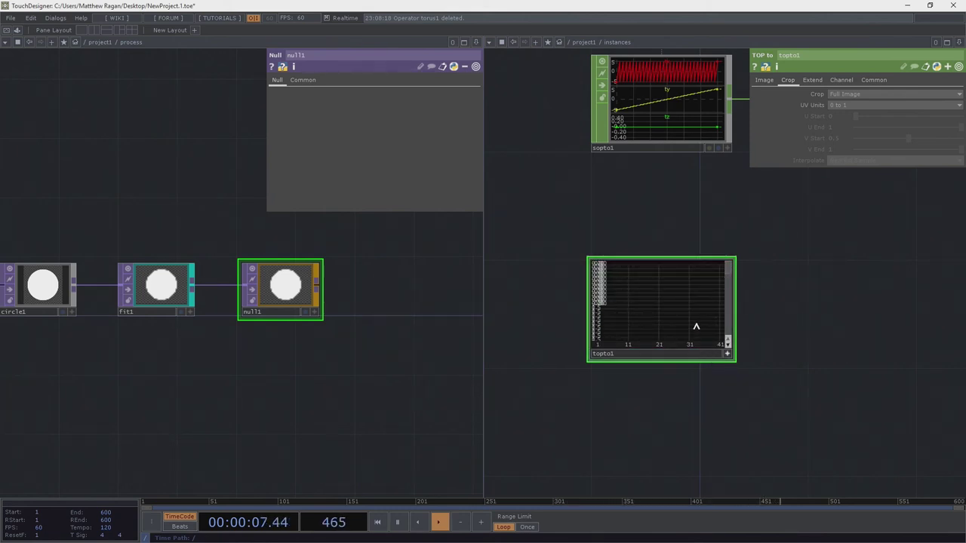
key(c)
key(c)
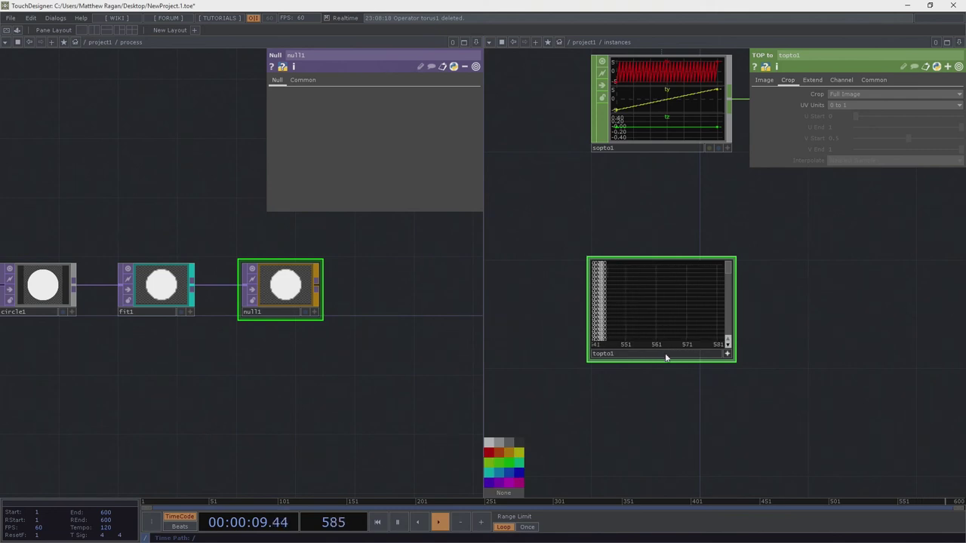
key(space)
drag(657, 387, 662, 380)
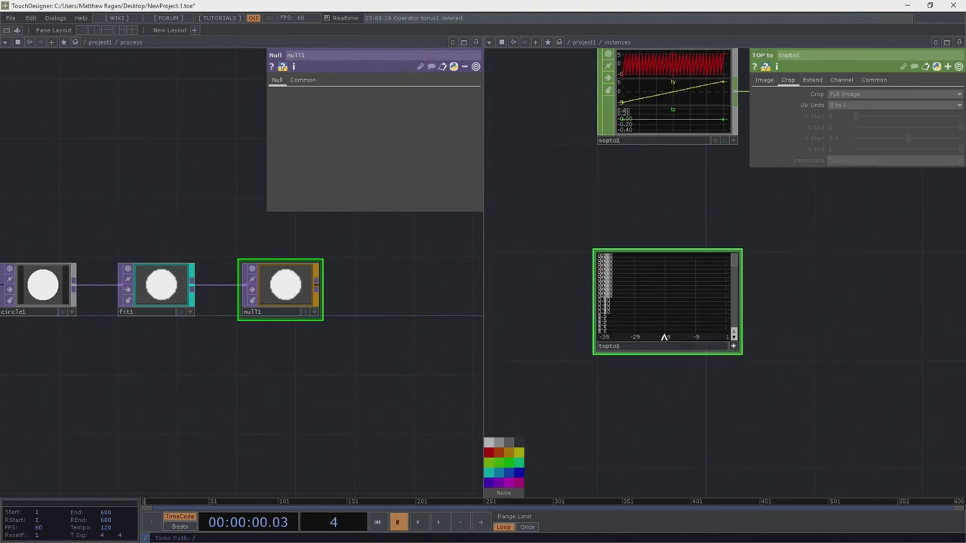
key(a)
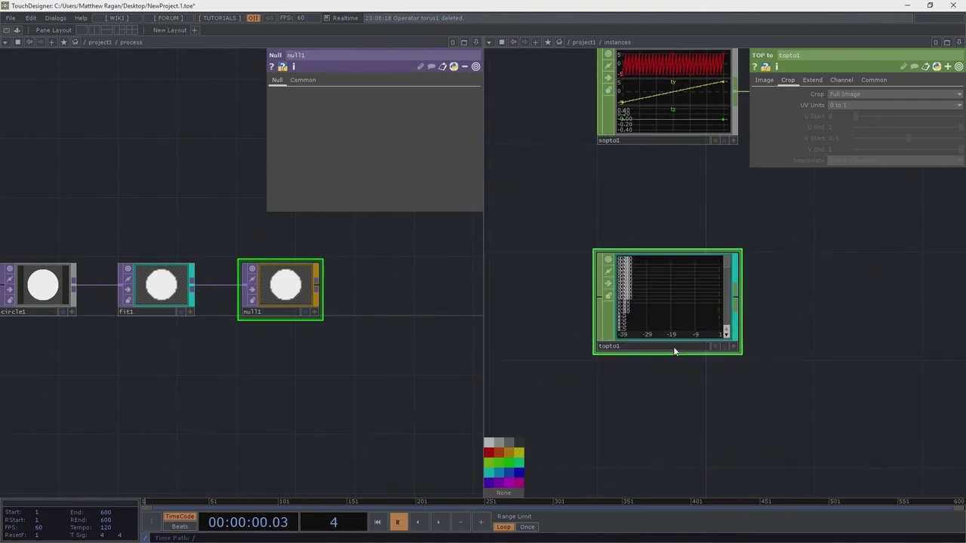
key(a)
key(a)
click(607, 262)
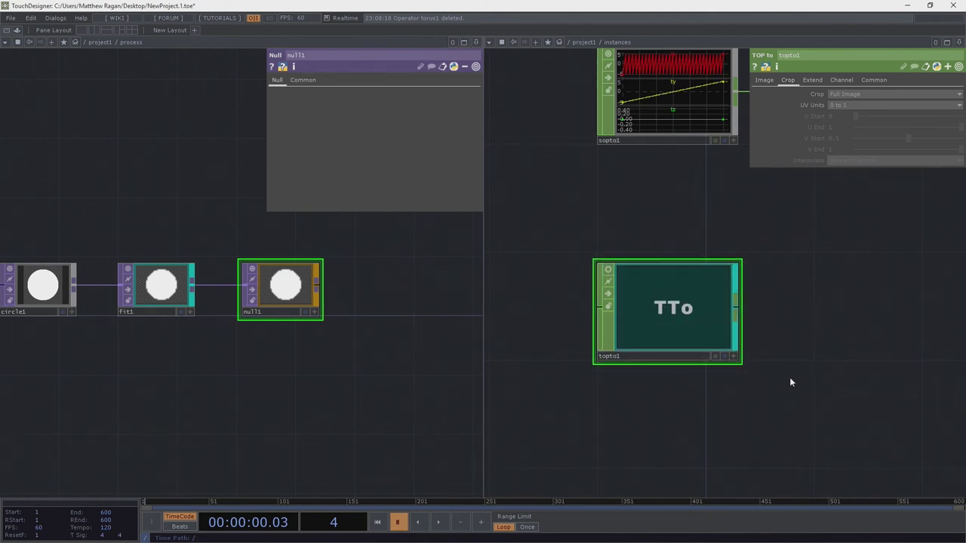
key(space)
Step: Append a Shuffle CHOP to the output of topto1 and place it in line with the node
drag(779, 350, 718, 352)
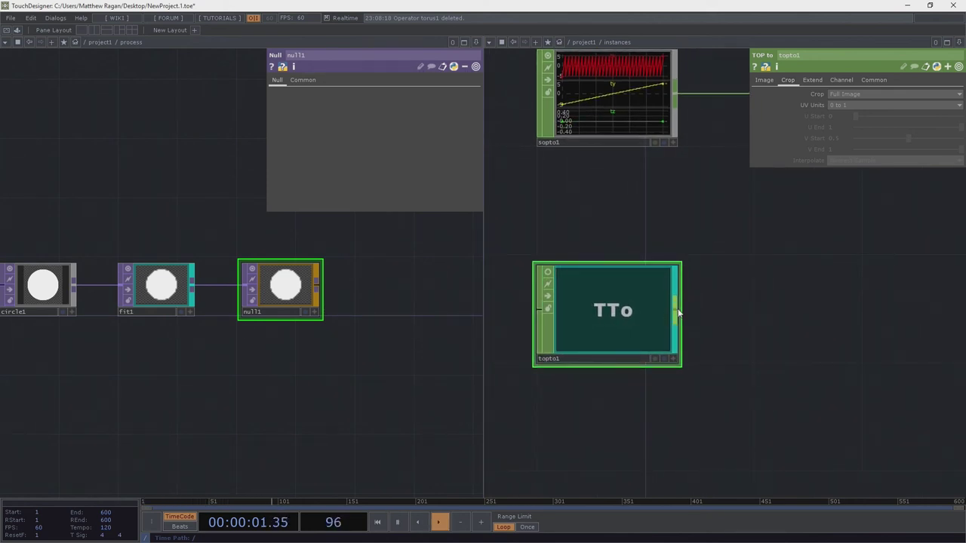
right_click(676, 309)
text(shu)
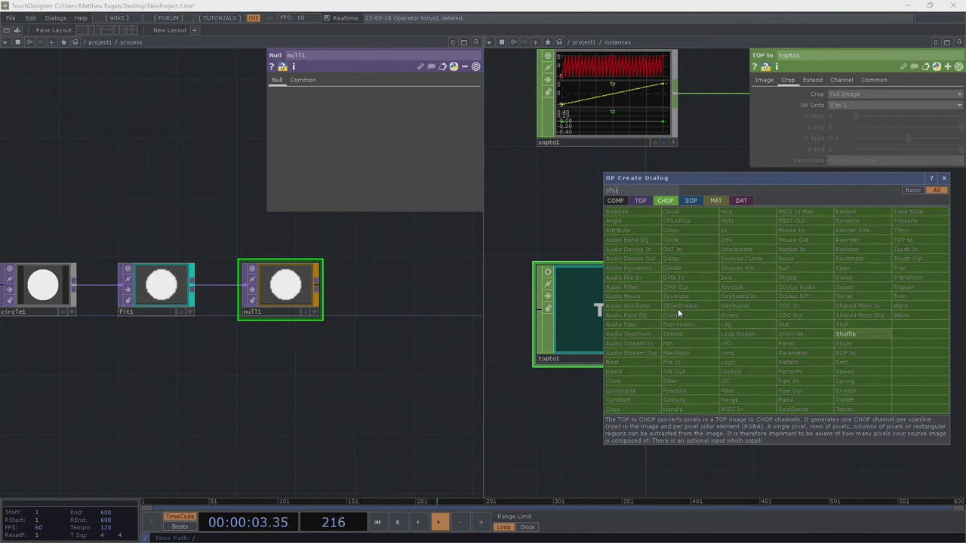
text(f)
click(870, 335)
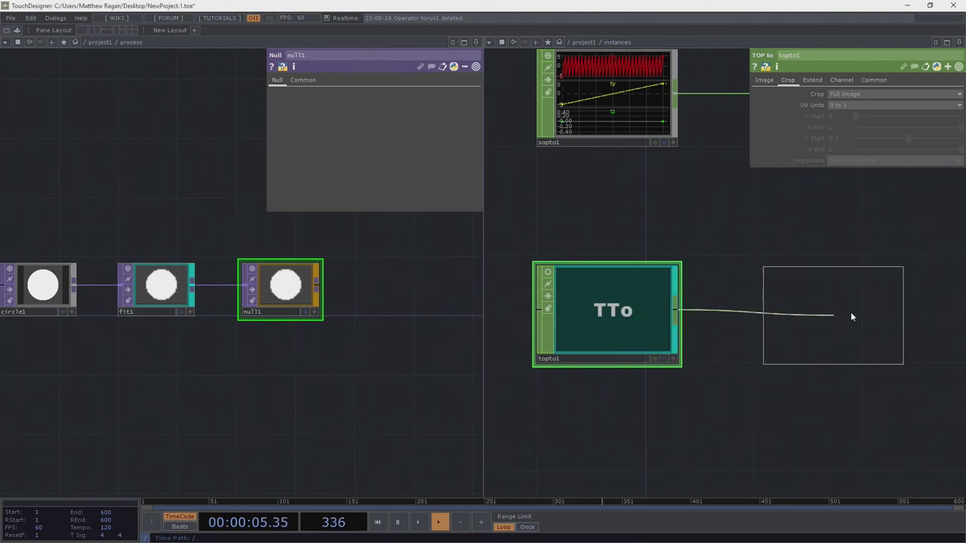
click(849, 314)
drag(819, 316, 817, 317)
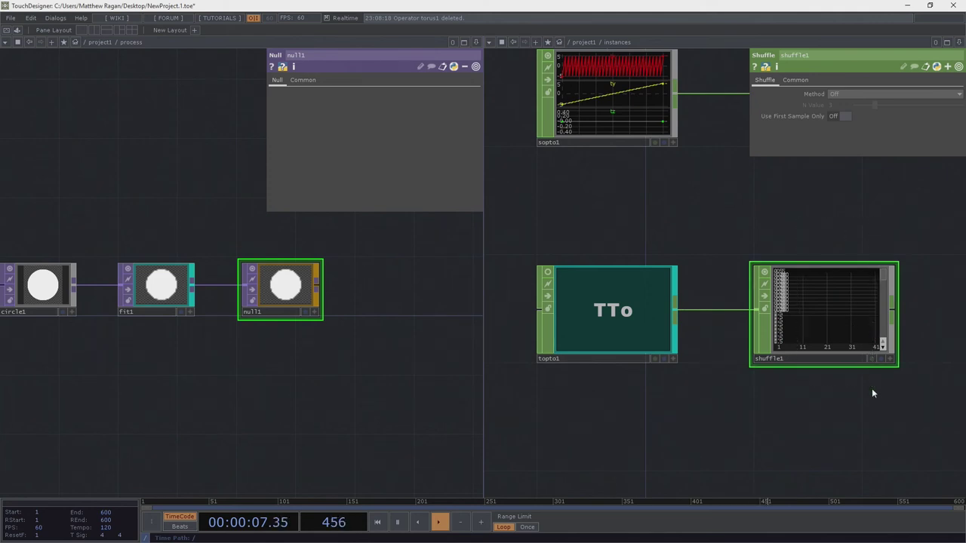
Step: Try the Sequence All Channels method on shuffle1
drag(872, 390, 826, 390)
click(849, 94)
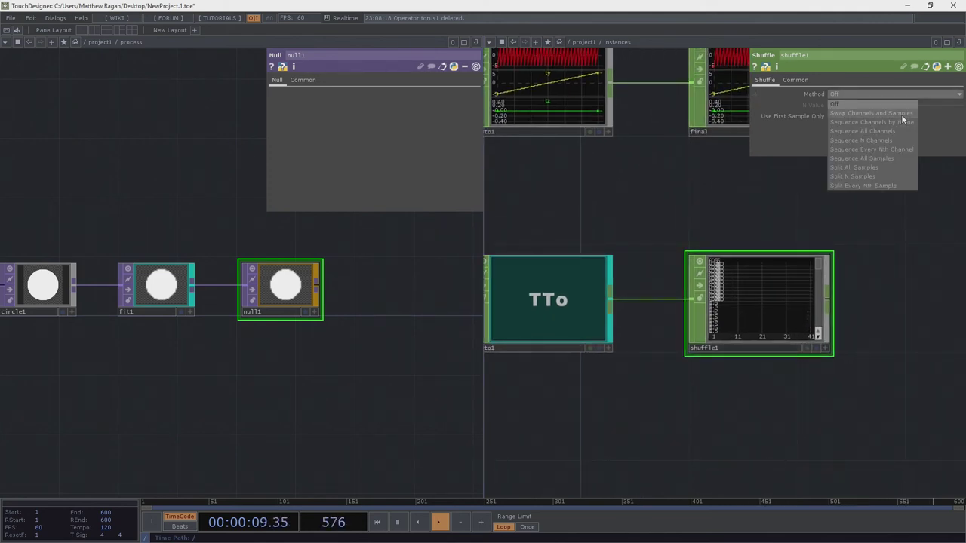
click(896, 130)
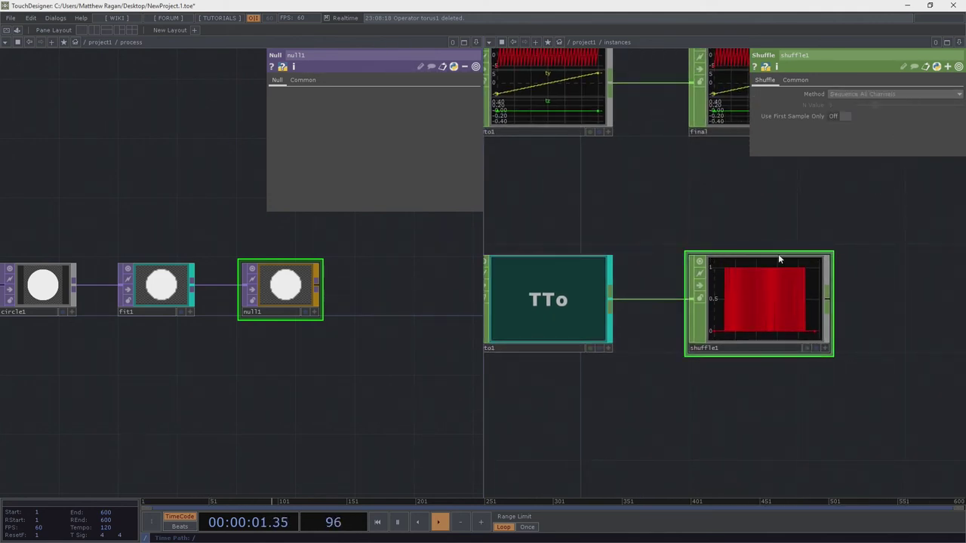
scroll(657, 202, up, 4)
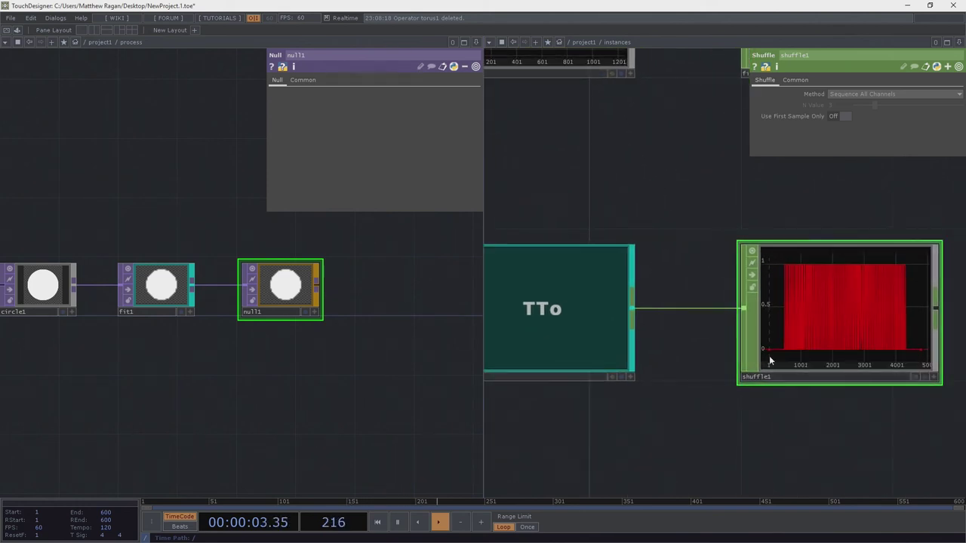
Step: Check the image parameters of topto1 and set the shuffle1 method to Sequence Channels by Name
click(600, 366)
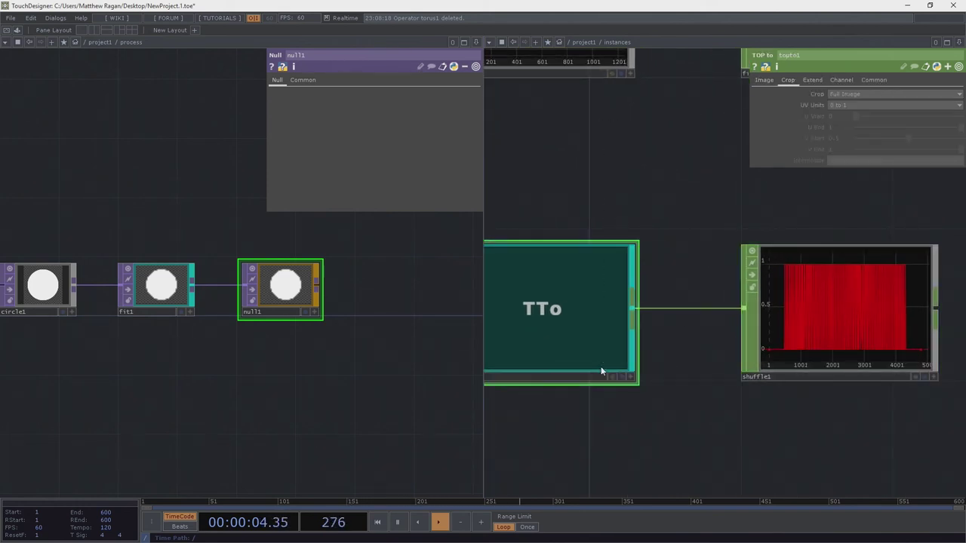
click(764, 80)
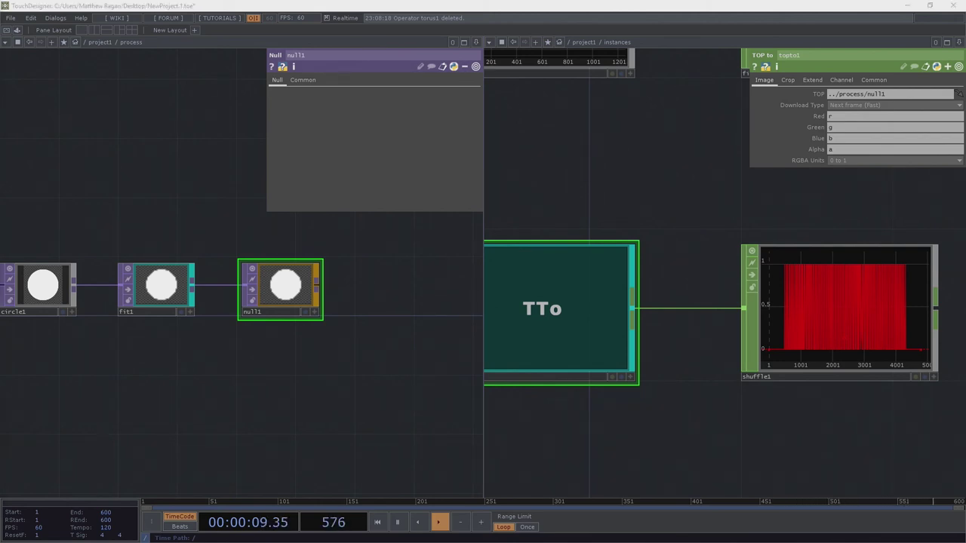
drag(649, 221, 841, 389)
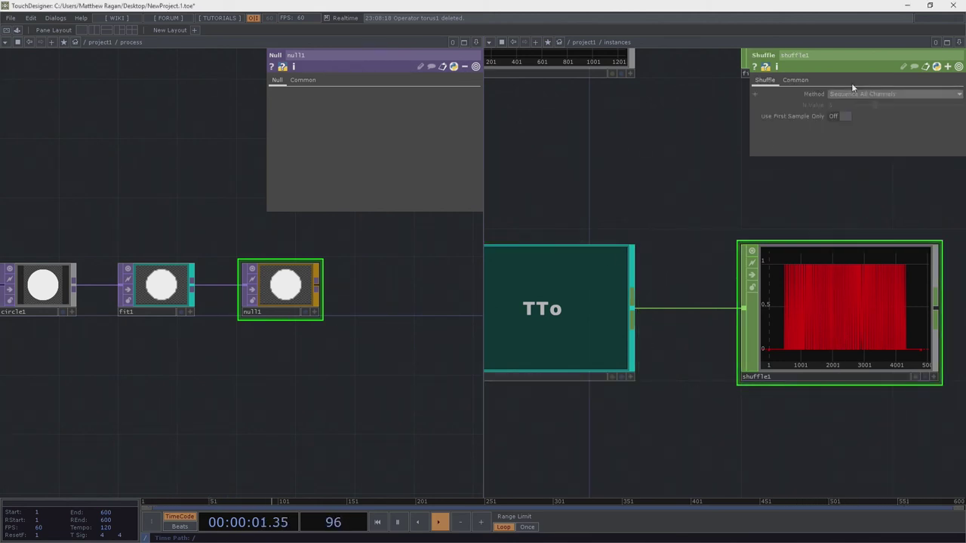
click(855, 93)
click(892, 122)
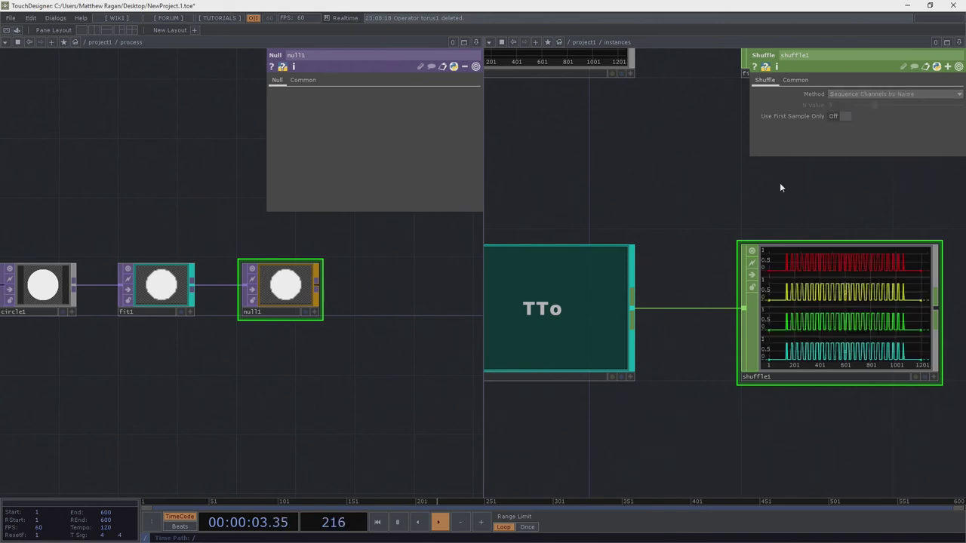
Step: Examine the channels of shuffle1 and compare its sample range with that of the final Null CHOP
drag(798, 203, 661, 199)
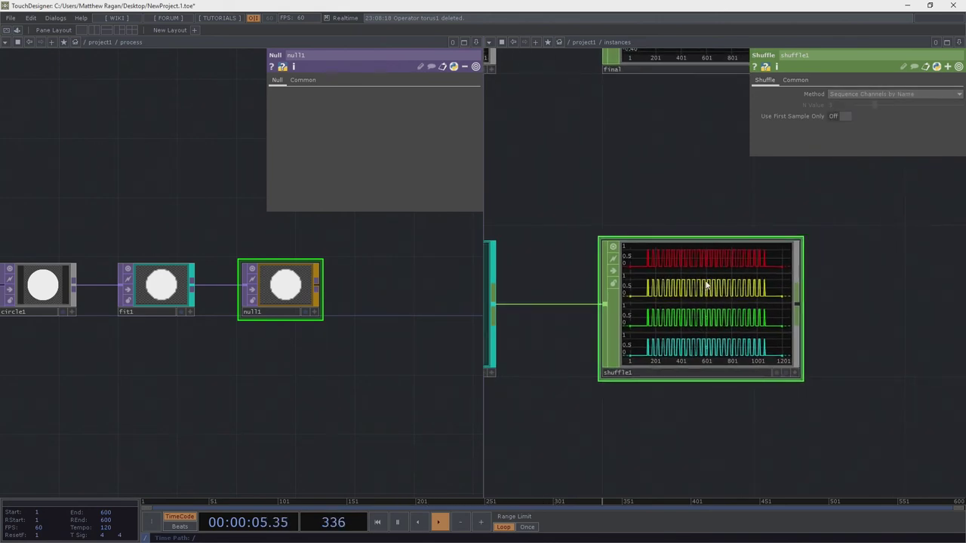
scroll(671, 261, up, 5)
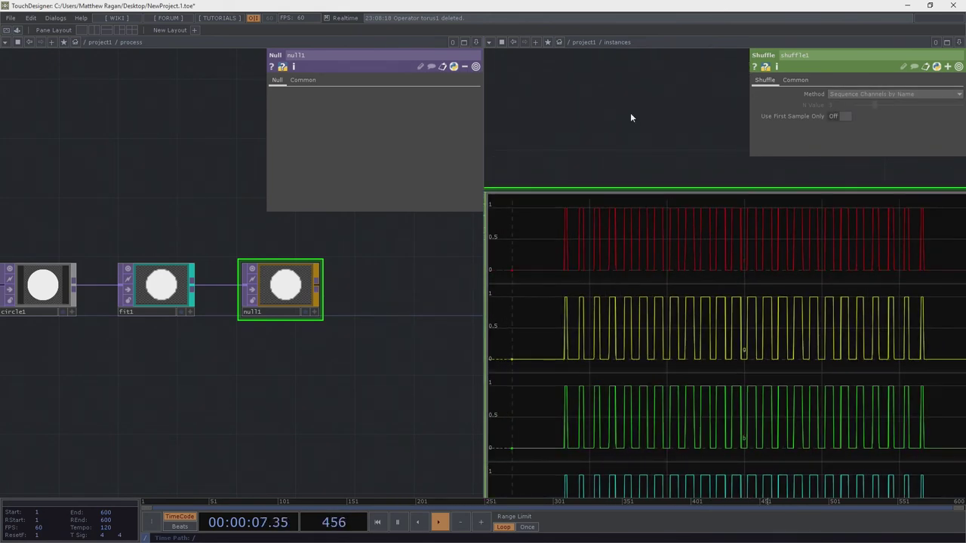
scroll(664, 337, down, 5)
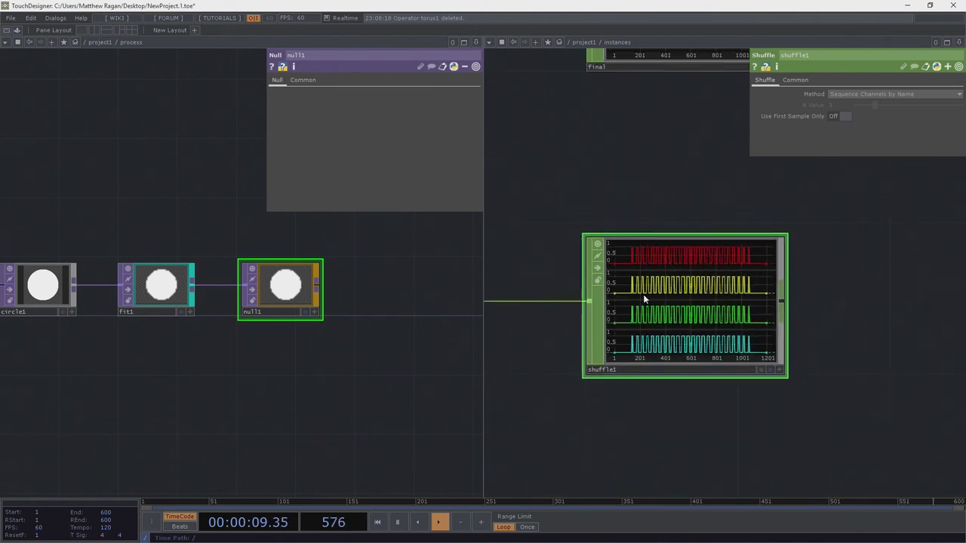
middle_click(663, 261)
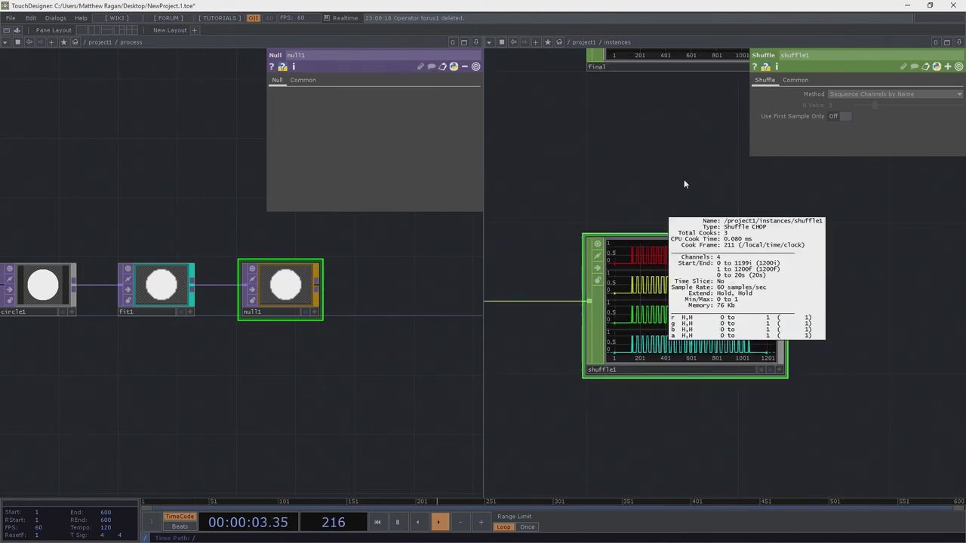
drag(673, 142, 634, 324)
middle_click(639, 202)
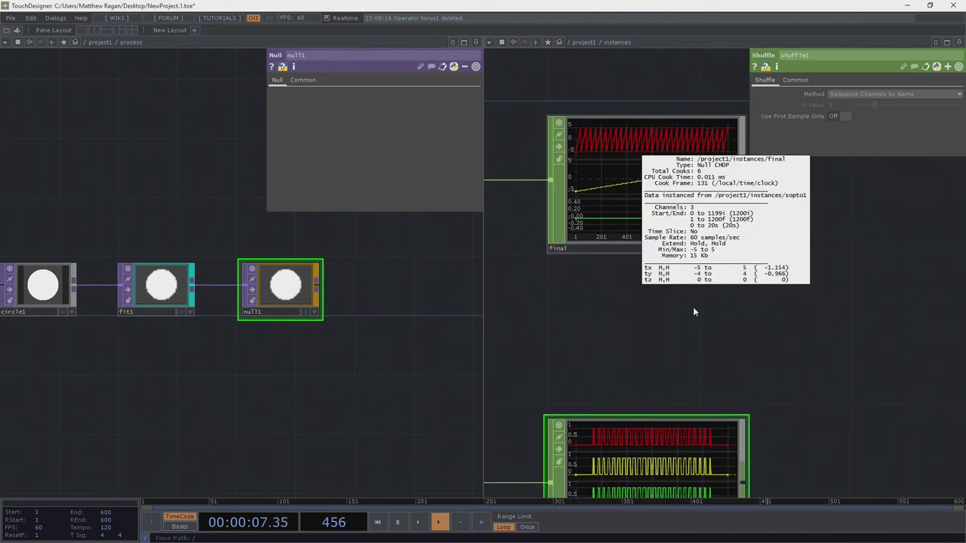
scroll(642, 317, down, 3)
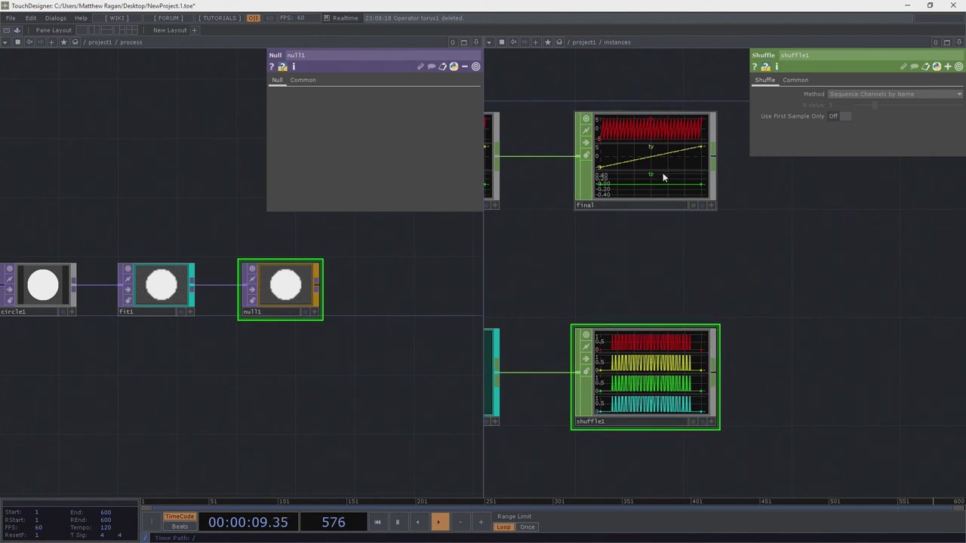
scroll(665, 366, down, 3)
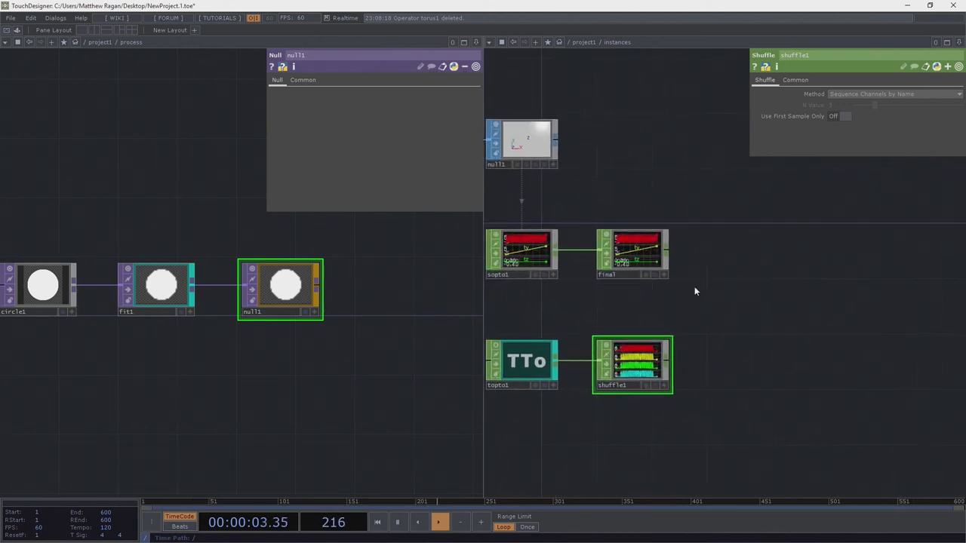
Step: Move the final node farther from sopto1 and insert a Merge CHOP on the wire between them
scroll(694, 286, up, 2)
drag(588, 272, 903, 258)
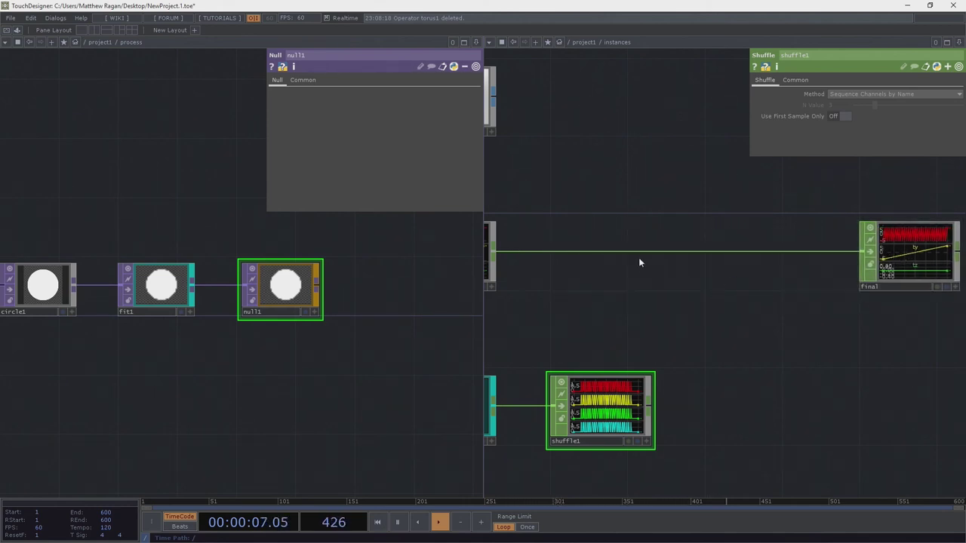
right_click(712, 251)
click(736, 242)
text(mer)
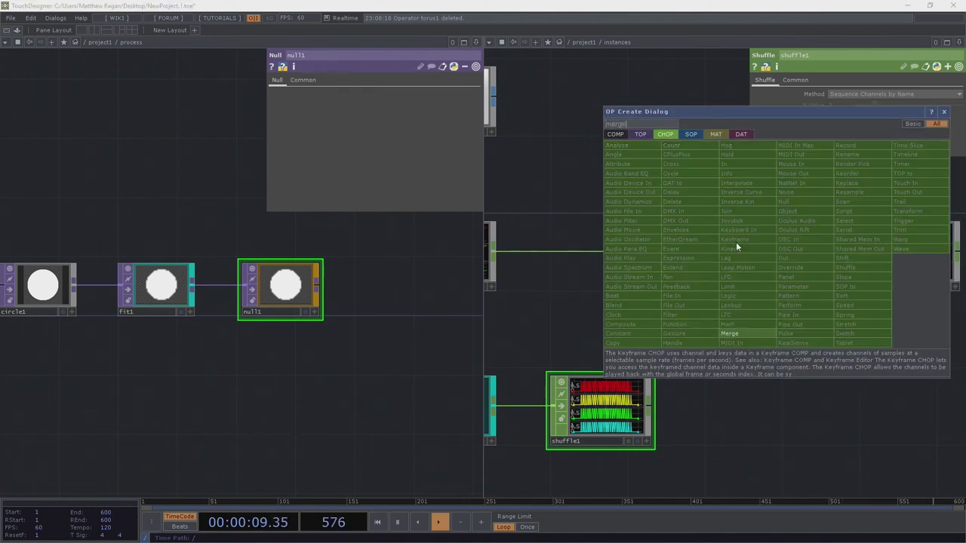
text(ge)
click(728, 334)
click(734, 251)
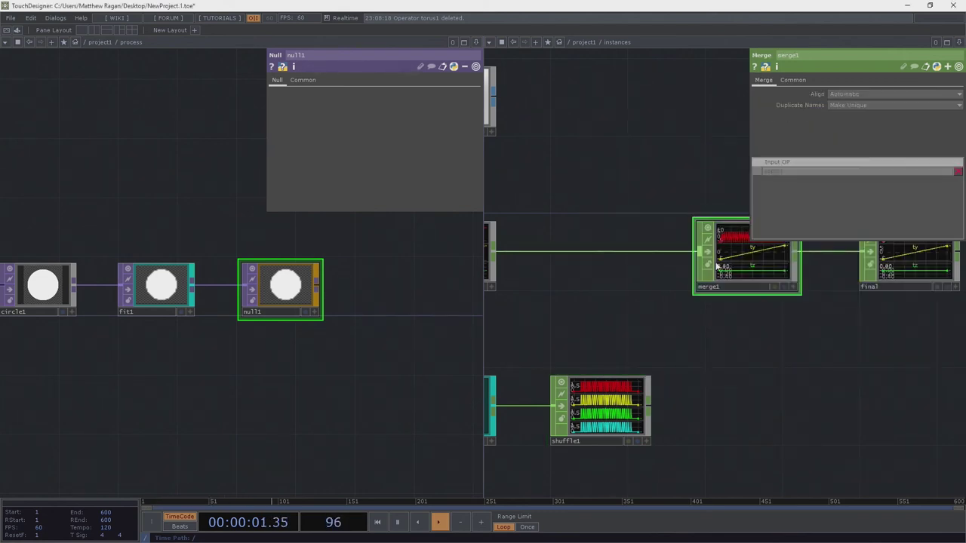
Step: Connect the output of shuffle1 to merge1 as its second input
scroll(716, 266, up, 5)
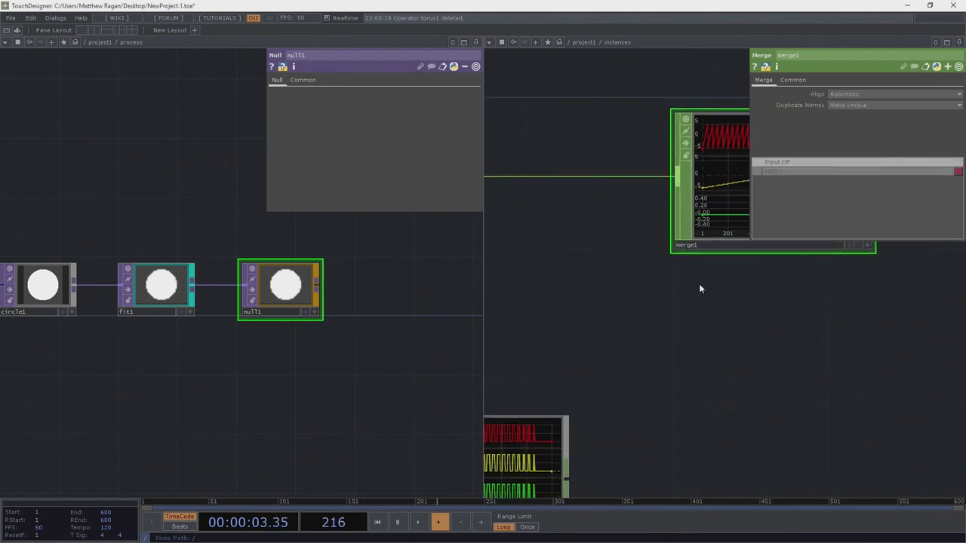
scroll(699, 284, down, 5)
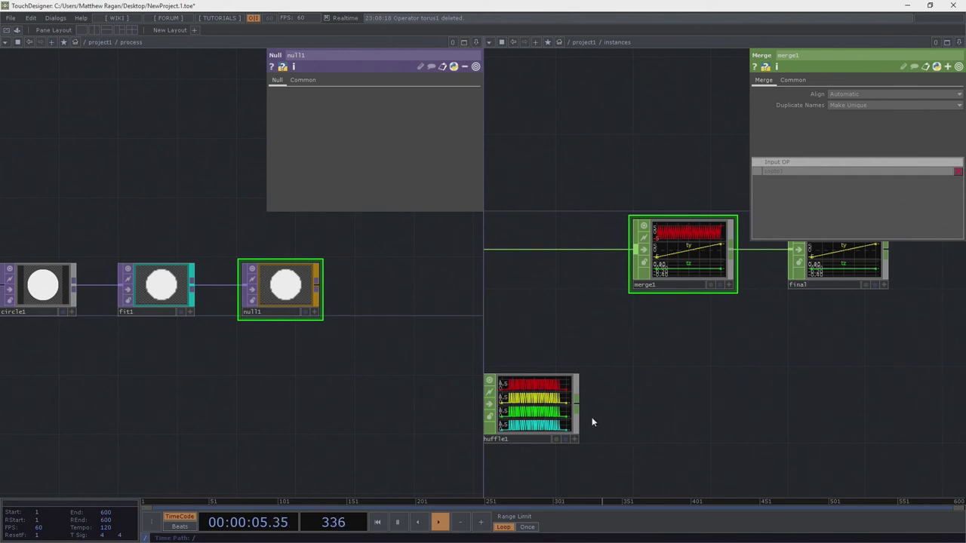
drag(576, 399, 633, 253)
scroll(687, 280, up, 3)
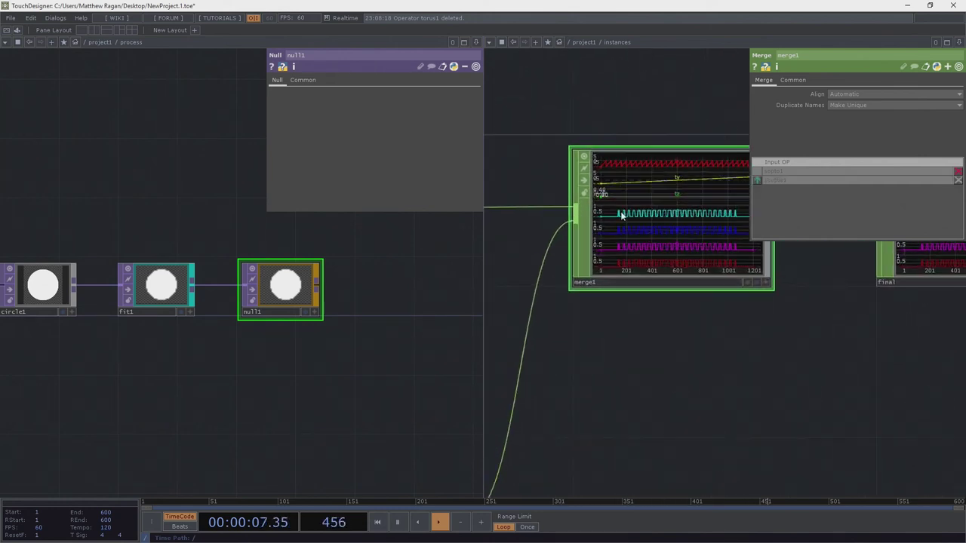
Step: Trace the connections from topto1 and shuffle1 through merge1 to the final node
drag(521, 400, 675, 272)
drag(577, 215, 686, 195)
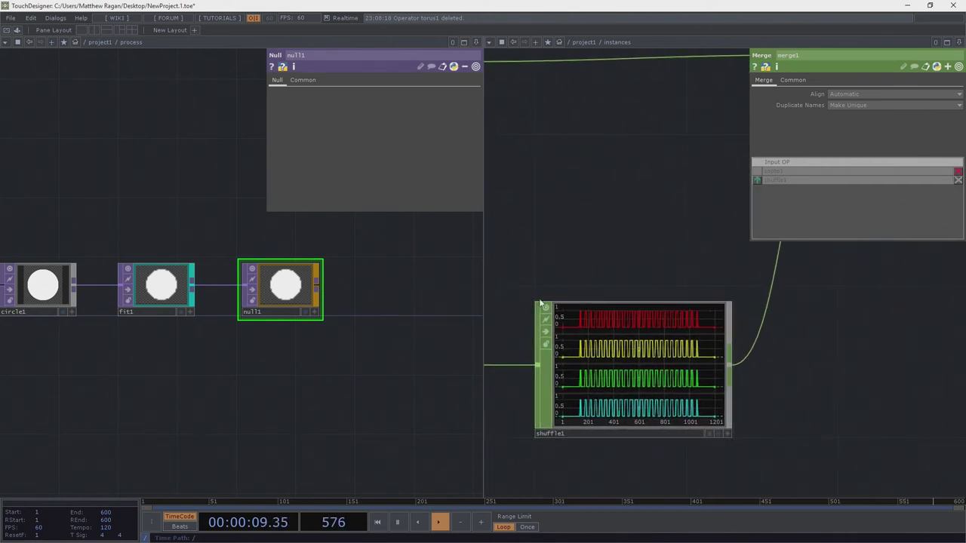
drag(771, 378, 641, 423)
scroll(640, 423, down, 4)
drag(798, 395, 717, 444)
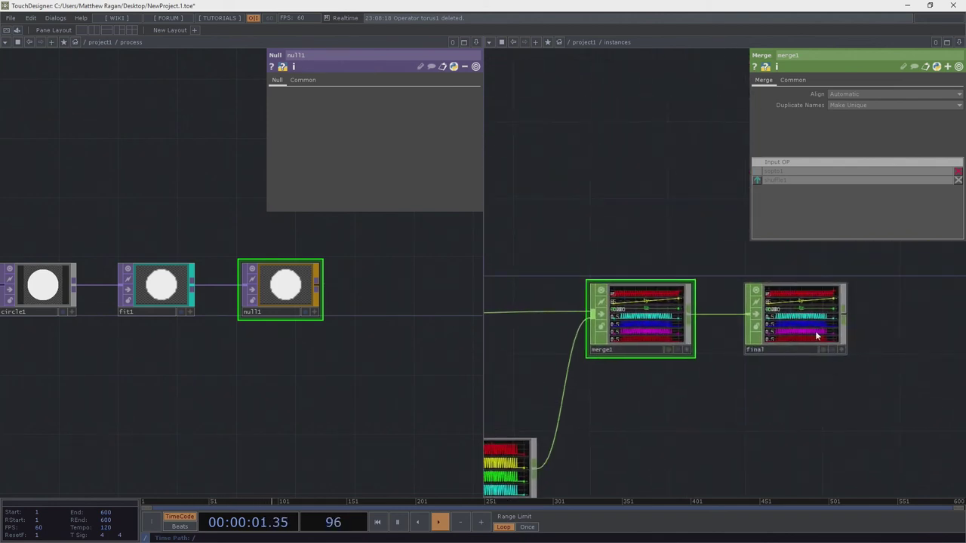
drag(317, 334, 379, 313)
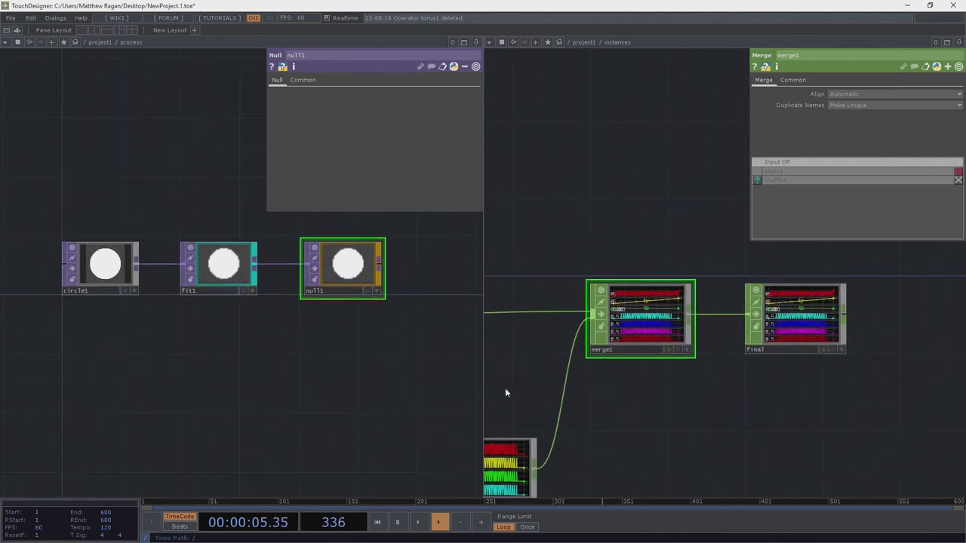
drag(507, 397, 661, 320)
scroll(332, 278, up, 2)
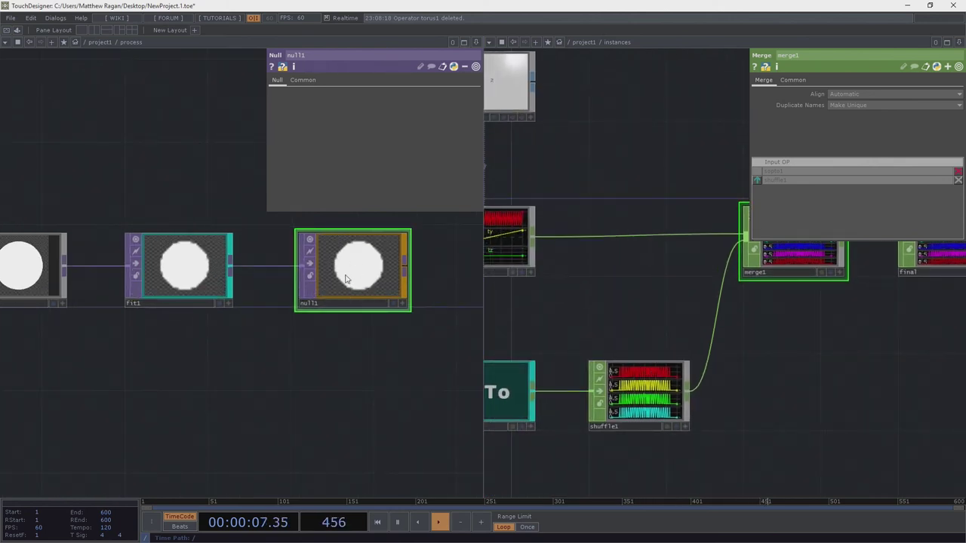
Step: Branch a CHOP to DAT off topto1 and place it below shuffle1
drag(571, 327, 605, 265)
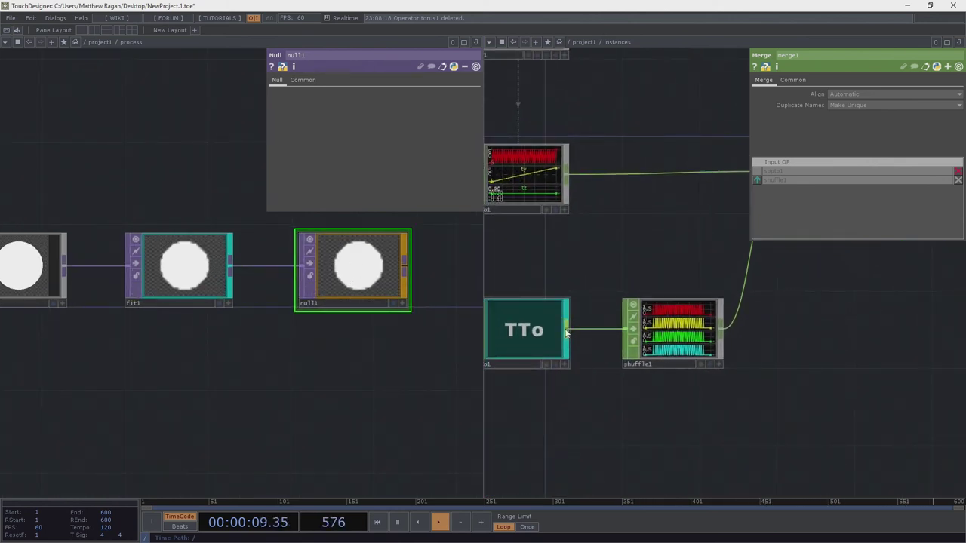
right_click(566, 333)
click(697, 220)
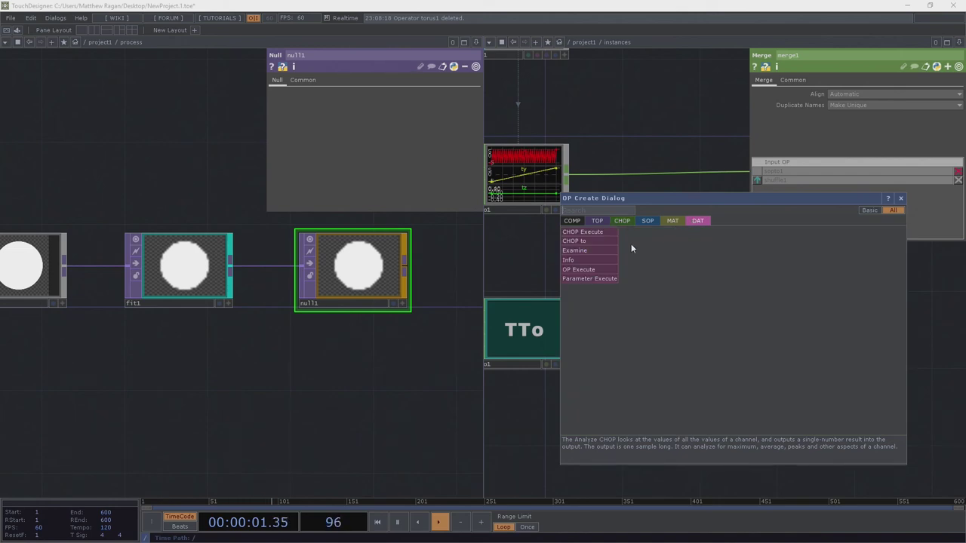
click(602, 241)
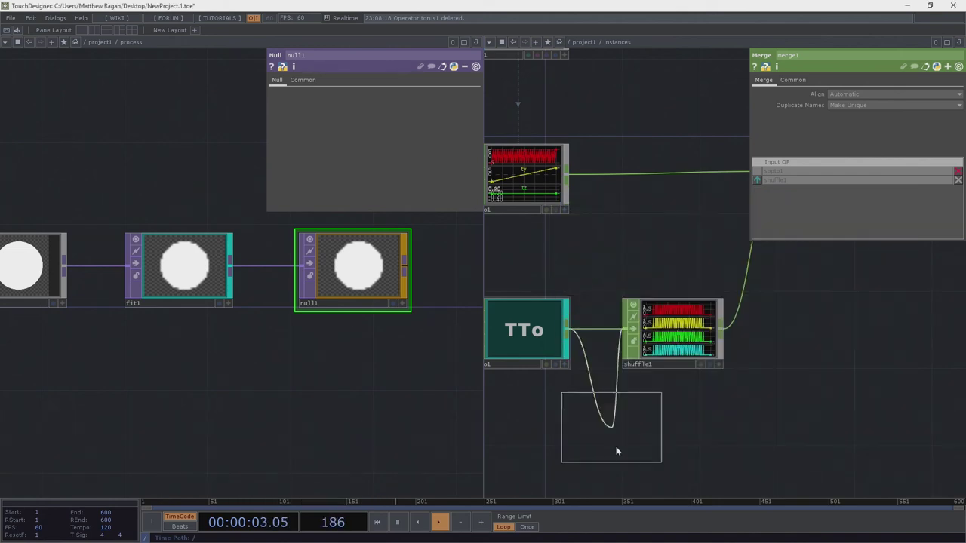
click(668, 427)
Step: Examine the pixel values of topto1 in the table and delete the CHOP to DAT
scroll(697, 355, up, 3)
scroll(610, 318, up, 8)
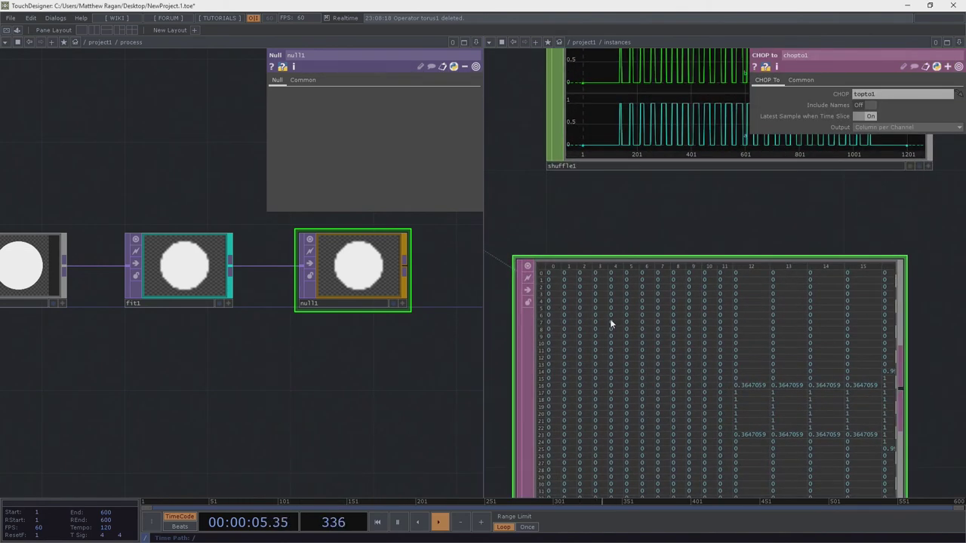
drag(594, 166, 602, 191)
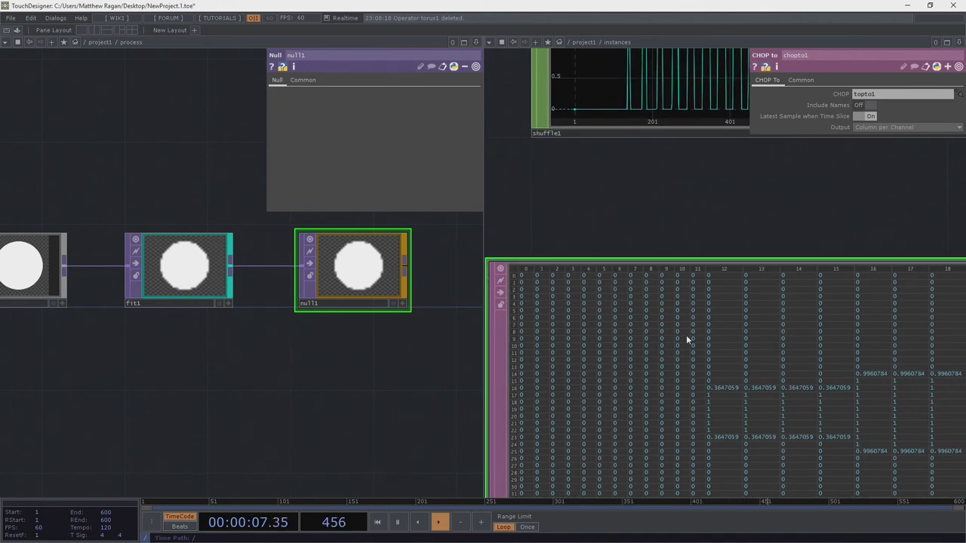
drag(852, 238, 869, 197)
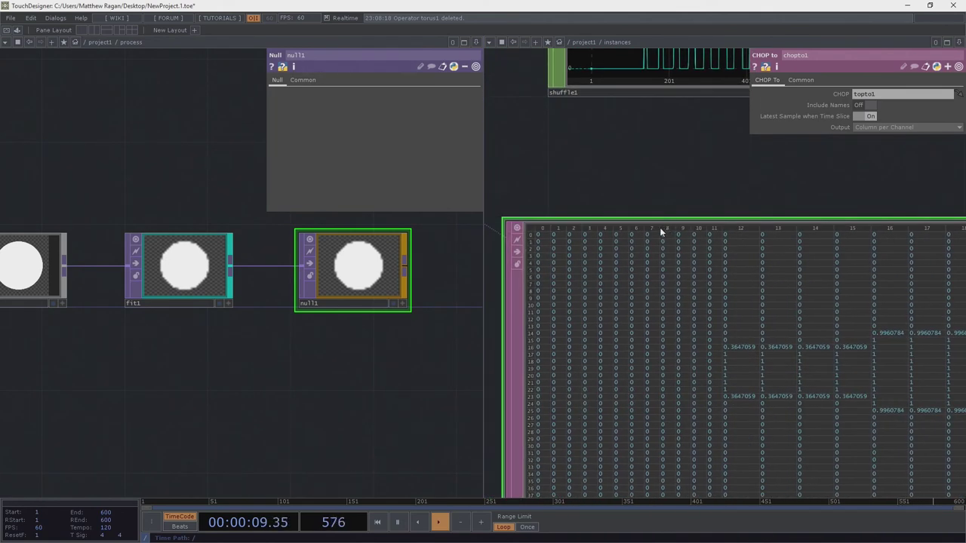
scroll(558, 224, down, 3)
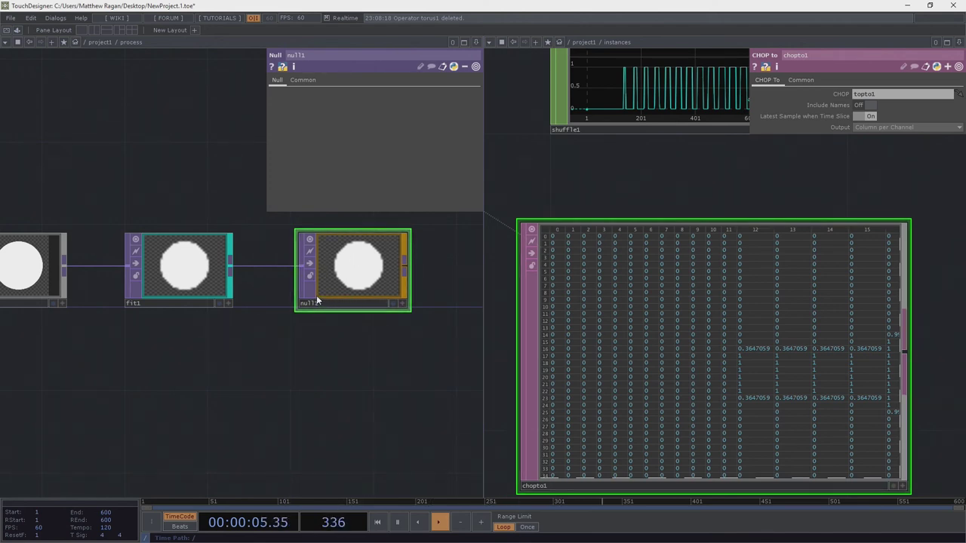
scroll(671, 199, down, 3)
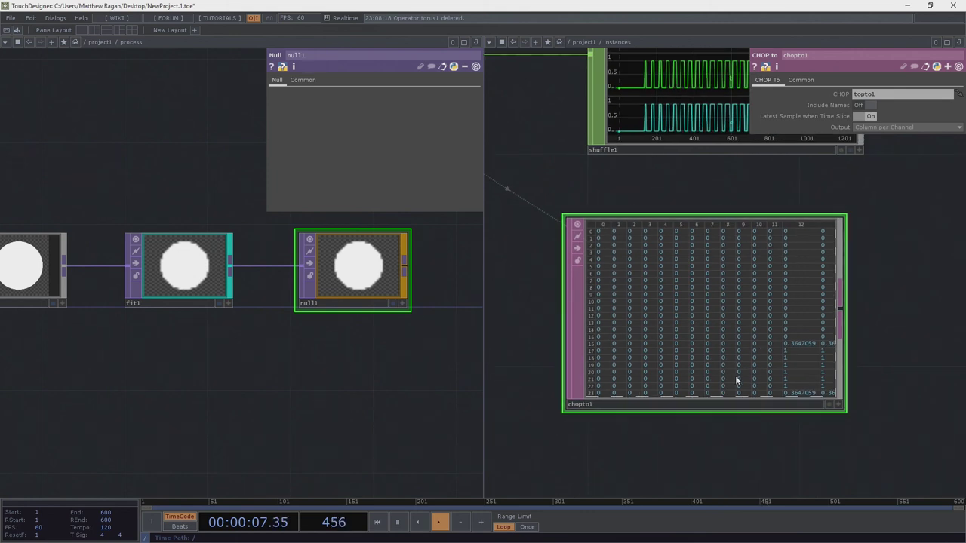
key(Delete)
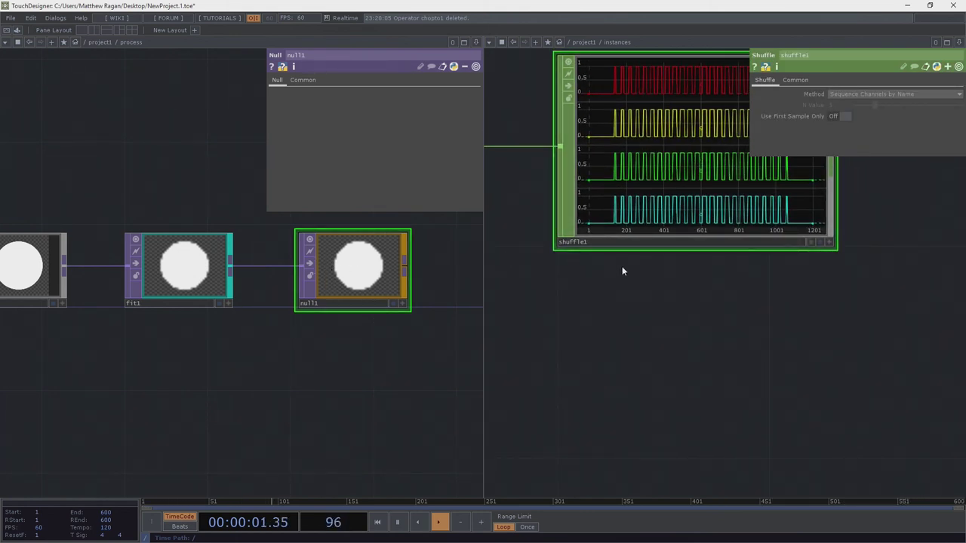
Step: Close the pane with the process network so that the instances network fills the workspace
drag(647, 350, 635, 415)
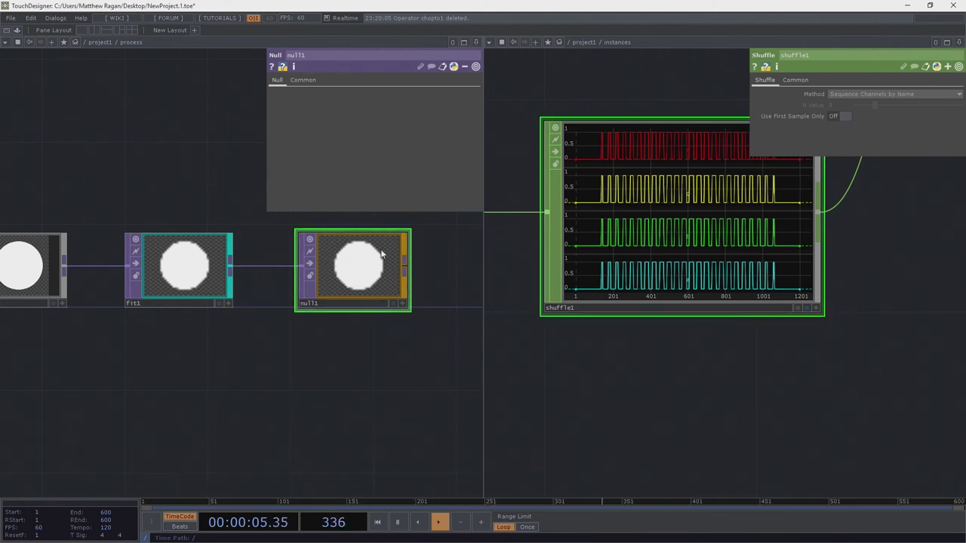
middle_drag(673, 363, 455, 366)
drag(757, 382, 583, 407)
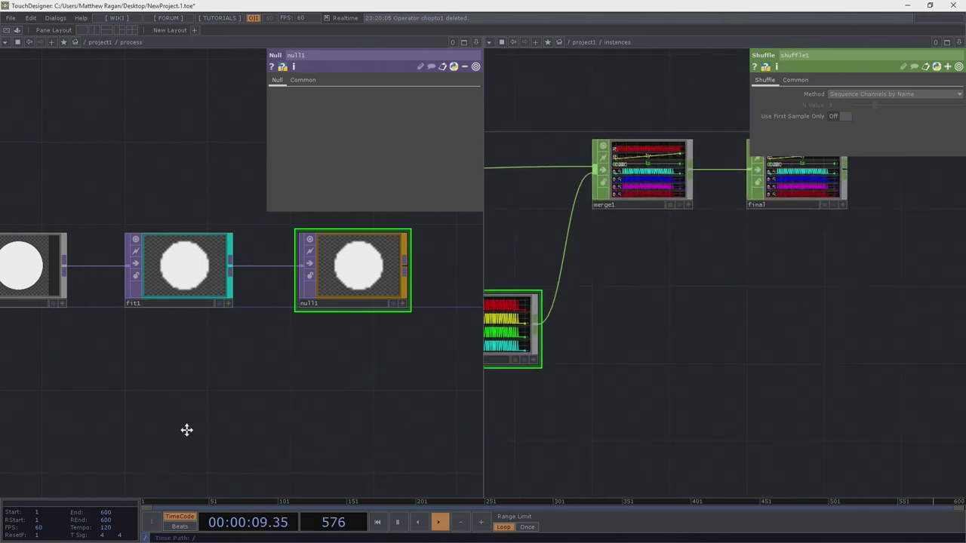
drag(186, 430, 155, 413)
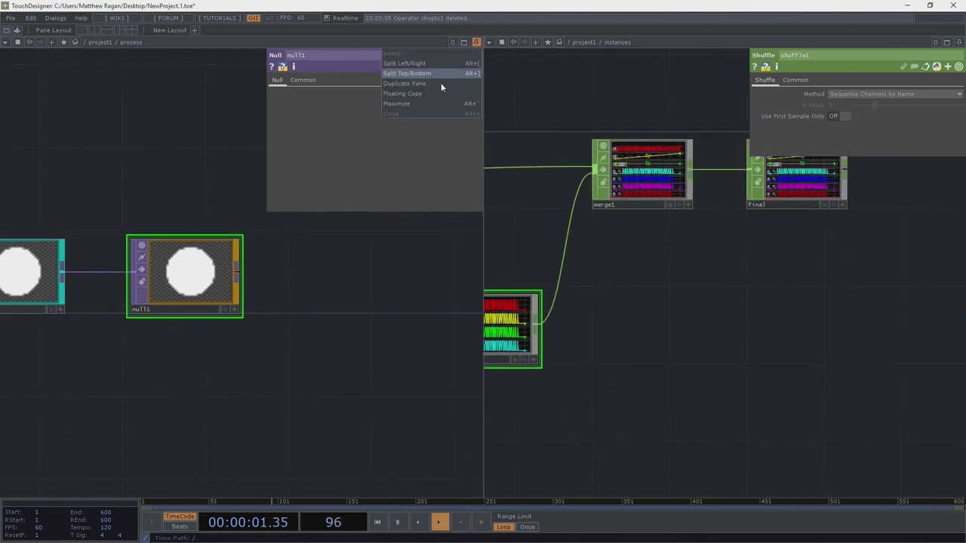
click(421, 115)
Step: Go up to project1 and assign the channel a to the instance color alpha of geo1
drag(241, 240, 470, 212)
key(u)
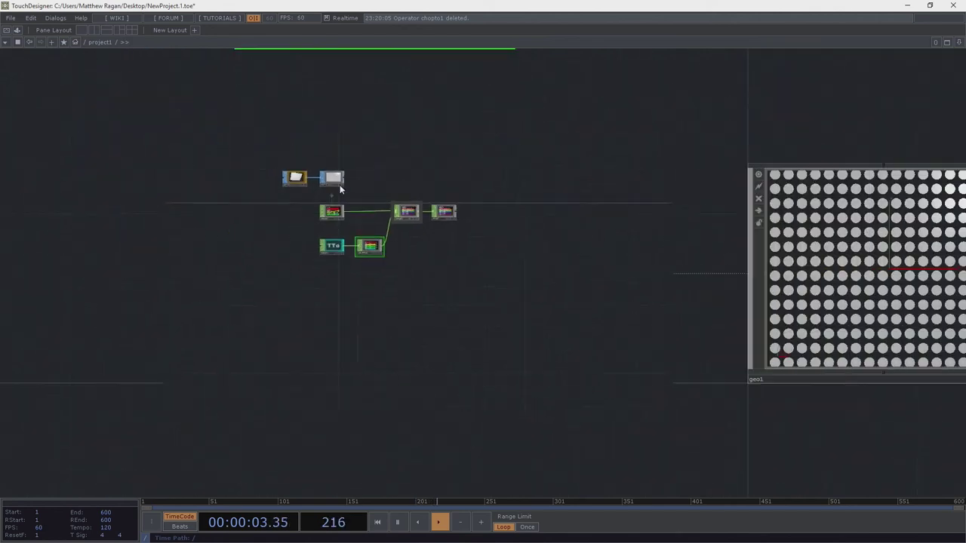
key(p)
drag(620, 153, 351, 164)
scroll(351, 163, down, 4)
click(478, 227)
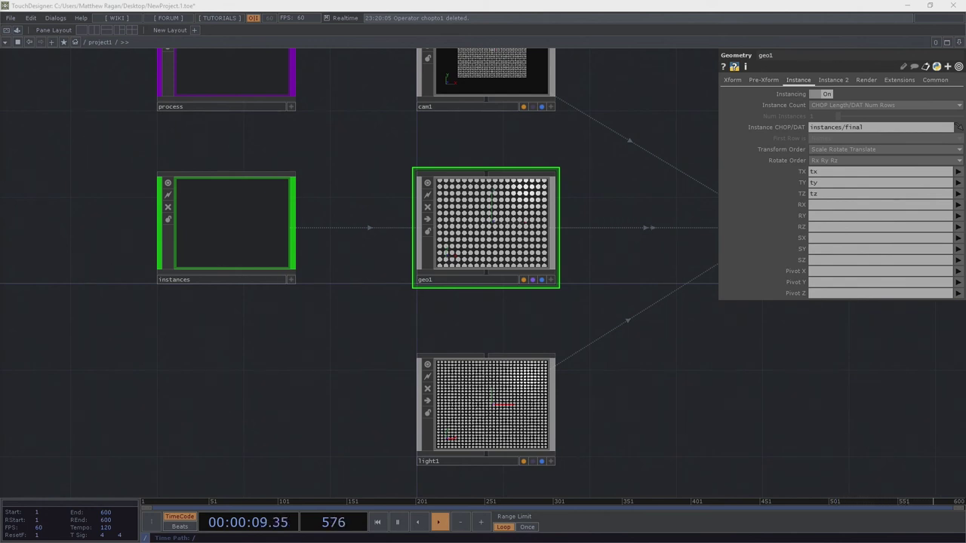
drag(669, 190, 617, 237)
click(843, 80)
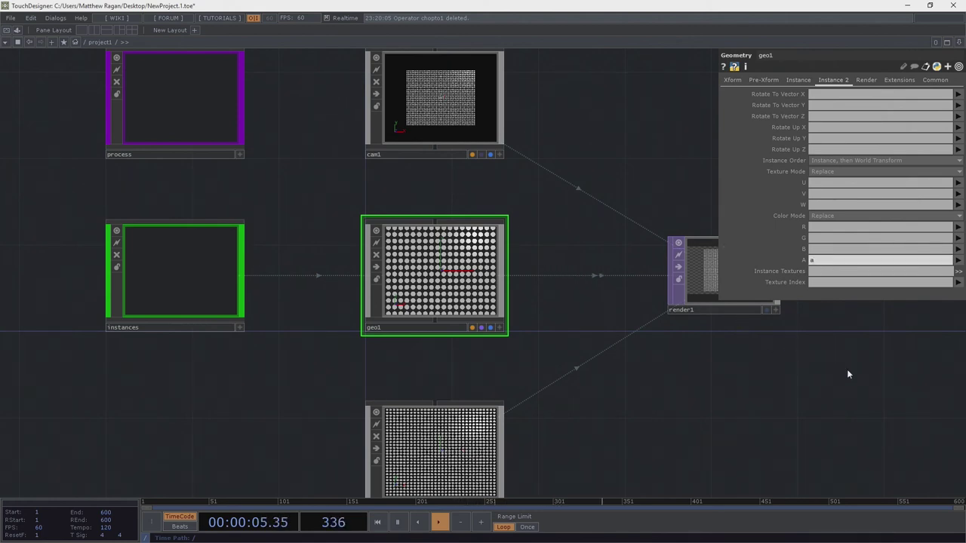
Step: Examine the instances in render1 and compare them with the shuffle1 channels in the instances network
drag(860, 369, 733, 361)
scroll(592, 267, up, 7)
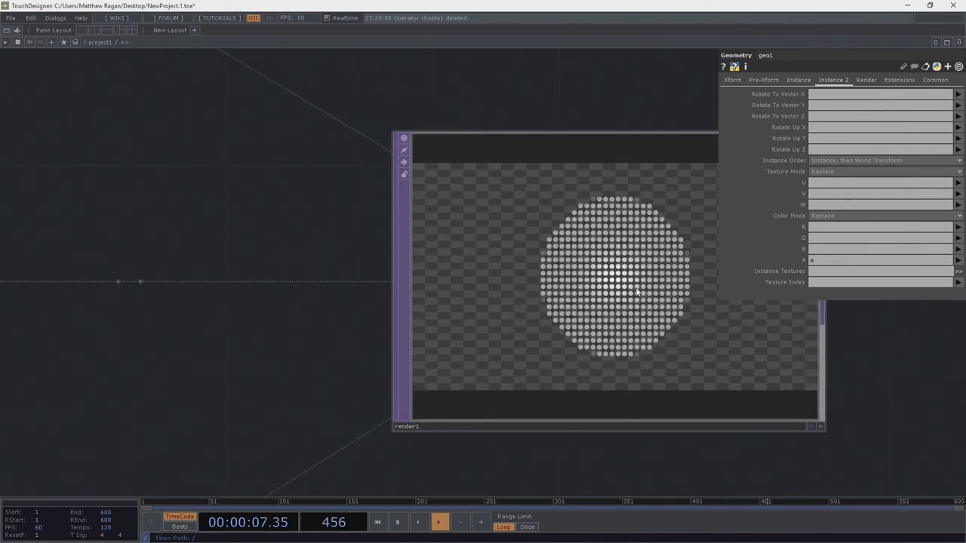
scroll(636, 292, down, 7)
drag(395, 350, 950, 355)
scroll(407, 286, up, 6)
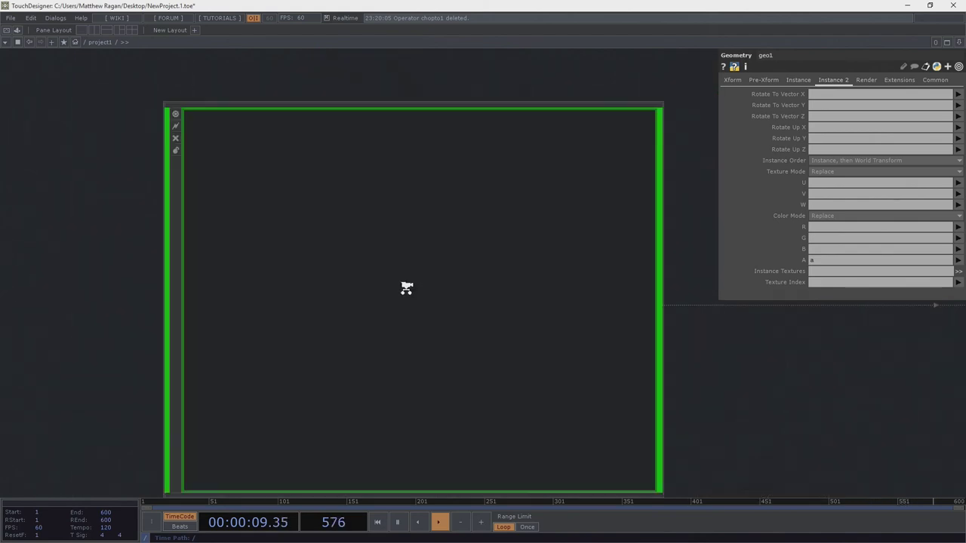
scroll(407, 287, up, 3)
scroll(403, 408, up, 5)
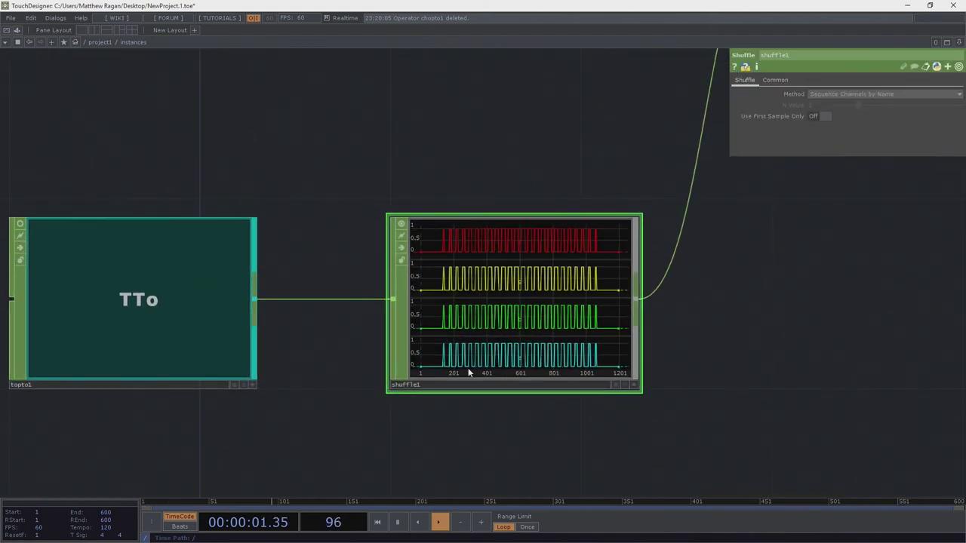
scroll(535, 366, down, 10)
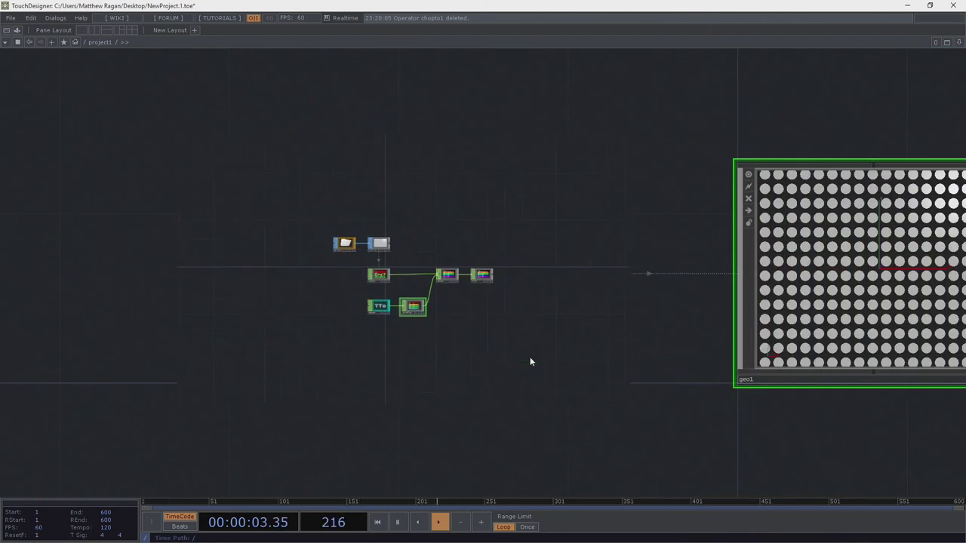
Step: Inspect the circle of null1 in the process network and compare it with the instances in render1
drag(123, 331, 526, 302)
scroll(527, 303, down, 3)
drag(562, 162, 466, 324)
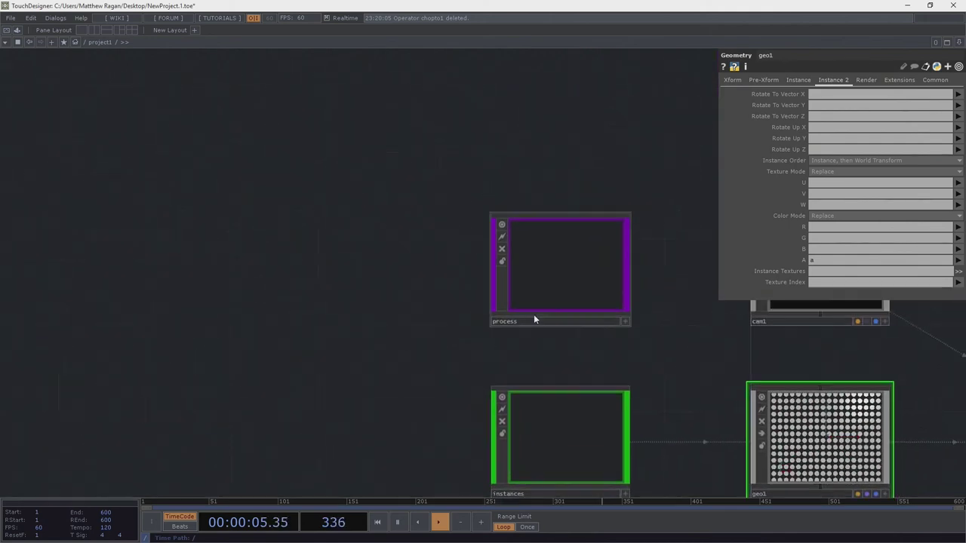
scroll(559, 290, up, 7)
scroll(611, 264, up, 2)
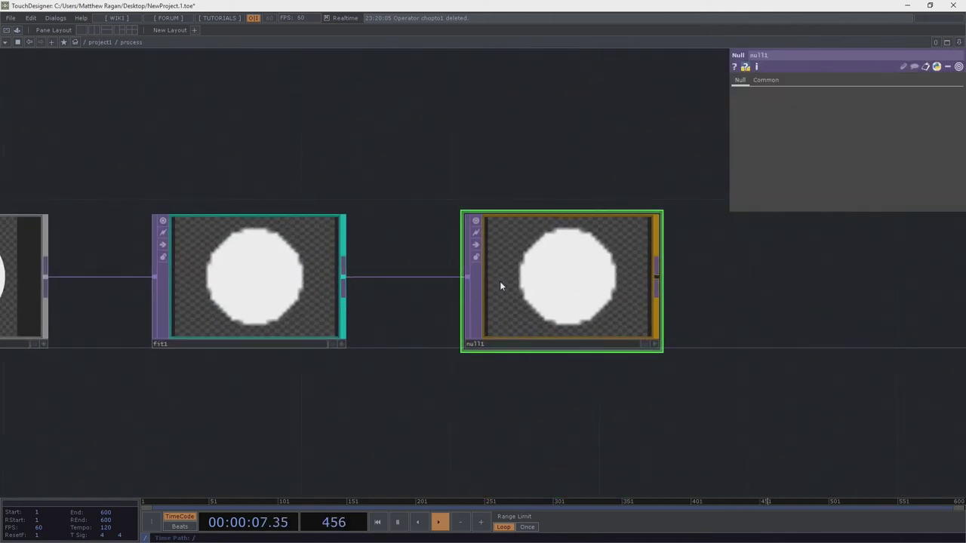
scroll(521, 272, down, 8)
drag(671, 390, 143, 395)
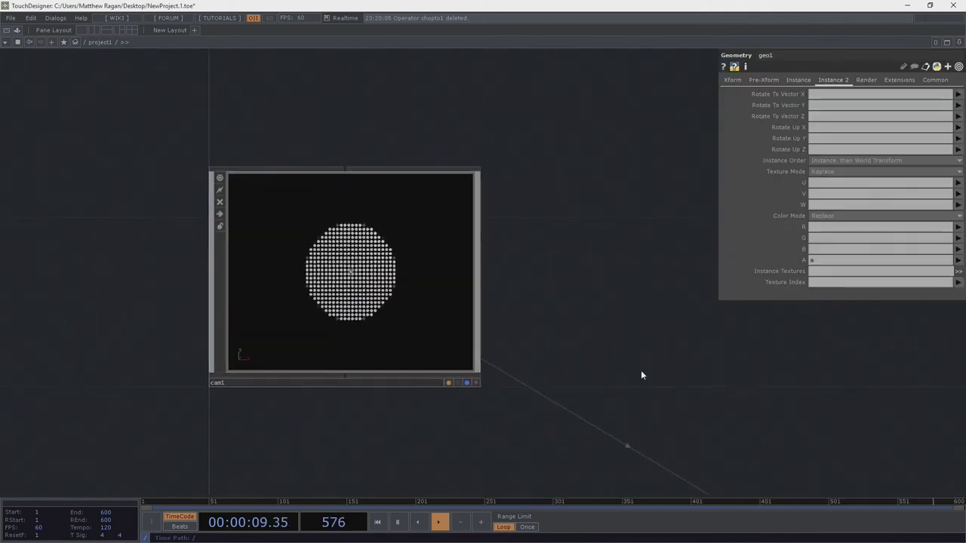
drag(644, 332, 286, 156)
scroll(483, 292, down, 3)
scroll(319, 279, up, 8)
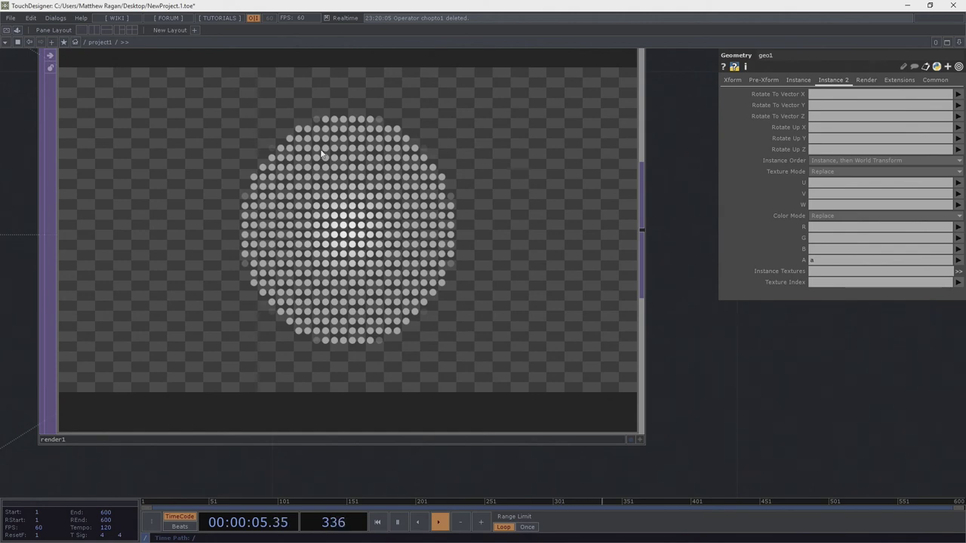
scroll(234, 166, down, 5)
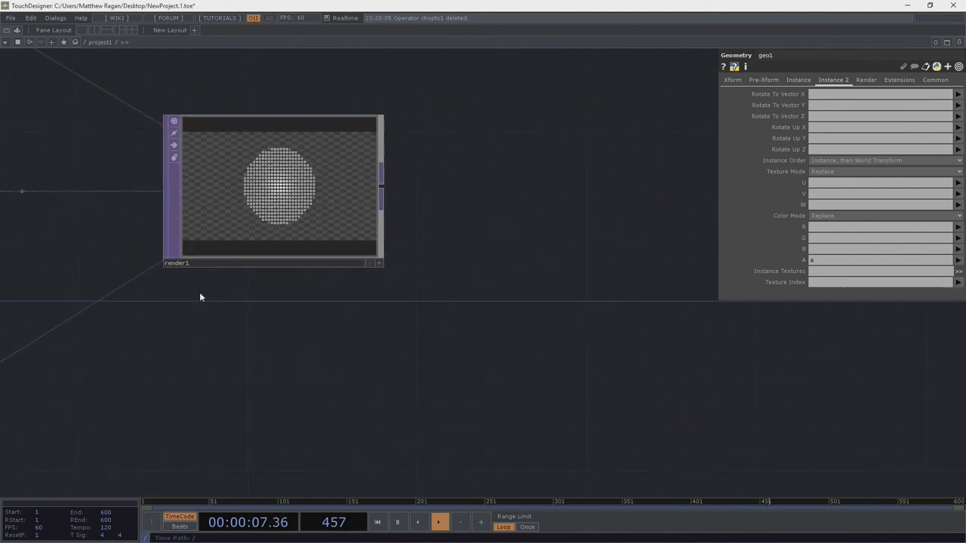
Step: Return from the project1 level into the process network with the circle1 chain
drag(199, 290, 334, 305)
drag(324, 211, 736, 311)
scroll(306, 231, down, 1)
scroll(514, 258, down, 3)
drag(306, 230, 611, 265)
drag(231, 199, 222, 269)
scroll(411, 124, up, 5)
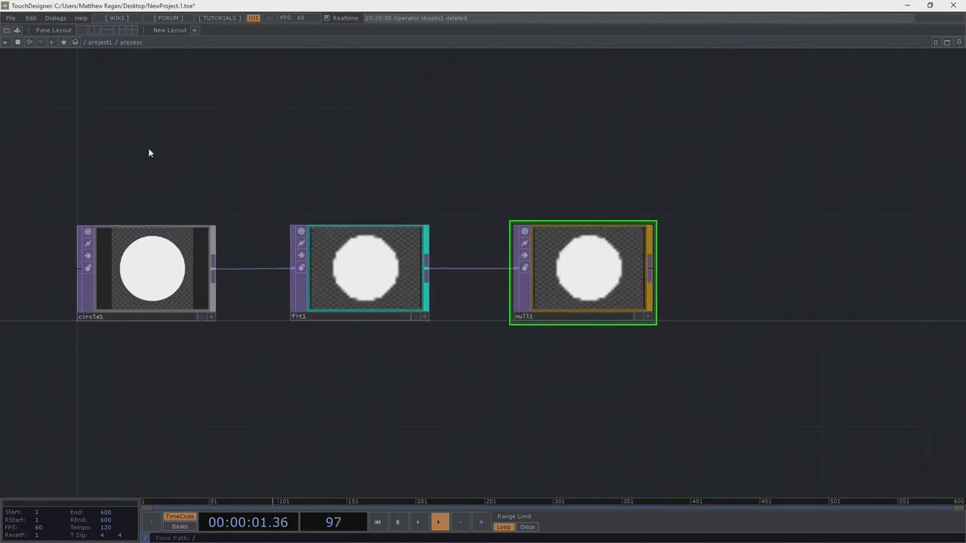
drag(136, 145, 247, 170)
Step: Add an LFO CHOP above circle1 in the process network
right_drag(234, 169, 240, 240)
key(Tab)
key(Tab)
key(Tab)
key(Tab)
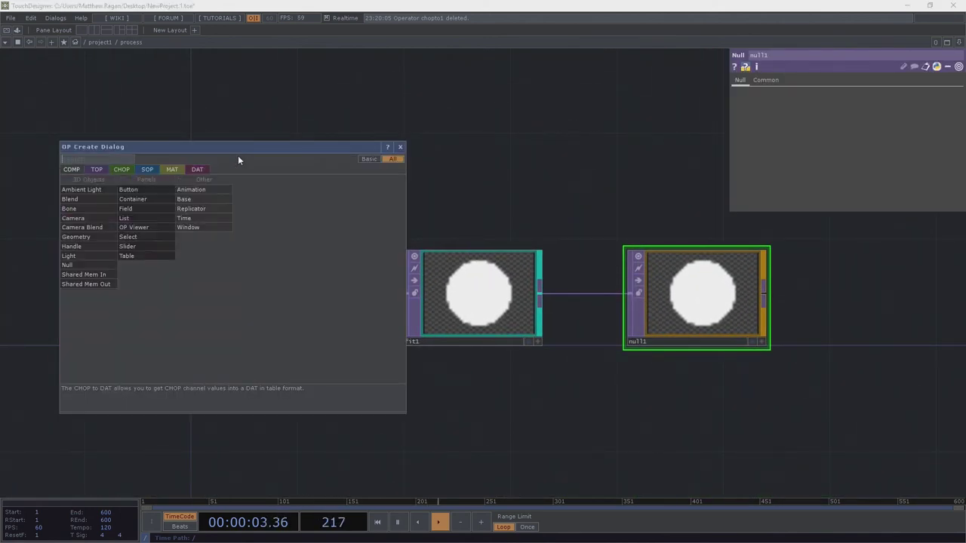
text(lf)
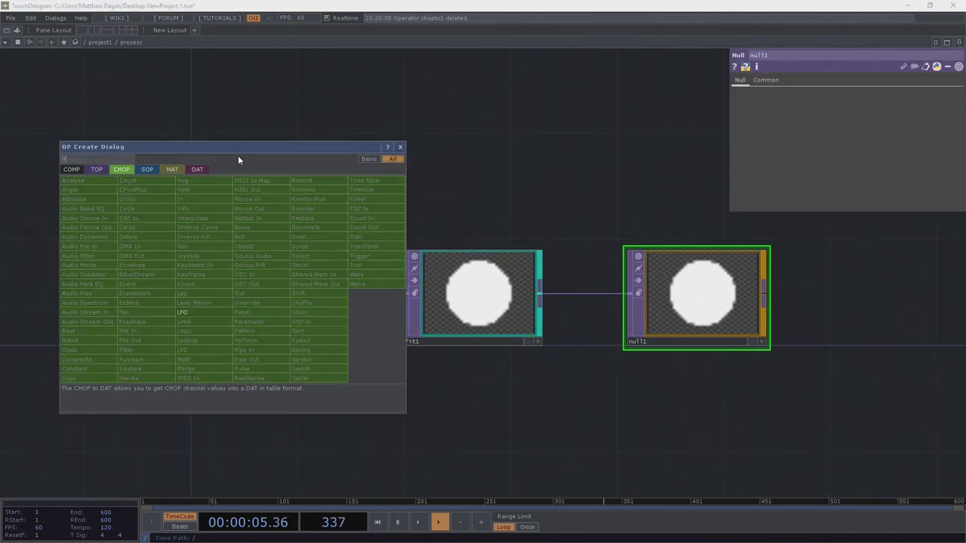
text(o)
key(Return)
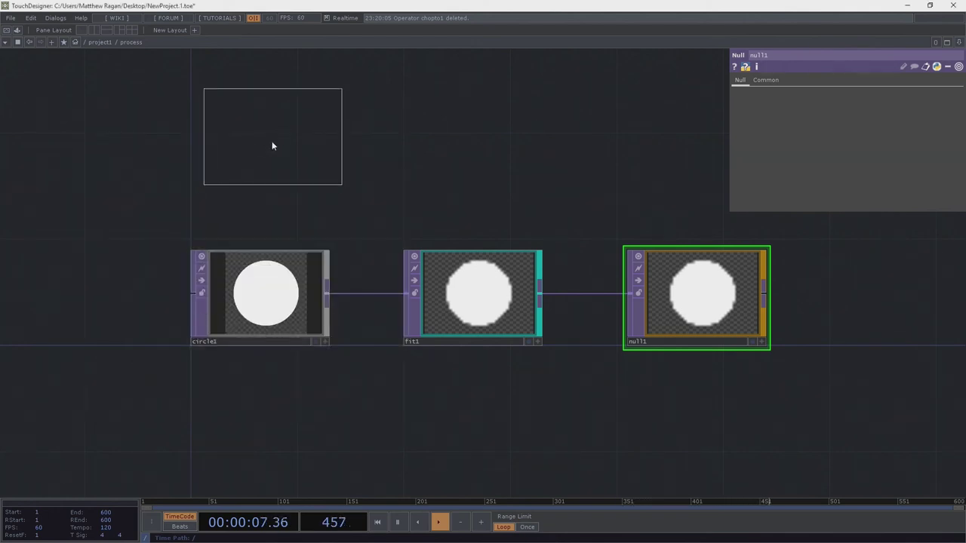
click(271, 149)
key(h)
Step: Place lfo1 above and to the left of circle1 and set its waveform type to Gaussian
drag(288, 261, 60, 217)
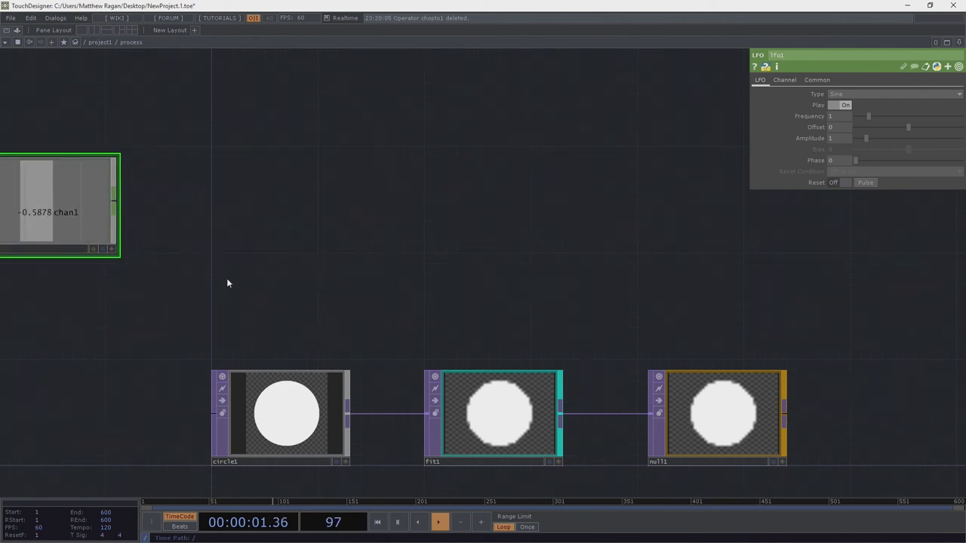
drag(227, 279, 446, 272)
drag(319, 227, 297, 229)
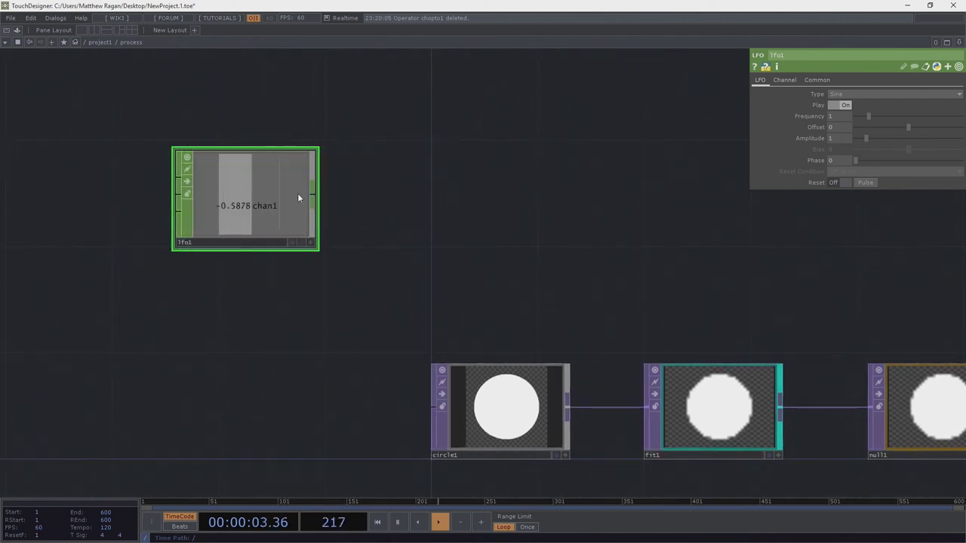
drag(297, 193, 307, 193)
drag(850, 99, 844, 110)
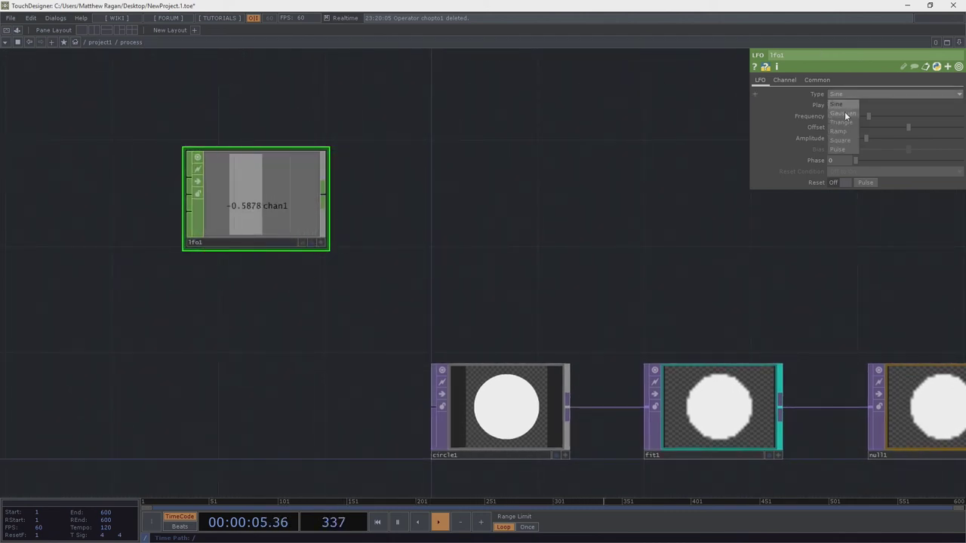
Step: Add a Math CHOP fed by lfo1 and place it directly above circle1
key(Tab)
text(m)
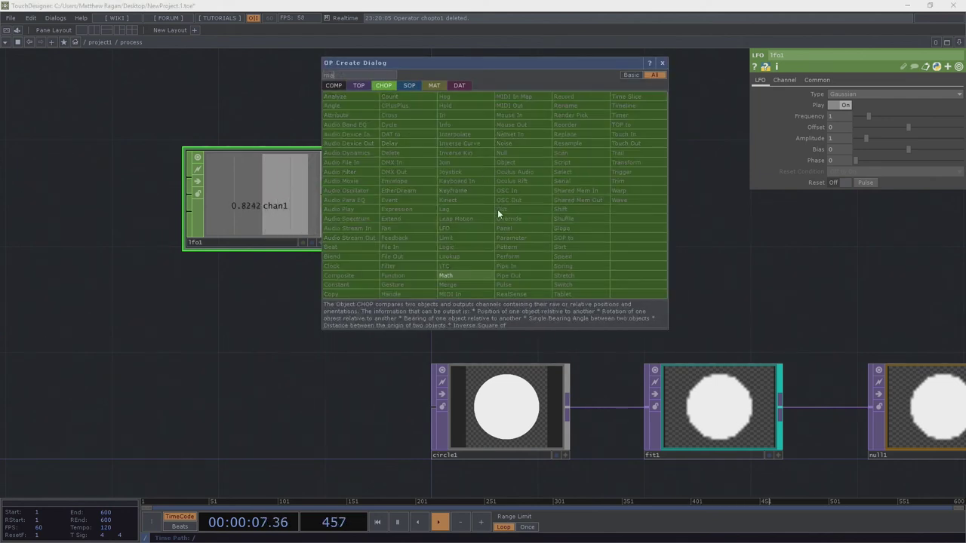
click(450, 275)
click(510, 200)
drag(501, 201, 490, 201)
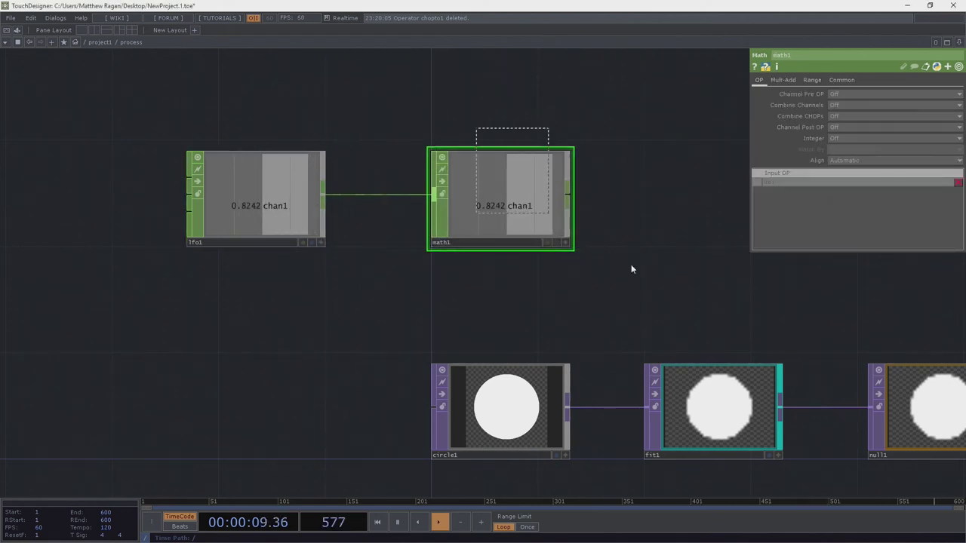
Step: Set math1's To Range to 0.1 and 0.5
click(811, 80)
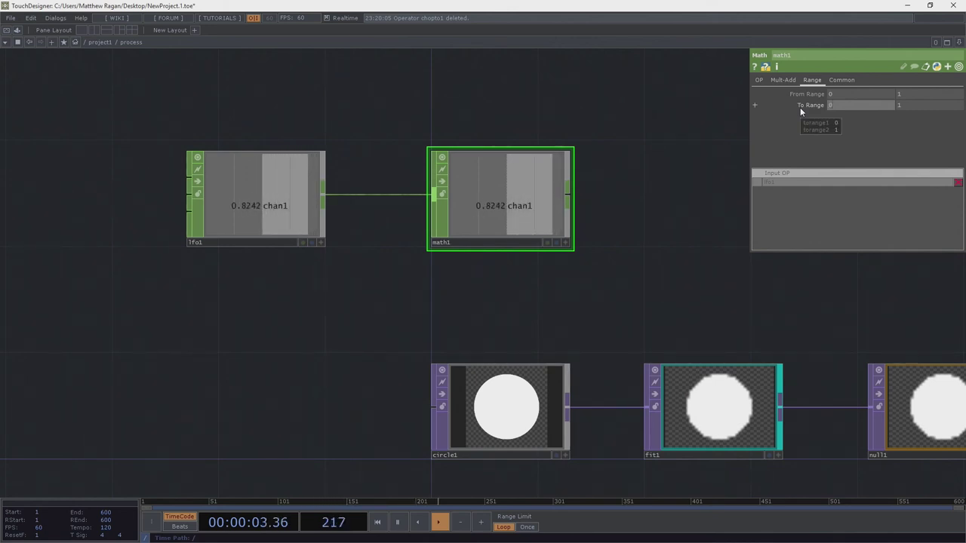
text(0.1)
key(Tab)
text(0.5)
key(Return)
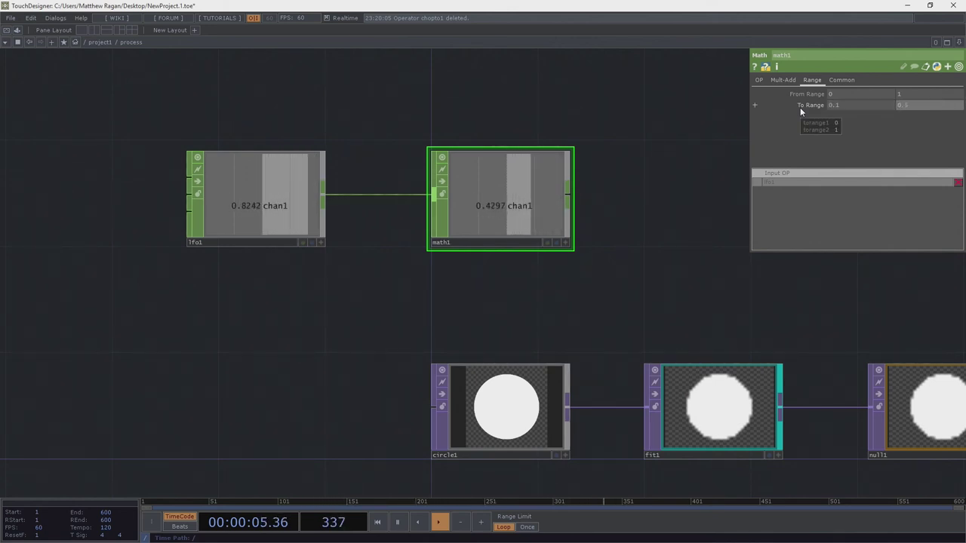
Step: Drive both radius values of circle1 with math1's chan1 channel through relative CHOP references
middle_click(522, 394)
click(494, 395)
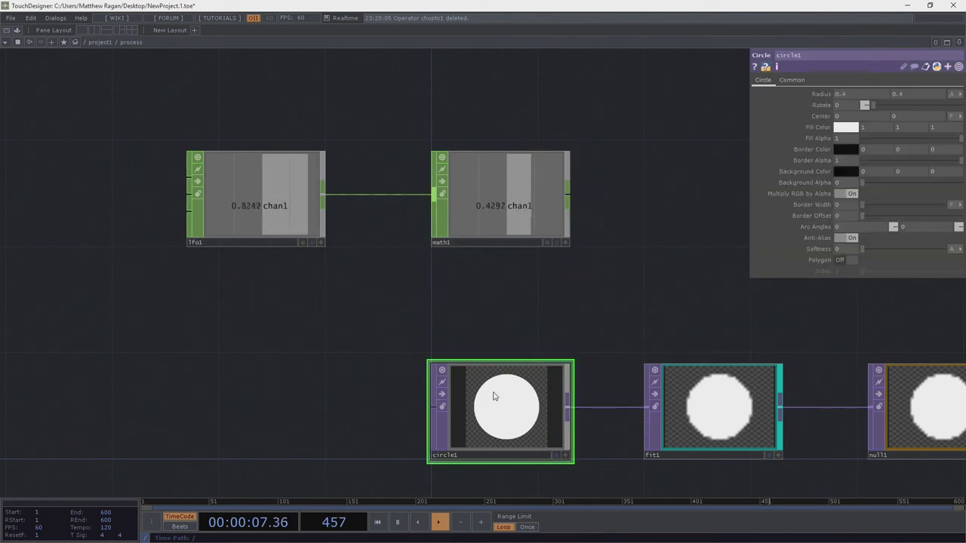
click(541, 189)
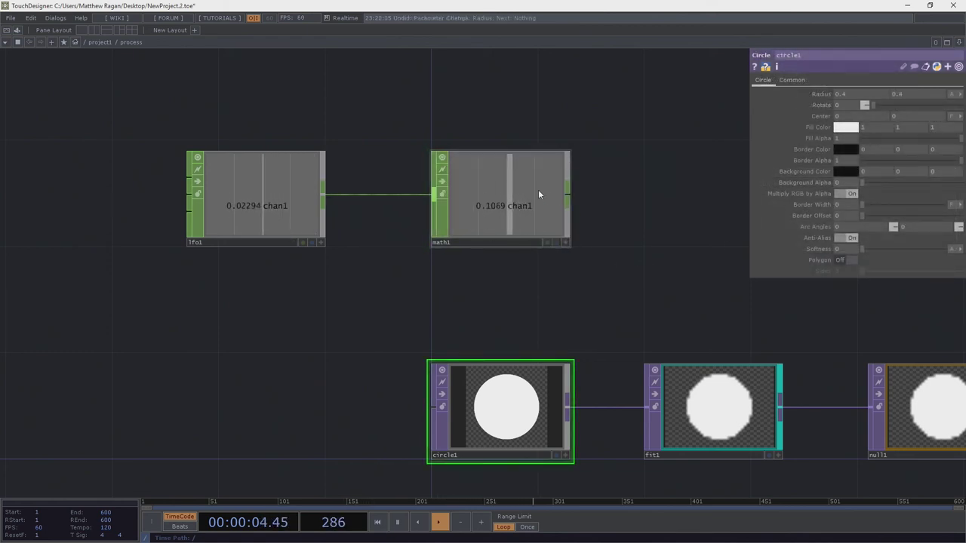
click(557, 239)
drag(553, 224, 511, 206)
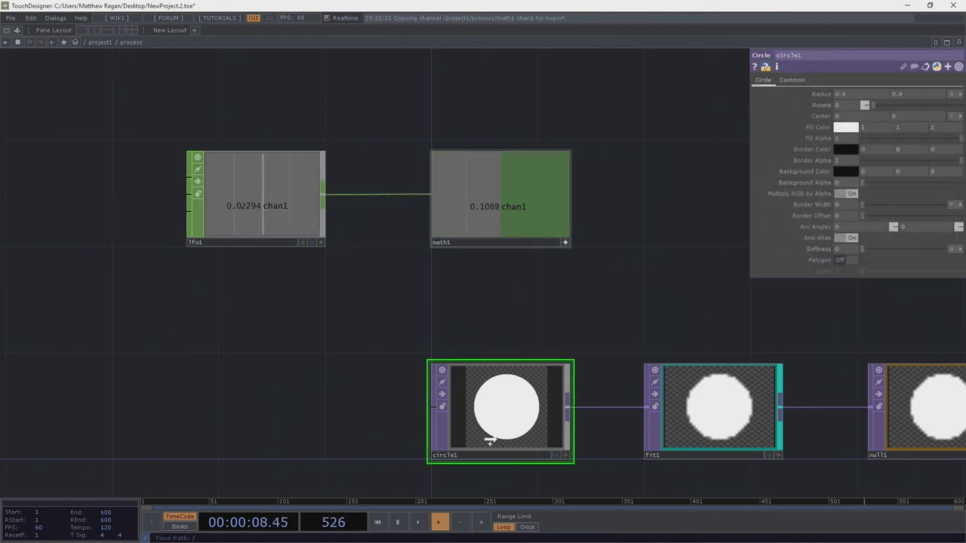
drag(845, 96, 846, 96)
click(856, 97)
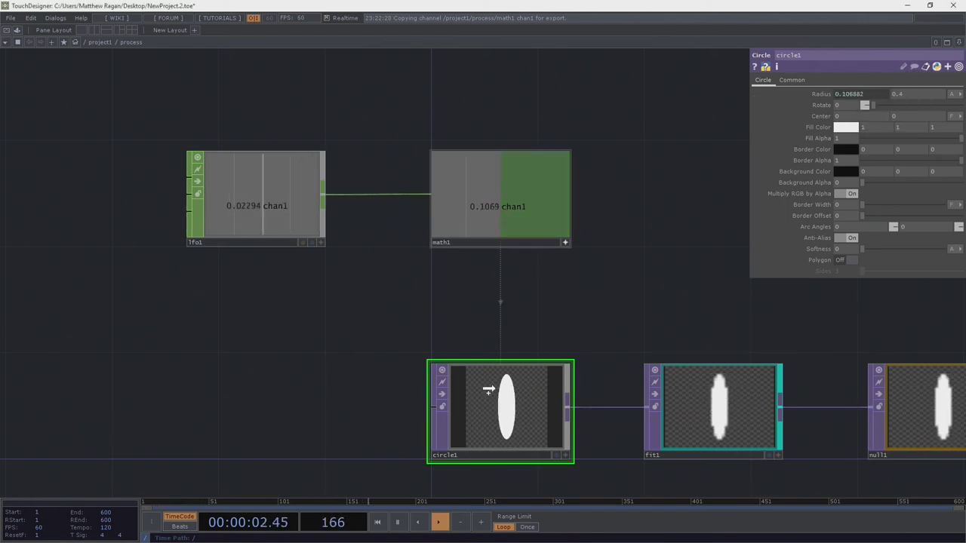
drag(912, 92, 909, 95)
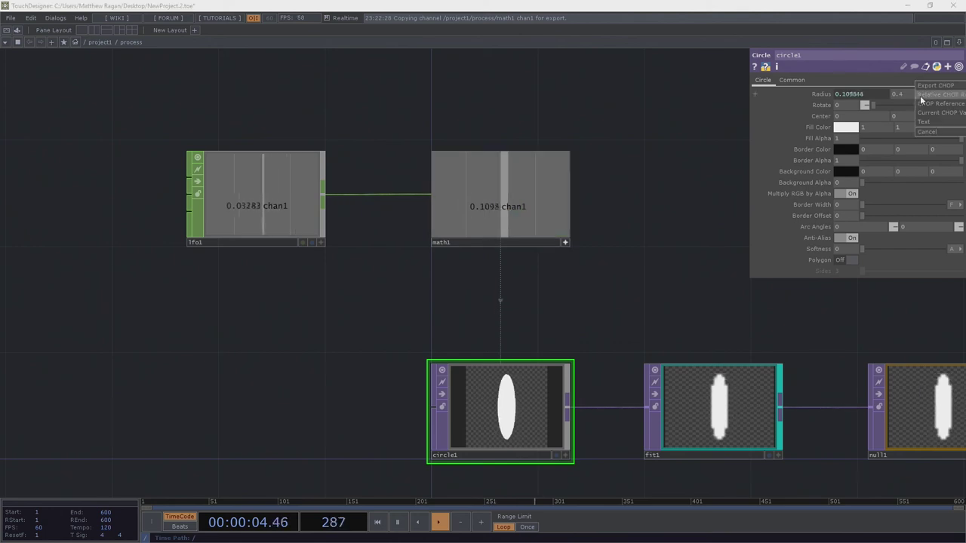
click(921, 98)
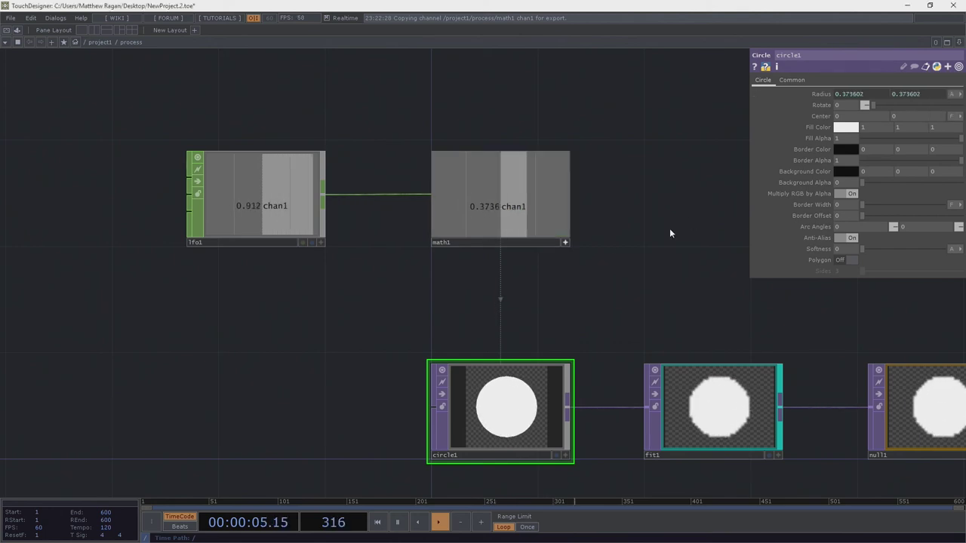
click(565, 243)
Step: Examine the animated circle as it passes through circle1, fit1 and null1
drag(593, 273, 475, 251)
scroll(466, 252, down, 3)
scroll(647, 324, up, 3)
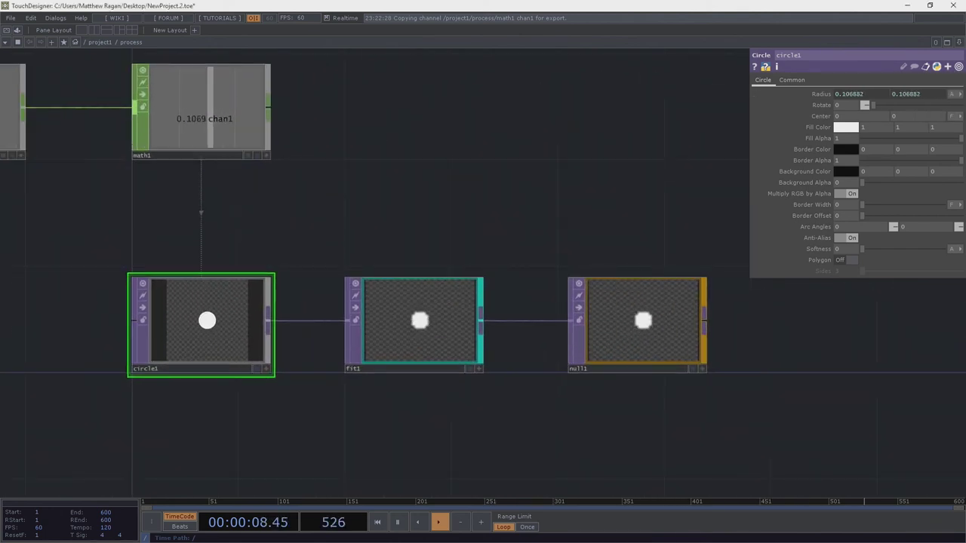
drag(365, 280, 354, 268)
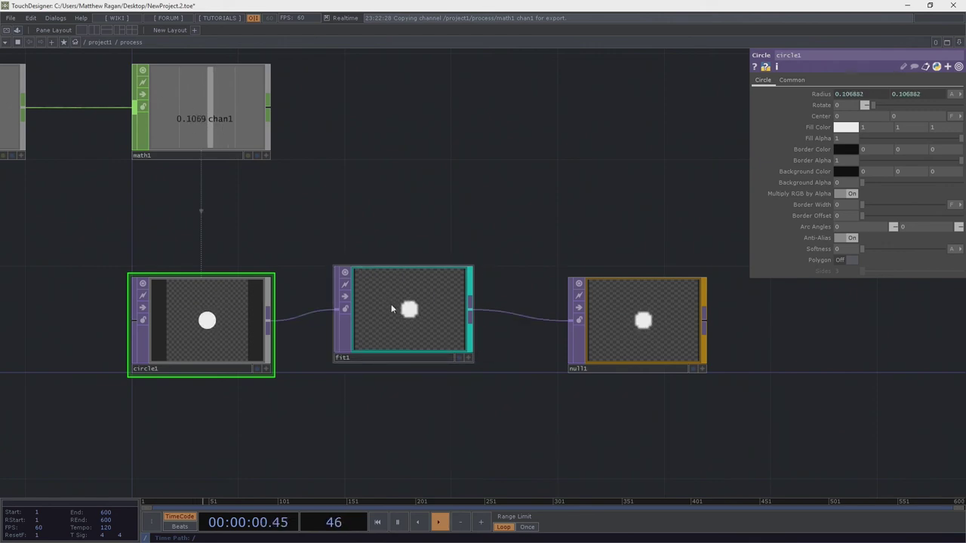
drag(392, 308, 382, 323)
drag(526, 325, 479, 334)
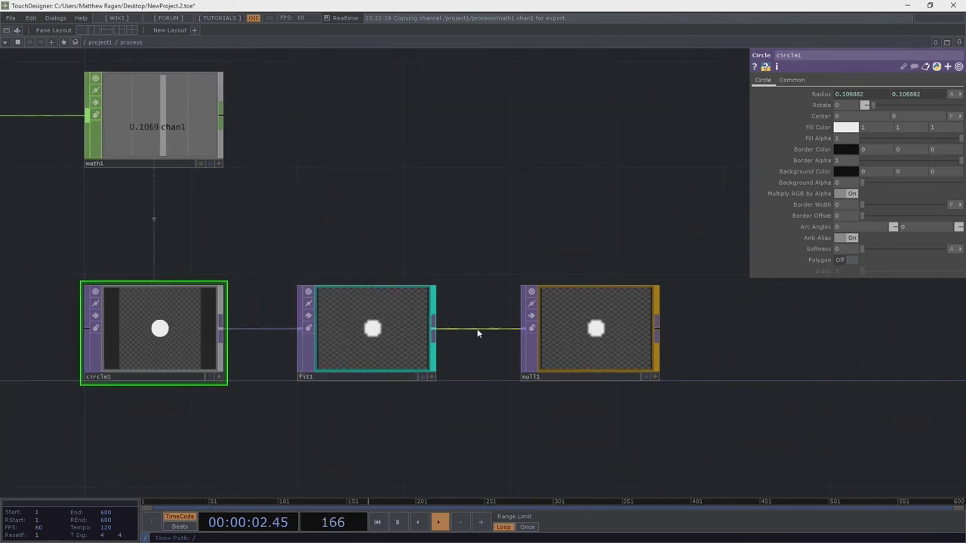
Step: Return to the project1 level and examine how the instances in render1 follow the animated circle
scroll(503, 373, down, 8)
drag(629, 410, 102, 364)
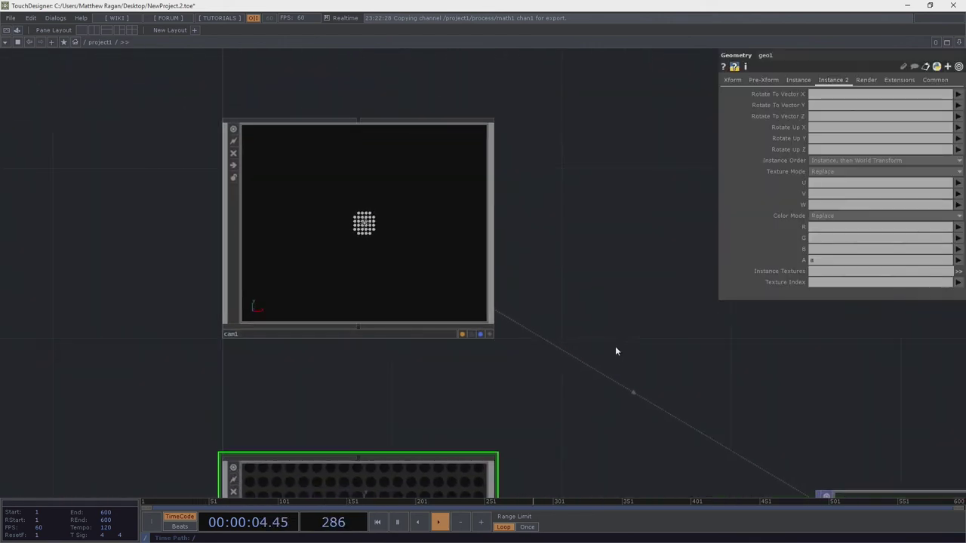
drag(615, 347, 204, 116)
scroll(638, 319, up, 3)
scroll(638, 321, up, 3)
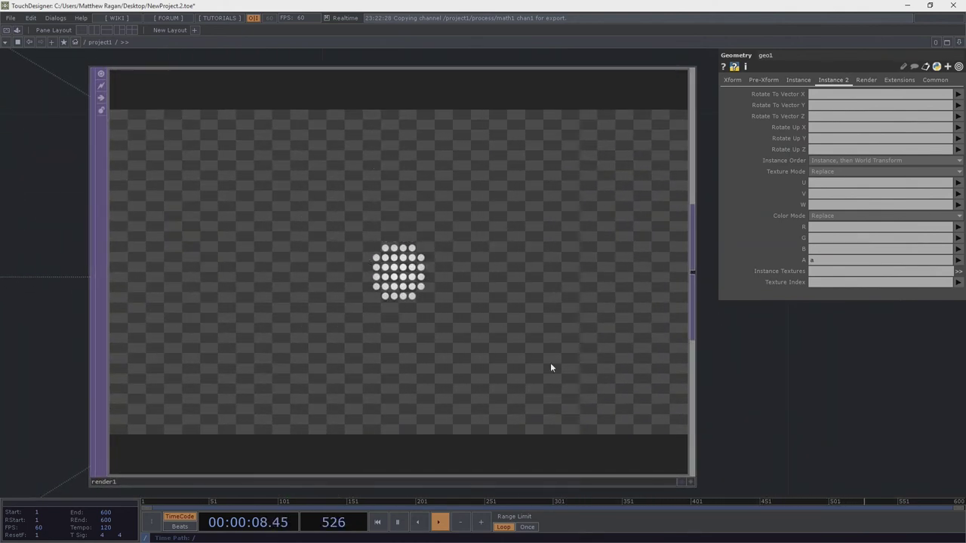
scroll(420, 246, down, 3)
scroll(426, 252, up, 3)
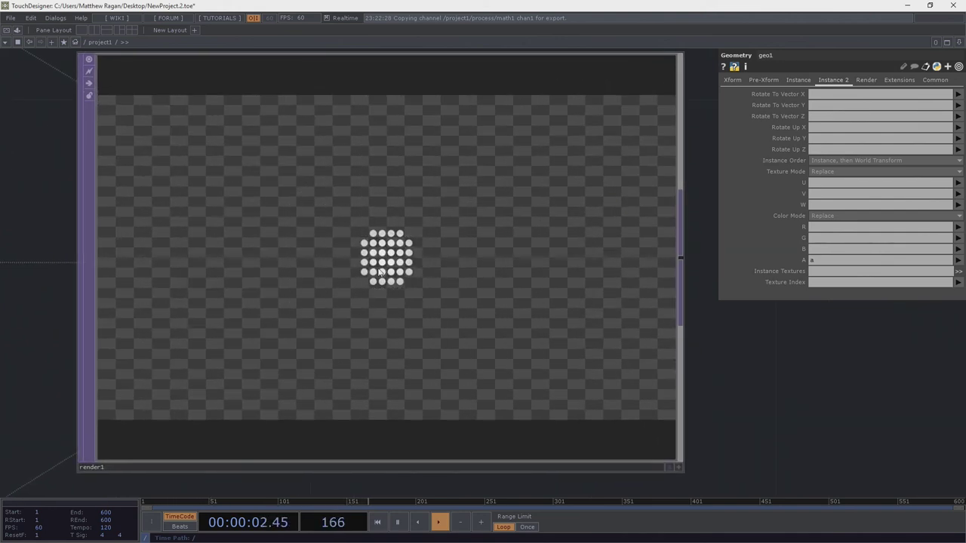
scroll(405, 285, down, 3)
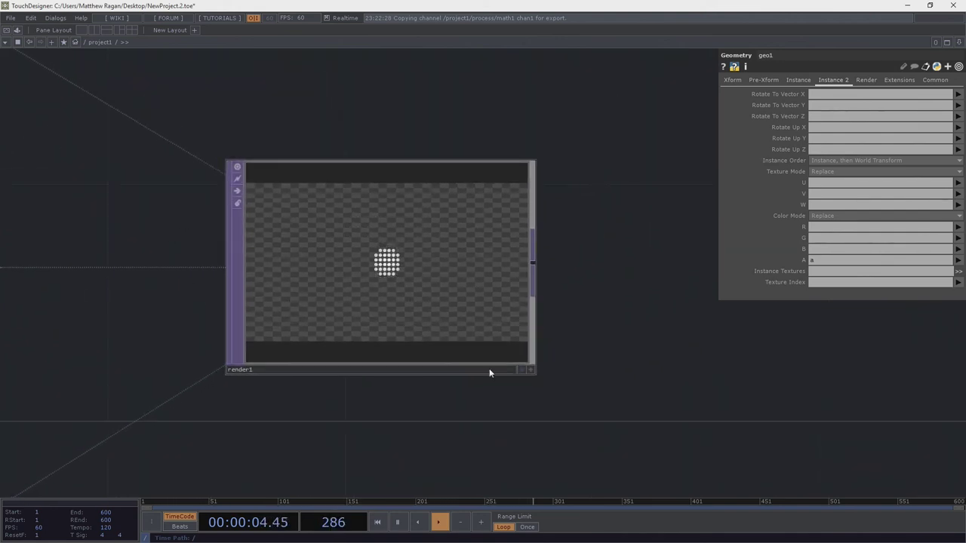
Step: Open render1 in a separate viewer window, shrink it and place it beside the render1 node
right_click(400, 205)
click(431, 248)
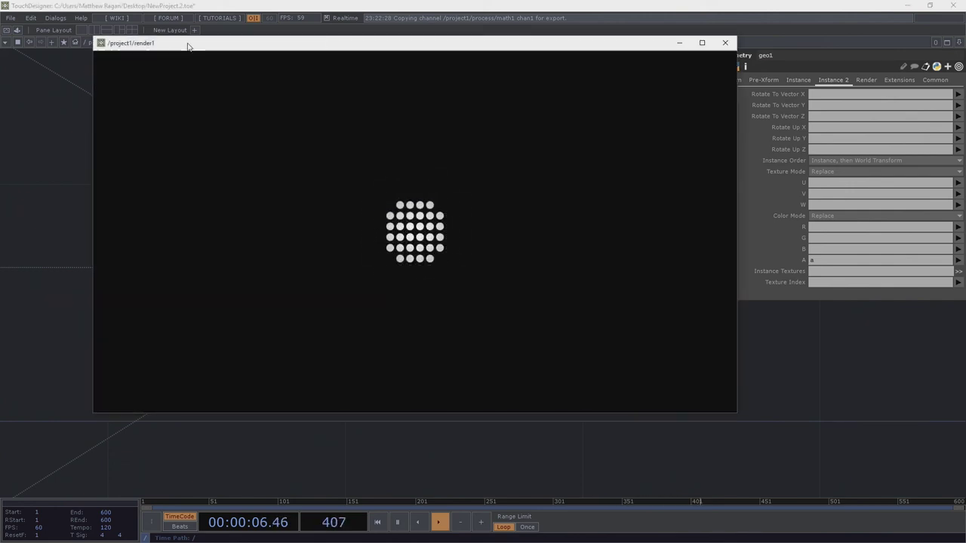
drag(93, 37, 420, 221)
drag(505, 228, 665, 301)
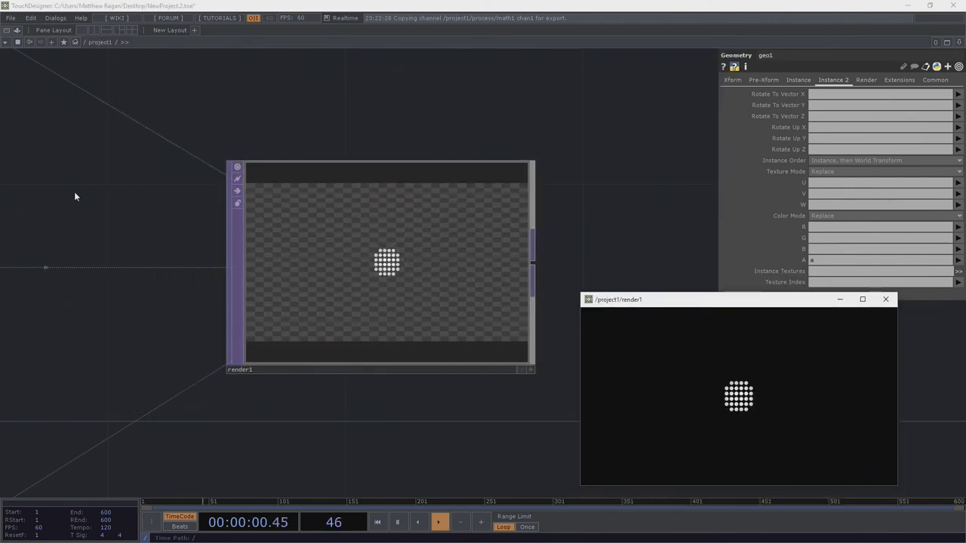
Step: Go back into the process network and bring the circle1 chain into view beside the render1 viewer
scroll(74, 192, down, 4)
drag(74, 192, 437, 243)
scroll(437, 243, down, 3)
scroll(165, 151, up, 5)
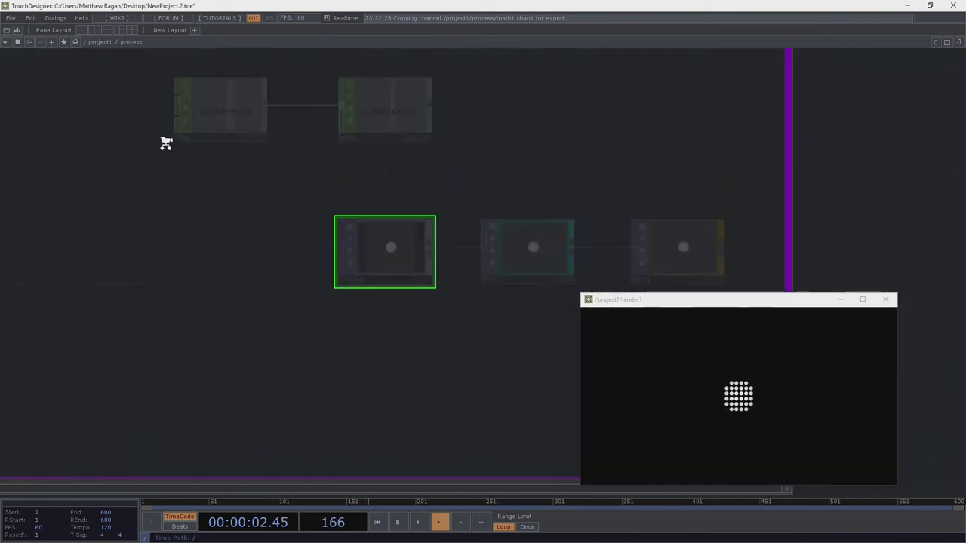
drag(317, 420, 249, 315)
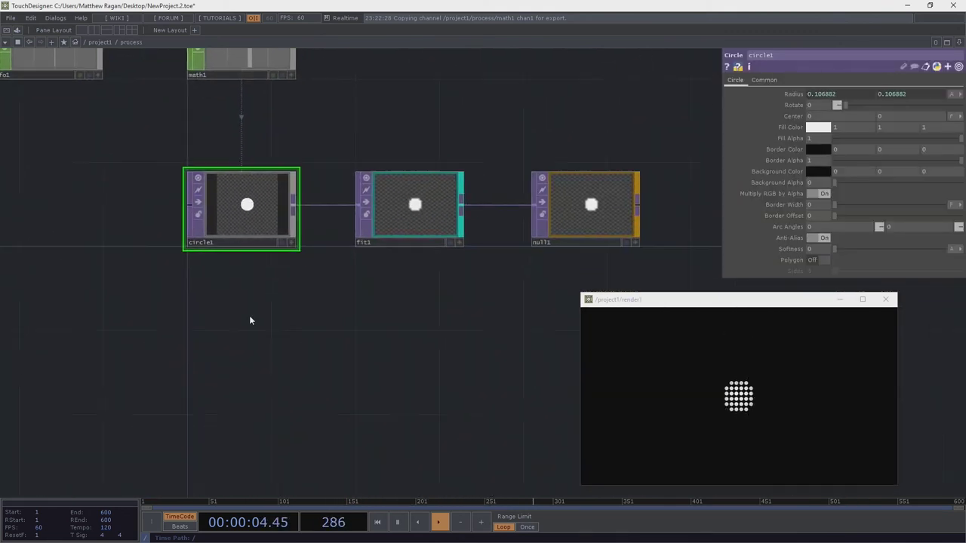
Step: Add a Movie File In TOP below circle1
key(Tab)
click(99, 287)
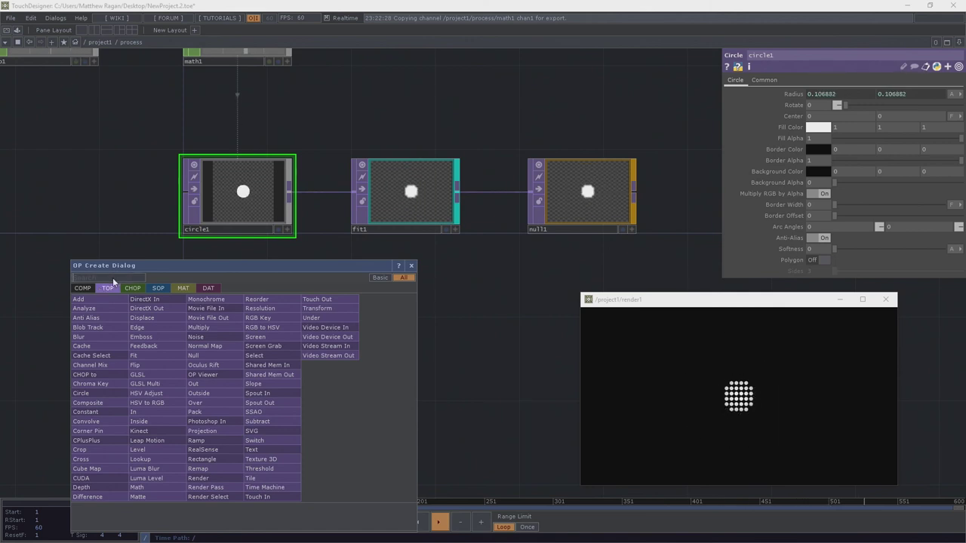
text(mov)
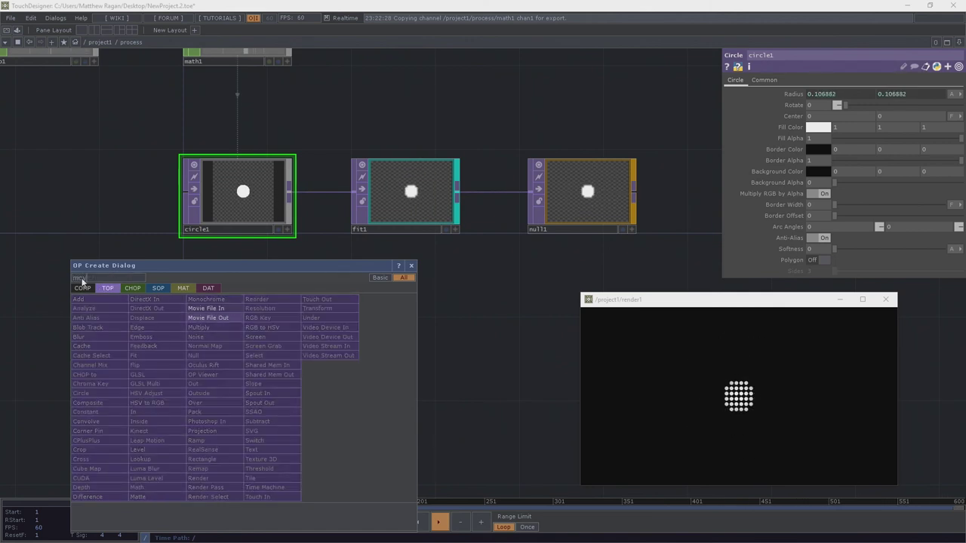
click(205, 308)
click(215, 316)
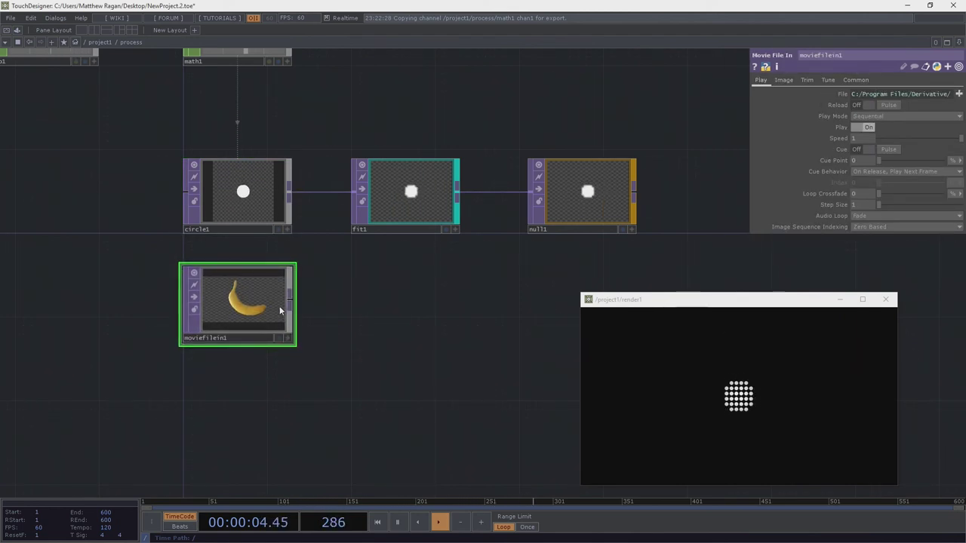
Step: Connect moviefilein1 to fit1 in place of circle1
drag(289, 300, 343, 196)
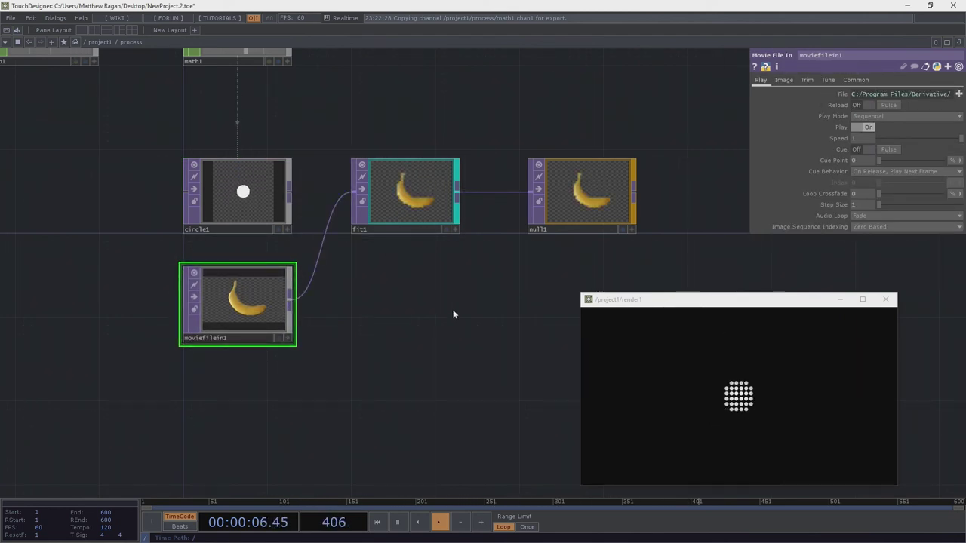
drag(531, 285, 517, 281)
drag(424, 259, 420, 265)
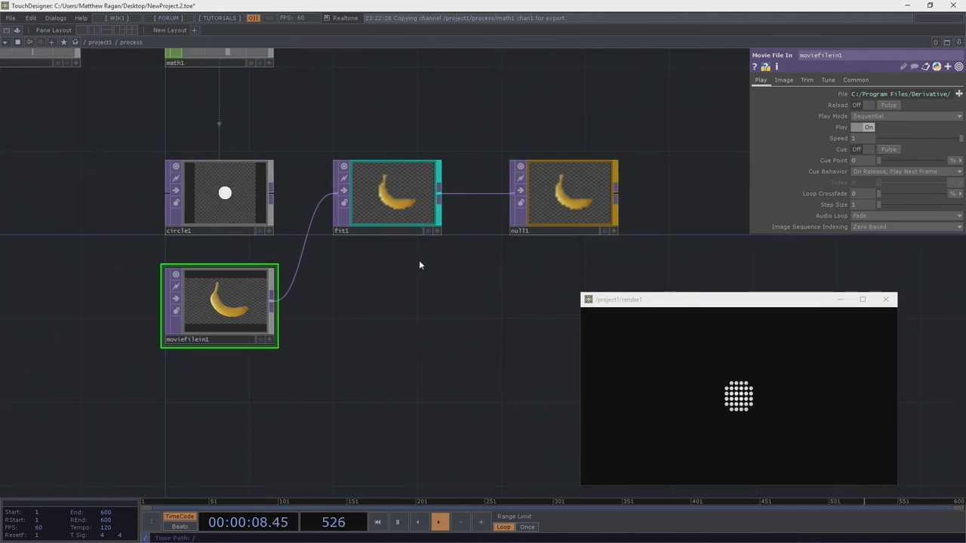
Step: Leave the process network and enter the instances network
scroll(421, 265, down, 5)
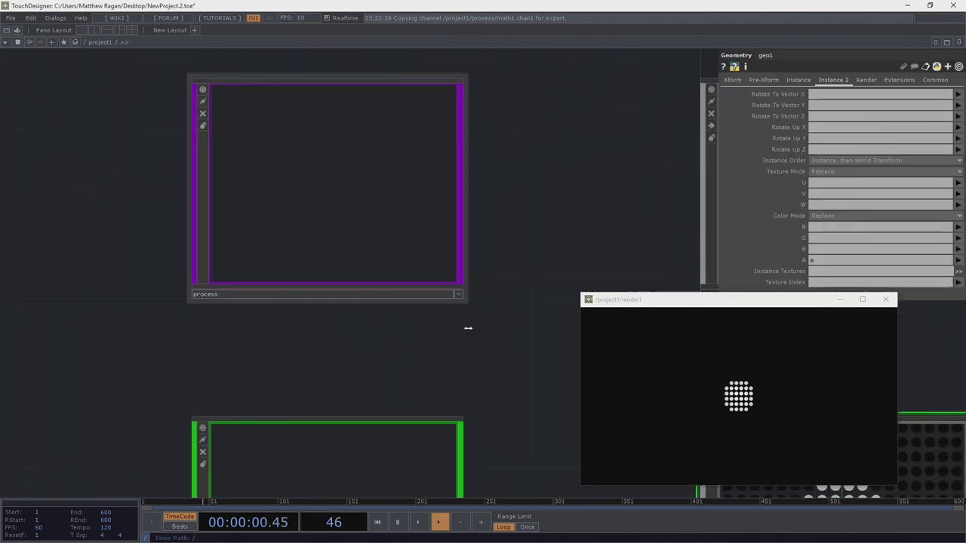
drag(344, 413, 234, 265)
scroll(214, 355, up, 5)
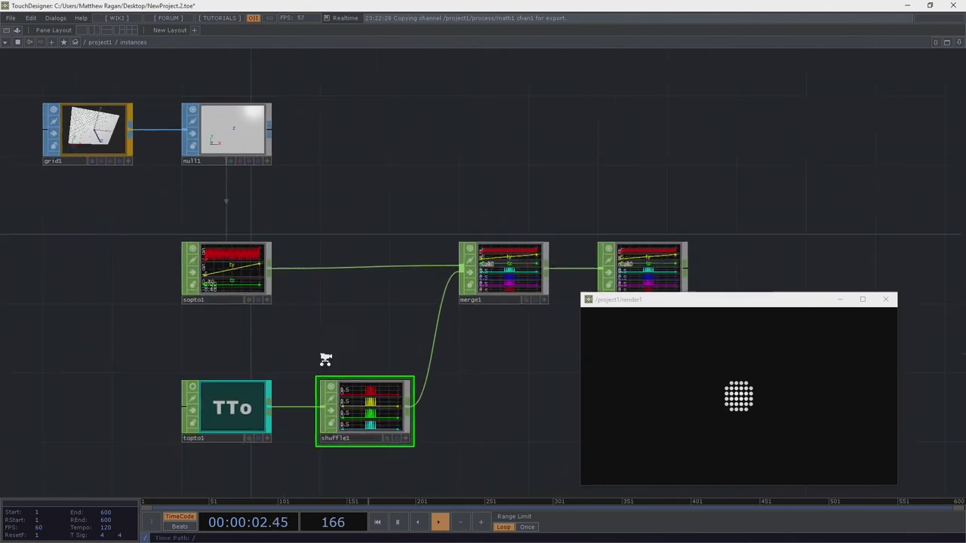
Step: Show the parameters in the instances network and force topto1 to cook
key(p)
click(215, 411)
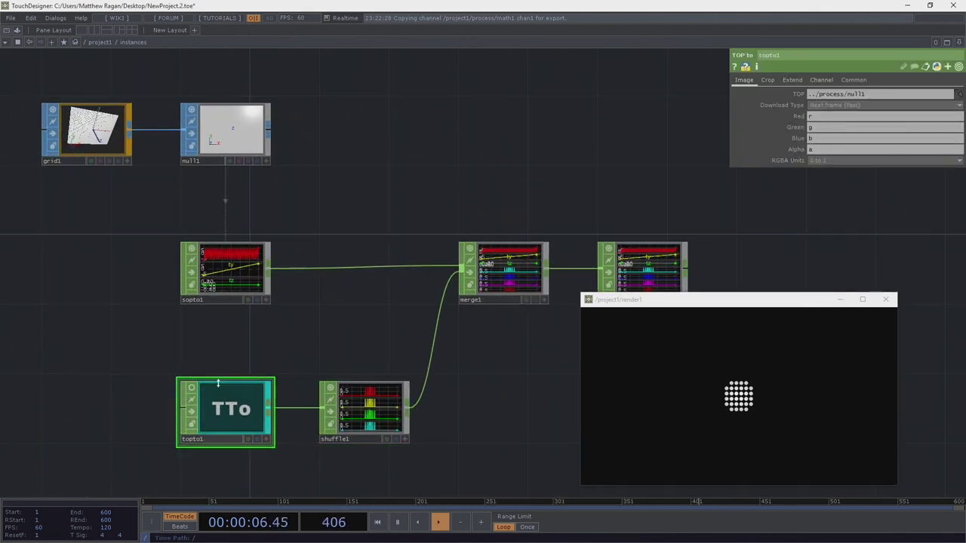
right_click(217, 415)
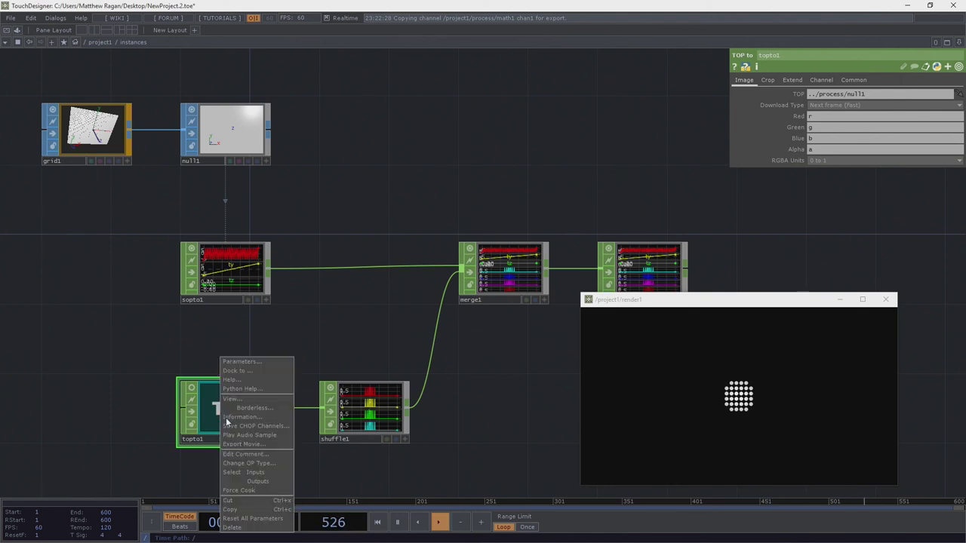
click(263, 490)
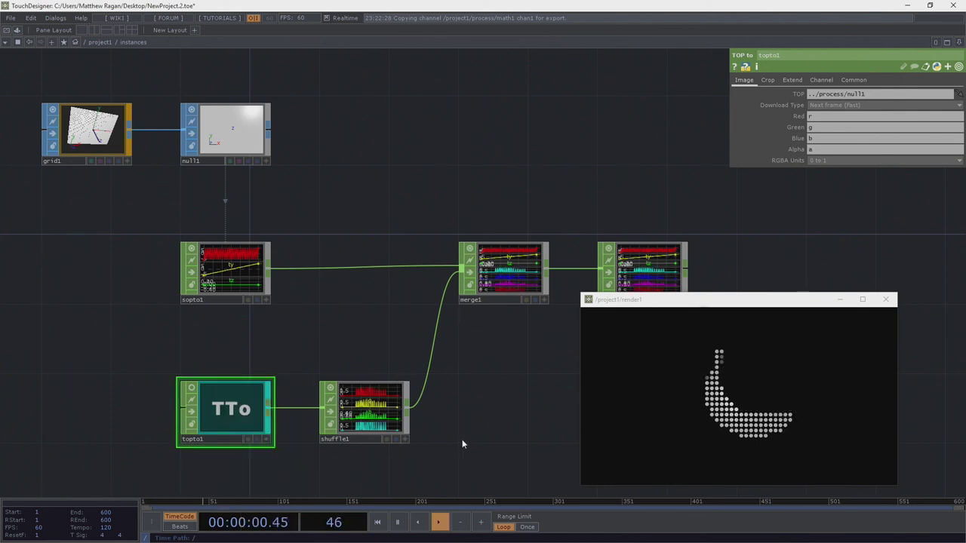
Step: Leave the instances network and examine geo1 and the render1 output in project1
scroll(208, 321, down, 3)
scroll(289, 332, down, 5)
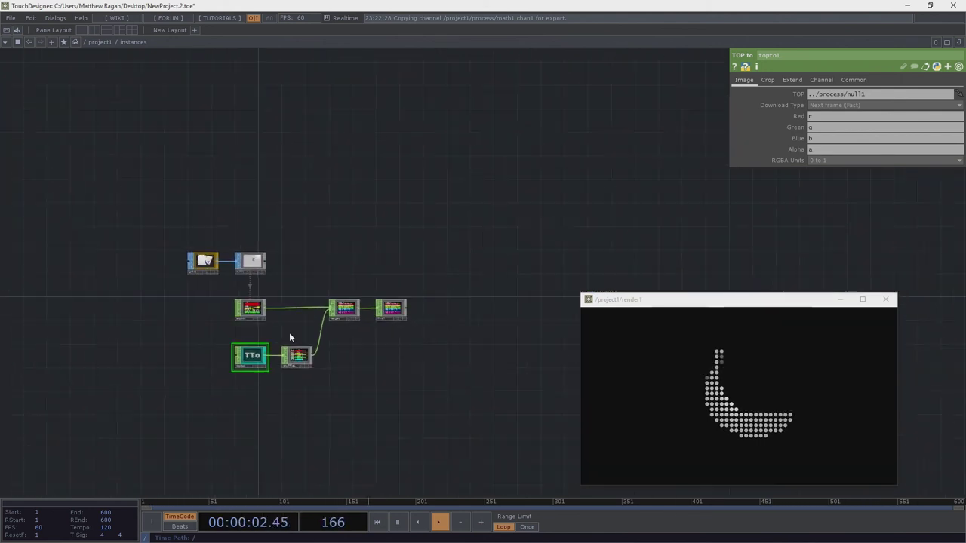
drag(281, 128, 87, 117)
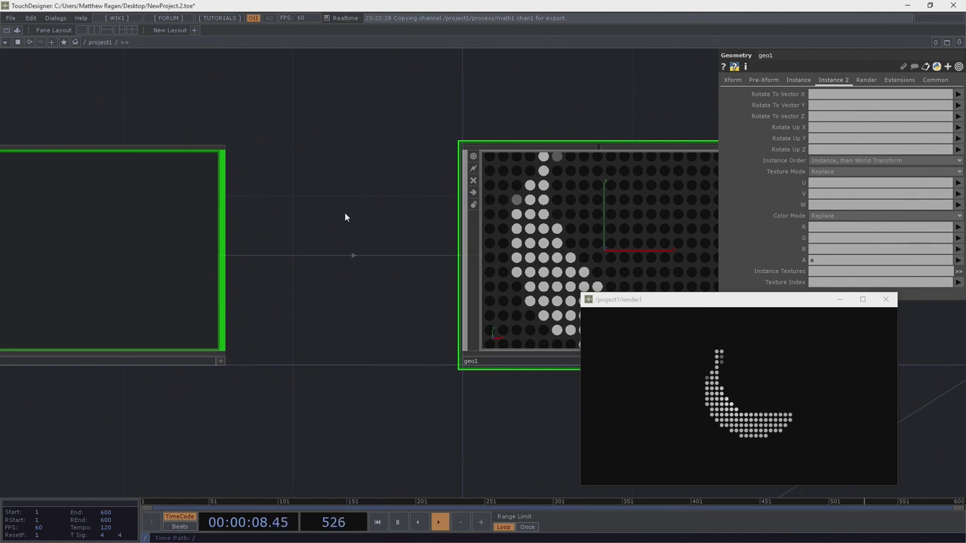
drag(322, 189, 346, 291)
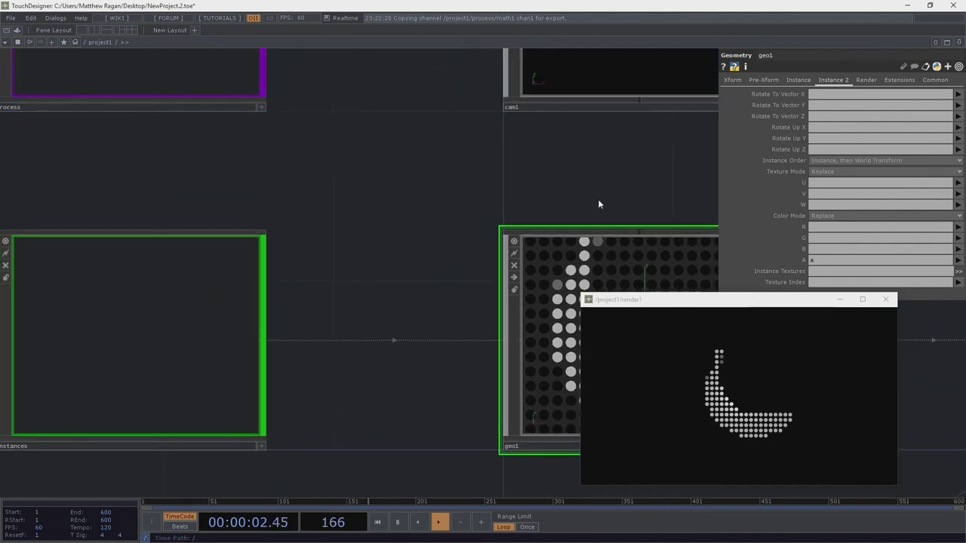
drag(598, 199, 118, 171)
scroll(119, 171, down, 3)
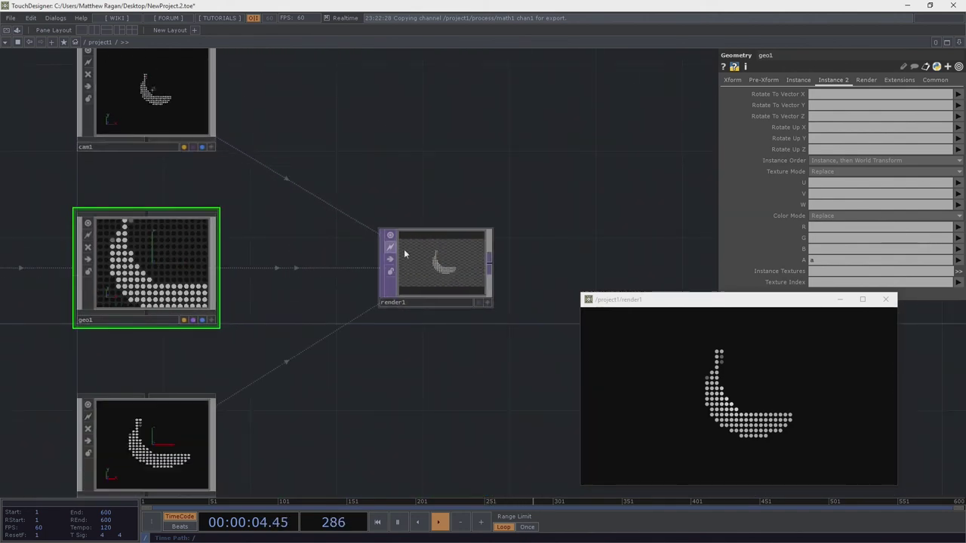
scroll(443, 268, up, 6)
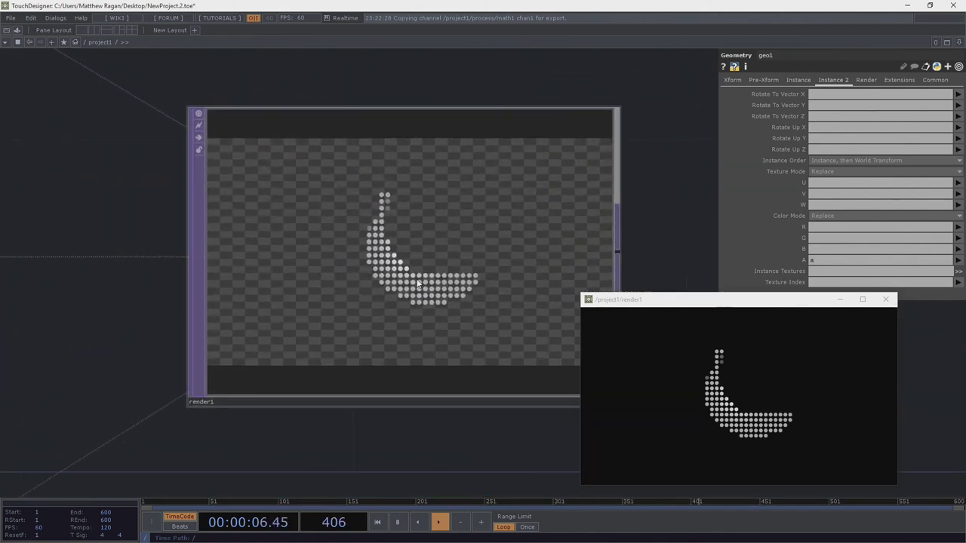
scroll(417, 283, down, 5)
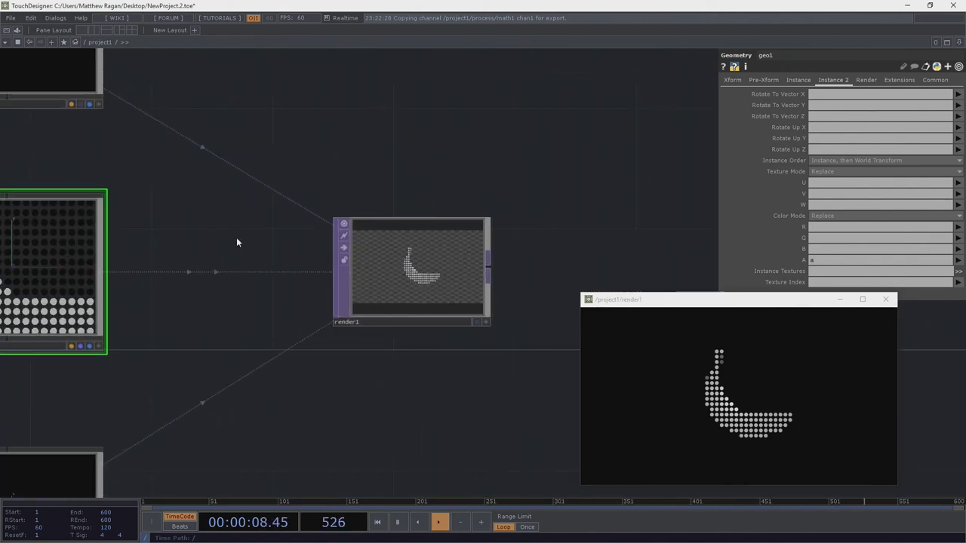
Step: Enter the process network and add a Noise TOP below moviefilein1
drag(237, 240, 627, 178)
drag(217, 108, 328, 351)
scroll(148, 192, up, 6)
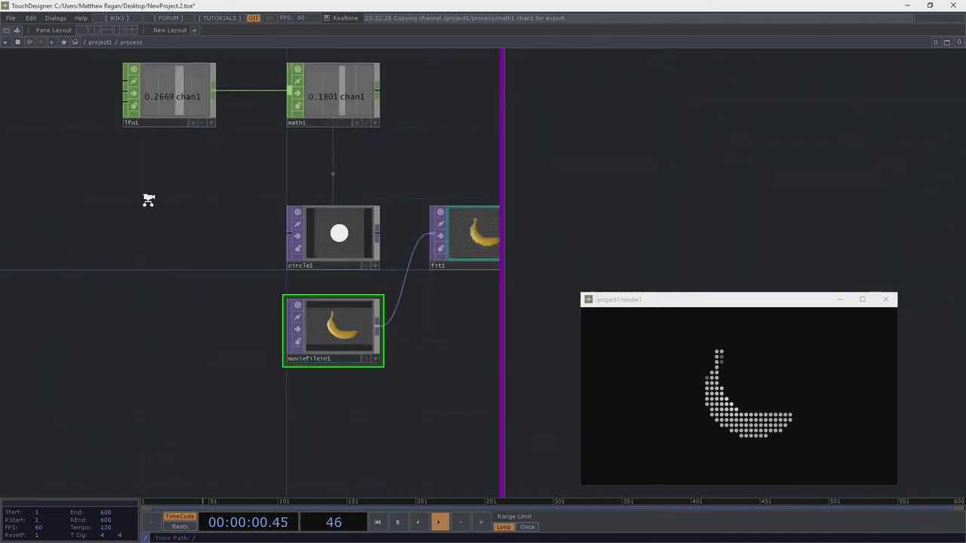
drag(347, 476, 312, 346)
key(Tab)
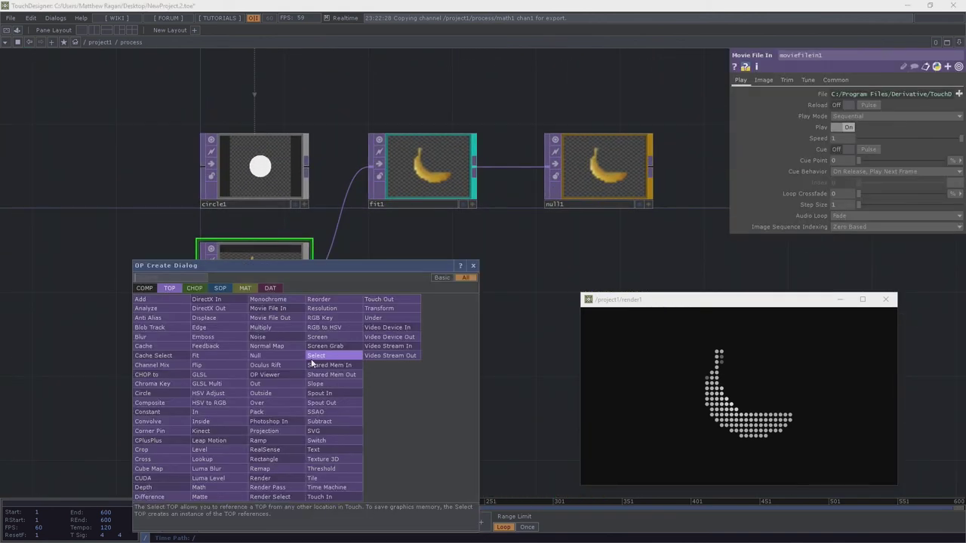
text(noise)
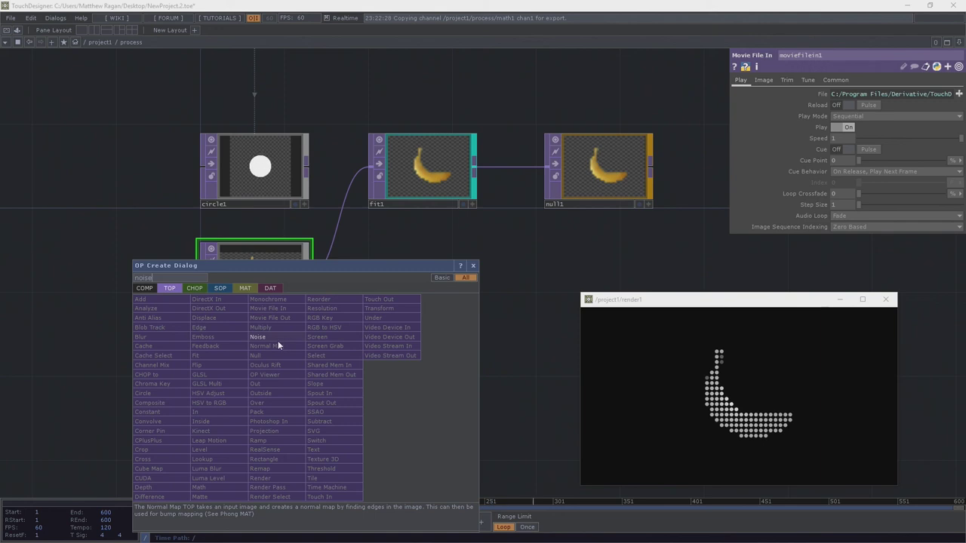
click(277, 340)
click(257, 411)
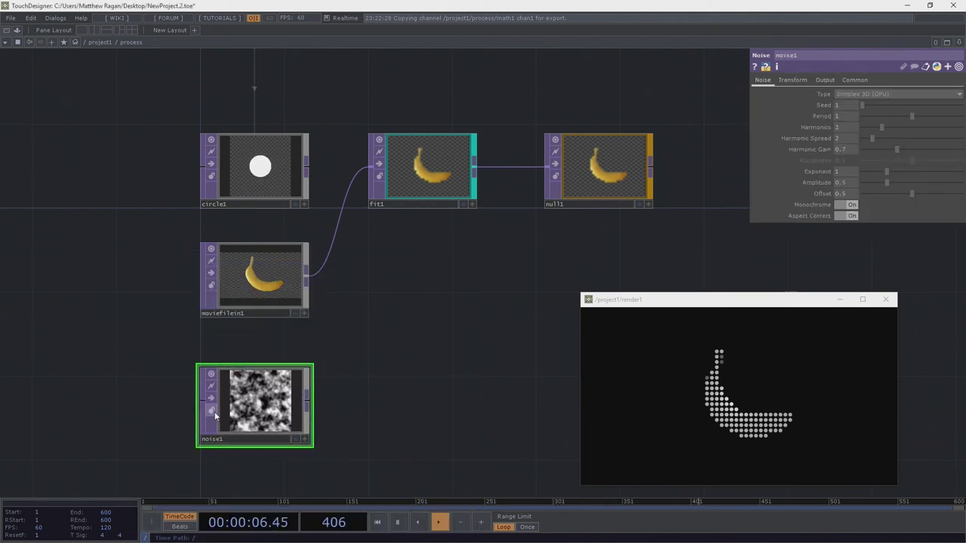
Step: Animate noise1 by setting its Translate Z to the expression absTime.seconds
click(792, 80)
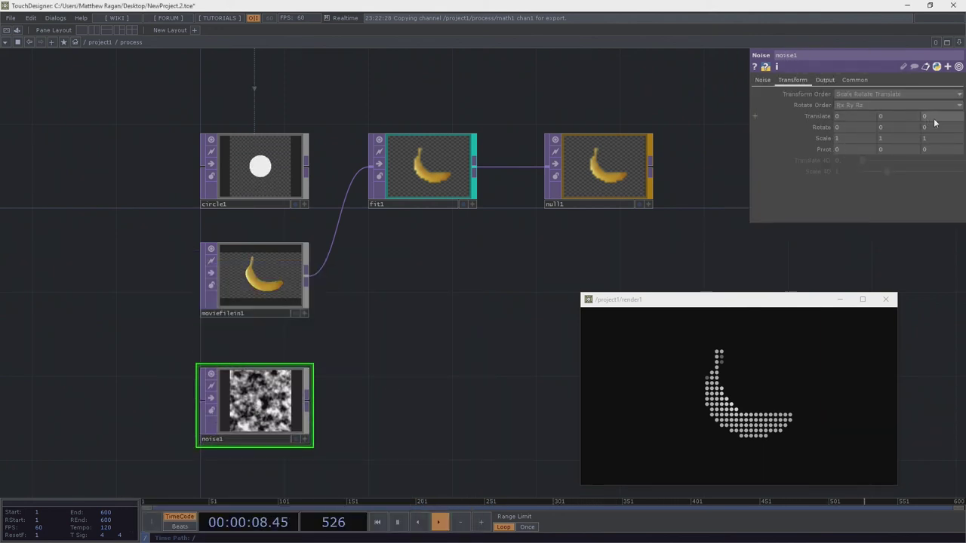
text(absTim)
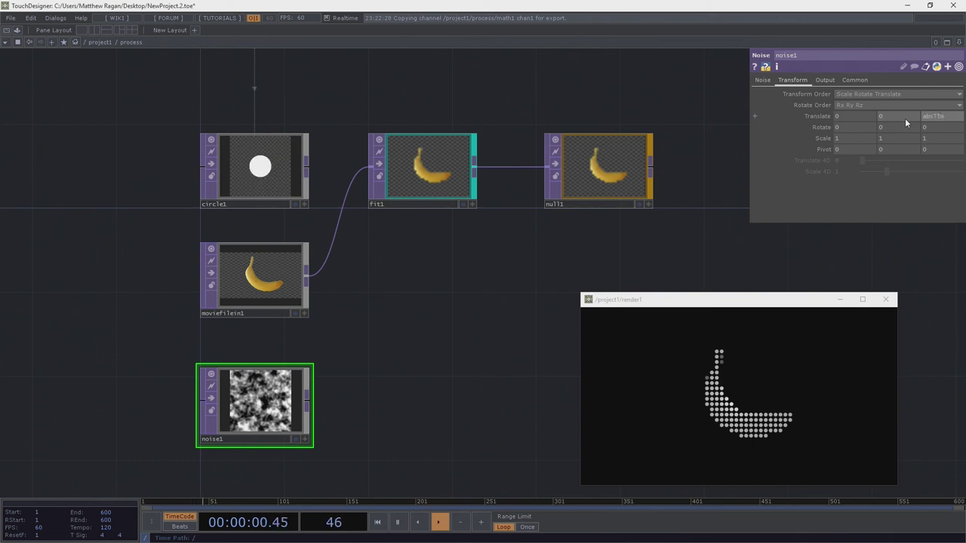
text(e.)
text(seconds)
key(Return)
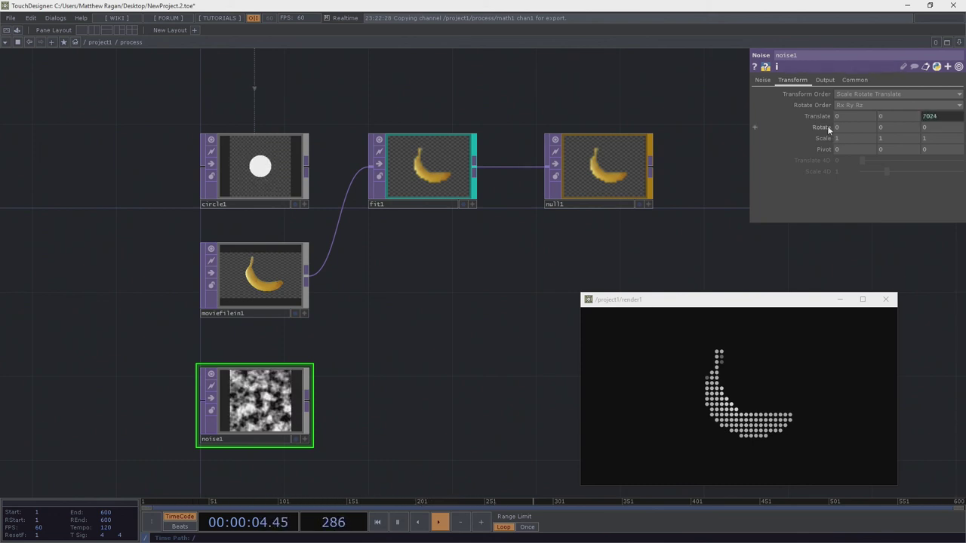
click(818, 116)
drag(852, 149, 944, 151)
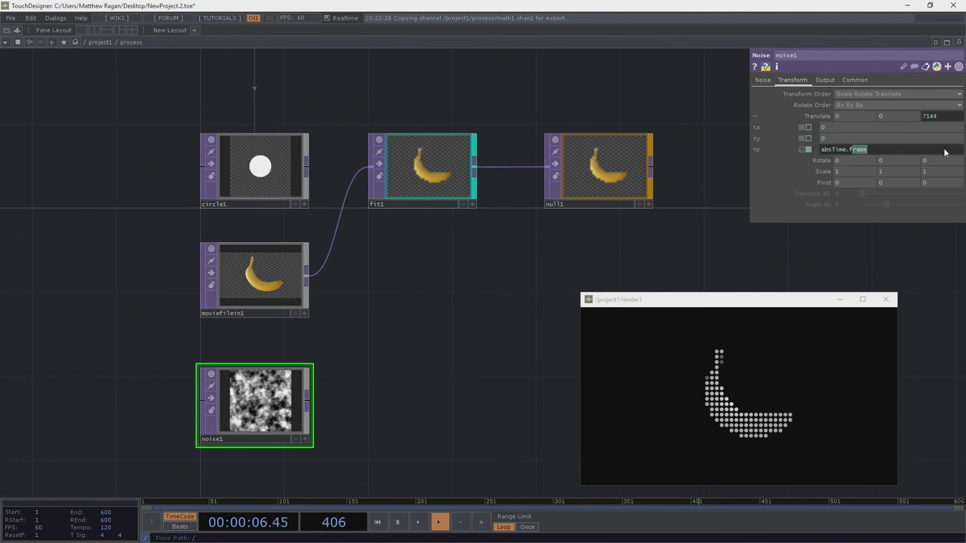
key(BackSpace)
key(BackSpace)
text(se)
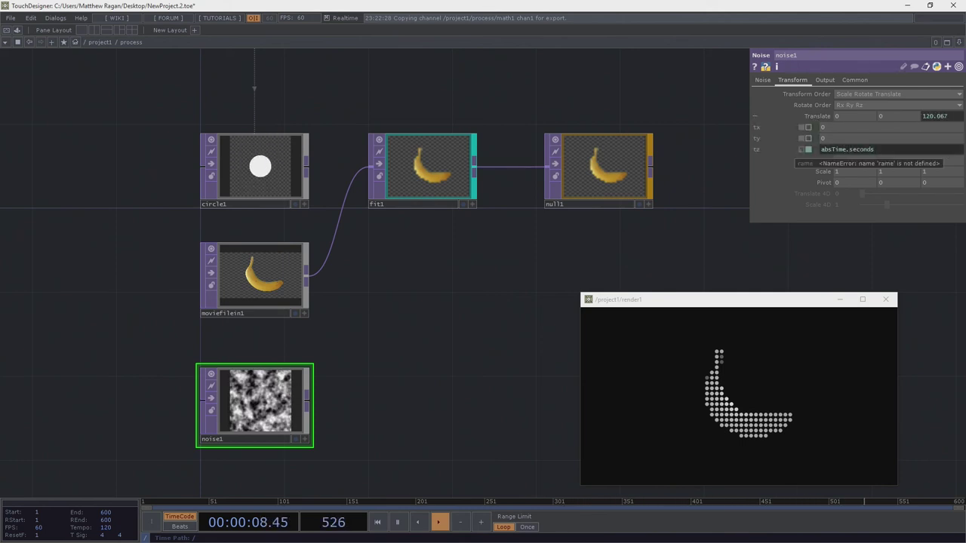
text(conds)
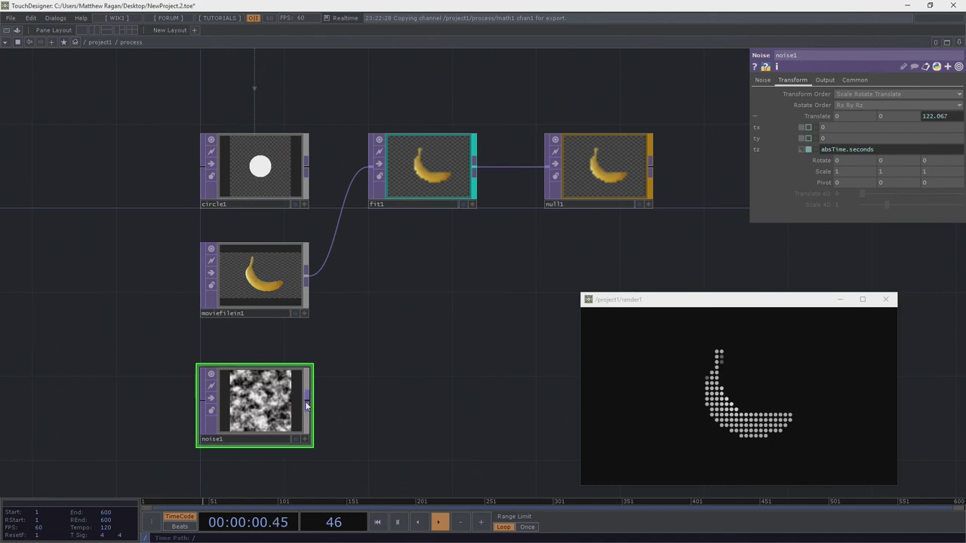
Step: Connect noise1 to fit1 in place of moviefilein1
drag(305, 400, 374, 170)
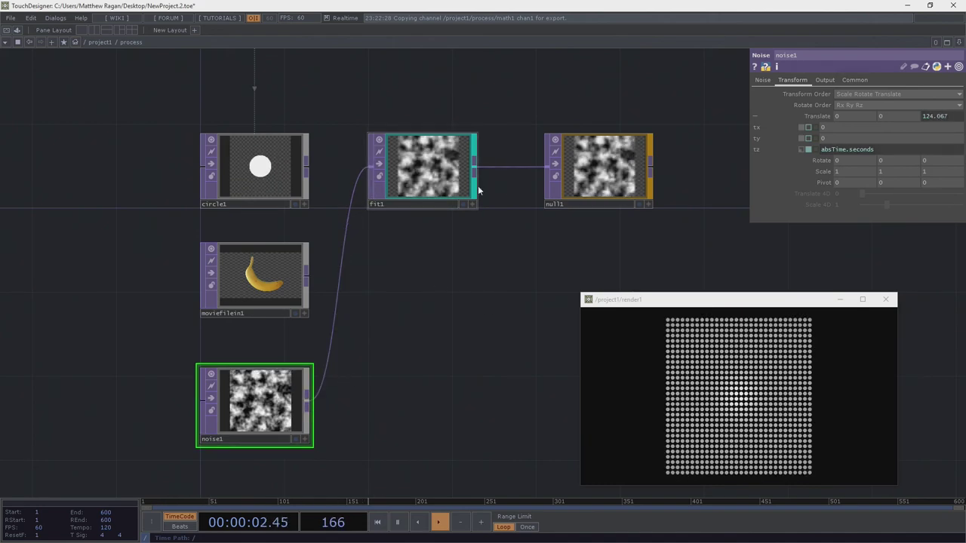
scroll(479, 190, up, 3)
scroll(348, 241, down, 4)
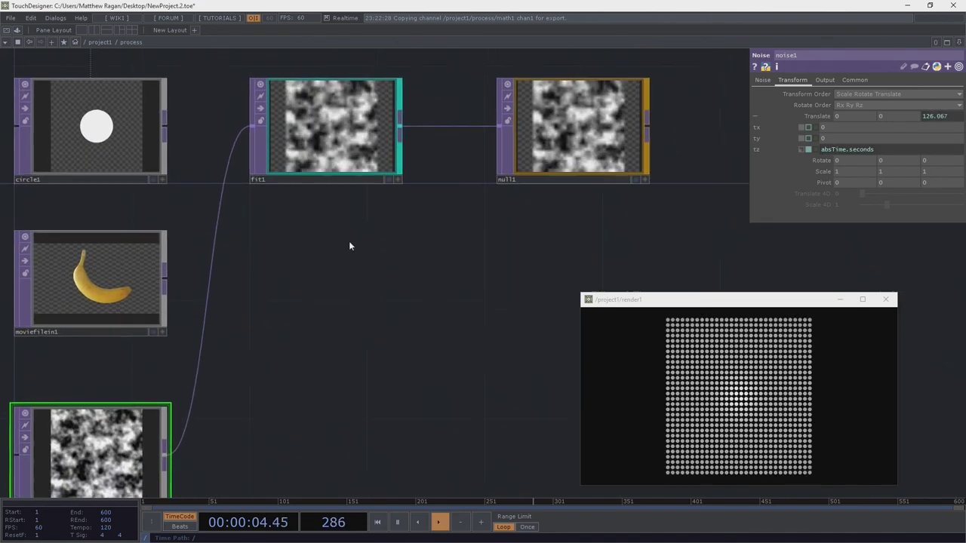
scroll(424, 312, up, 3)
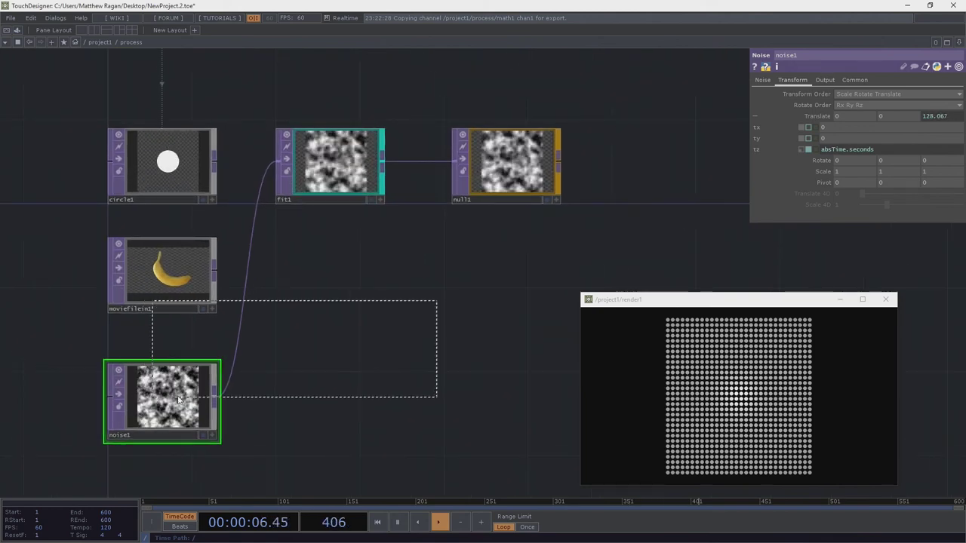
scroll(316, 156, up, 5)
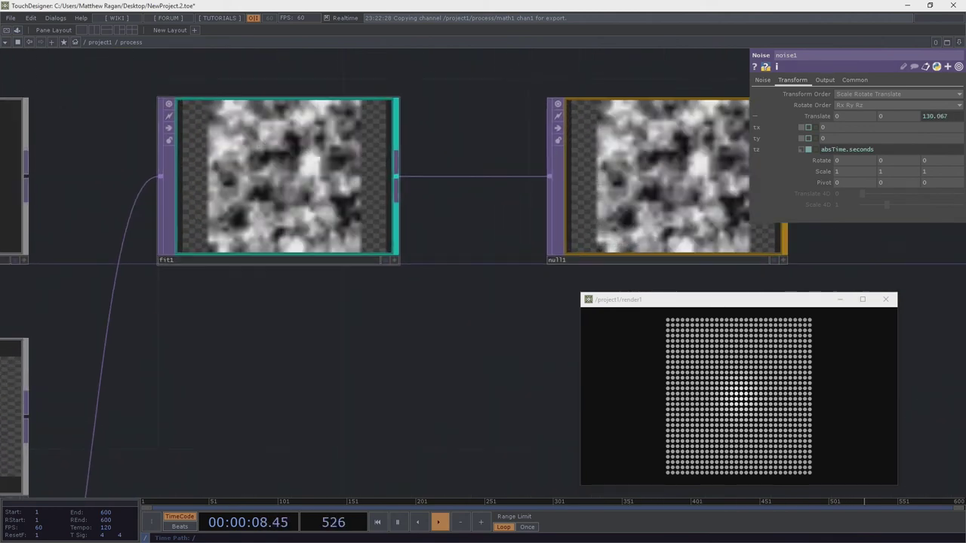
Step: Lower noise1's Offset to about 0.193 for a darker noise pattern
scroll(291, 264, down, 1)
drag(290, 264, 331, 71)
right_drag(265, 330, 65, 391)
key(h)
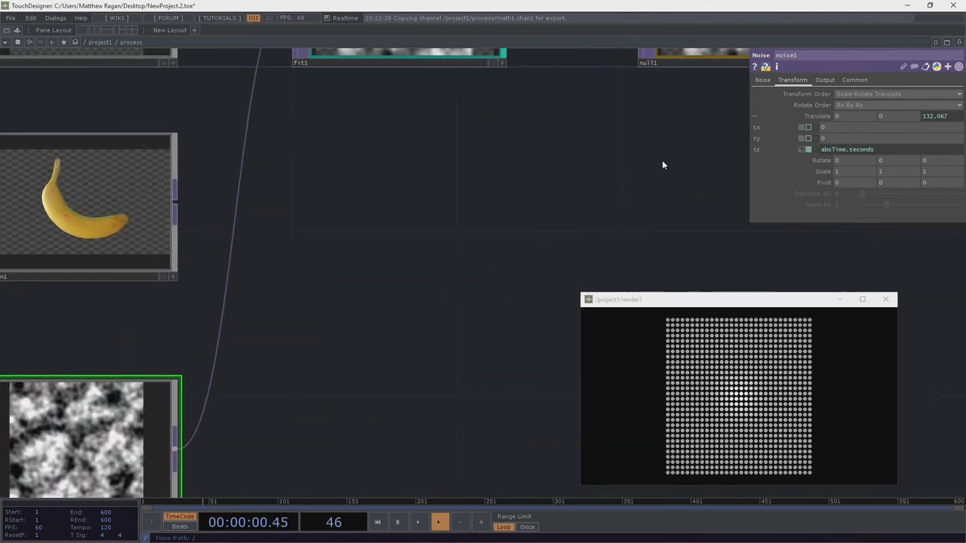
click(762, 80)
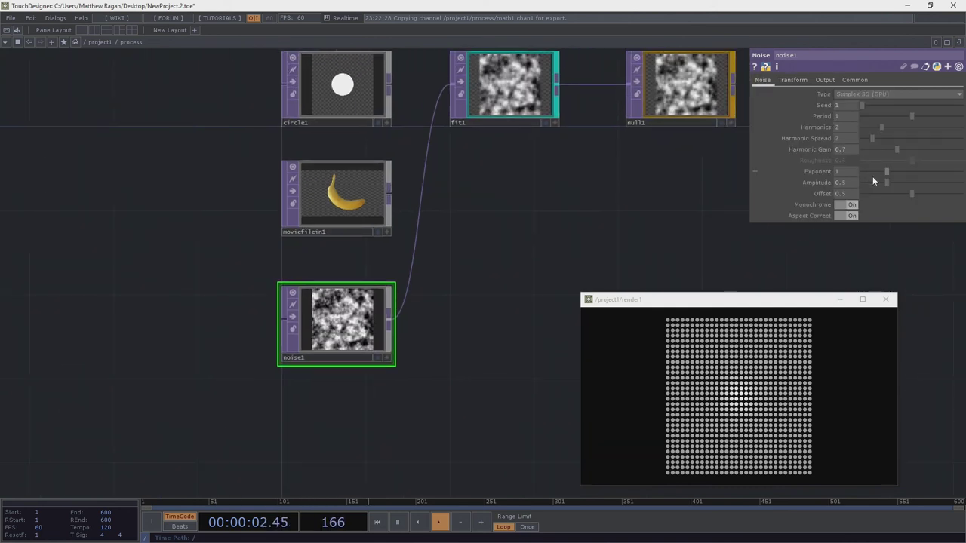
drag(869, 196, 882, 196)
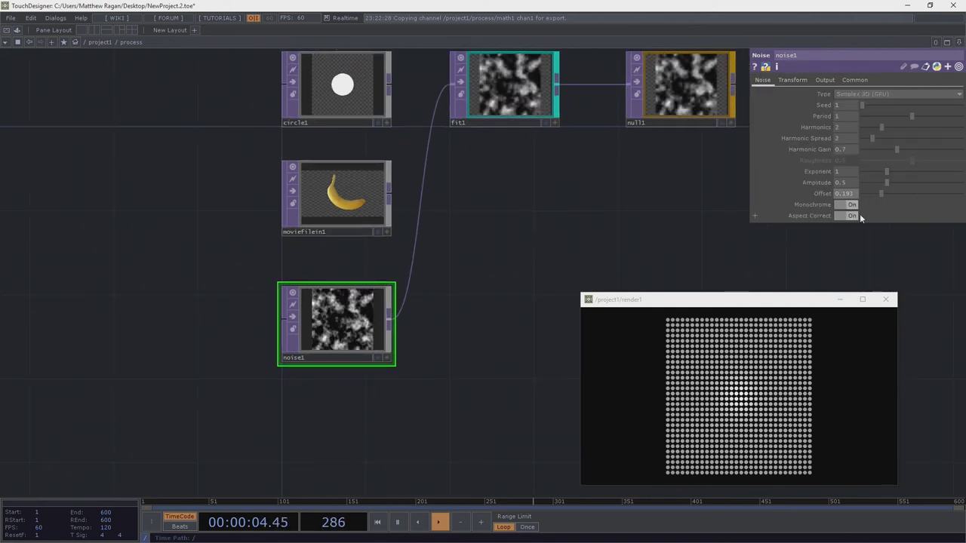
drag(588, 215, 528, 233)
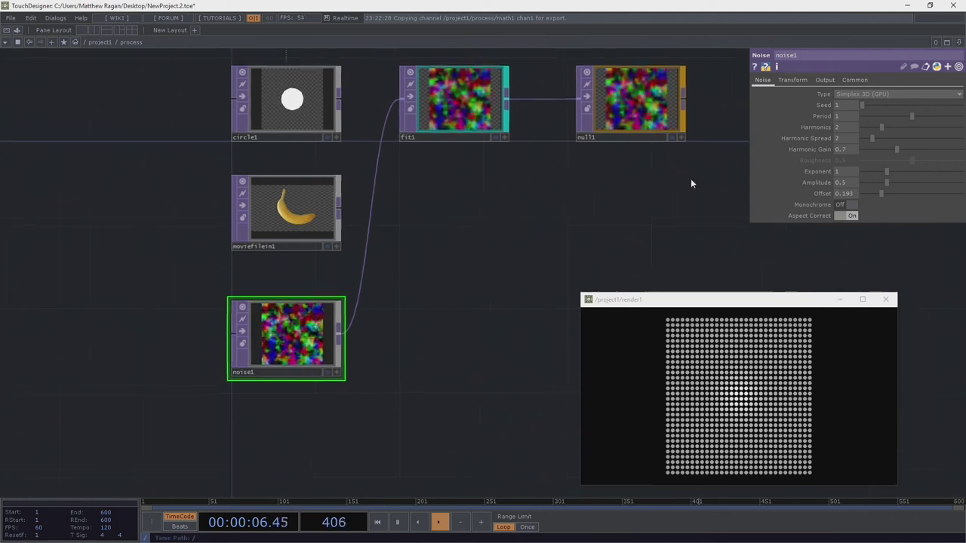
Step: Set noise1's output Alpha to Noise and check the result in fit1
click(792, 80)
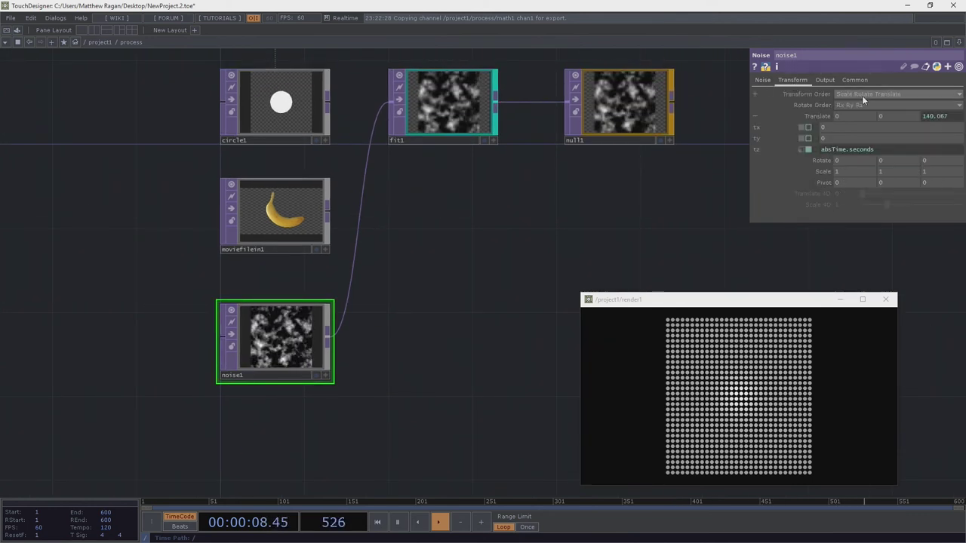
click(820, 80)
click(859, 127)
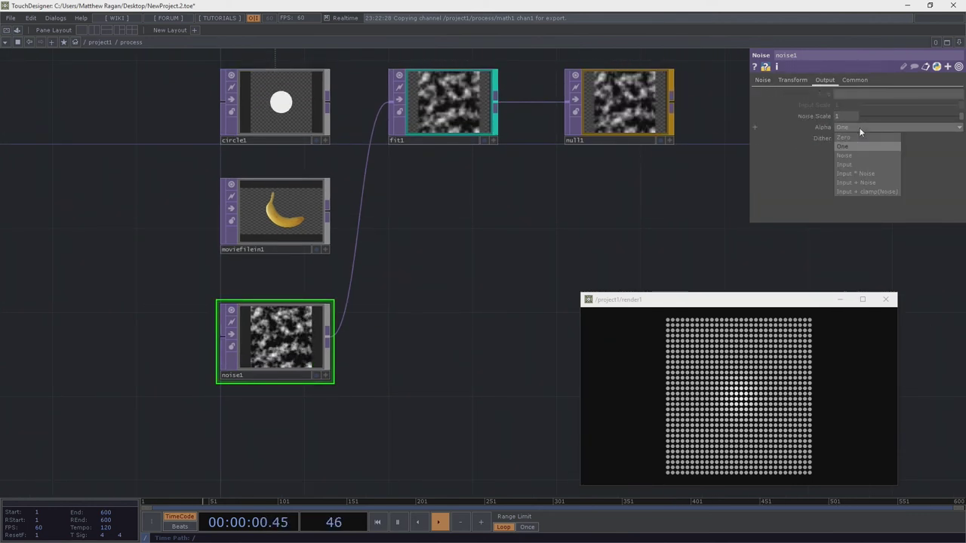
click(848, 154)
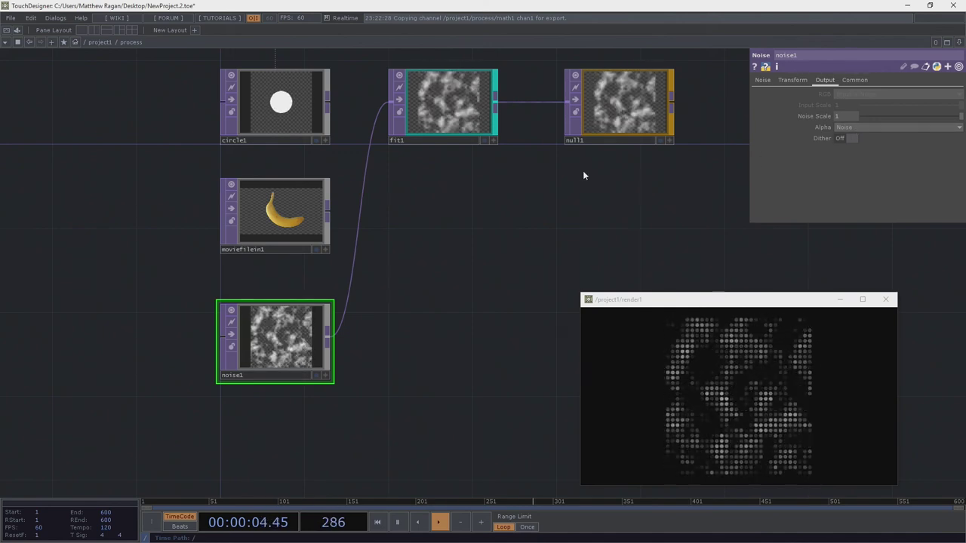
drag(629, 207, 581, 240)
scroll(417, 123, up, 2)
scroll(416, 124, up, 3)
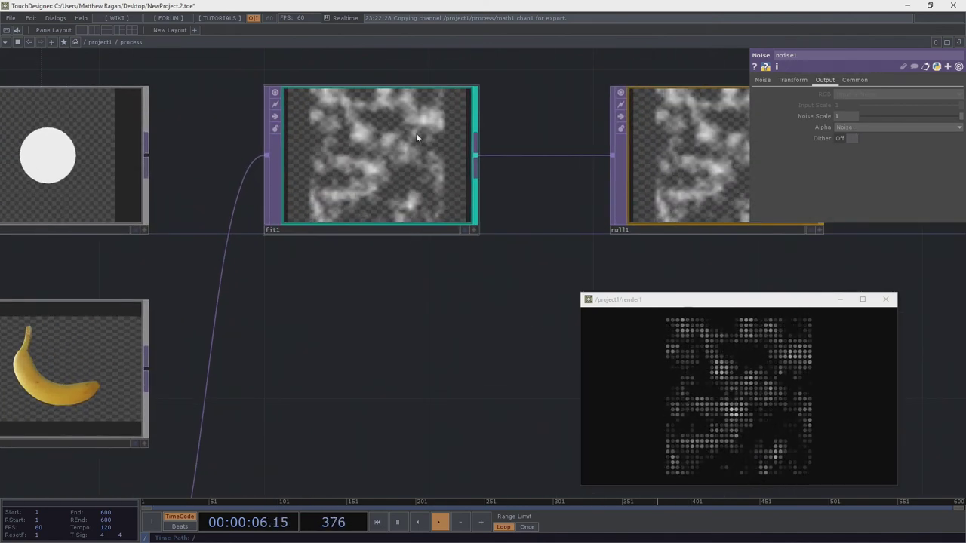
Step: Try noise1's output Alpha at Zero to see its effect on the rendered instances
click(860, 127)
click(846, 138)
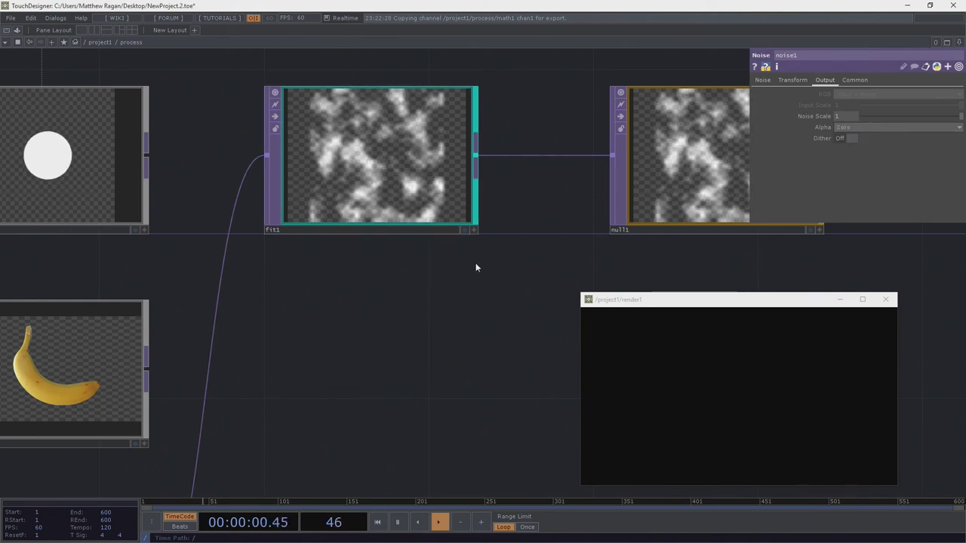
drag(315, 309, 401, 116)
scroll(401, 117, down, 2)
right_drag(391, 261, 181, 350)
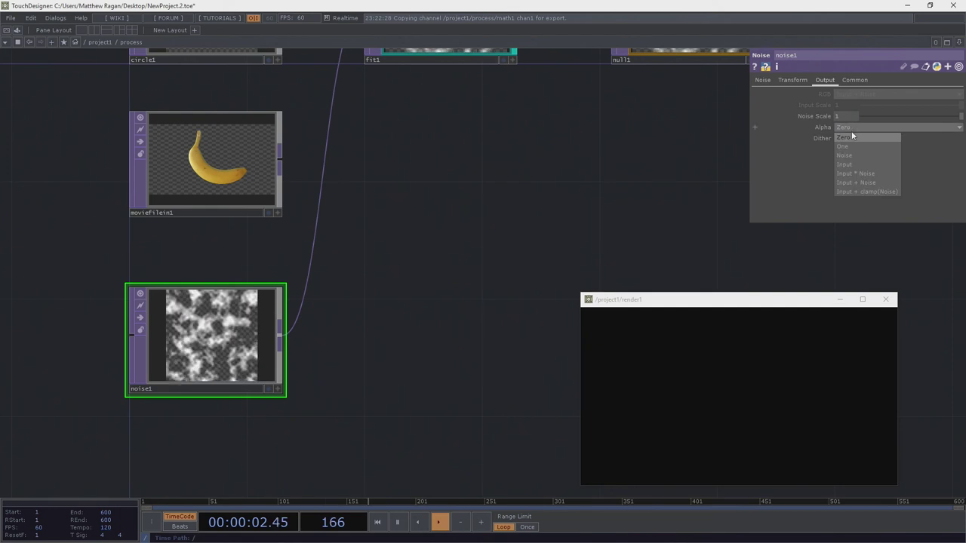
Step: Try noise1's output Alpha at One and inspect fit1 against the render
click(838, 148)
drag(552, 155, 480, 248)
scroll(375, 86, up, 4)
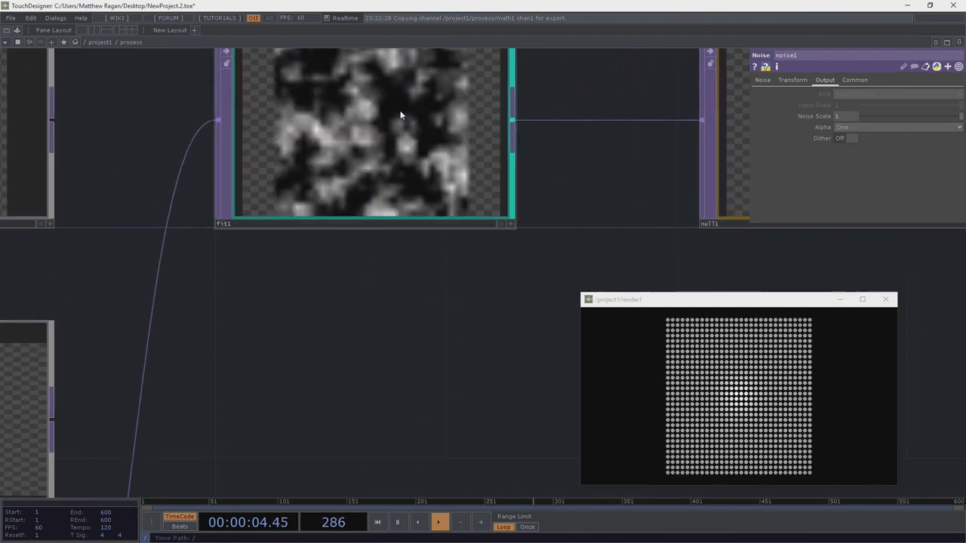
scroll(401, 114, down, 2)
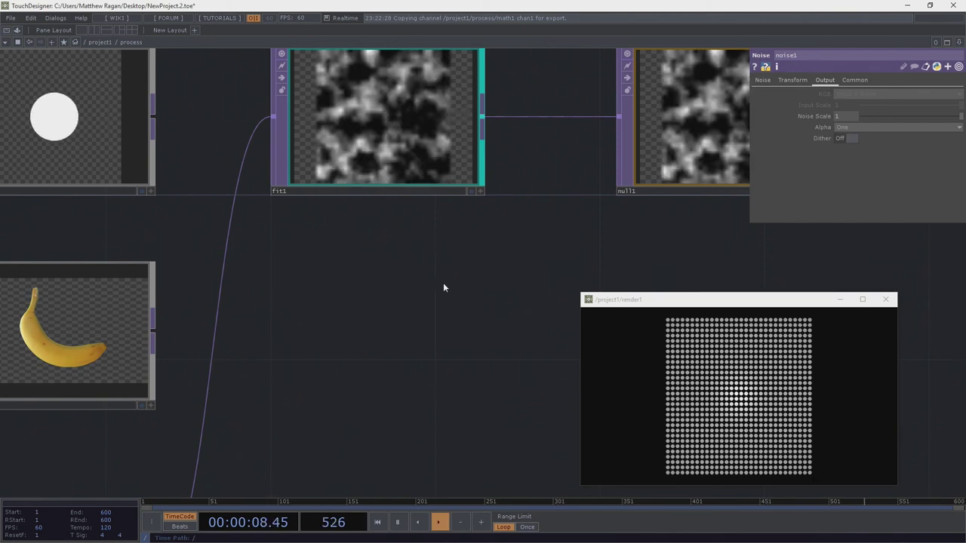
Step: Return noise1's output Alpha to Noise so its pixels drive the instances' alpha
drag(444, 315, 484, 185)
scroll(484, 185, down, 4)
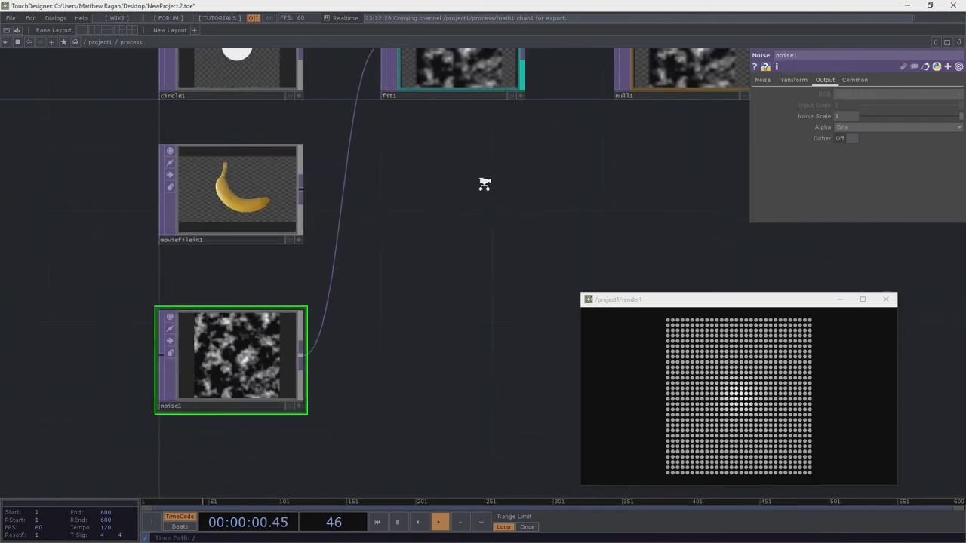
click(853, 127)
click(856, 155)
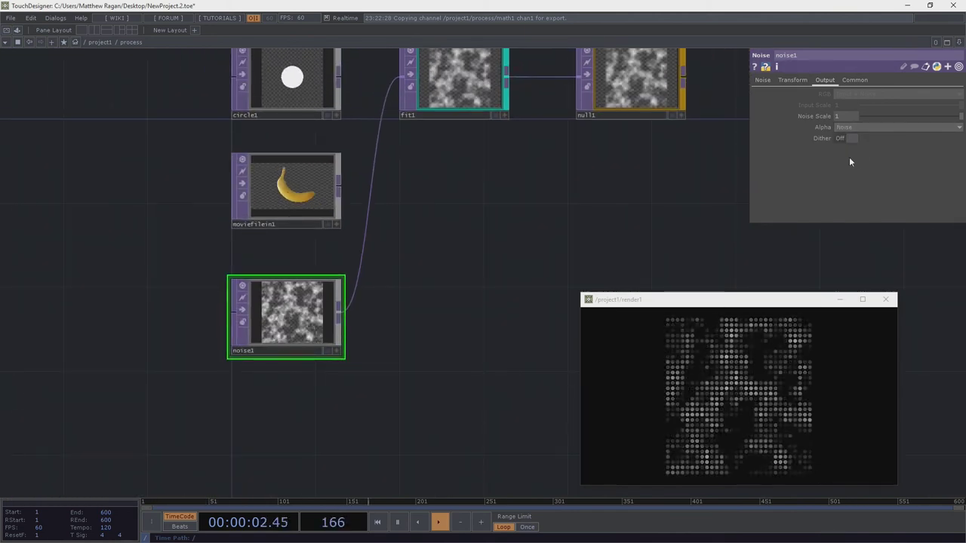
drag(534, 217, 407, 243)
scroll(339, 104, up, 3)
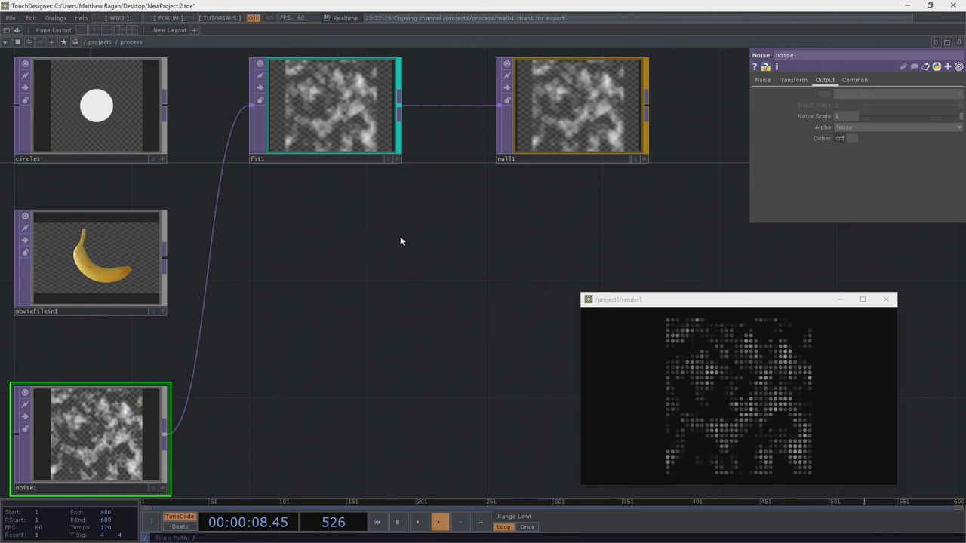
Step: Examine geo1's instance colour channels and the RGBA data in the instances network's shuffle1
scroll(373, 214, down, 4)
scroll(370, 209, down, 5)
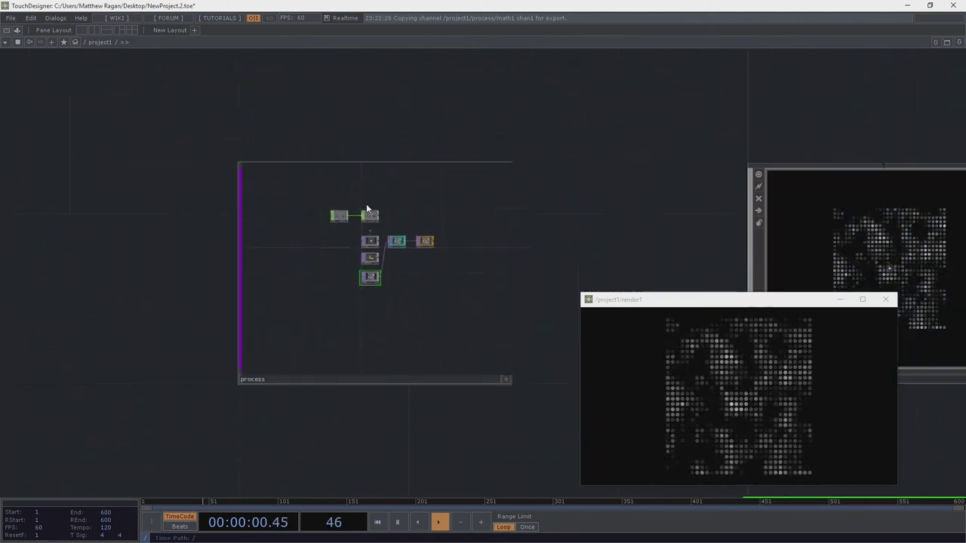
drag(569, 177, 203, 115)
scroll(200, 115, down, 4)
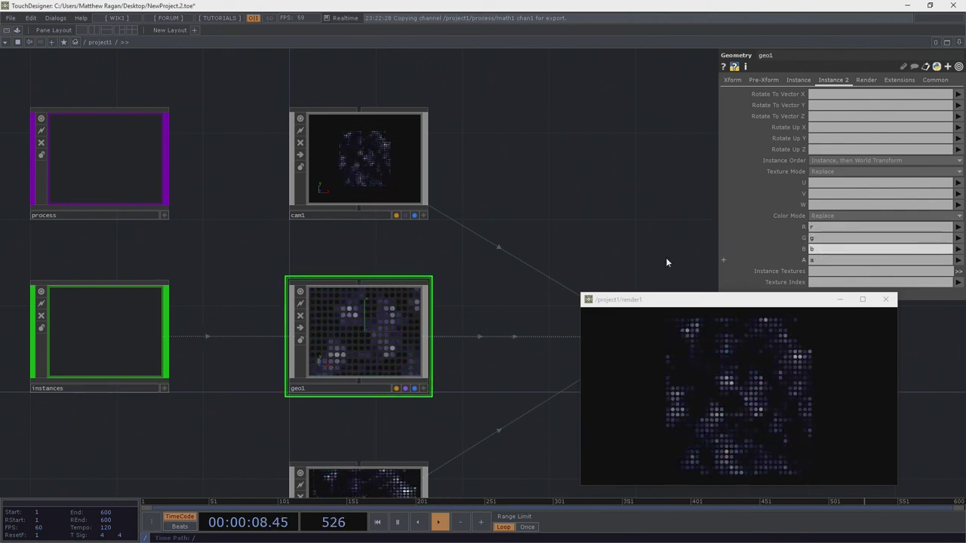
scroll(243, 314, up, 5)
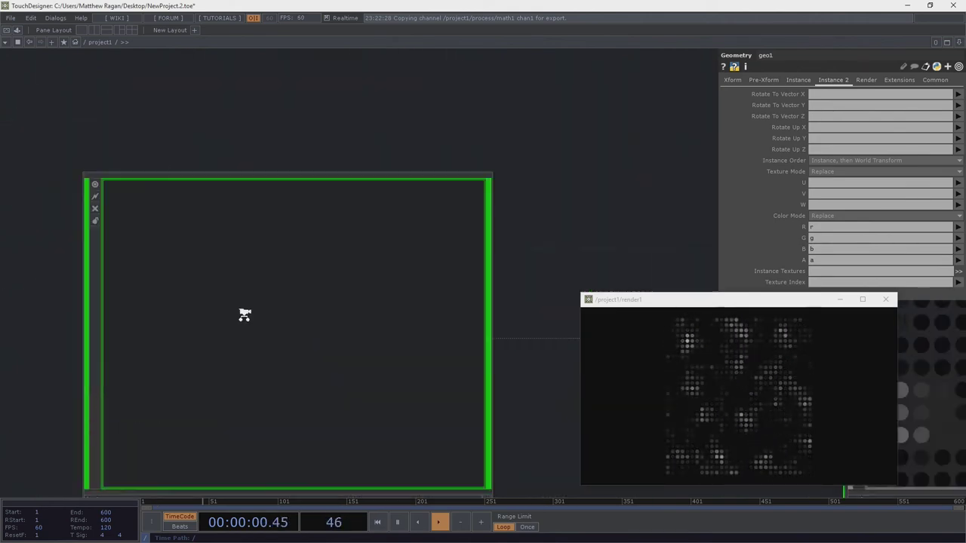
scroll(337, 306, up, 5)
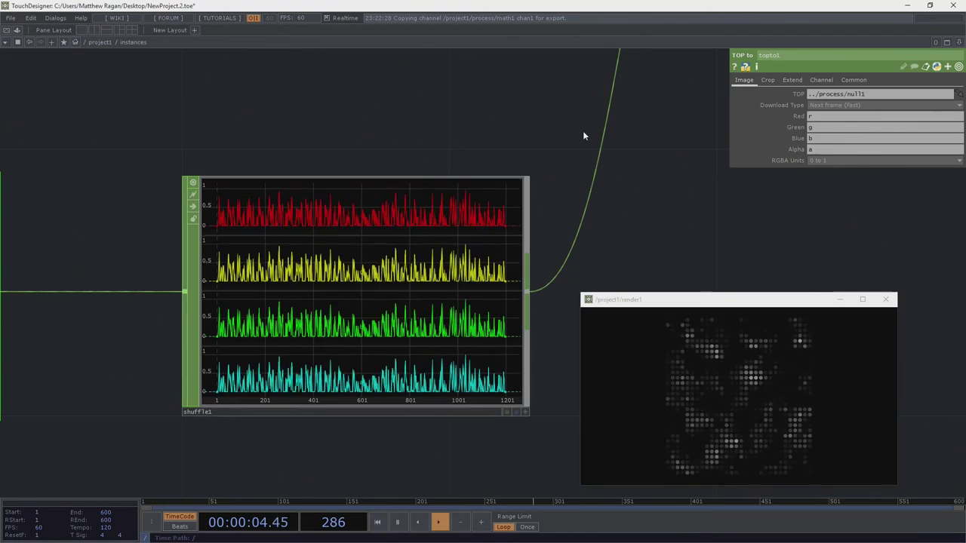
scroll(520, 161, down, 6)
scroll(516, 166, down, 10)
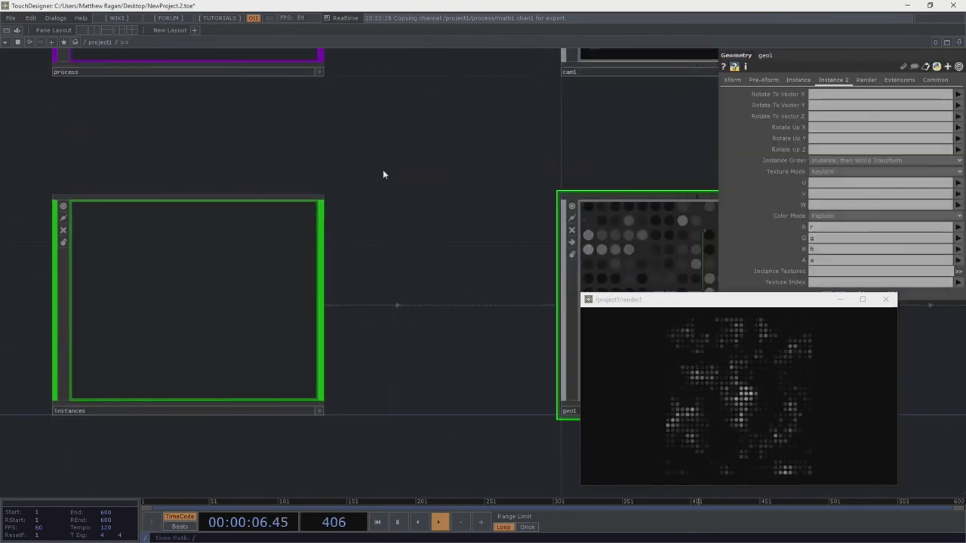
Step: Turn off Monochrome on noise1 in the process network so the instances receive coloured noise
scroll(269, 193, up, 8)
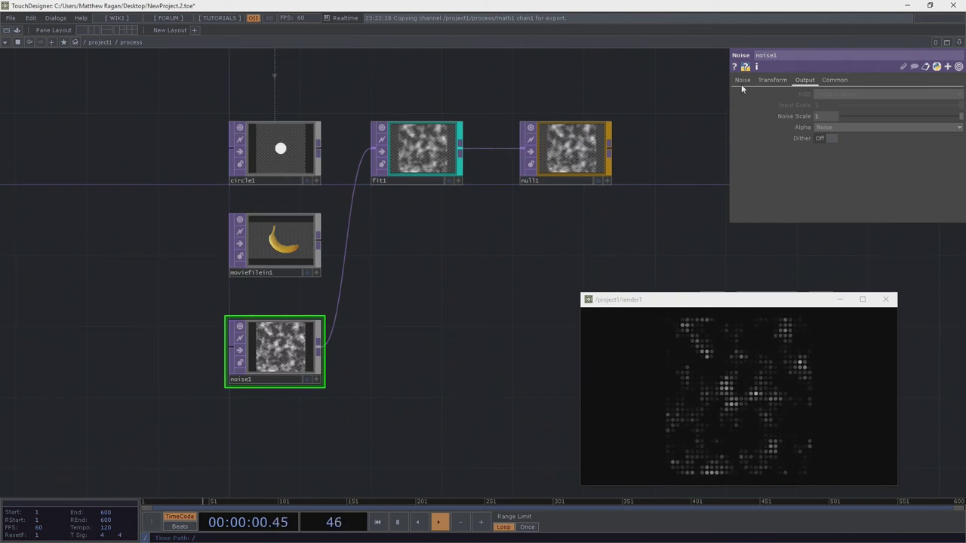
click(743, 80)
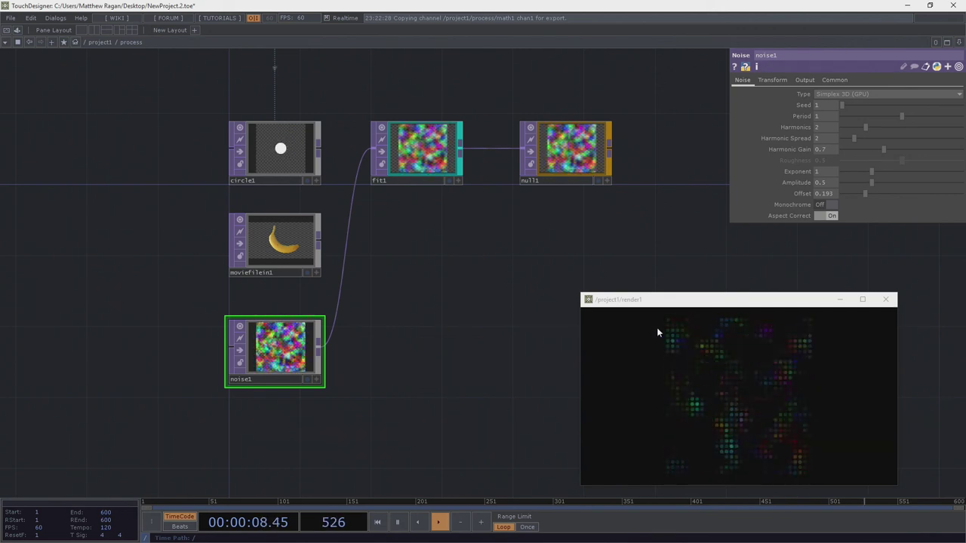
scroll(450, 151, up, 3)
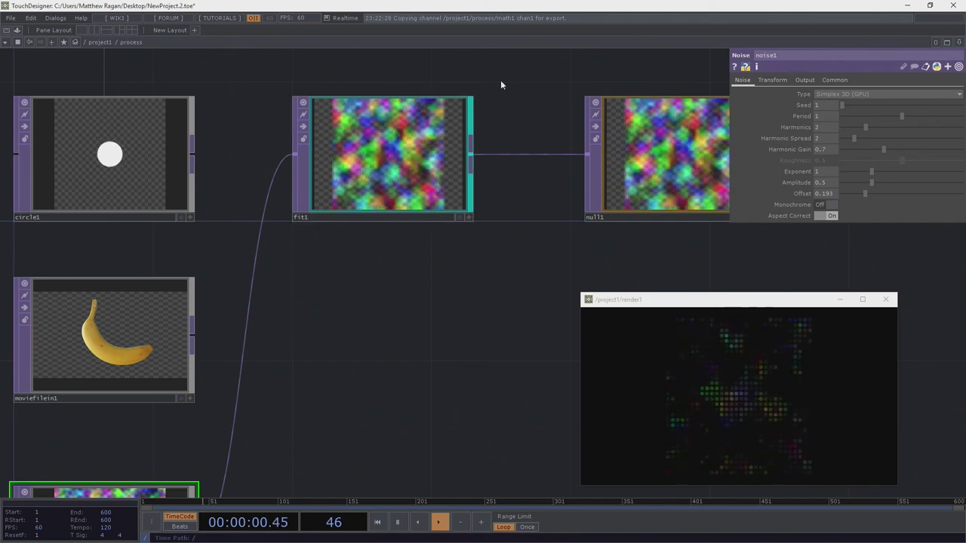
Step: Set fit1's Fit mode to Fit Outside so the noise fills the whole instance grid
click(453, 140)
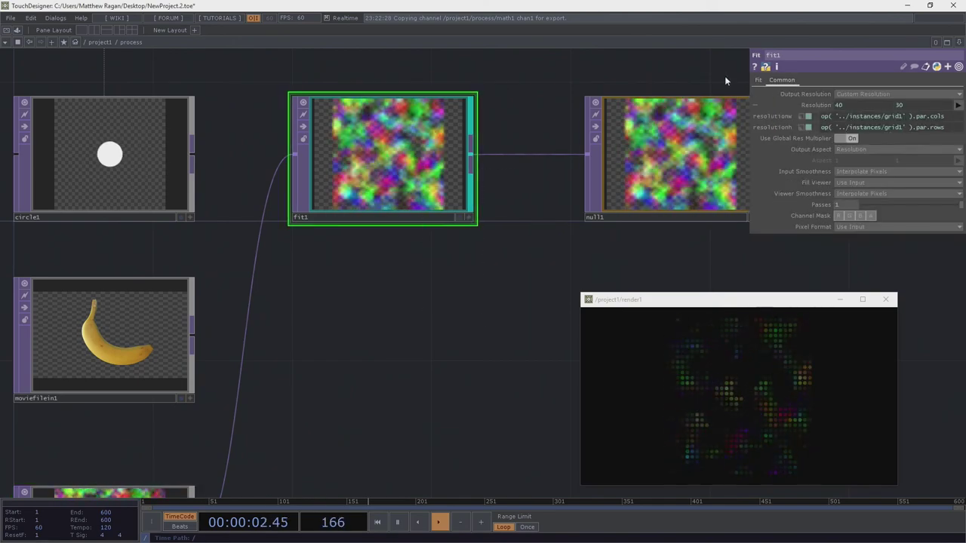
click(758, 79)
click(865, 94)
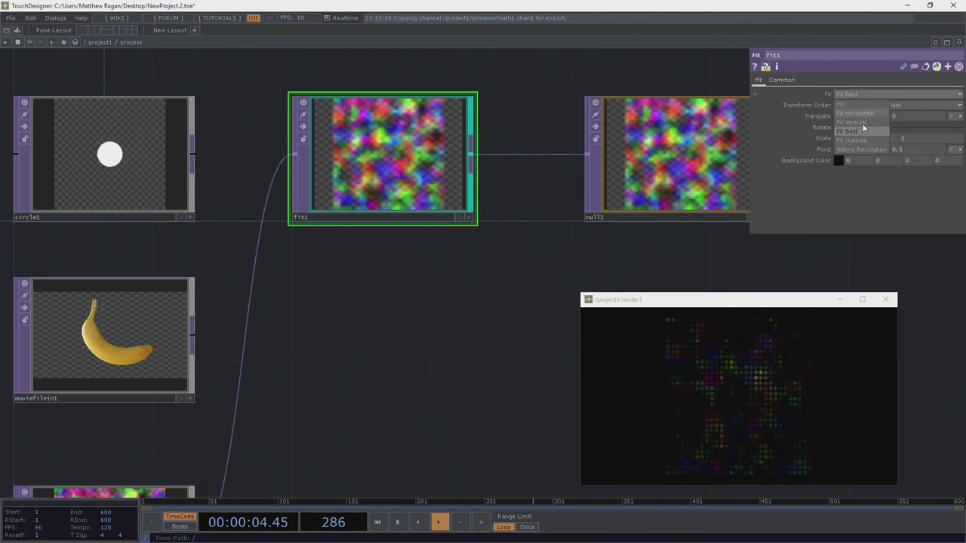
click(868, 125)
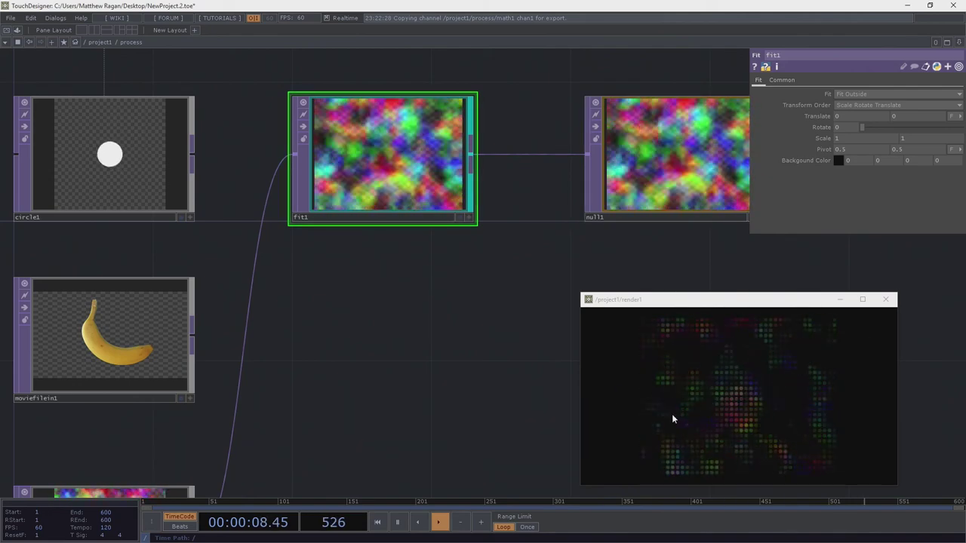
Step: Raise noise1's Amplitude to 0.94 and its Offset to 0.564
drag(364, 424, 418, 294)
click(135, 412)
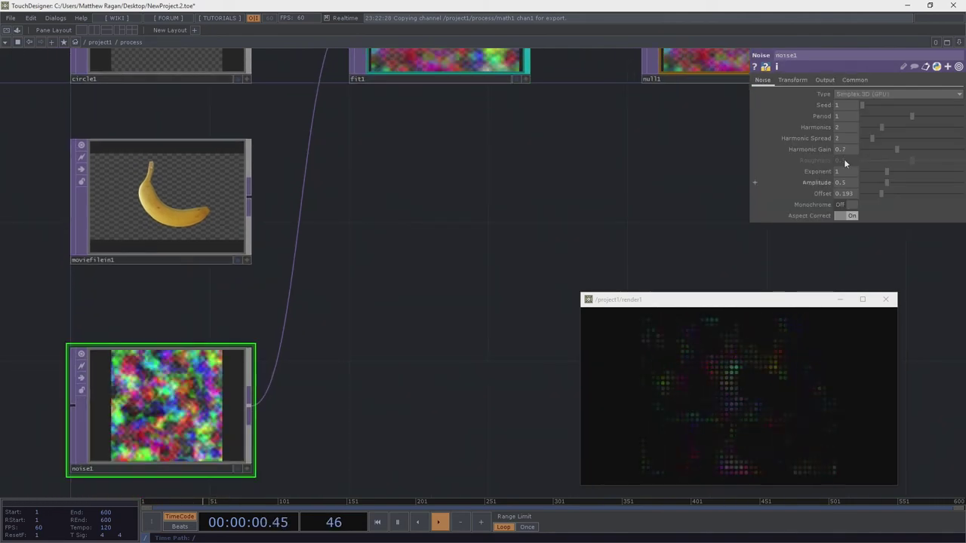
drag(903, 182, 916, 194)
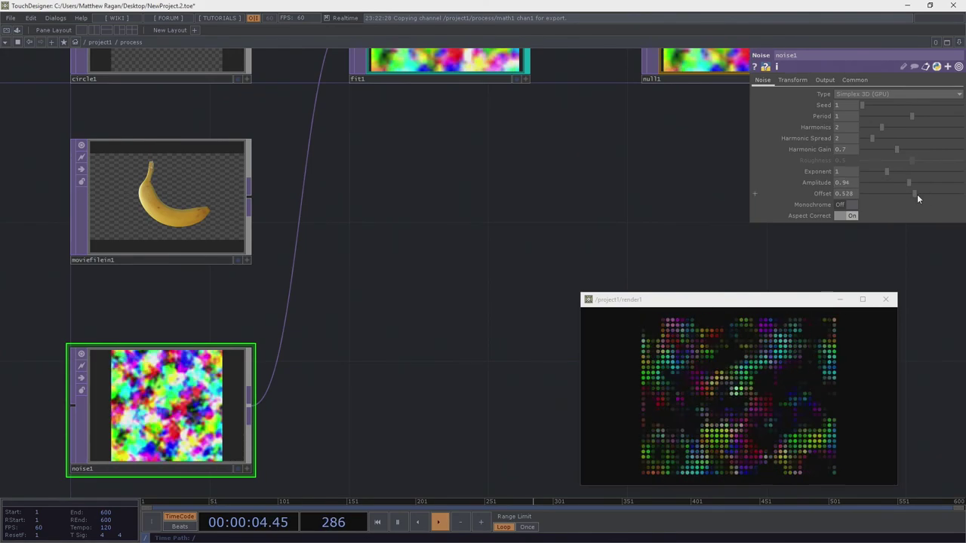
drag(472, 269, 321, 378)
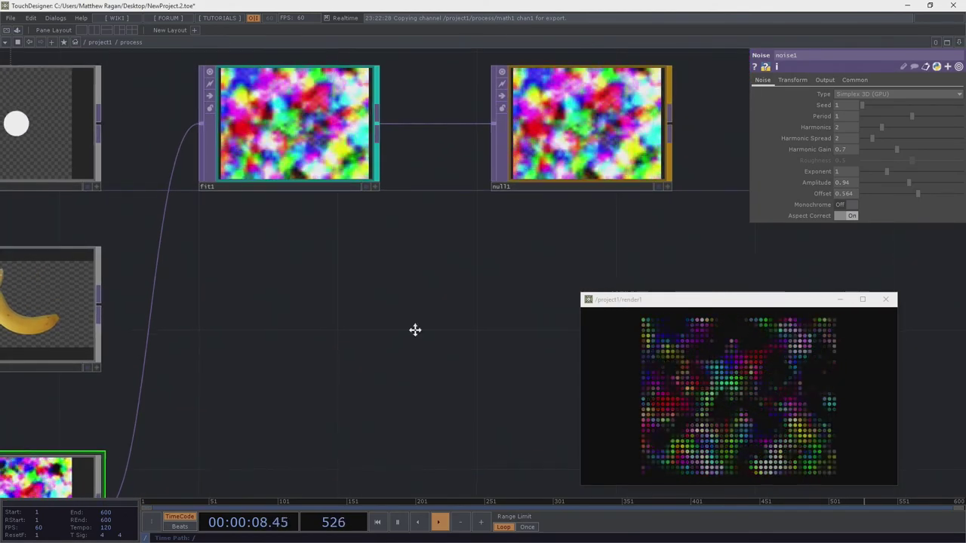
Step: Return to the project1 network, open geo1's view in a separate window and enlarge it
scroll(411, 252, down, 6)
scroll(412, 254, down, 8)
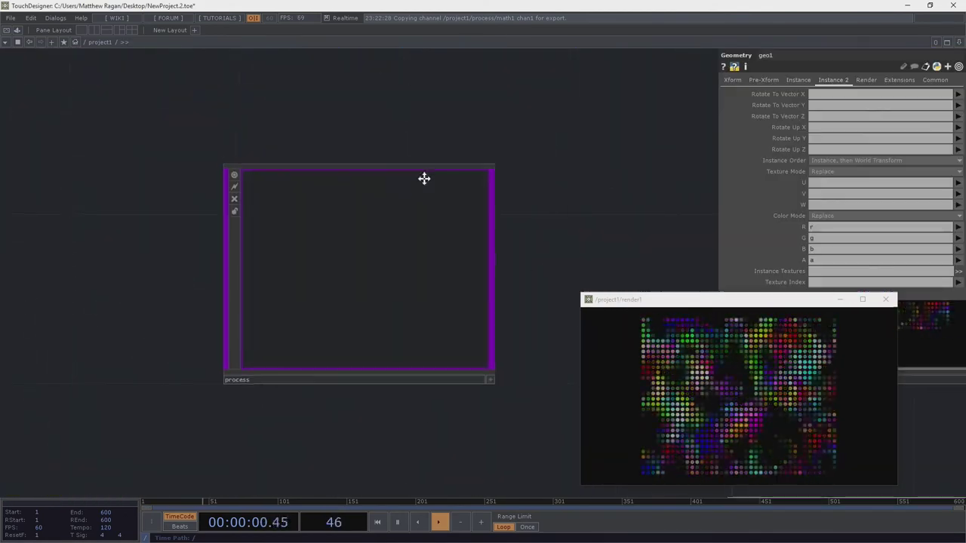
drag(596, 210, 407, 101)
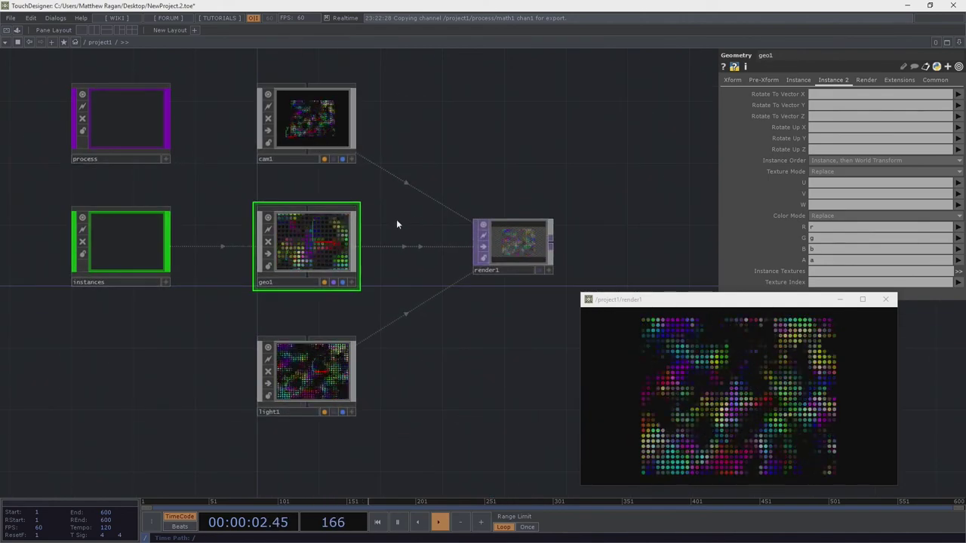
drag(298, 140, 423, 133)
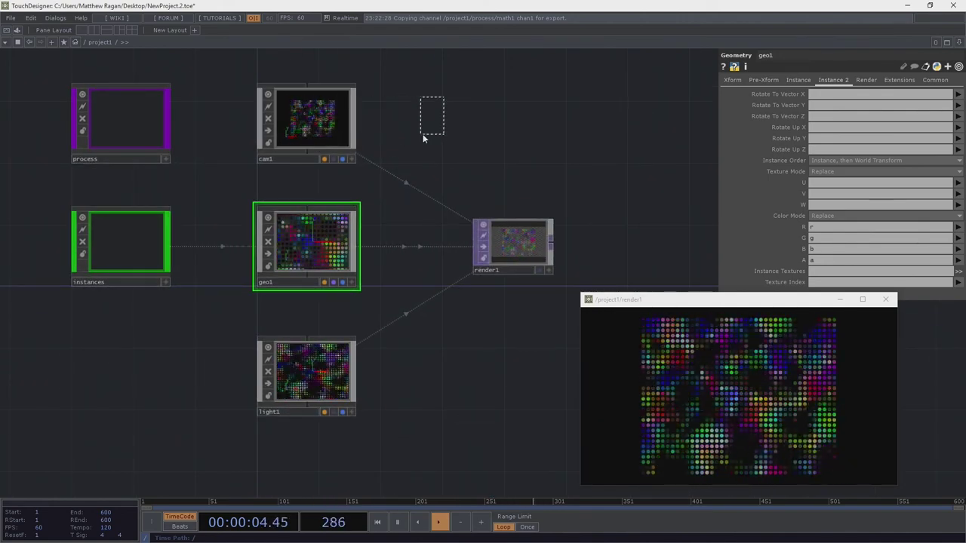
scroll(513, 217, up, 10)
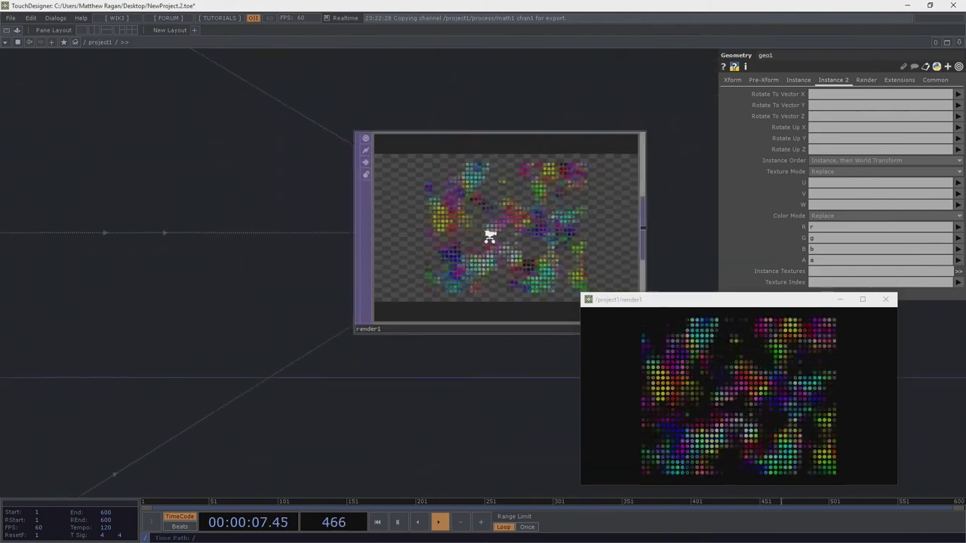
middle_drag(489, 236, 451, 235)
drag(386, 214, 662, 240)
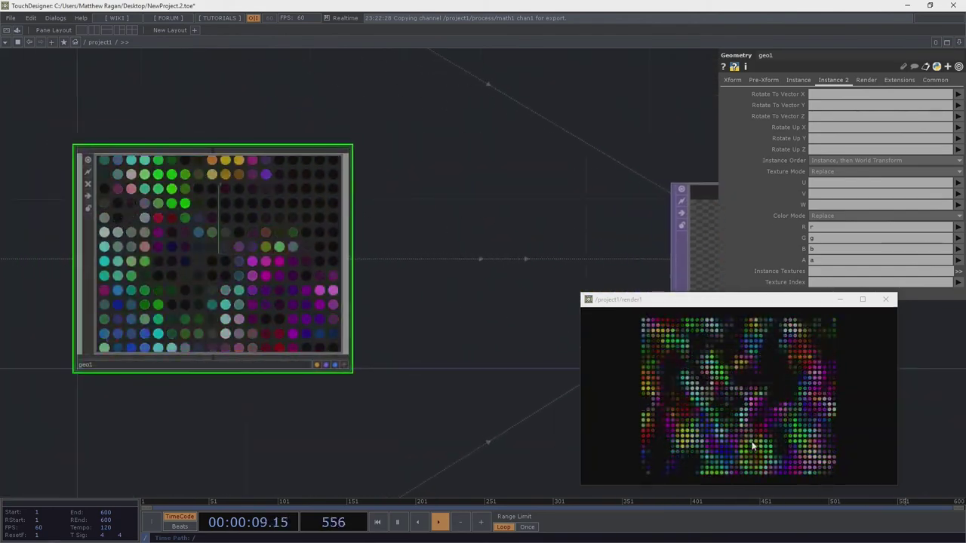
right_click(322, 230)
click(358, 208)
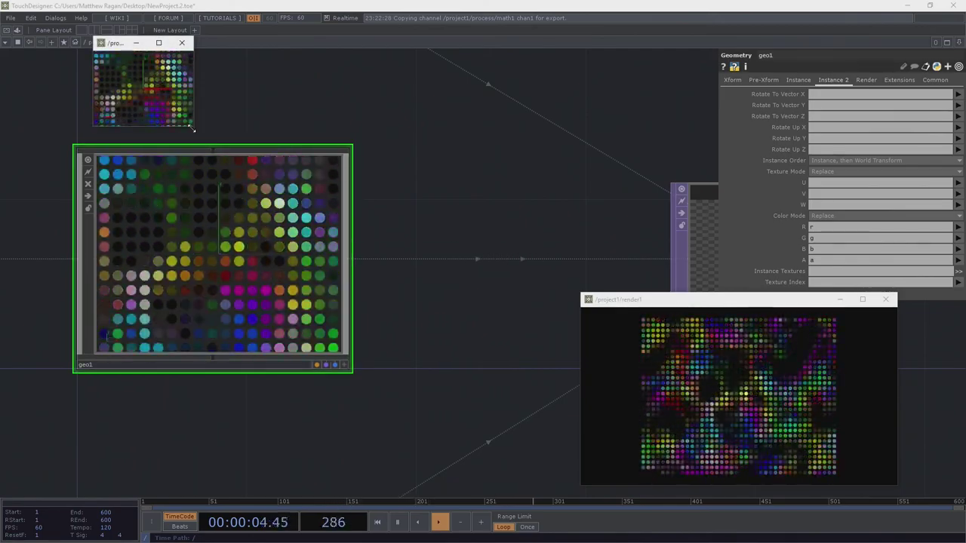
drag(190, 123, 728, 435)
Step: Orbit around geo1's coloured circle instances from several angles, then close the separate view
middle_drag(453, 250, 454, 159)
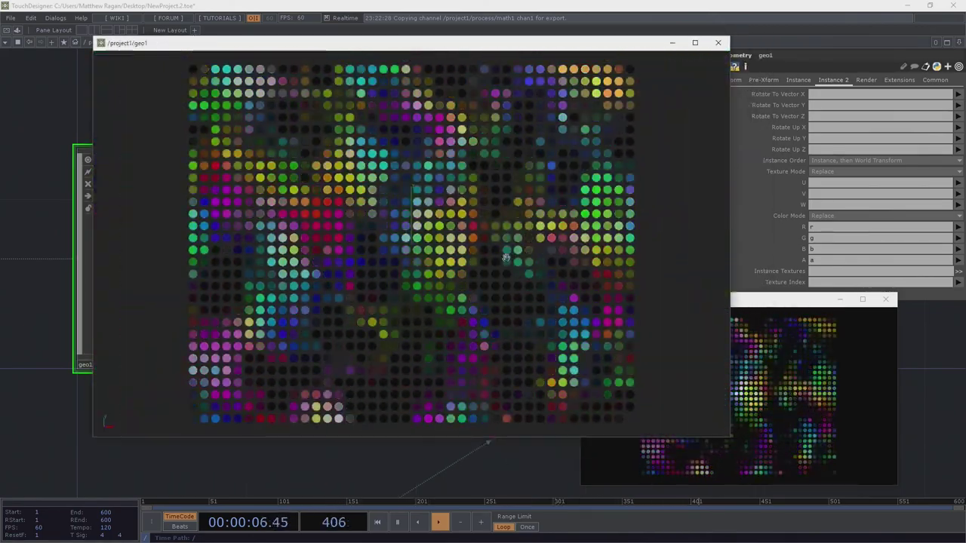
drag(506, 254, 453, 257)
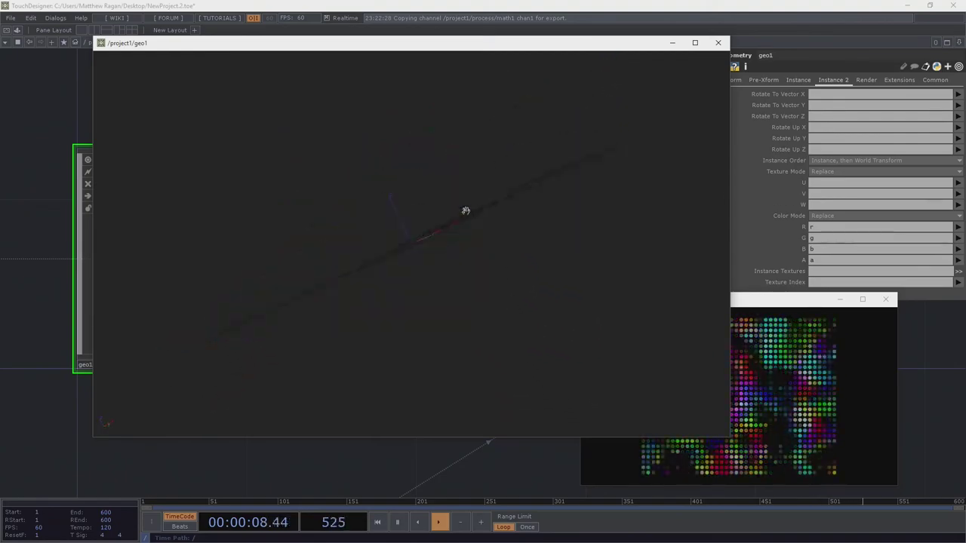
drag(466, 211, 486, 266)
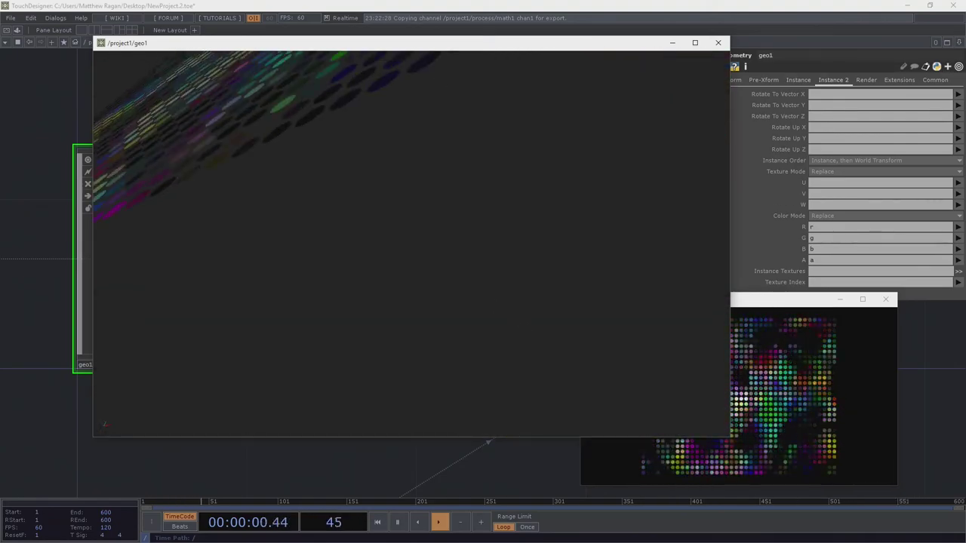
drag(393, 234, 507, 234)
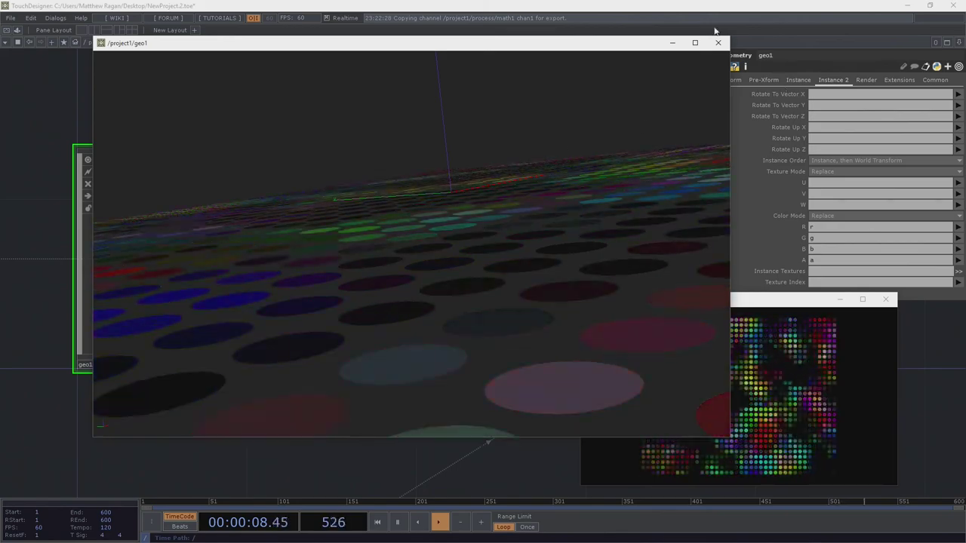
drag(498, 177, 457, 192)
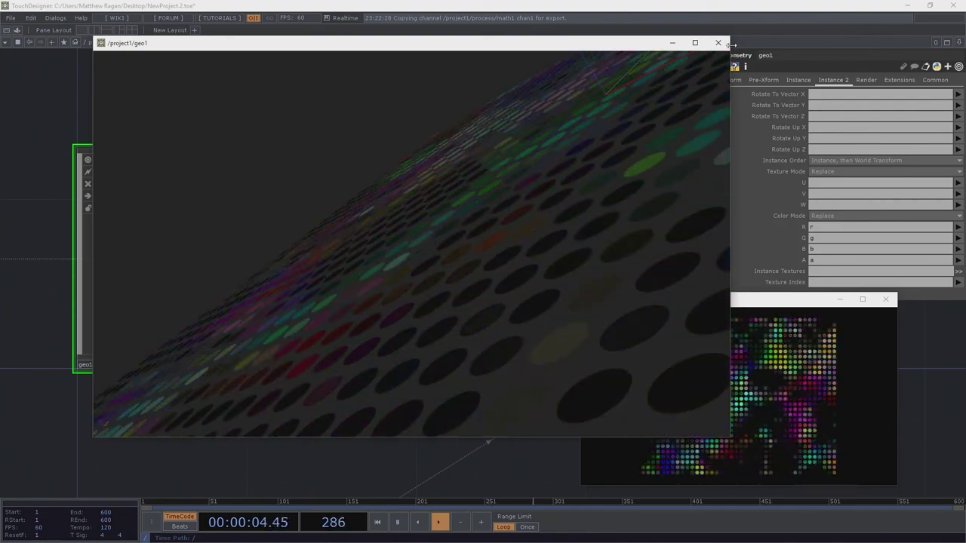
click(718, 43)
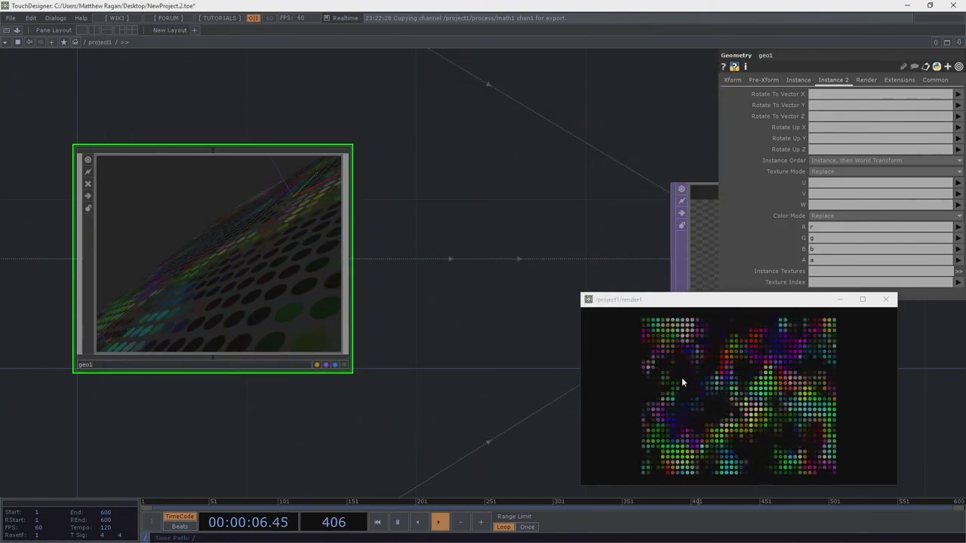
Step: Look over the instances network, then feed moviefilein1 into fit1 in the process network in place of noise1
drag(365, 287, 618, 314)
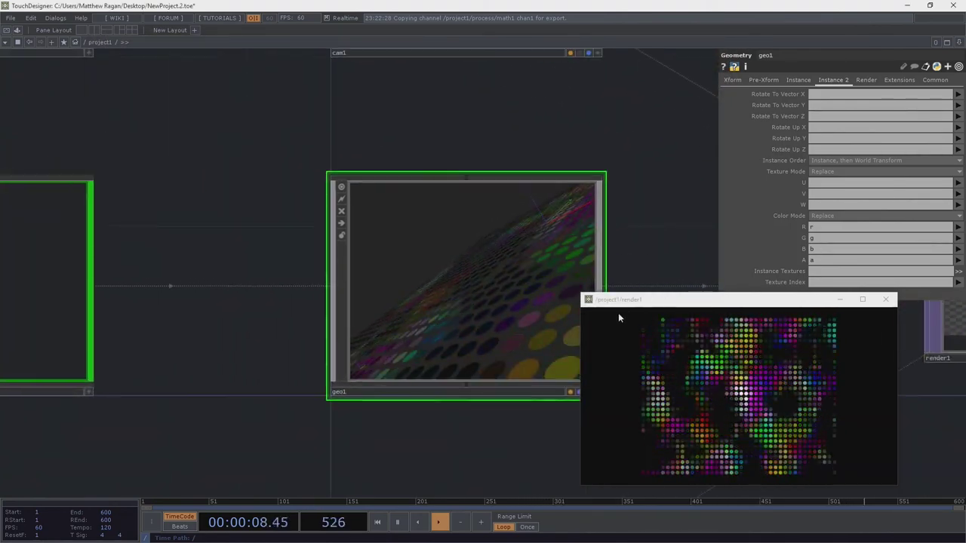
drag(275, 196, 304, 181)
scroll(310, 185, down, 4)
drag(223, 176, 323, 309)
scroll(240, 376, up, 10)
scroll(276, 324, down, 7)
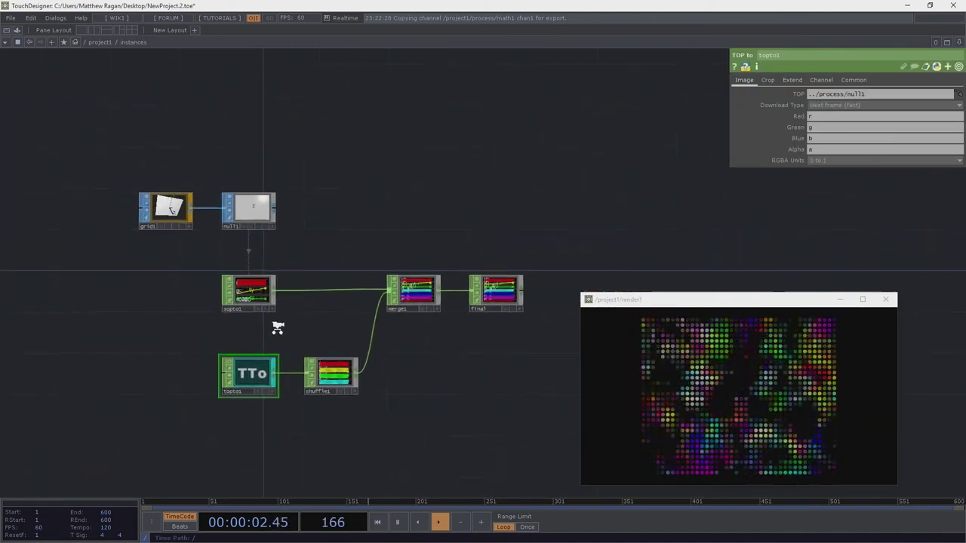
drag(143, 227, 136, 495)
middle_drag(267, 306, 524, 340)
drag(388, 266, 283, 218)
drag(256, 280, 287, 276)
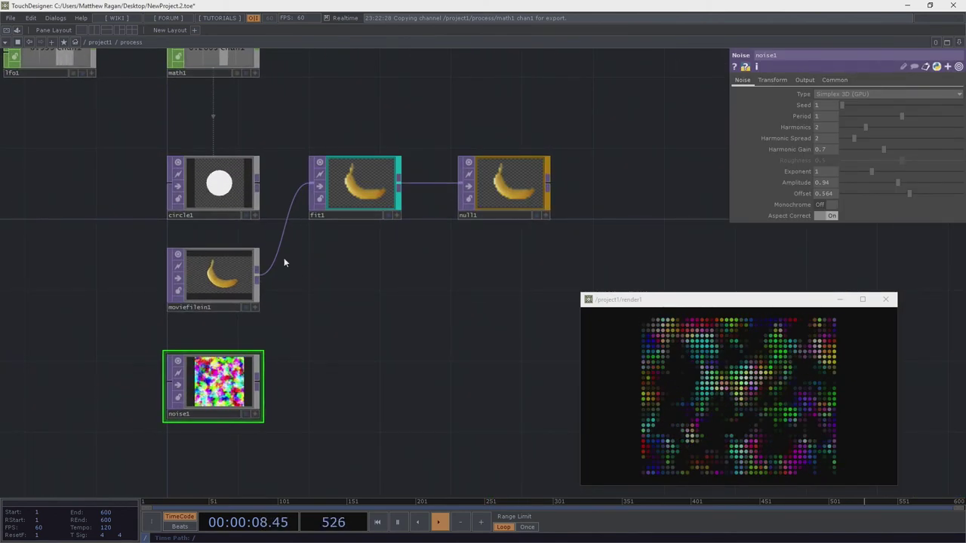
click(240, 292)
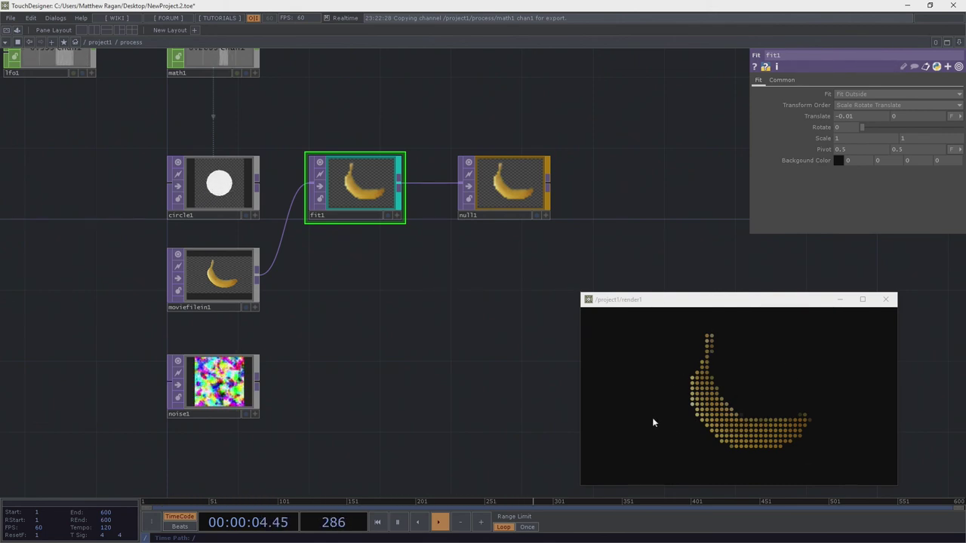
Step: Connect circle1 to fit1 in place of moviefilein1 and show fit1's resolution settings
drag(373, 345, 419, 397)
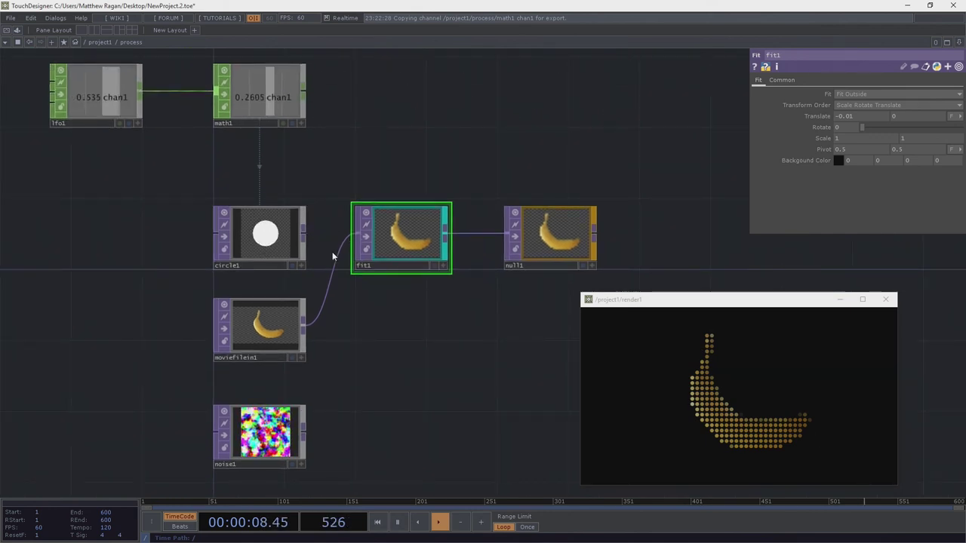
drag(340, 252, 357, 235)
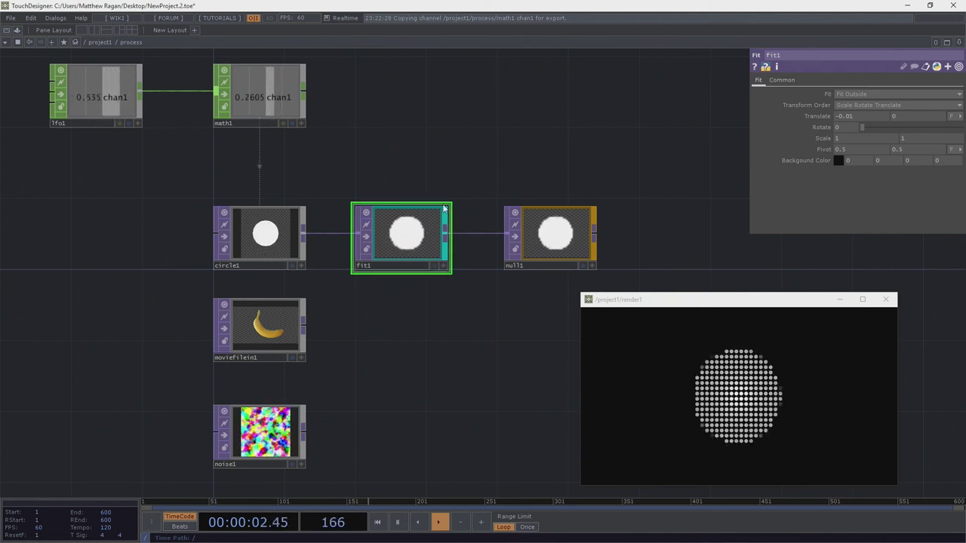
click(781, 79)
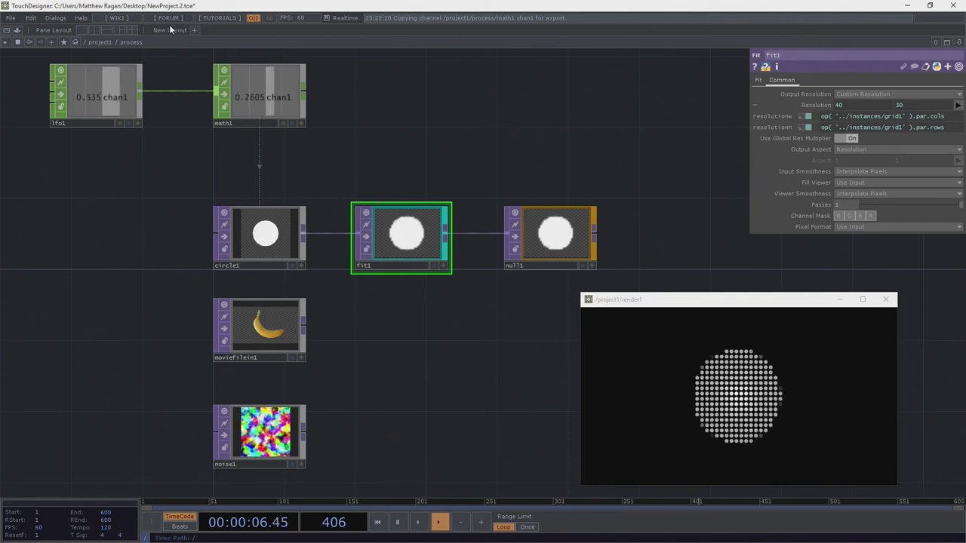
Step: Split the workspace into two side-by-side network views and open the instances network in one of them
click(97, 30)
scroll(169, 335, down, 3)
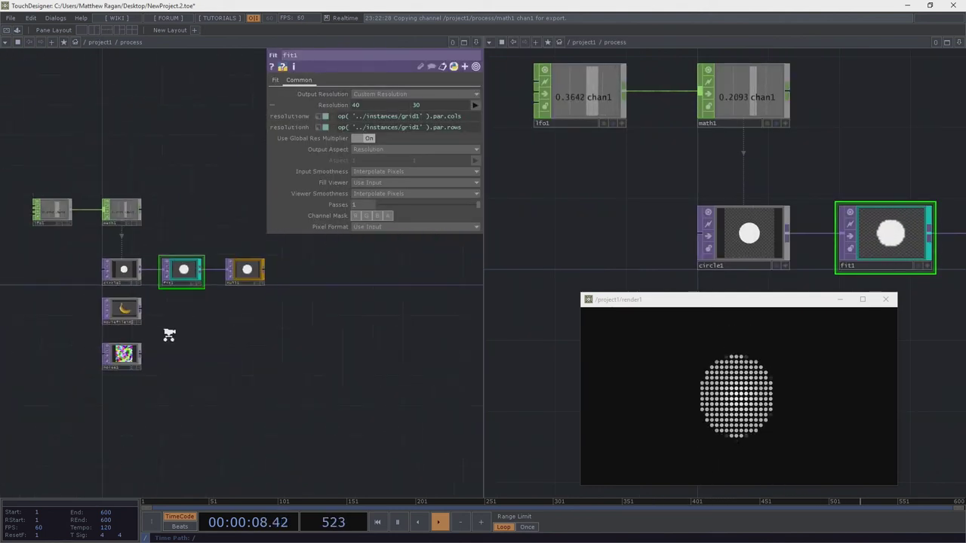
scroll(167, 336, down, 5)
drag(249, 378, 211, 279)
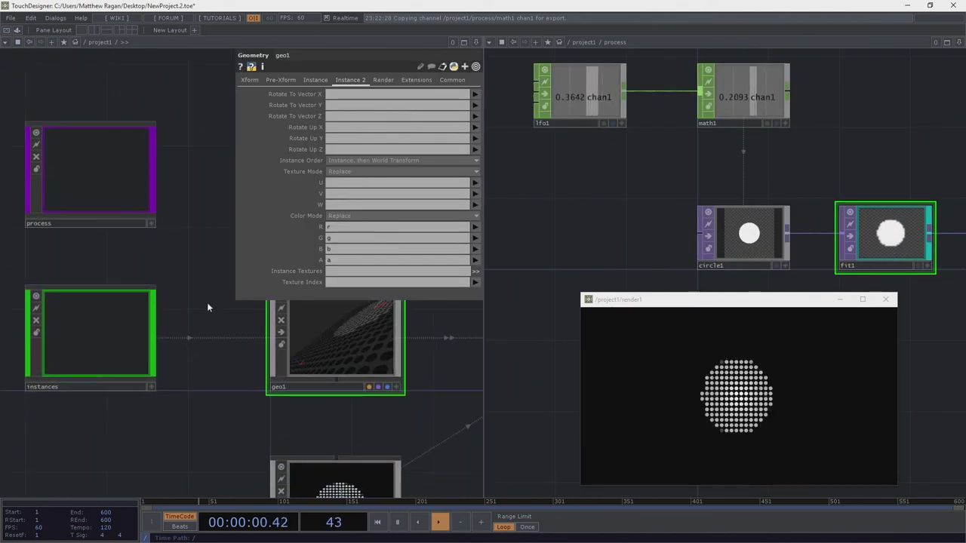
scroll(204, 306, down, 3)
scroll(193, 310, up, 6)
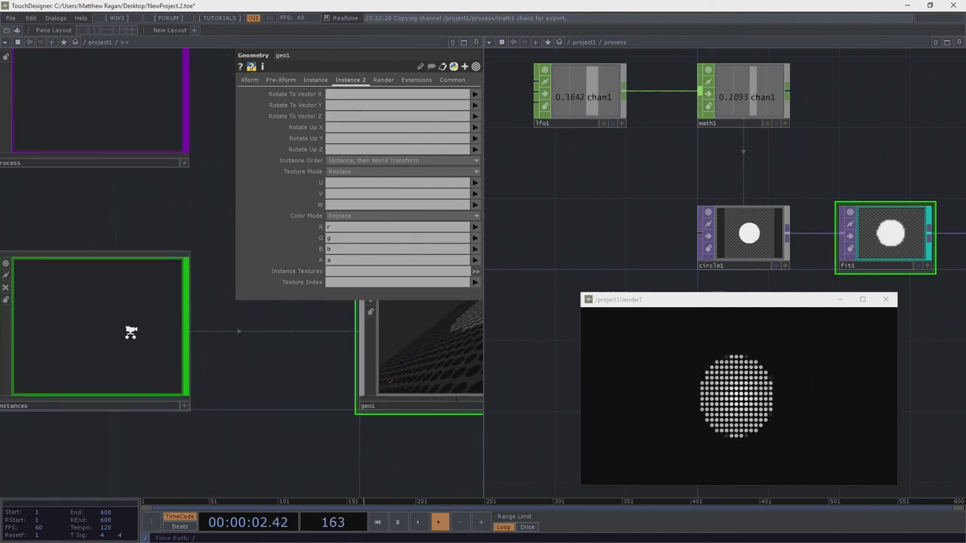
scroll(131, 332, down, 3)
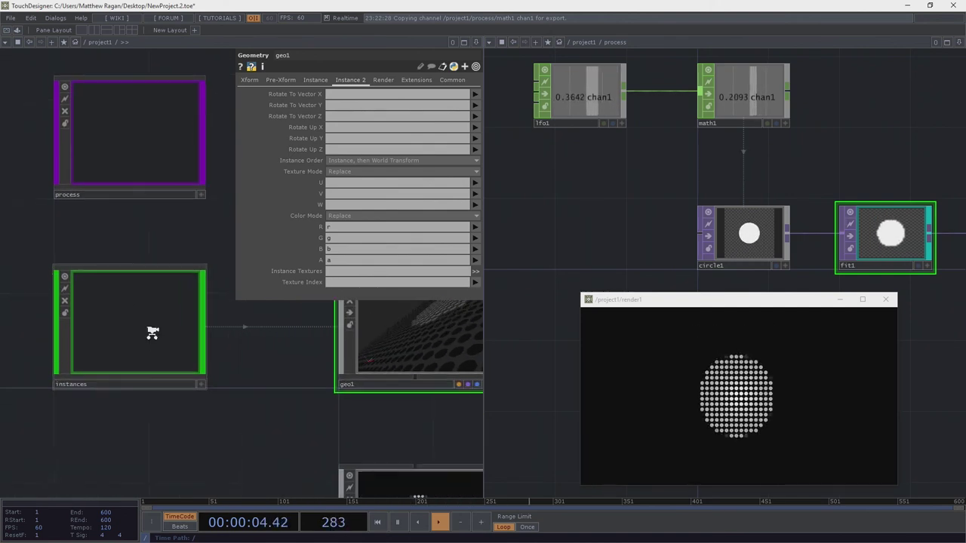
scroll(151, 334, up, 8)
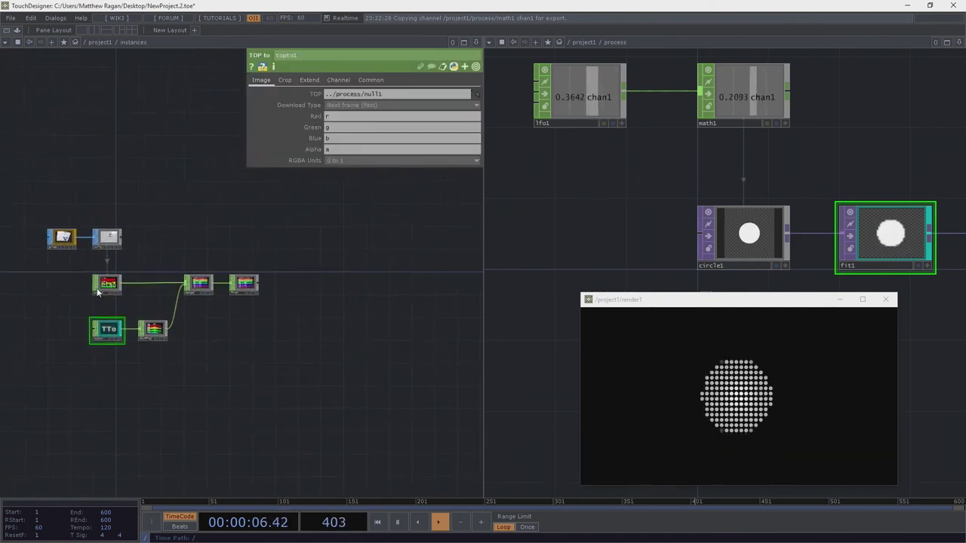
scroll(83, 226, up, 3)
Step: Set grid1 to 60 rows and 80 columns, with a size of 20 by 16
click(75, 211)
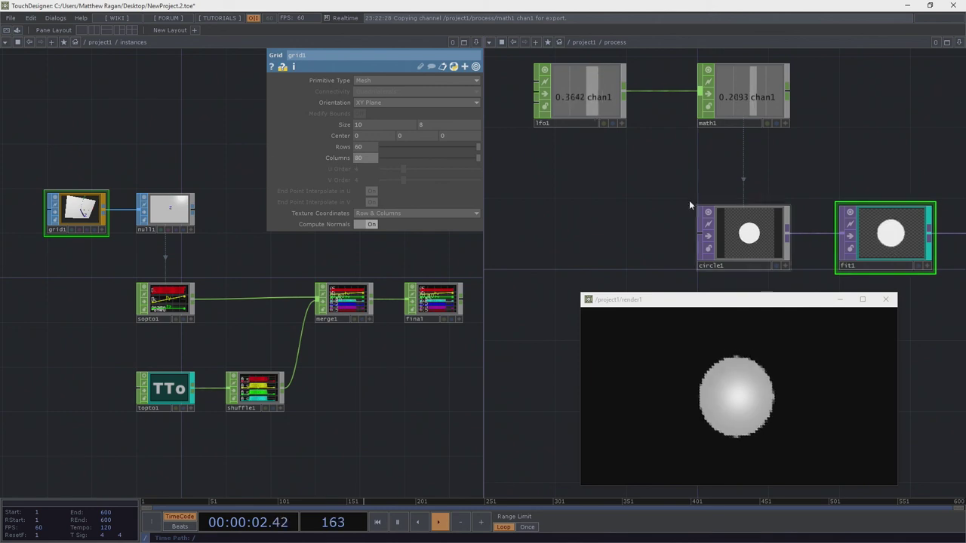
text(20)
key(Tab)
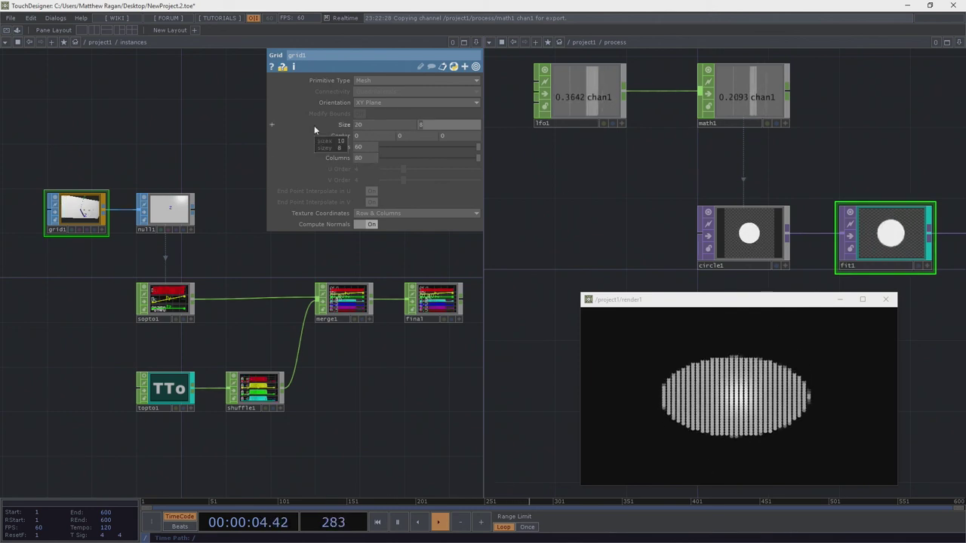
text(16)
key(Return)
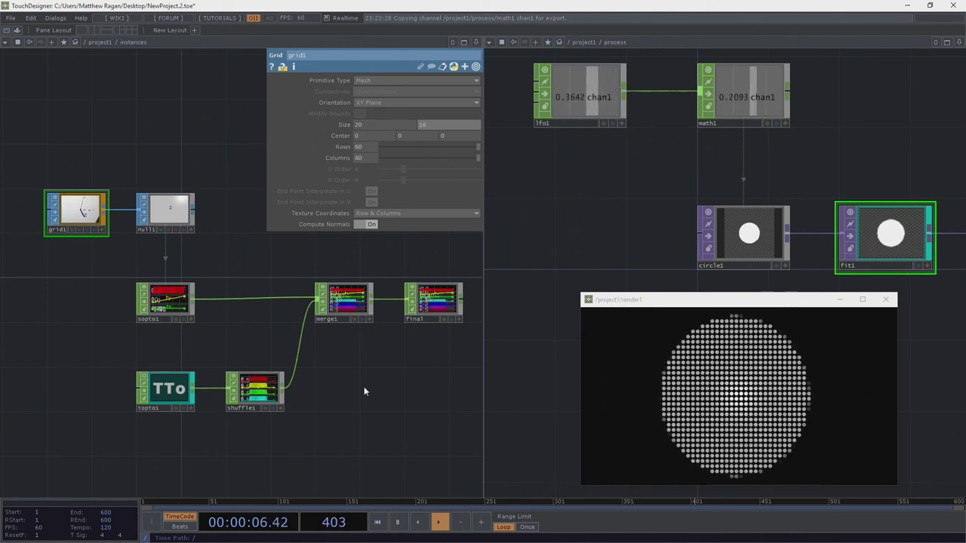
Step: Return to the project1 network and set cam1's Z translation to 70
drag(363, 386, 137, 473)
key(u)
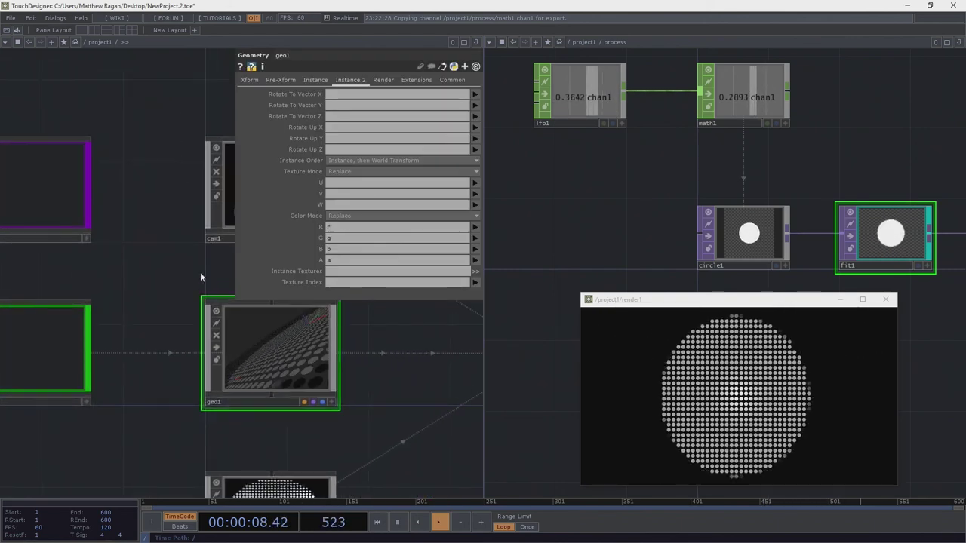
drag(201, 273, 137, 290)
click(168, 225)
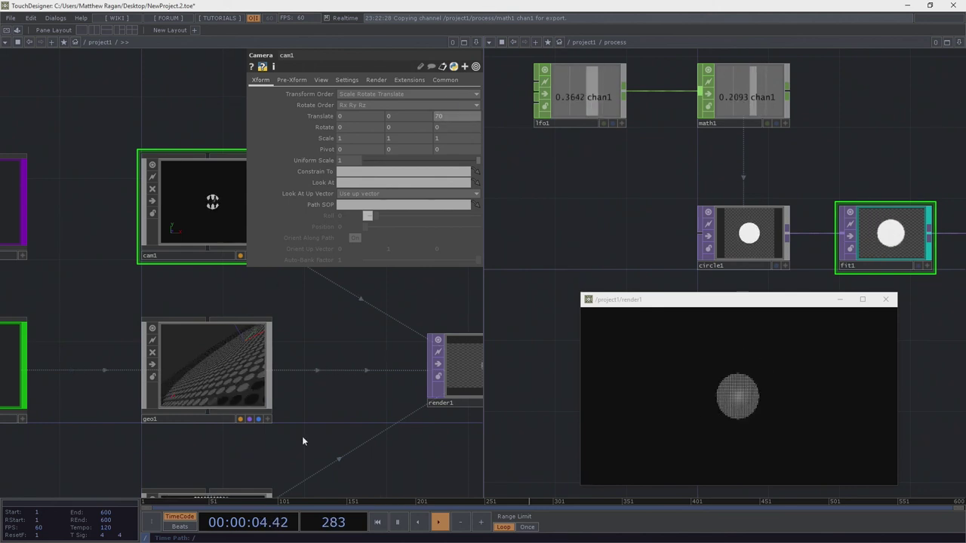
Step: Enter the process network and feed noise1 into fit1 in place of circle1
drag(67, 341, 144, 314)
drag(215, 293, 419, 338)
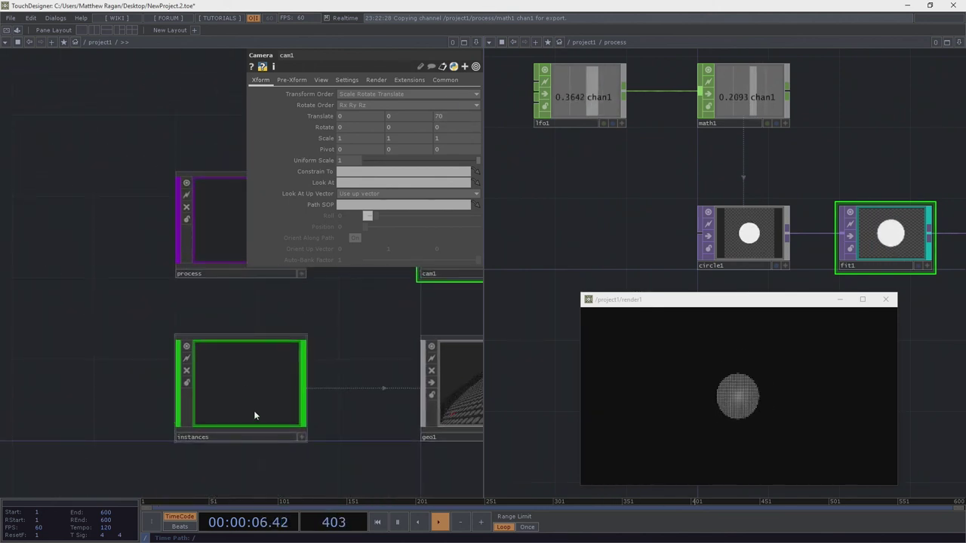
key(i)
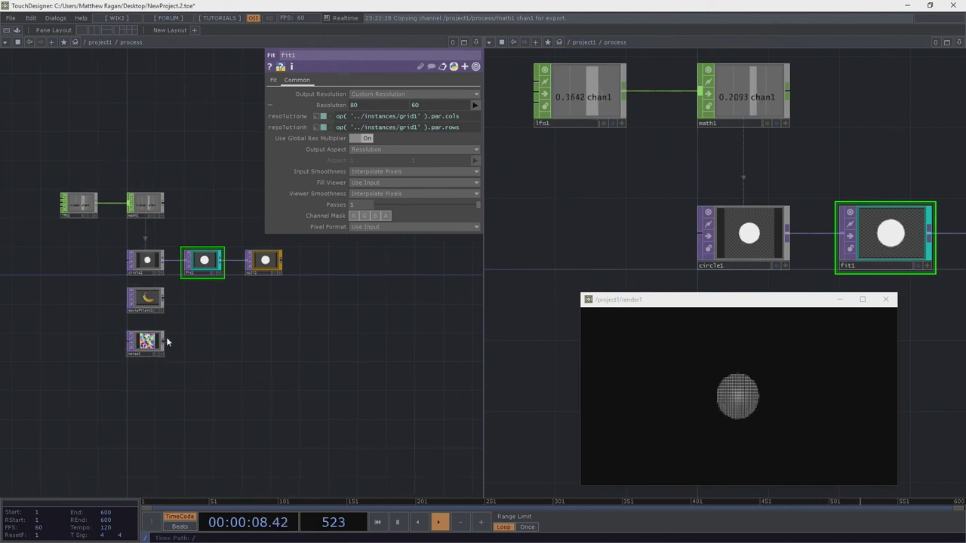
drag(180, 278, 160, 342)
middle_drag(192, 319, 214, 323)
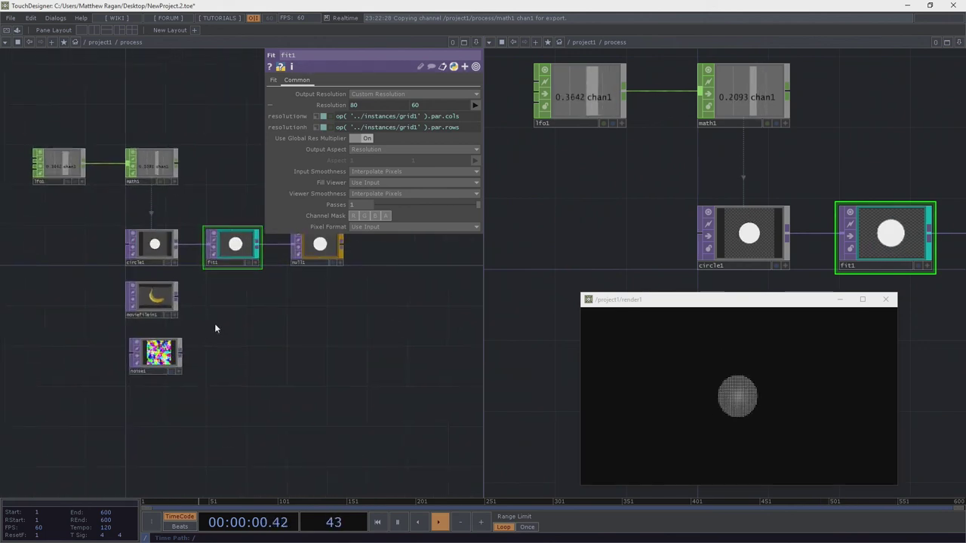
key(ctrl+z)
drag(178, 356, 208, 264)
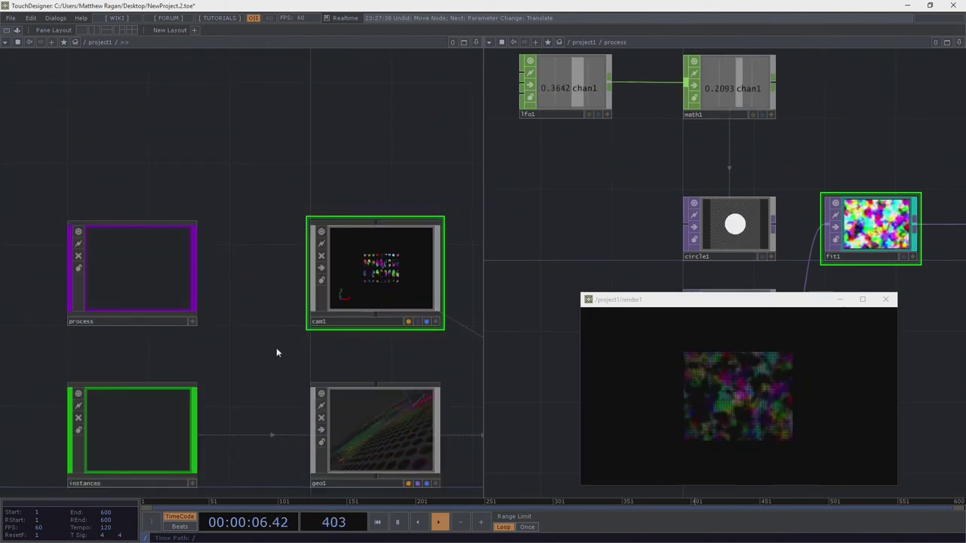
Step: Back in project1, show cam1's parameters and set its Z translation to 38
key(p)
drag(276, 352, 76, 357)
drag(460, 117, 460, 120)
mouse_move(459, 117)
middle_down()
mouse_move(458, 102)
mouse_move(446, 102)
mouse_move(460, 117)
middle_up()
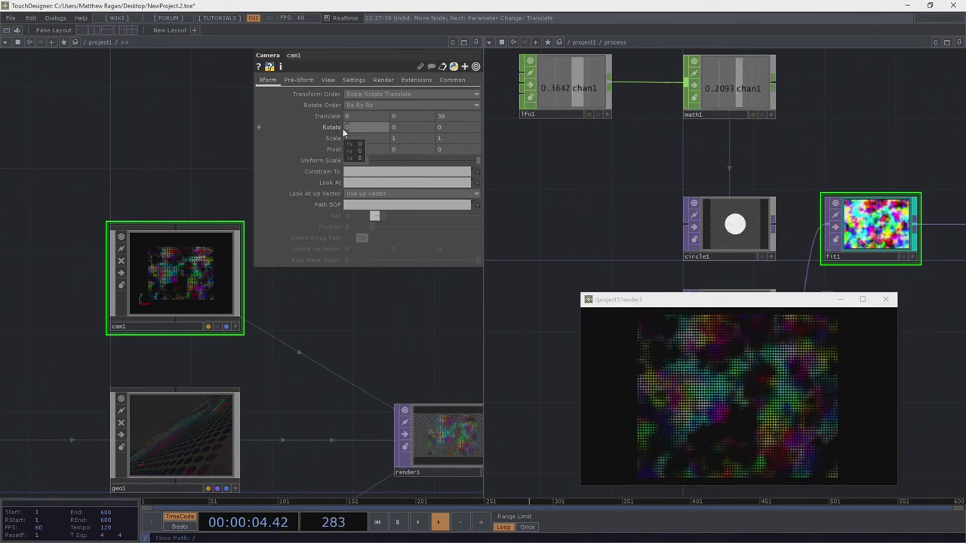
Step: Drive geo1's X rotation with the expression absTime.frame
click(215, 414)
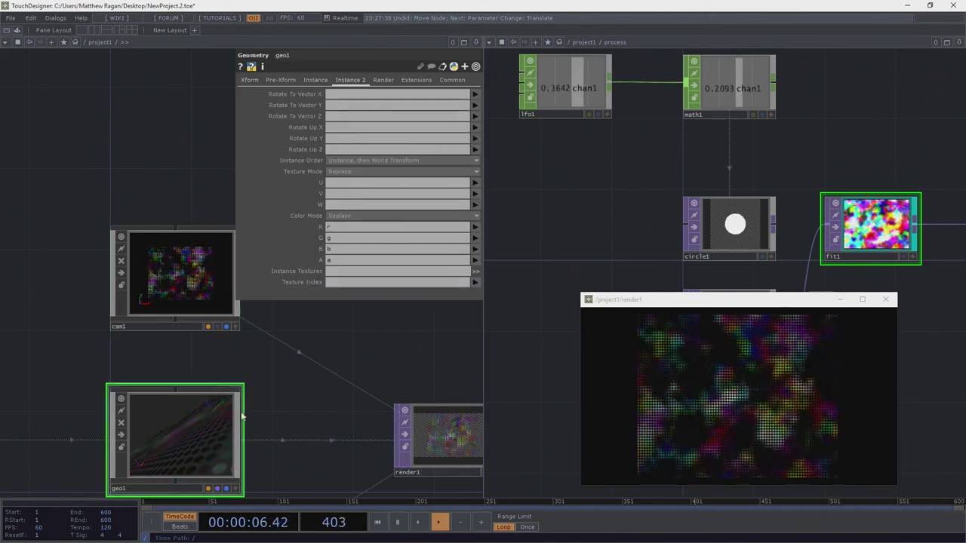
drag(252, 417, 256, 349)
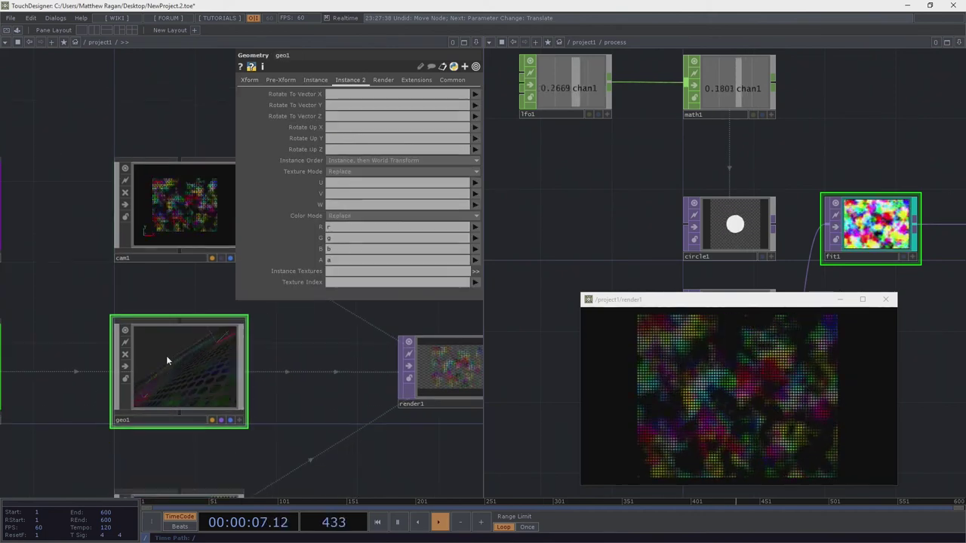
click(256, 80)
middle_click(306, 128)
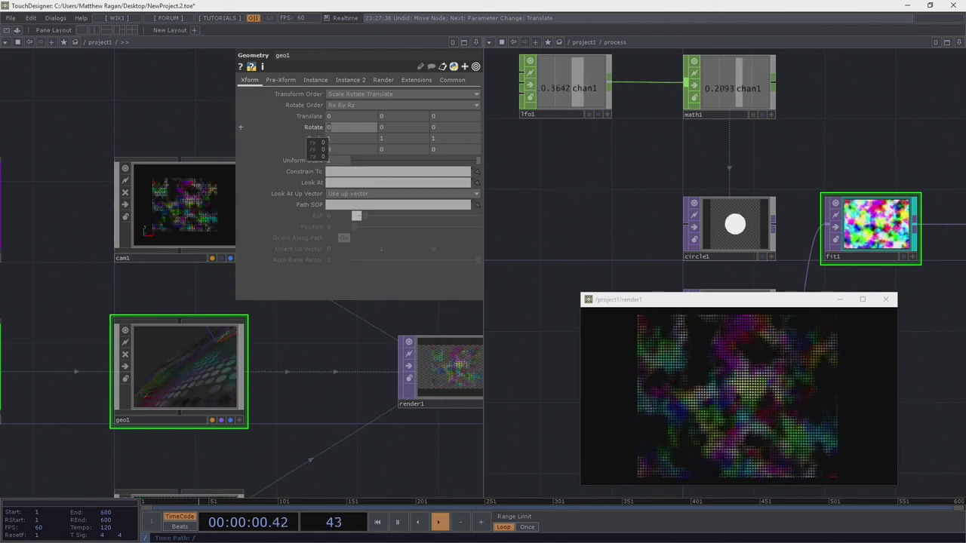
text(absTime.frame)
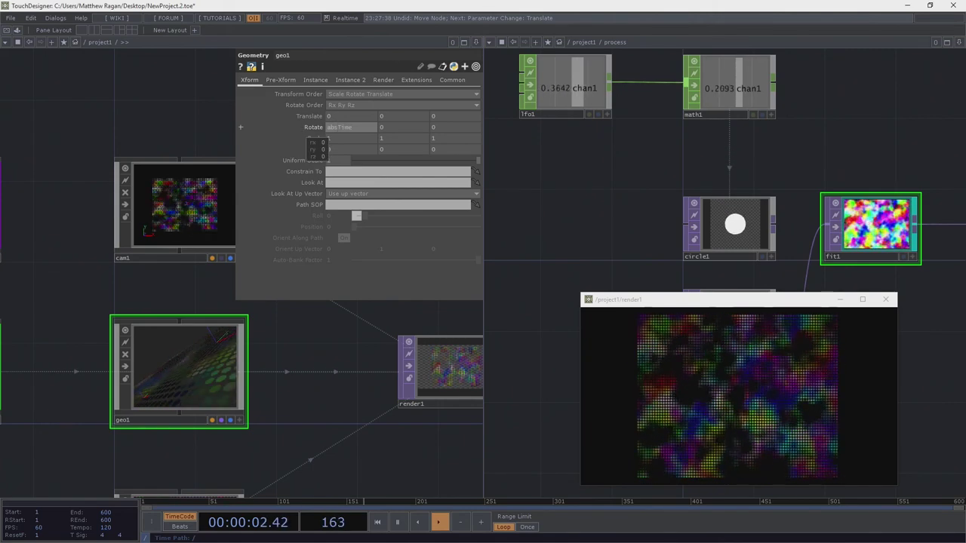
key(Return)
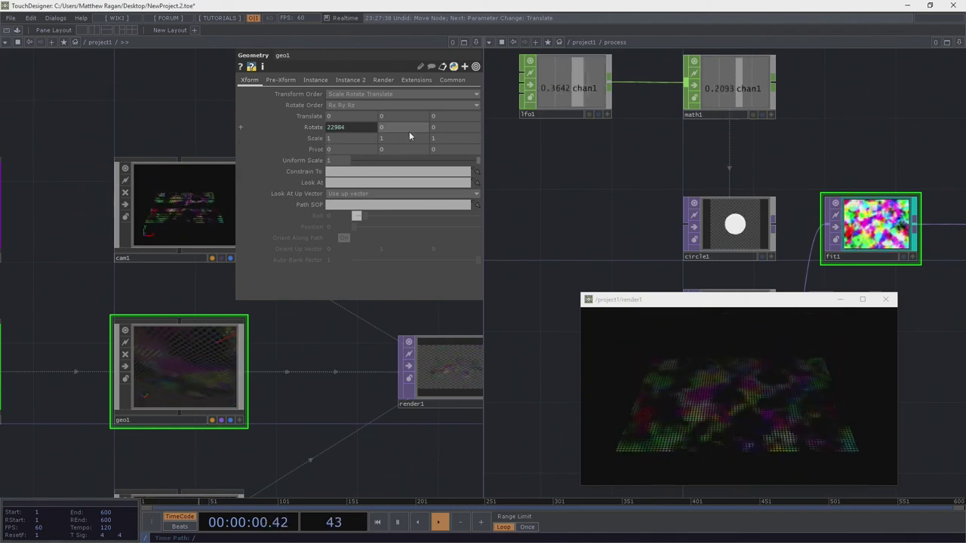
Step: Replace the expression on geo1's X rotation with a constant value of 0
click(303, 126)
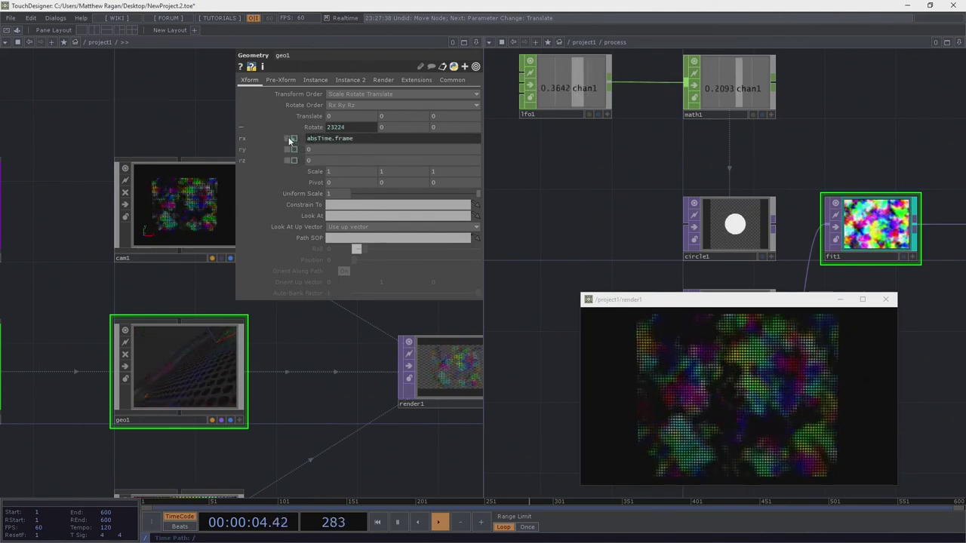
click(293, 140)
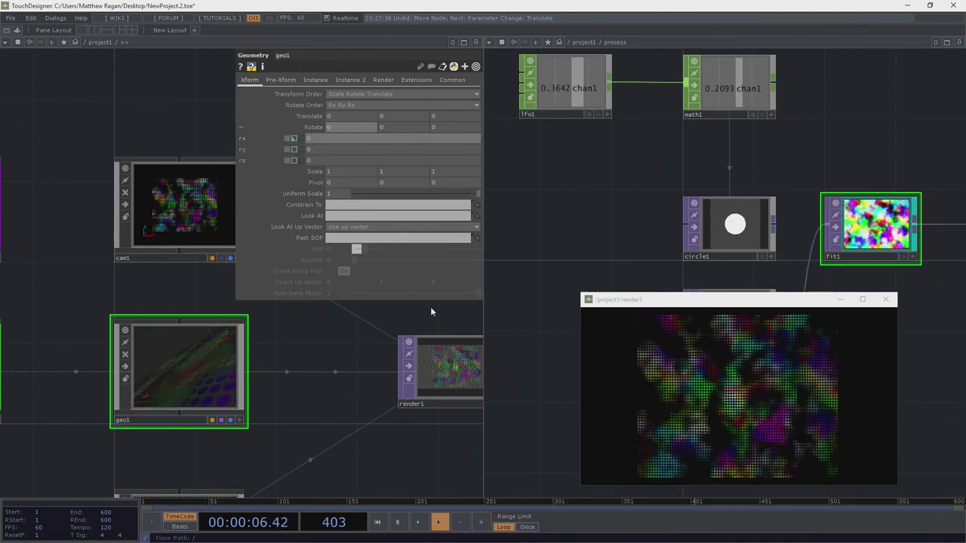
scroll(199, 264, down, 5)
scroll(97, 264, up, 6)
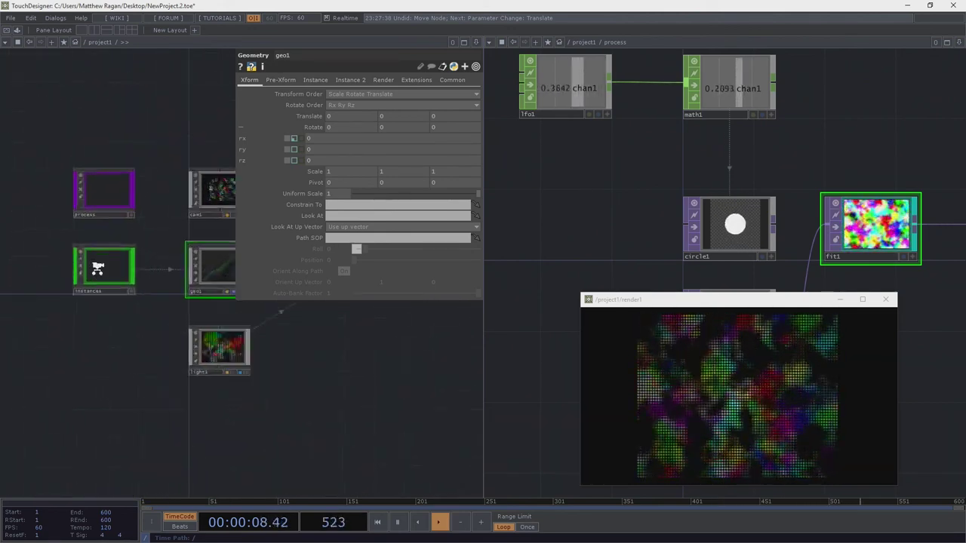
scroll(226, 344, down, 6)
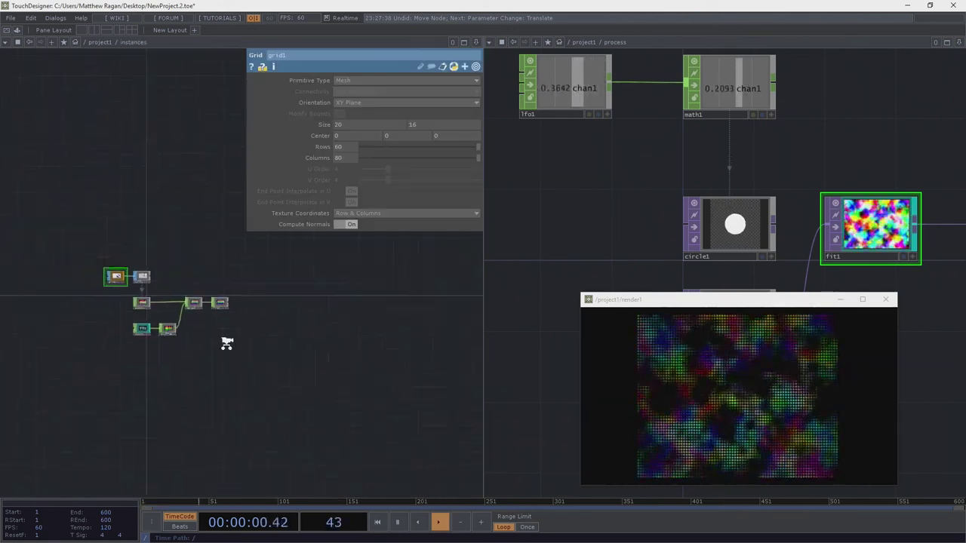
click(364, 291)
scroll(231, 306, up, 2)
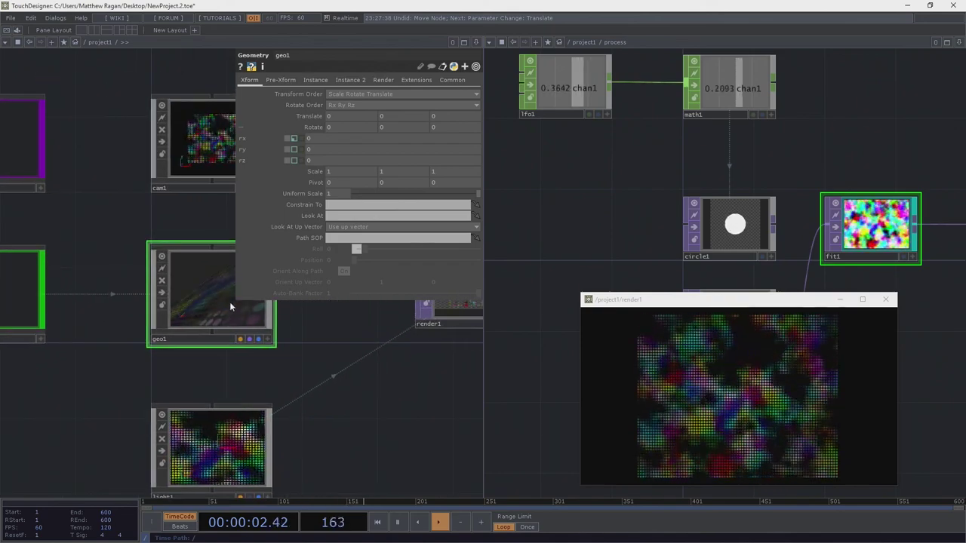
Step: Open geo1's view in a separate window, enlarge it, close the render1 view and place geo1's window over the process network
right_click(205, 286)
click(227, 255)
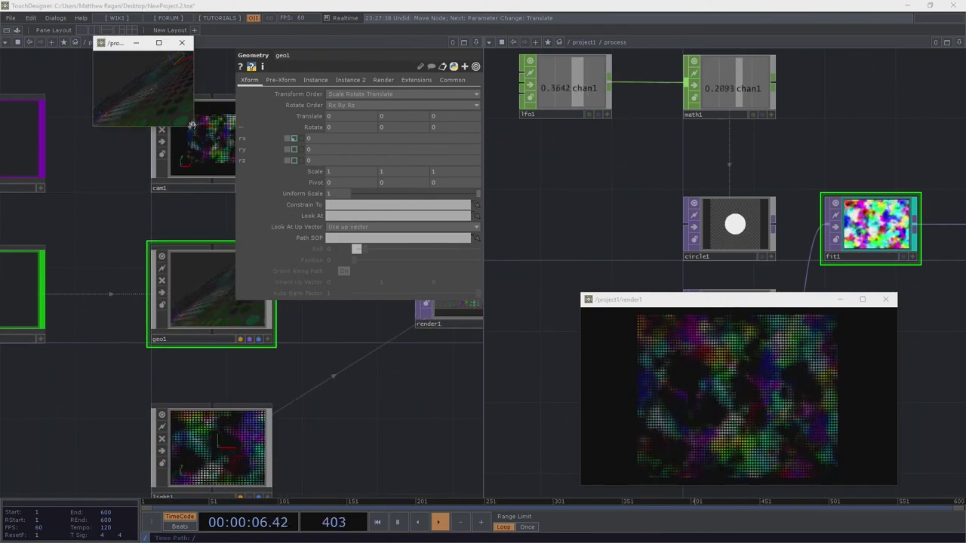
drag(194, 123, 469, 385)
click(889, 300)
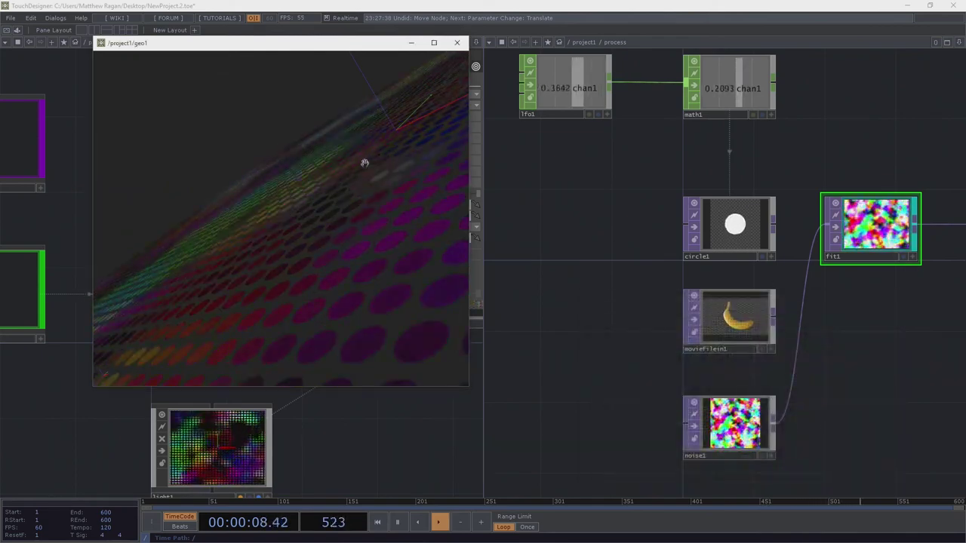
drag(302, 43, 721, 99)
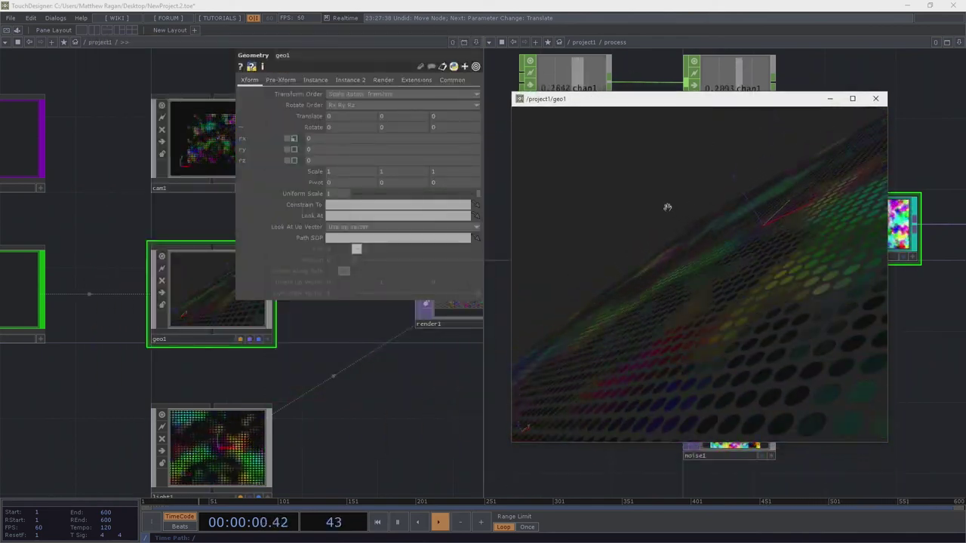
Step: Orbit around geo1's noise-coloured circle instances to inspect them from below and above
drag(667, 207, 666, 328)
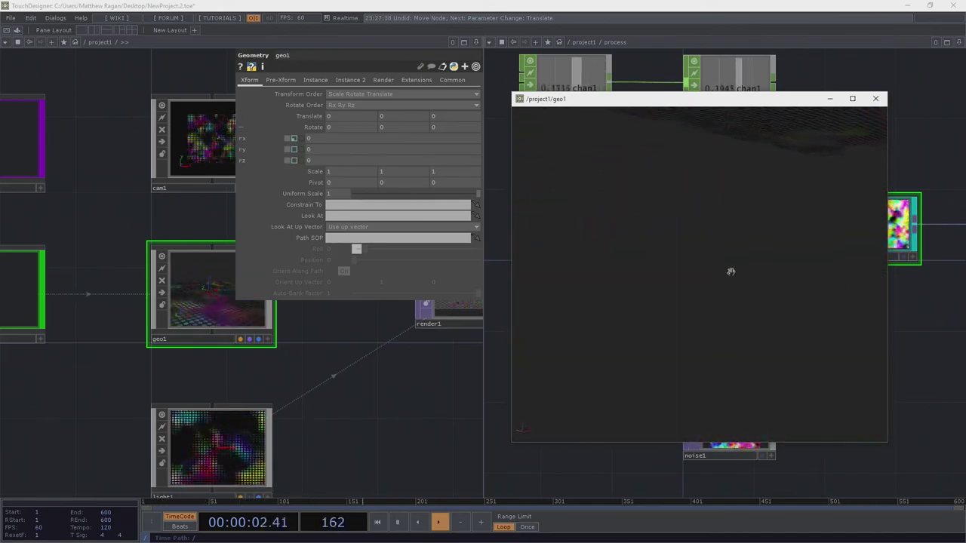
drag(724, 282, 716, 295)
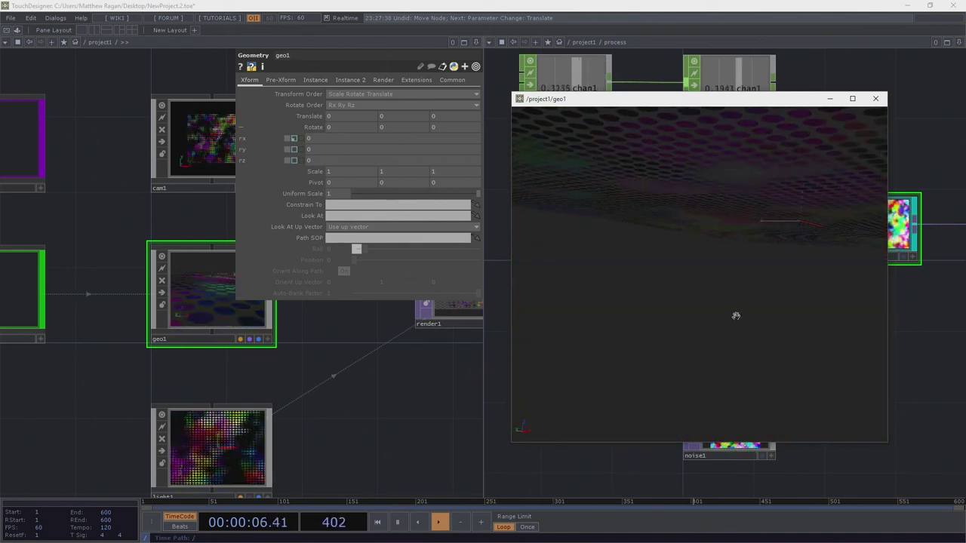
drag(736, 316, 722, 319)
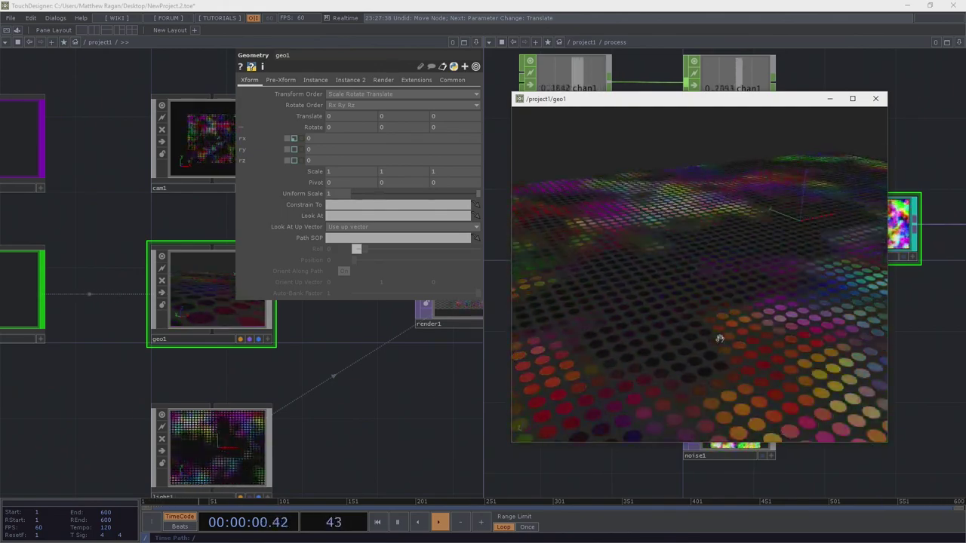
drag(719, 338, 709, 296)
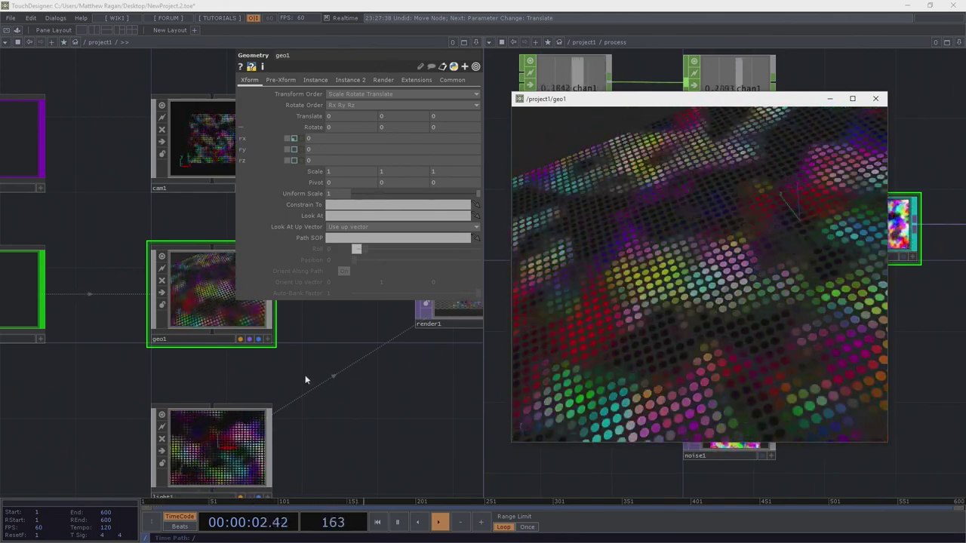
Step: Enter geo1's network and add a Box SOP below circle1
drag(306, 378, 326, 395)
scroll(218, 314, up, 10)
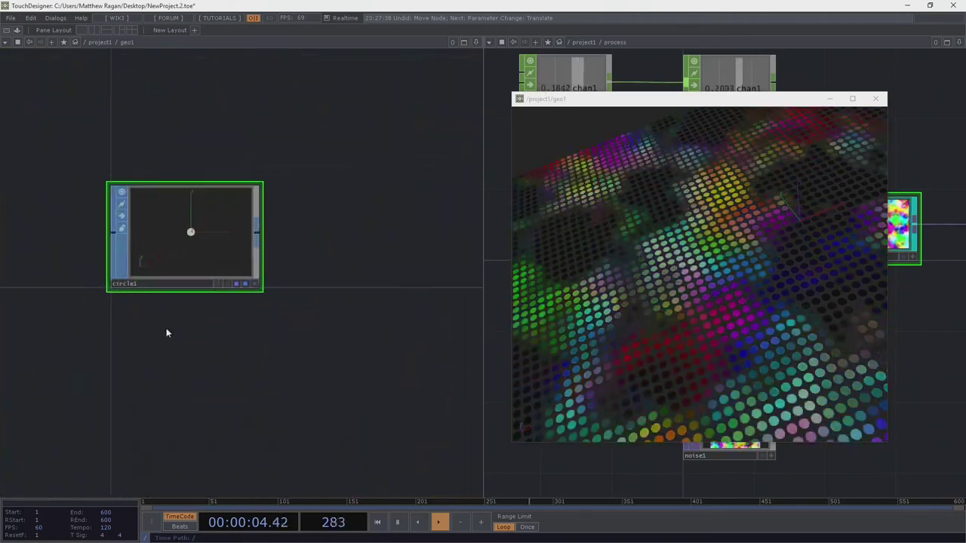
drag(167, 332, 269, 198)
key(Tab)
key(Tab)
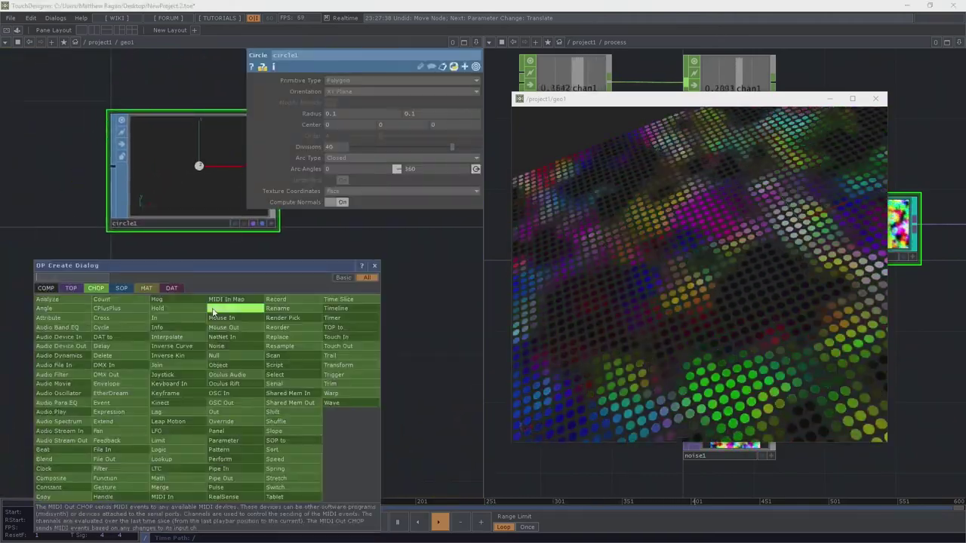
text(box)
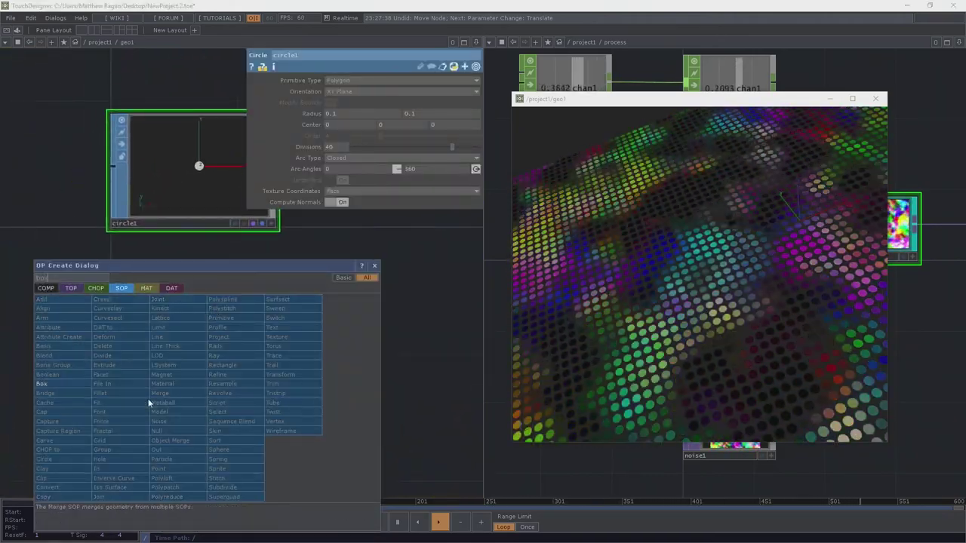
key(Return)
click(195, 326)
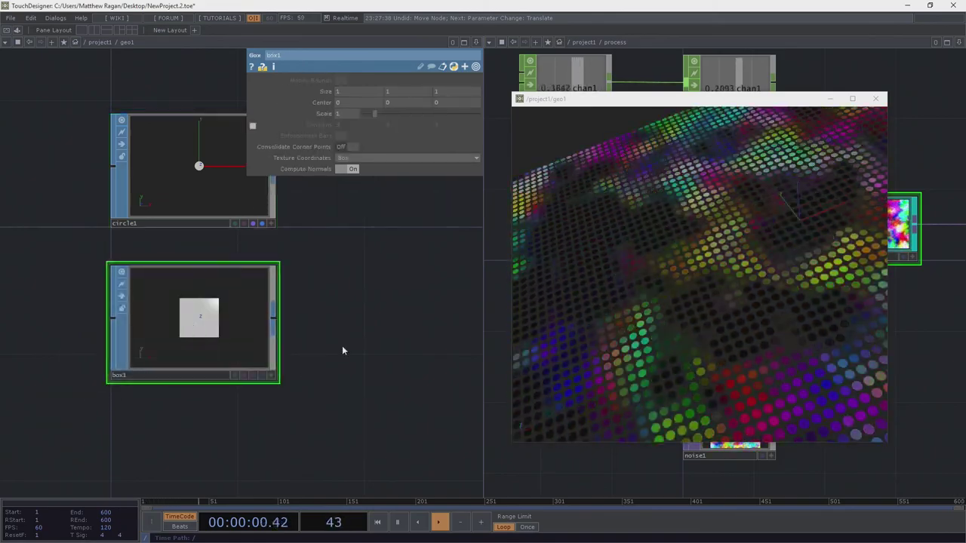
Step: Set box1's size to 0.1 on all three axes
scroll(296, 331, down, 8)
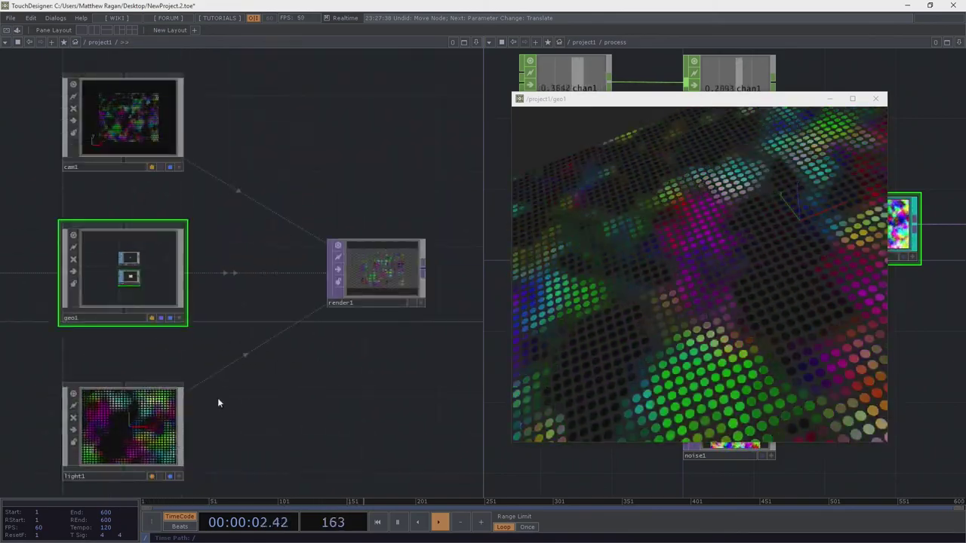
drag(280, 349, 403, 362)
scroll(270, 343, up, 6)
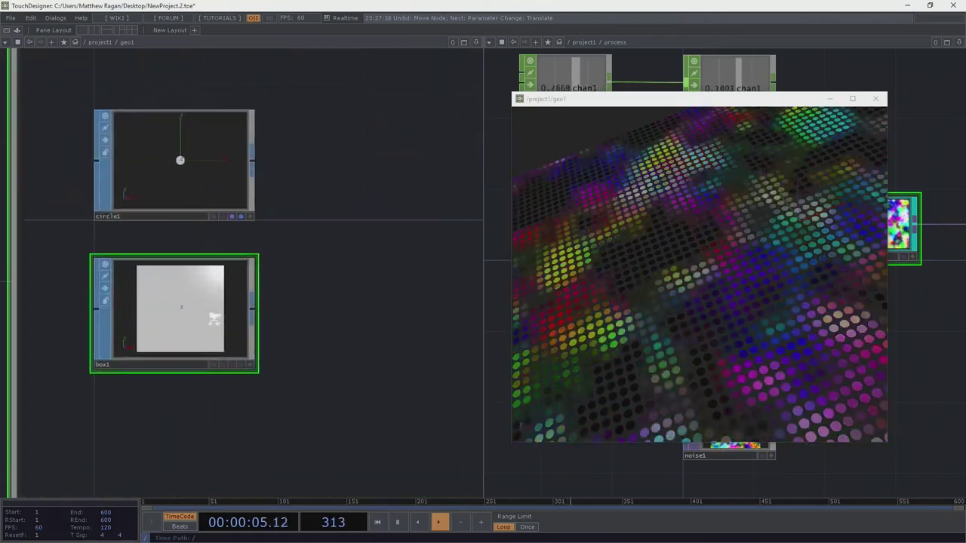
middle_drag(214, 318, 205, 316)
drag(279, 342, 309, 312)
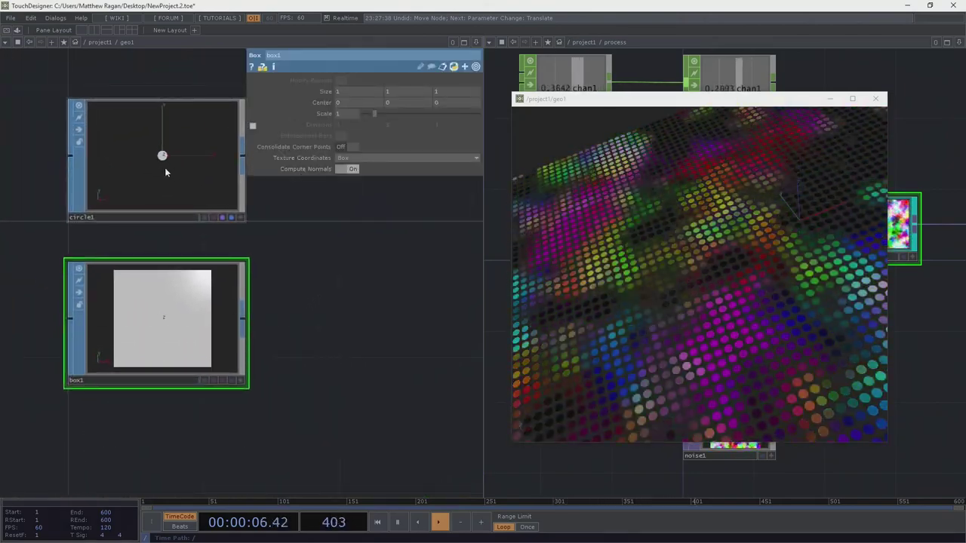
click(166, 173)
click(189, 334)
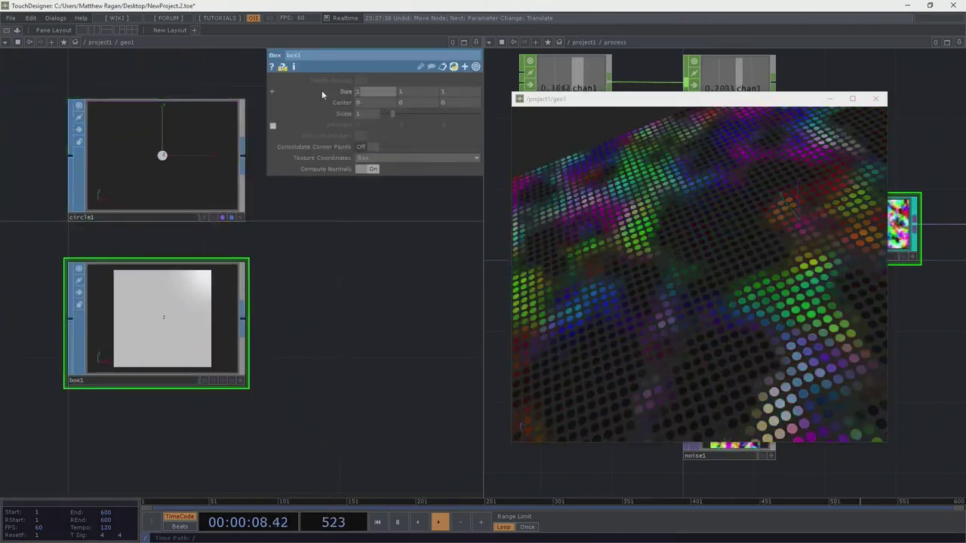
text(0.1)
key(Tab)
text(0.1)
key(Tab)
text(0.1)
key(Return)
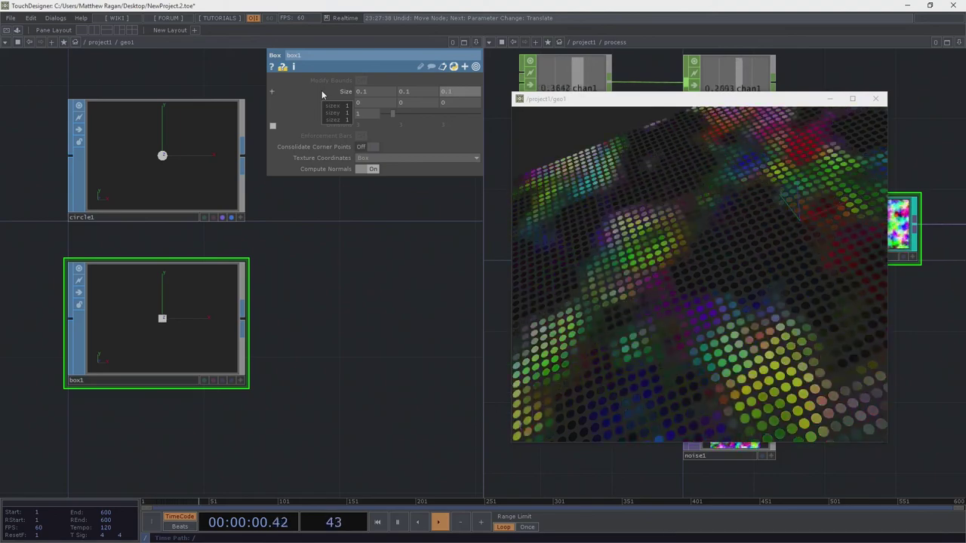
Step: Turn off circle1's render and display flags and turn on box1's so the instances use the box
click(218, 216)
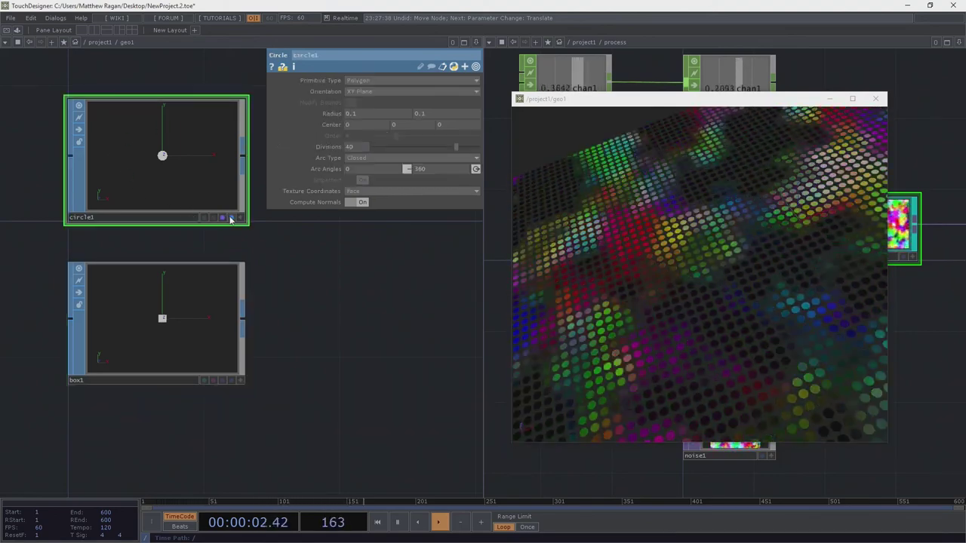
click(231, 218)
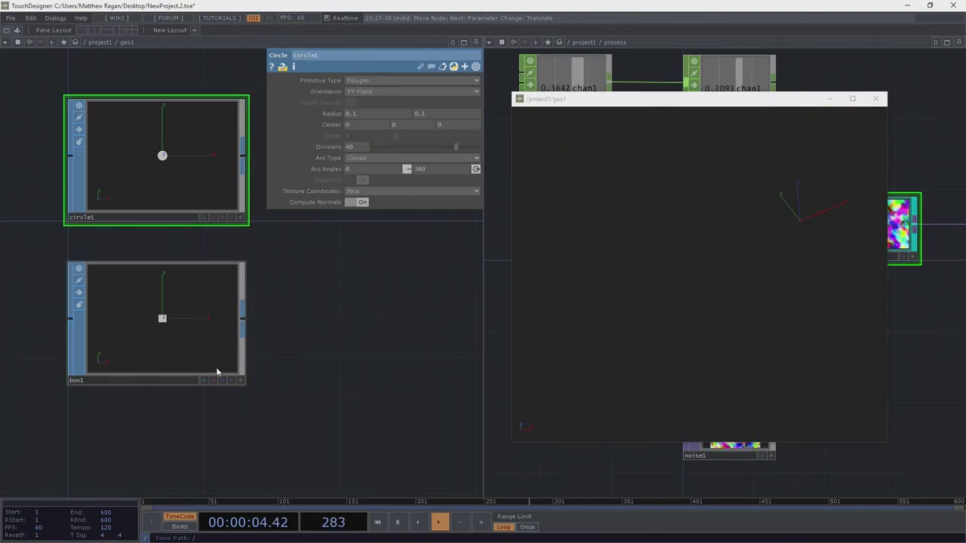
click(230, 380)
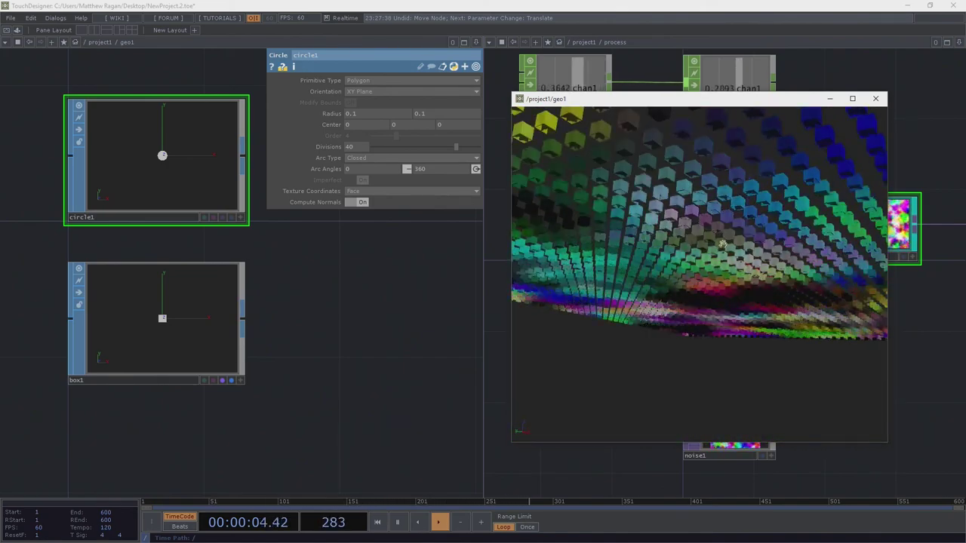
Step: Set box1's Z size to 2 and inspect the stretched box instances from several angles
click(208, 287)
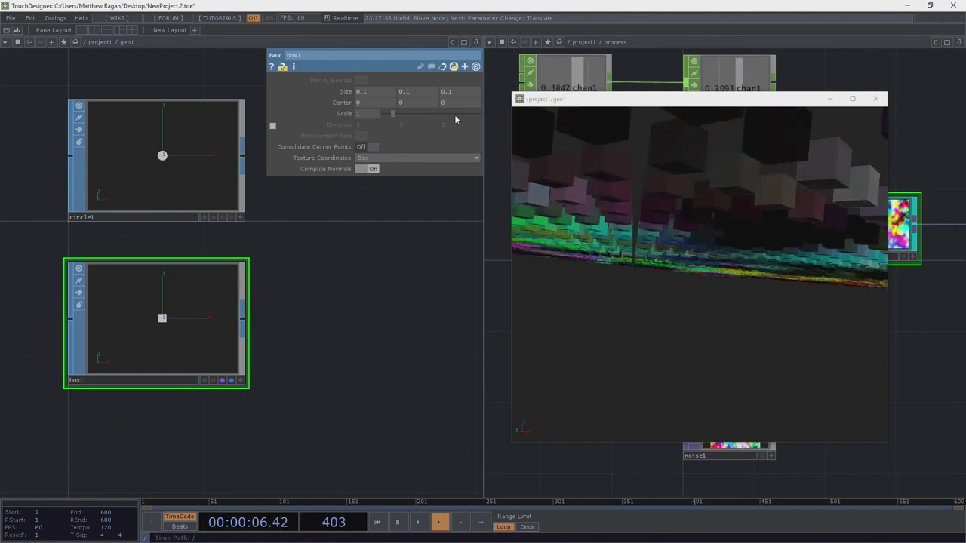
drag(458, 92, 397, 94)
text(2)
key(Return)
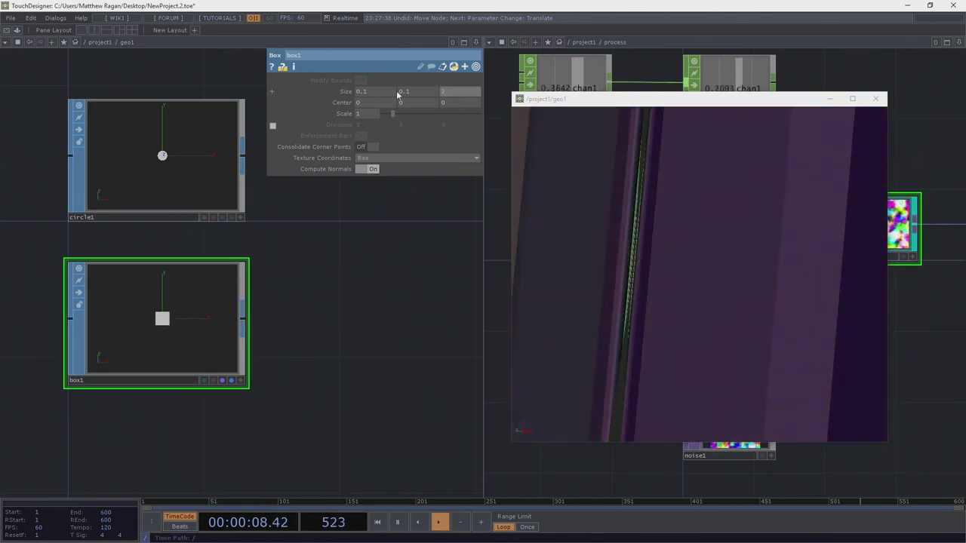
middle_drag(674, 158, 639, 329)
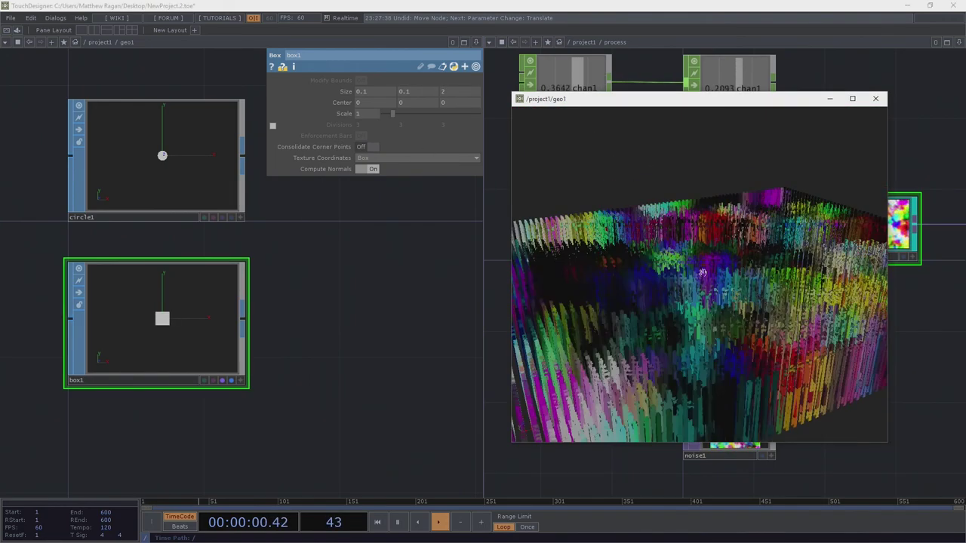
drag(726, 283, 774, 285)
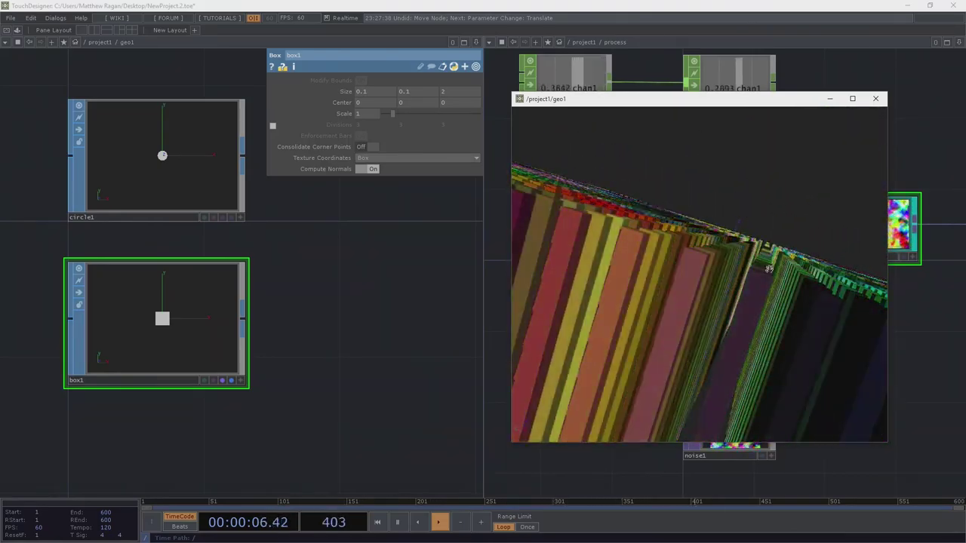
drag(740, 258, 734, 267)
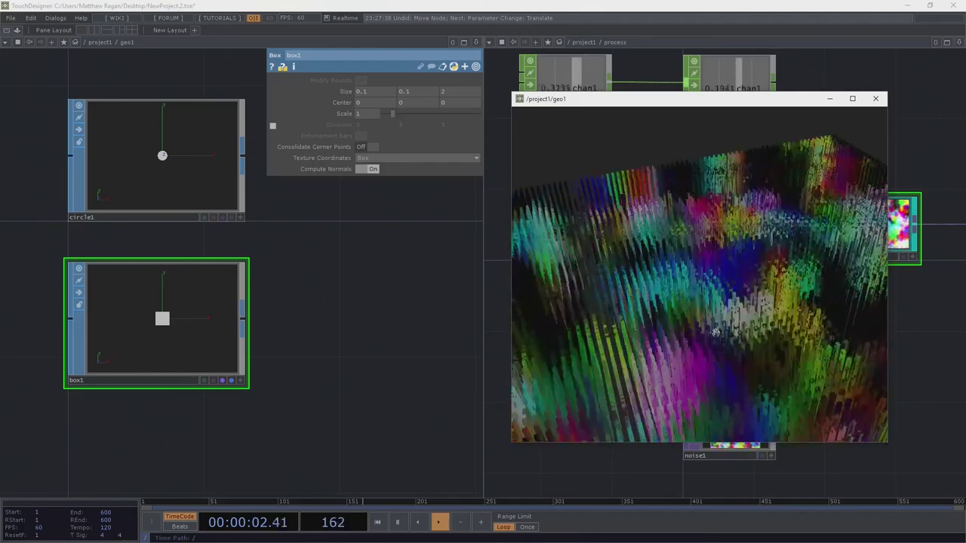
drag(715, 332, 768, 260)
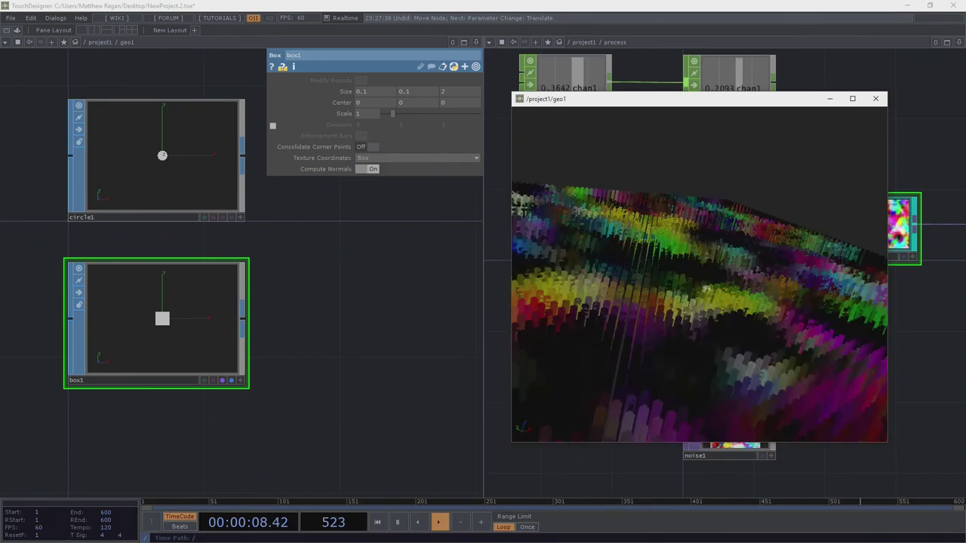
Step: Switch the render and display flags back from box1 to circle1
click(225, 218)
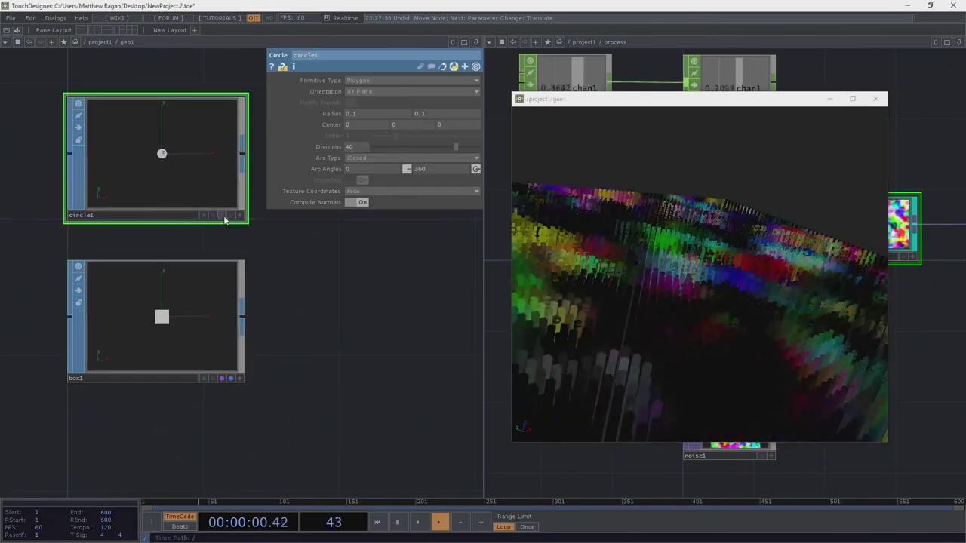
click(222, 378)
click(231, 379)
drag(292, 355, 297, 347)
drag(696, 350, 618, 370)
Step: Return to the project1 network, close the process network pane and move geo1's view window aside
drag(139, 376, 179, 299)
key(u)
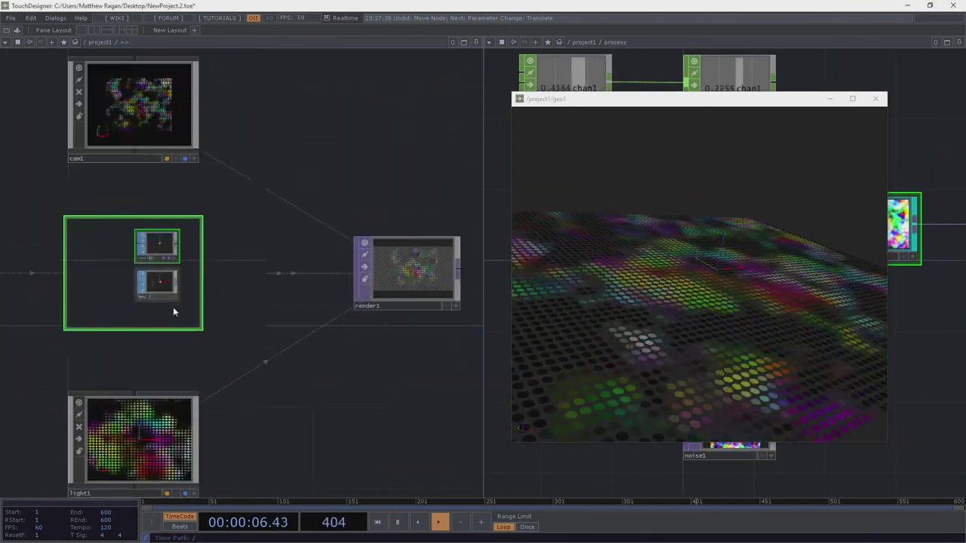
drag(307, 354, 593, 353)
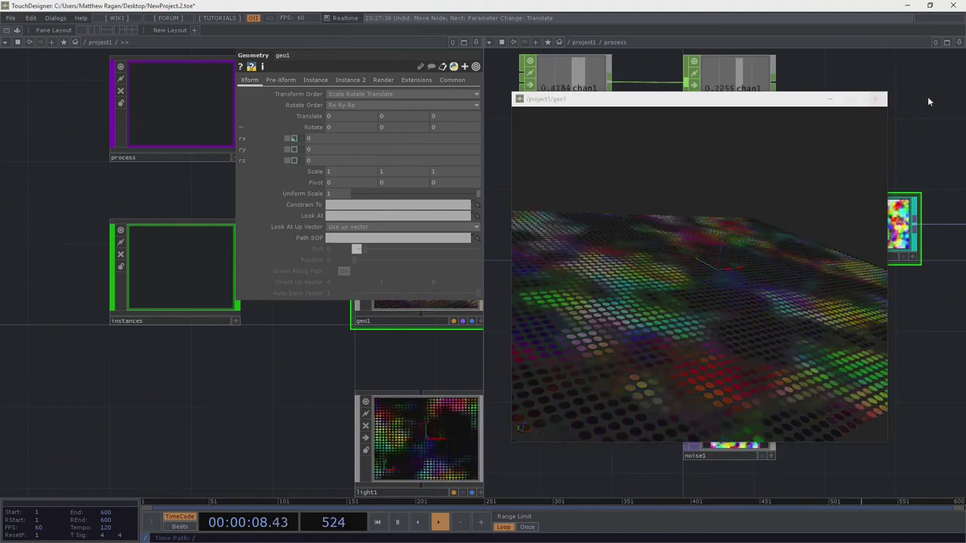
click(958, 43)
click(923, 113)
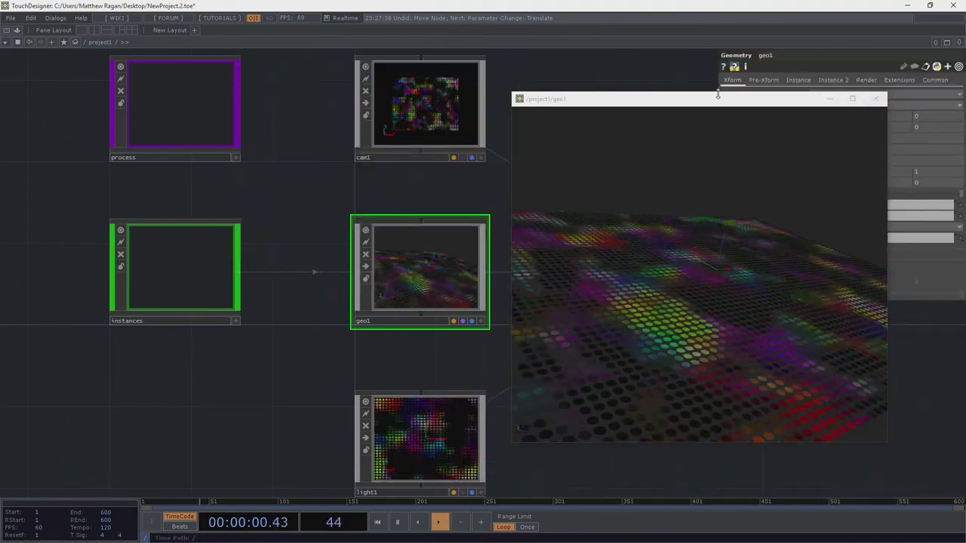
drag(719, 102, 222, 161)
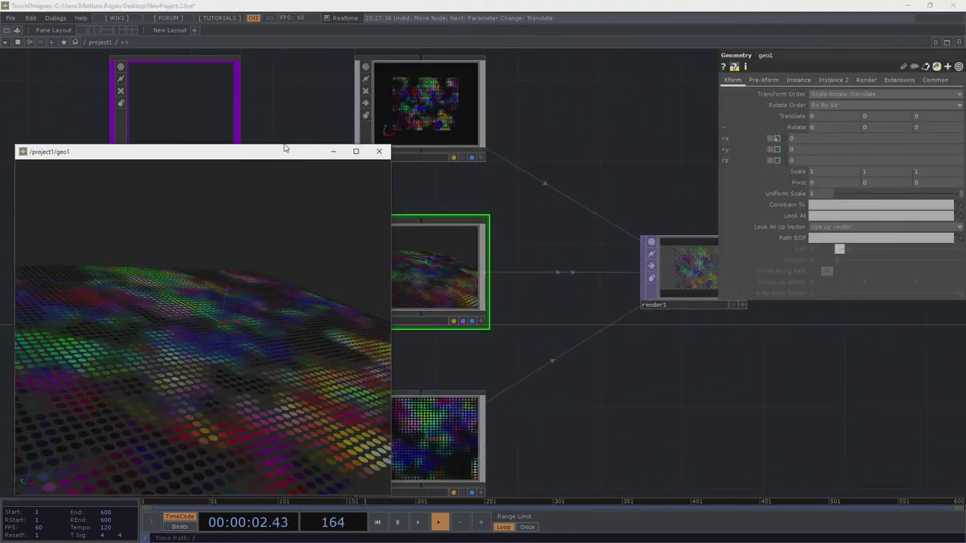
drag(287, 153, 291, 258)
Step: Enter the instances network and move topto1 and shuffle1 further below sopto1 to make room
drag(302, 206, 587, 183)
scroll(459, 255, up, 4)
scroll(462, 257, up, 4)
drag(725, 264, 771, 244)
drag(510, 381, 548, 292)
scroll(548, 292, down, 1)
scroll(548, 292, down, 2)
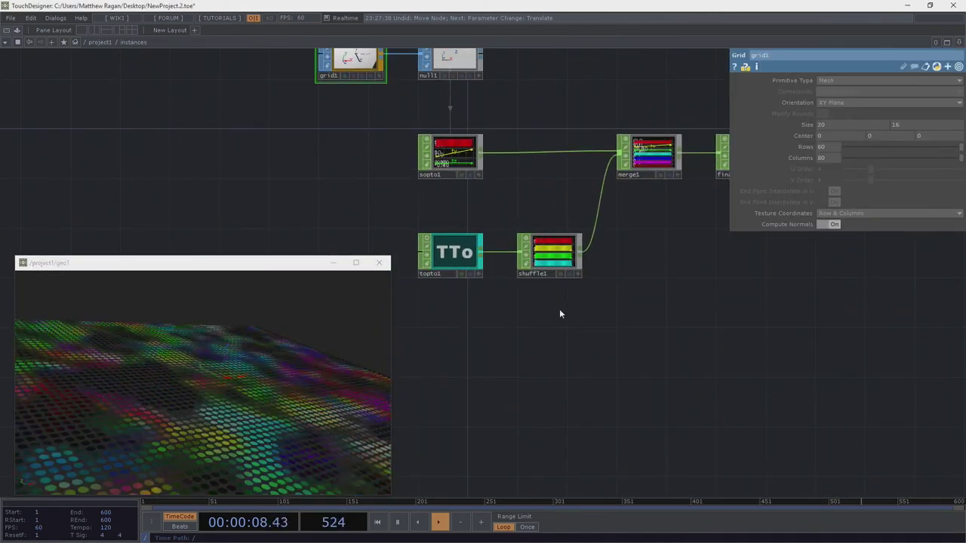
right_drag(588, 360, 450, 234)
drag(549, 317, 557, 251)
drag(525, 197, 477, 287)
drag(501, 222, 360, 282)
drag(504, 284, 429, 289)
Step: Move merge1 and final further away from sopto1 to free space for more operators
right_drag(616, 274, 460, 134)
drag(437, 149, 578, 157)
scroll(577, 155, up, 5)
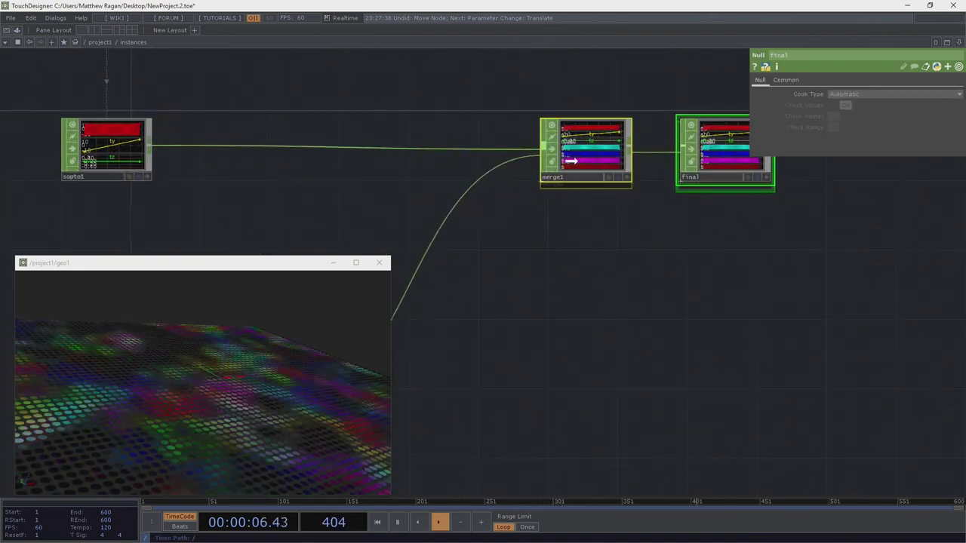
click(575, 151)
drag(260, 150, 425, 156)
right_click(319, 152)
text(dr)
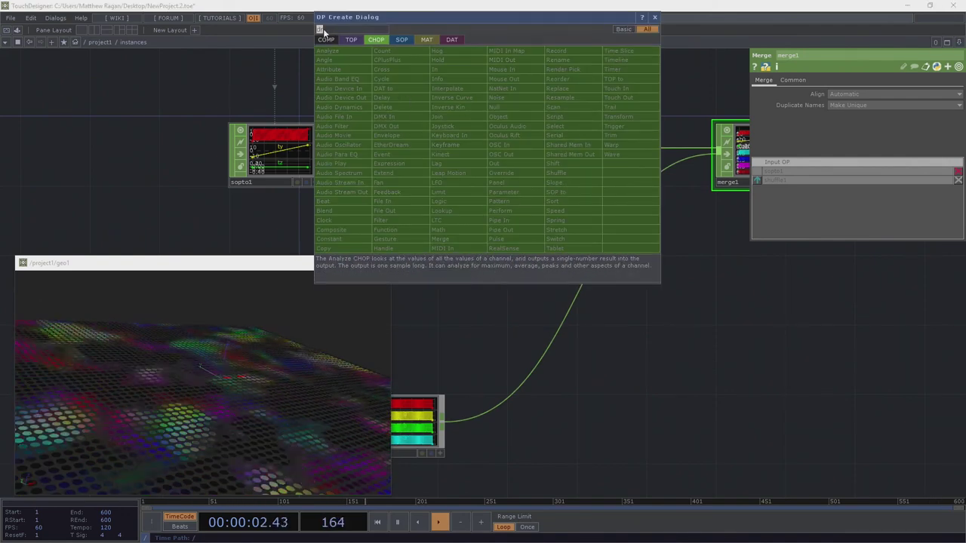
click(553, 175)
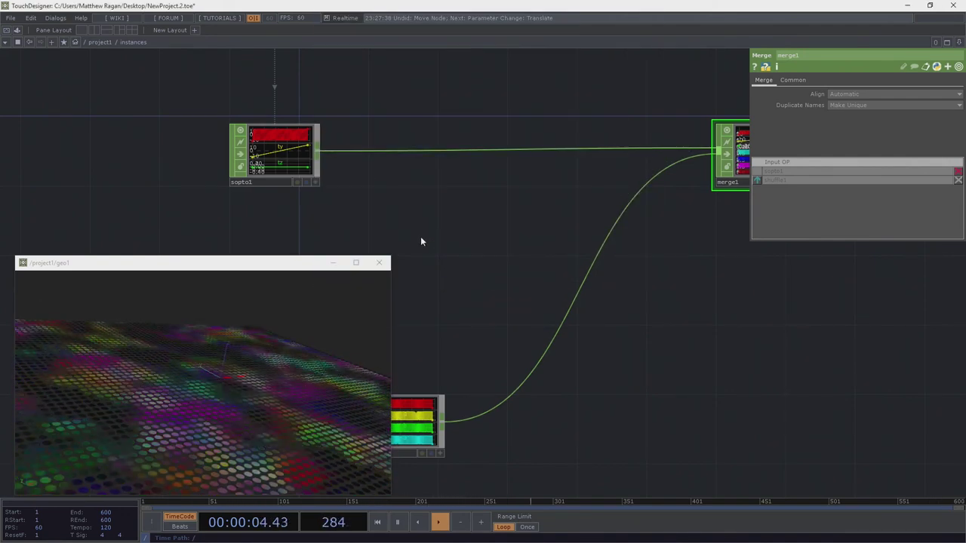
Step: Add a Noise CHOP to the instances network between sopto1 and topto1
key(Tab)
text(noise)
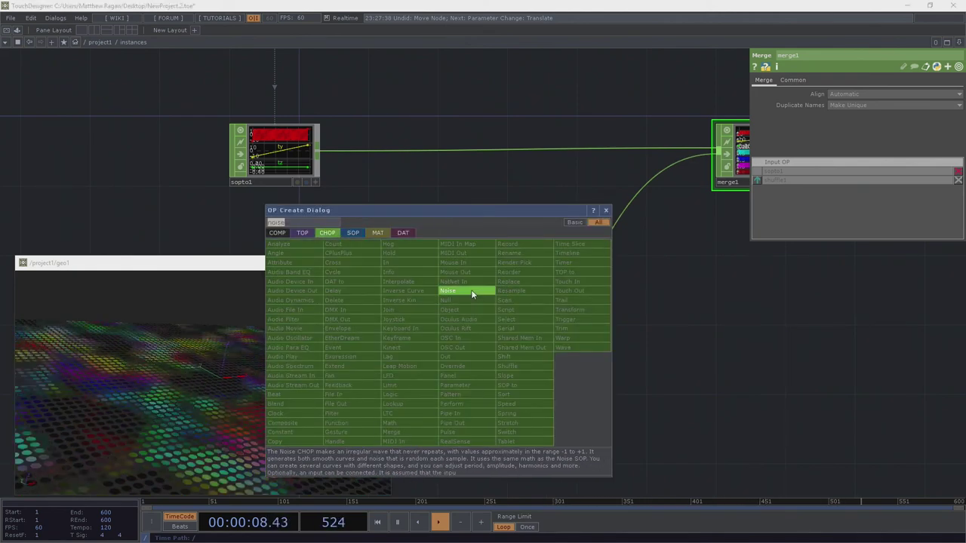
click(472, 292)
drag(482, 293, 620, 253)
drag(563, 192, 410, 215)
scroll(431, 201, up, 2)
drag(546, 230, 622, 240)
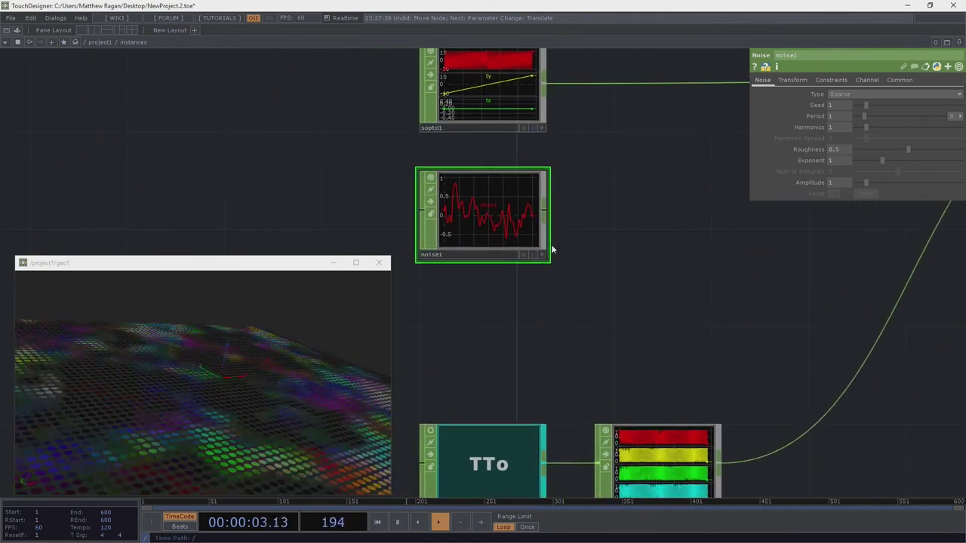
Step: Name noise1's channel tz
click(827, 82)
click(798, 81)
click(868, 80)
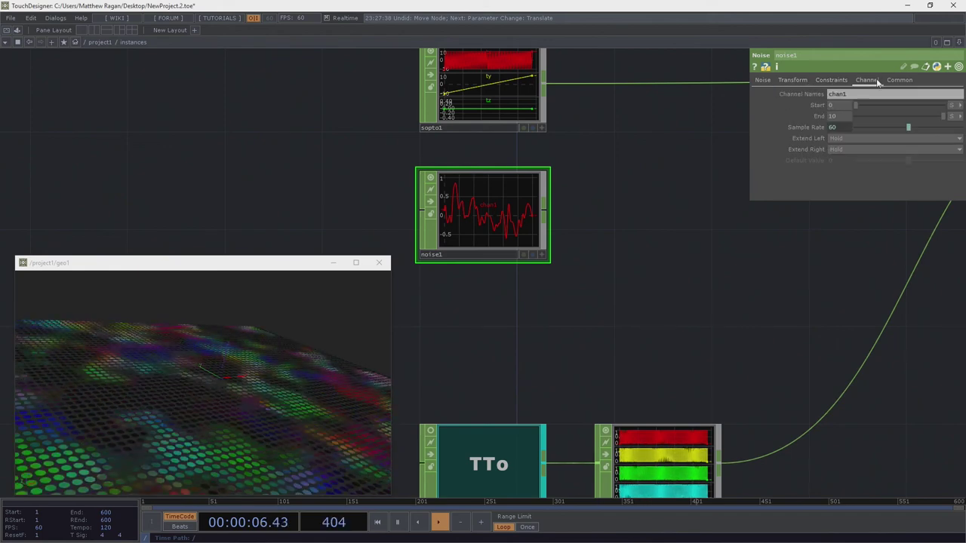
text(tz)
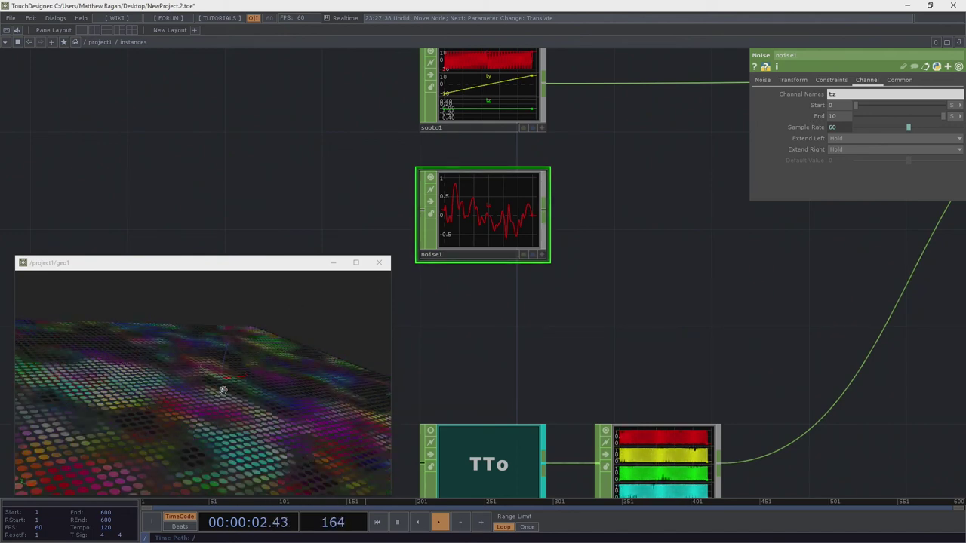
drag(542, 343, 549, 353)
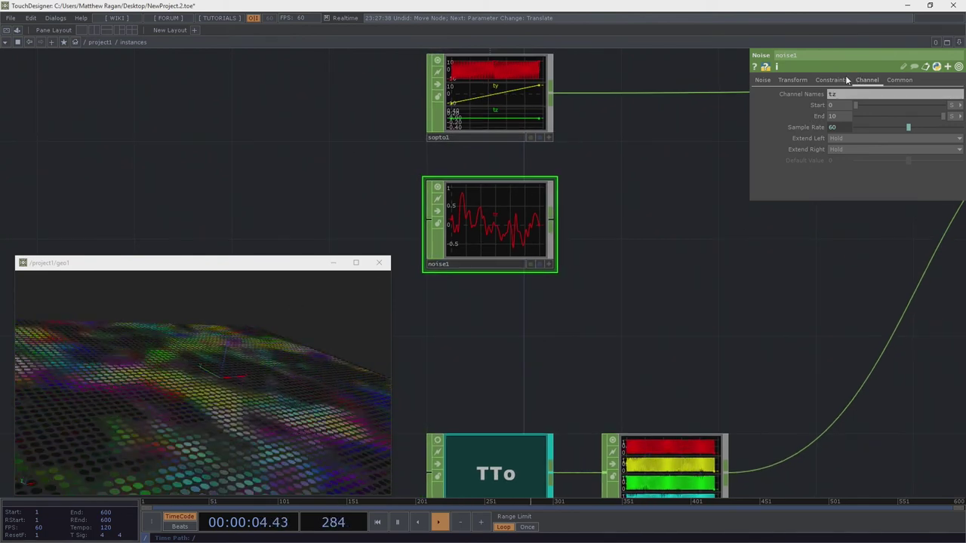
drag(695, 205, 715, 265)
click(793, 80)
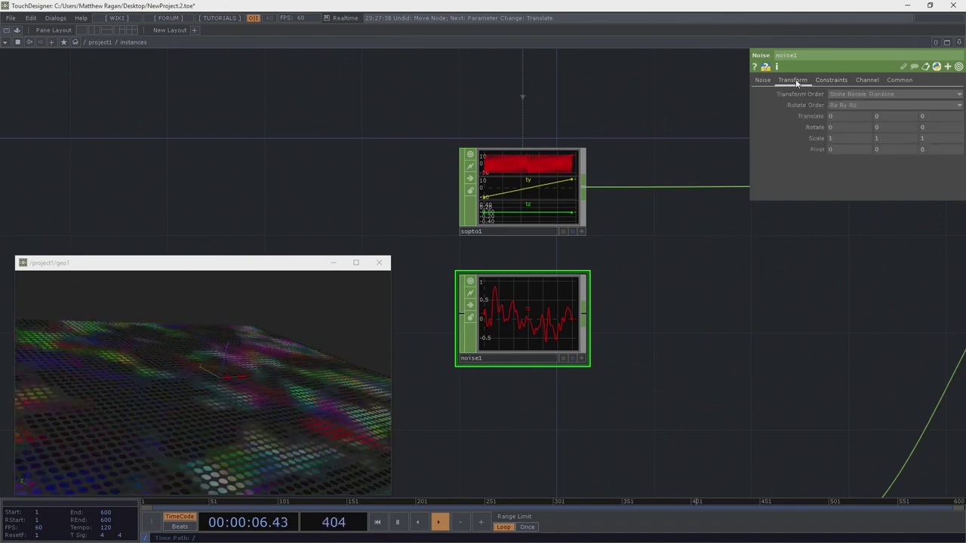
click(878, 83)
drag(682, 182, 687, 249)
middle_drag(687, 249, 683, 128)
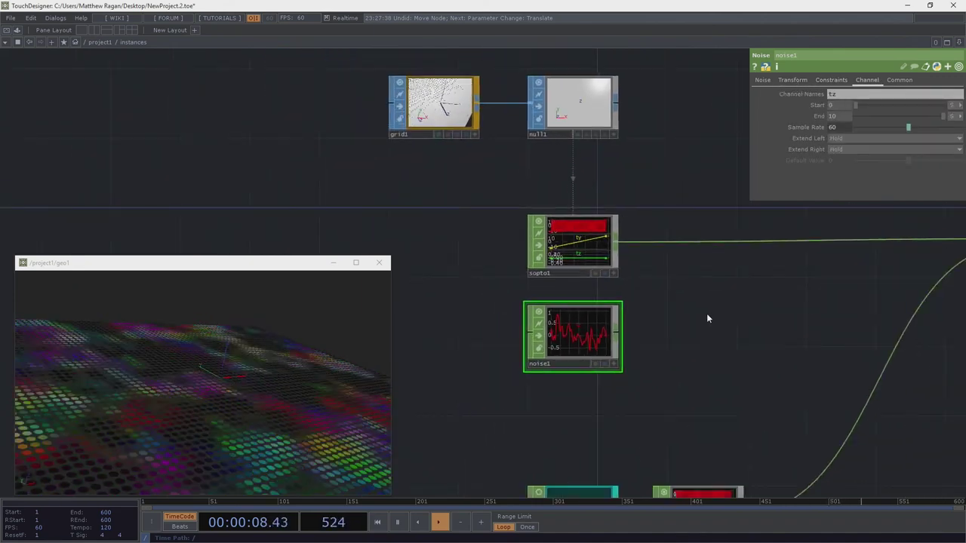
drag(707, 317, 701, 304)
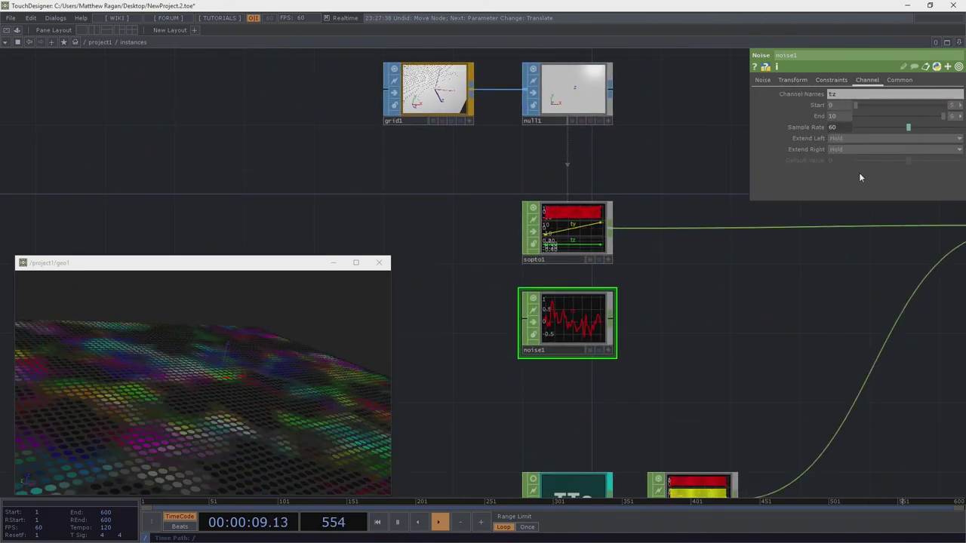
Step: Switch noise1's Start and End units to samples and drive End with the expression op( 'null1' ).numPoints - 1
click(961, 117)
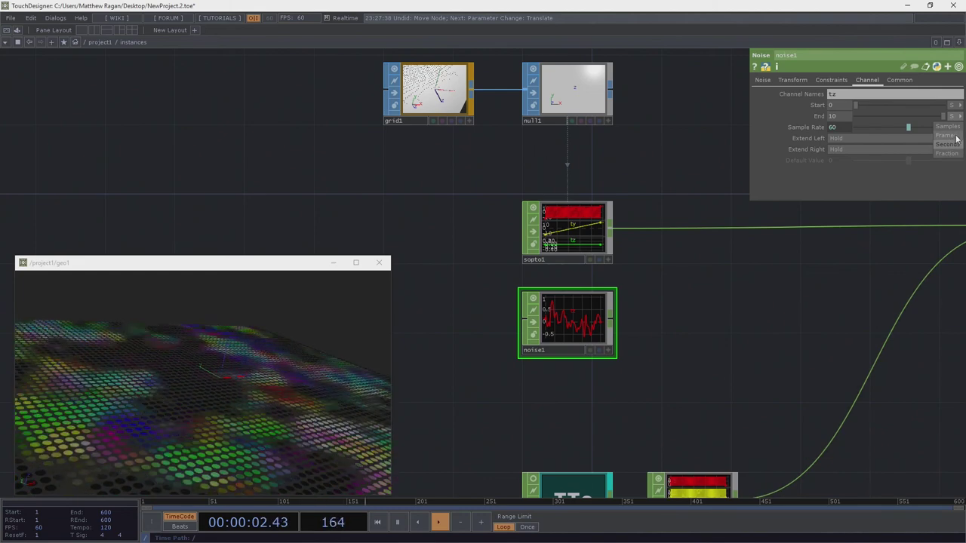
click(958, 132)
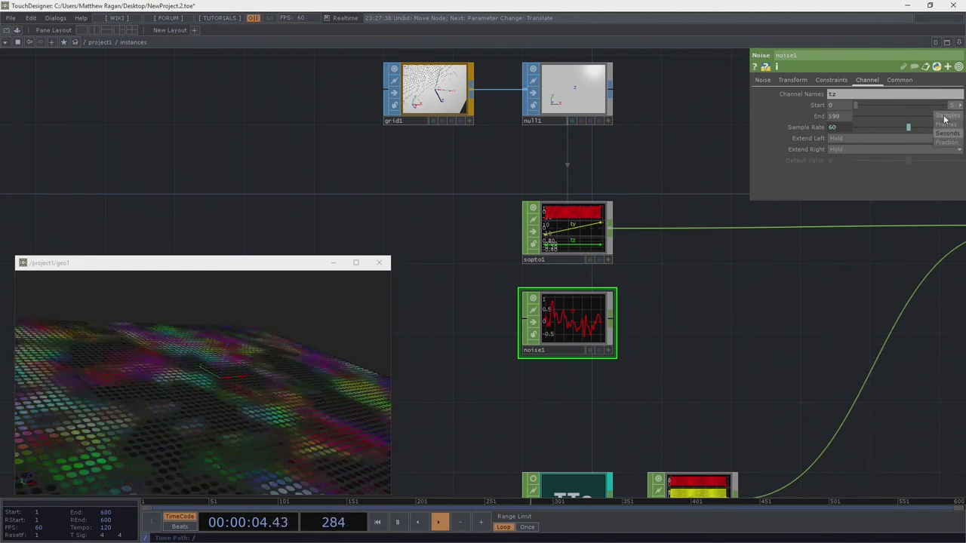
click(818, 116)
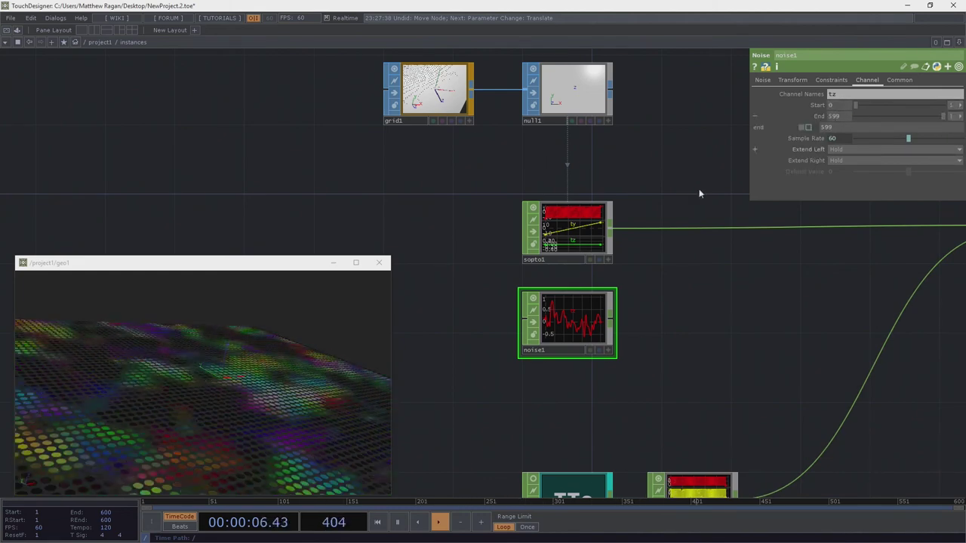
middle_click(584, 320)
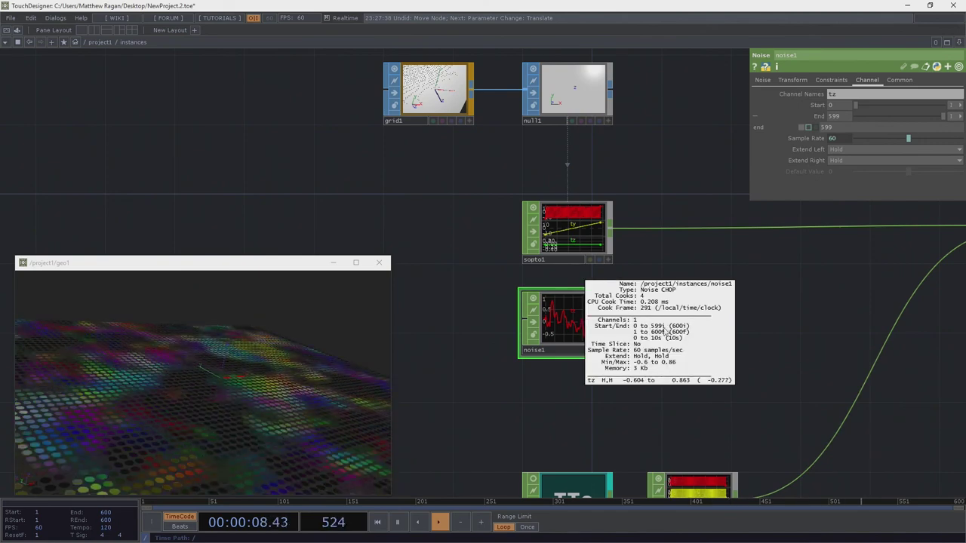
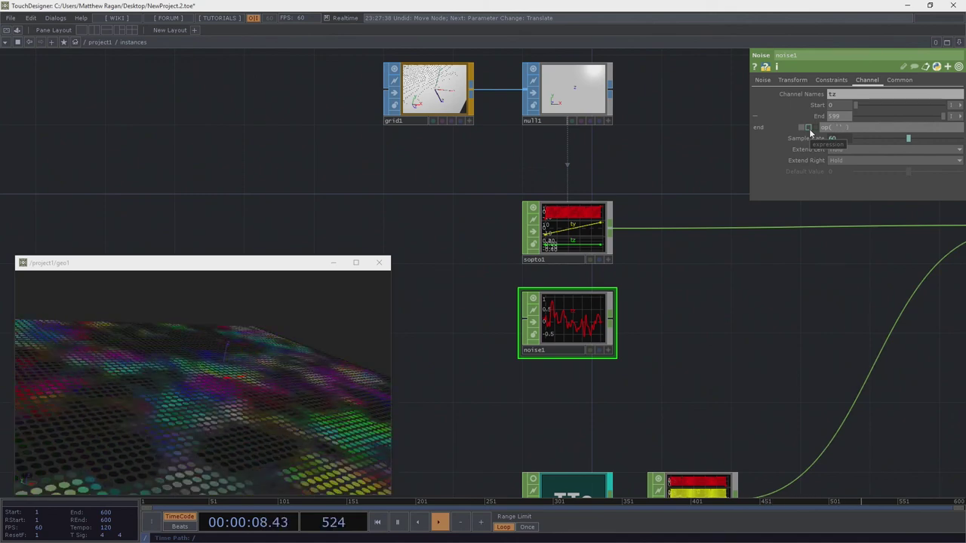
text(null1' ))
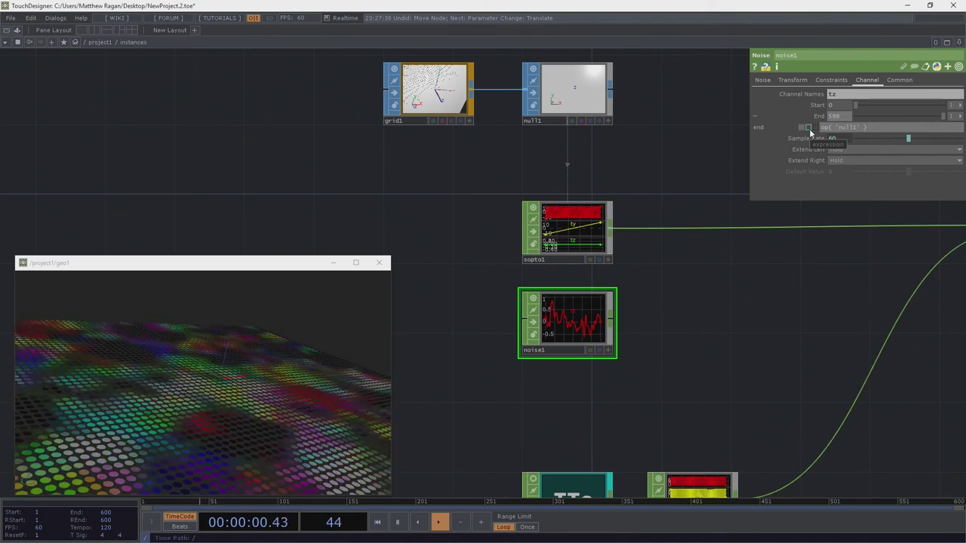
text(.numPo)
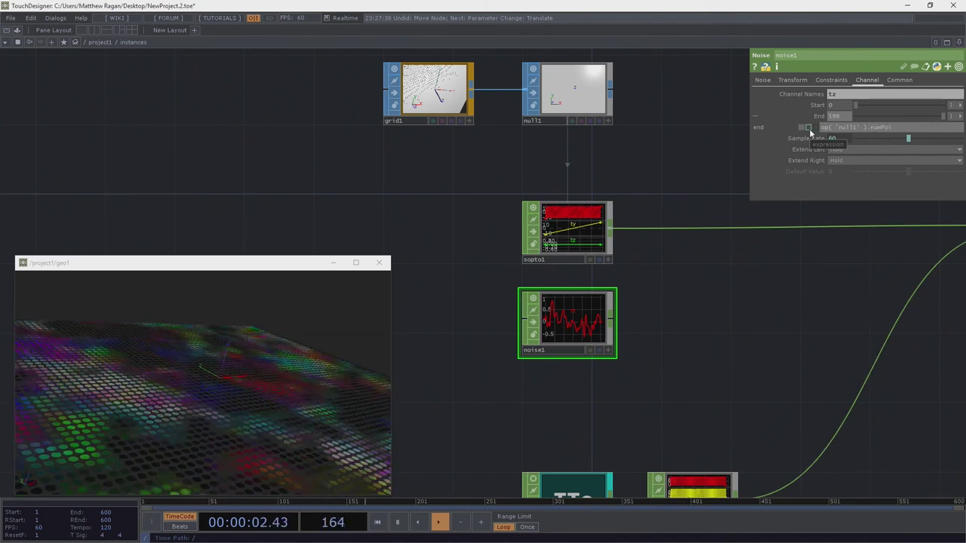
text(ints)
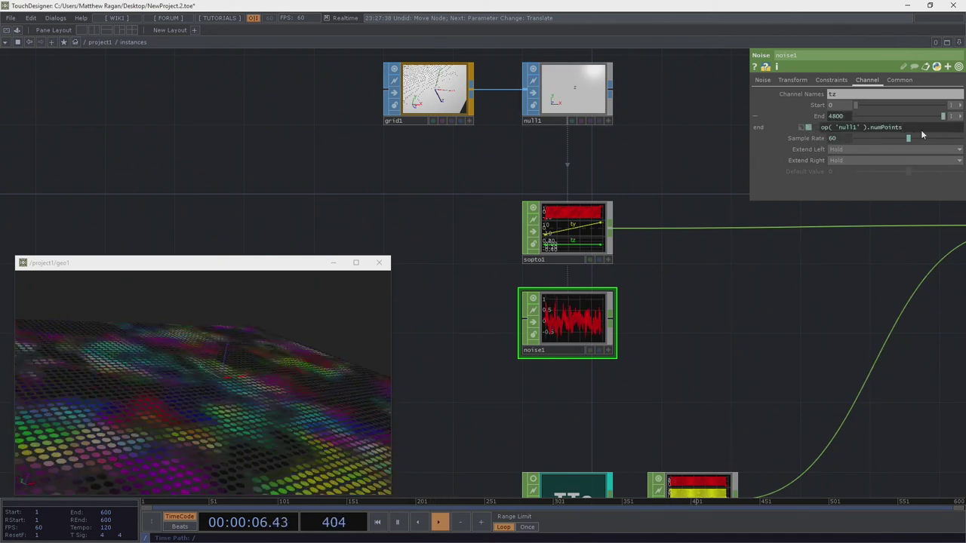
text(-)
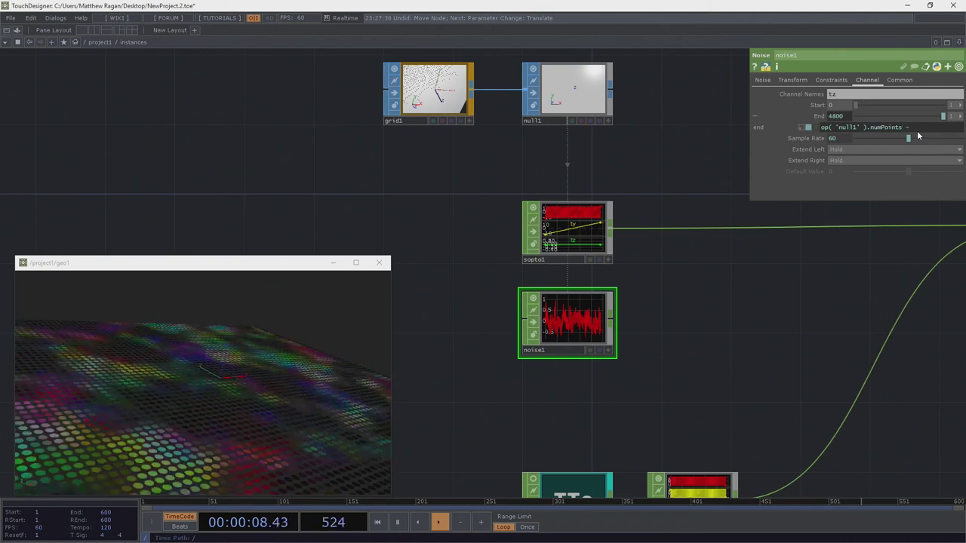
text( 1)
key(Return)
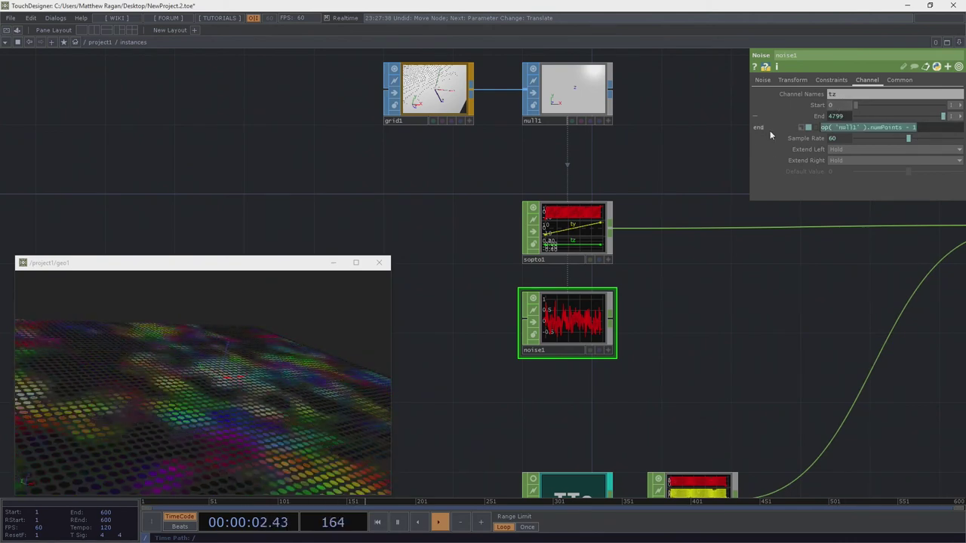
Step: Drive noise1's Amplitude with the expression op( 'null1' ).numPoints - 1
drag(591, 324, 611, 304)
scroll(612, 304, up, 3)
drag(716, 287, 694, 347)
click(763, 79)
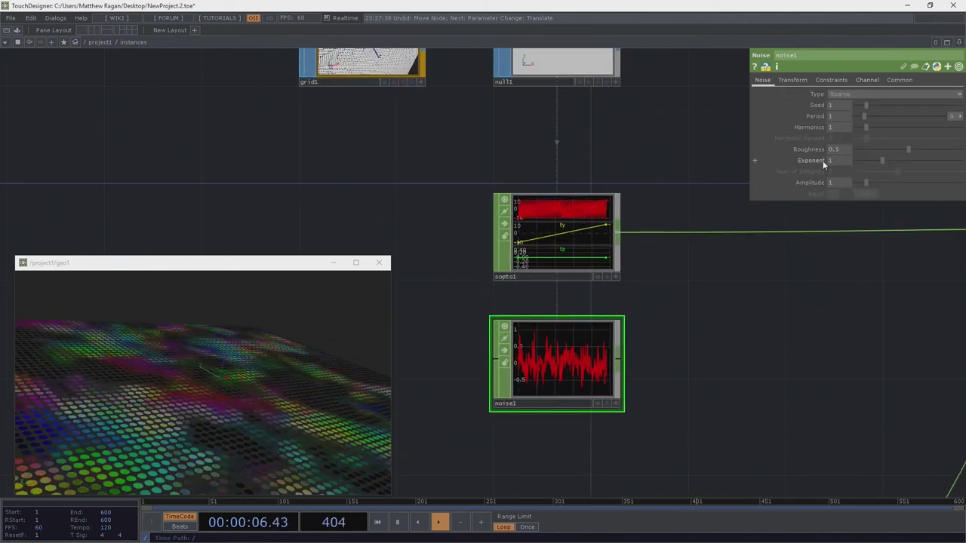
click(807, 182)
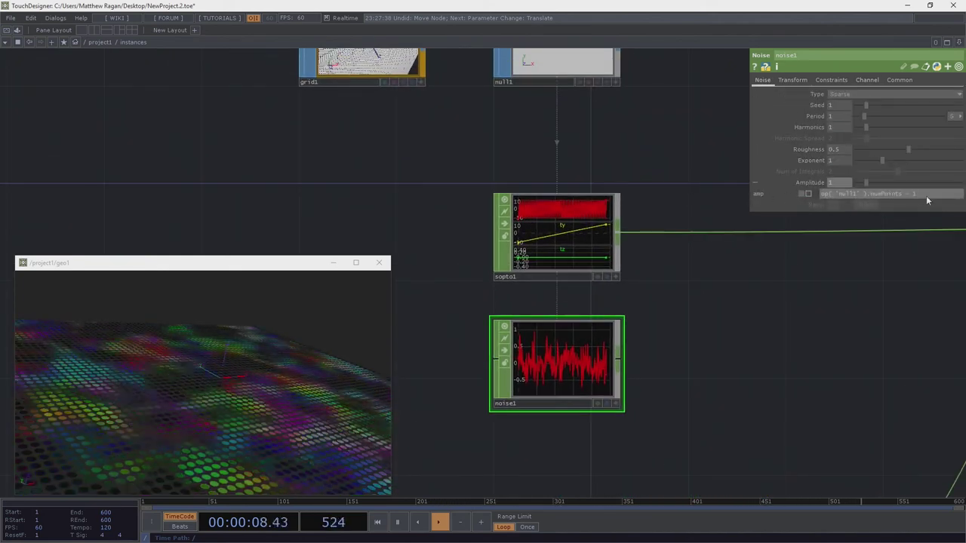
Step: Switch noise1's Period unit to samples and give Period the expression op( 'null1' ).numPoints - 1
click(819, 117)
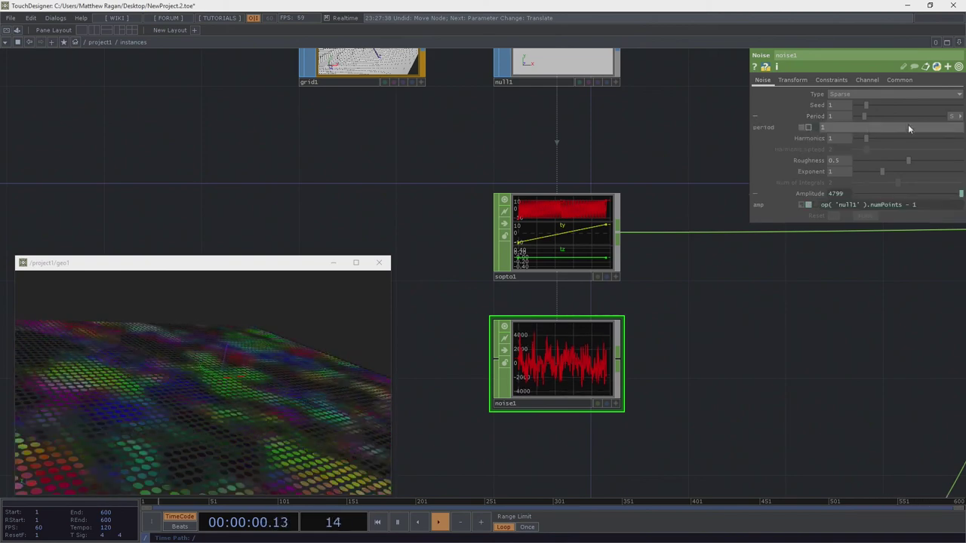
click(952, 116)
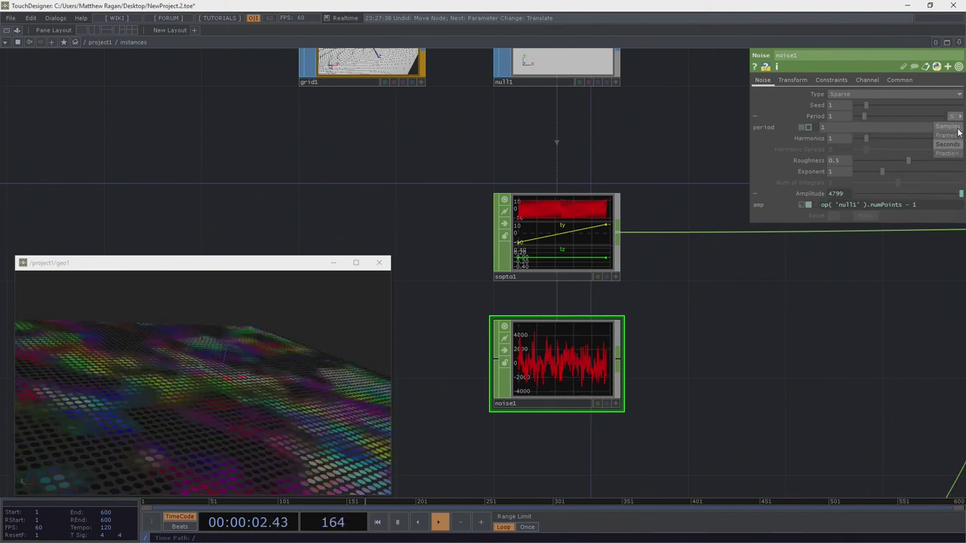
click(950, 126)
click(819, 129)
text(op( 'null1' ).numPoints - 1)
drag(743, 236, 745, 232)
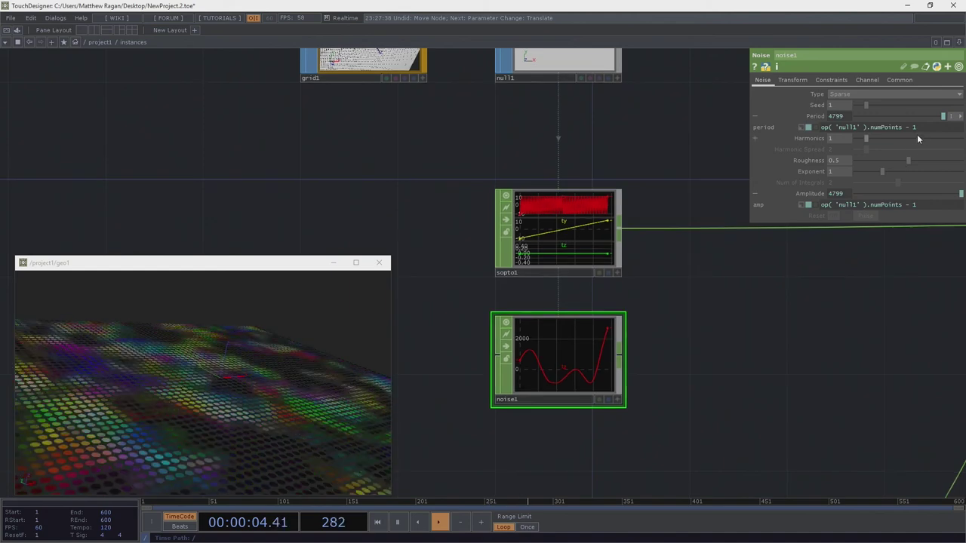
Step: Set noise1's Harmonics to 5 and shorten its Period expression to op( 'null1' ).numPoints
click(917, 138)
key(BackSpace)
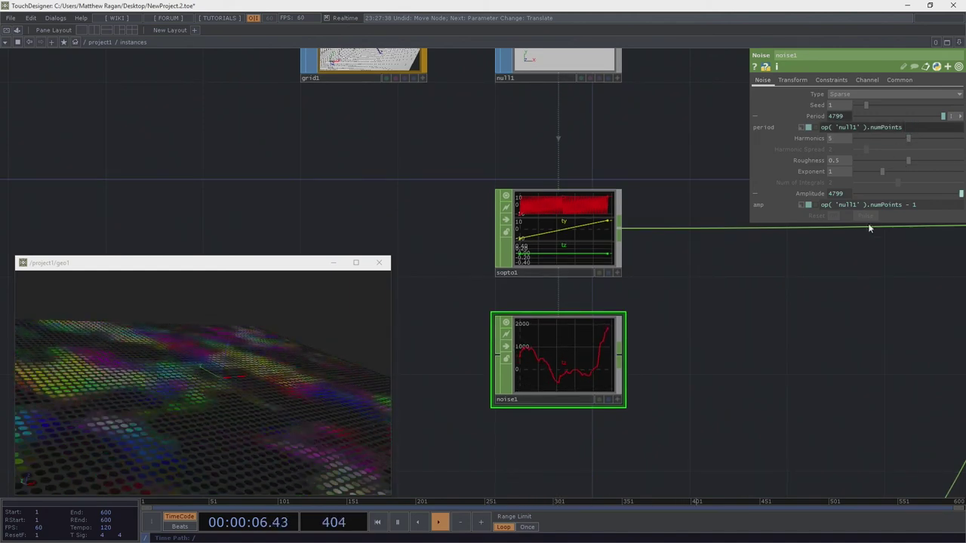
key(Return)
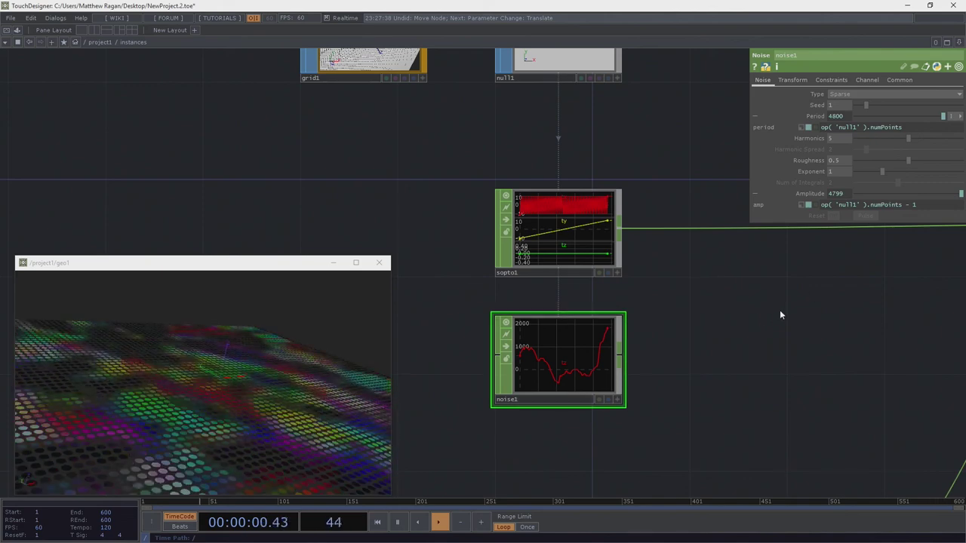
Step: Return noise1's Period and Amplitude to a constant 1 and check the operator's channel and sample information
scroll(623, 358, up, 2)
middle_click(547, 387)
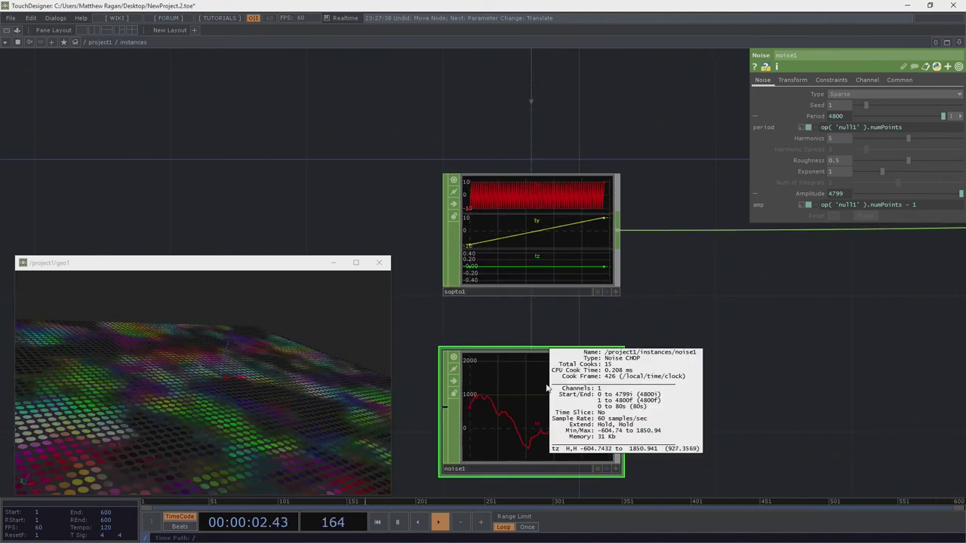
drag(709, 331, 756, 309)
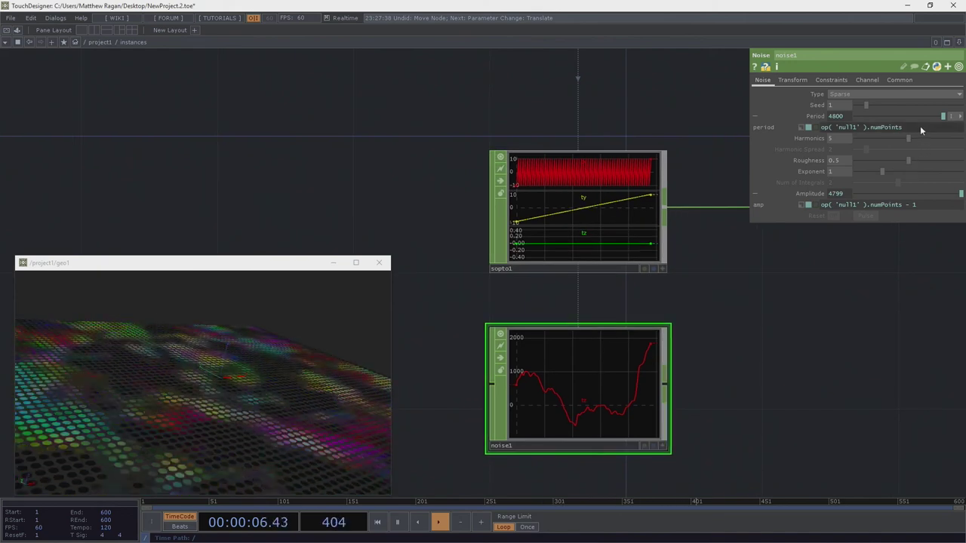
key(Return)
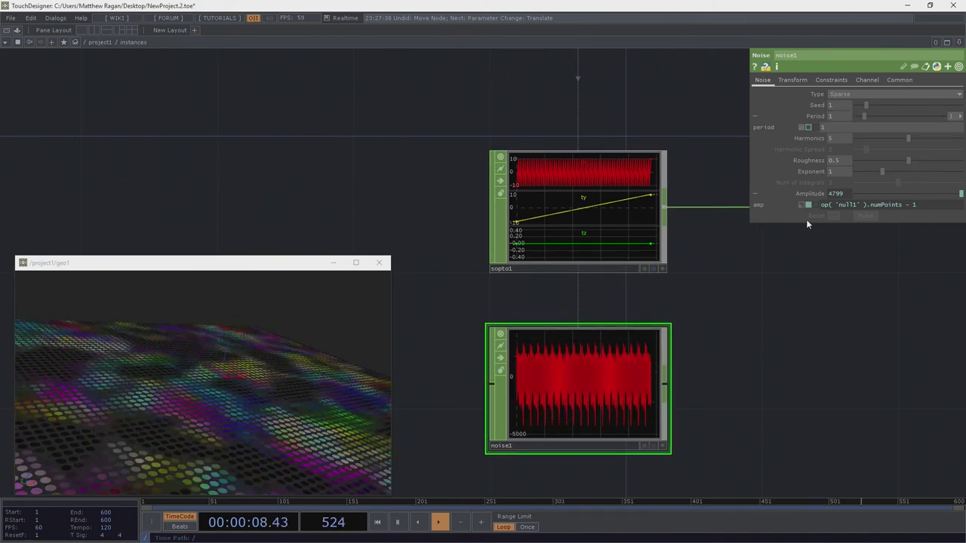
click(807, 204)
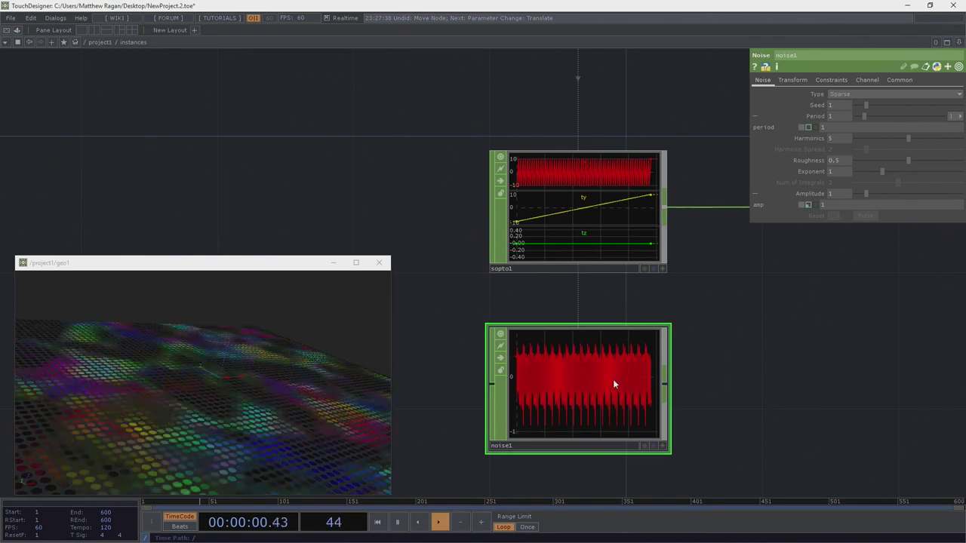
drag(747, 337, 770, 330)
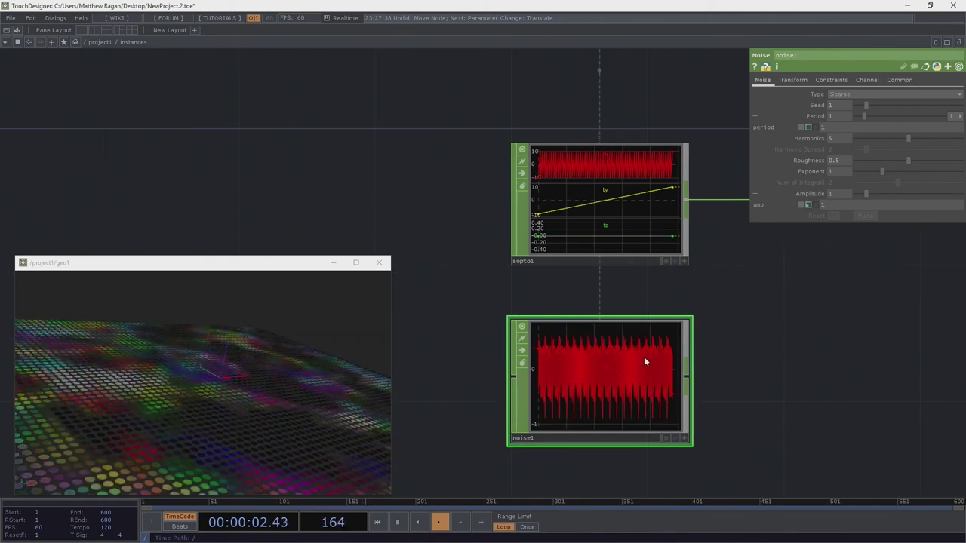
middle_click(645, 362)
scroll(585, 381, down, 5)
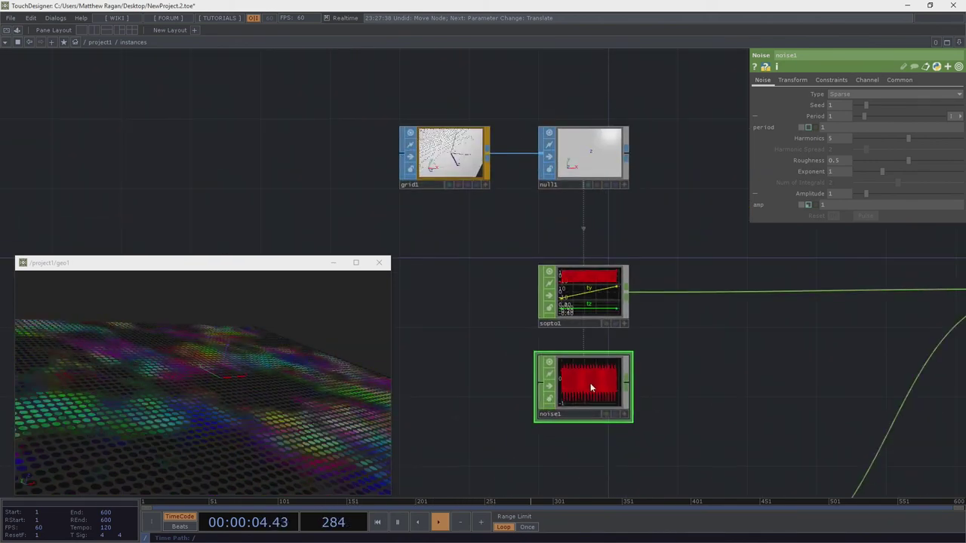
scroll(592, 386, up, 3)
middle_click(591, 386)
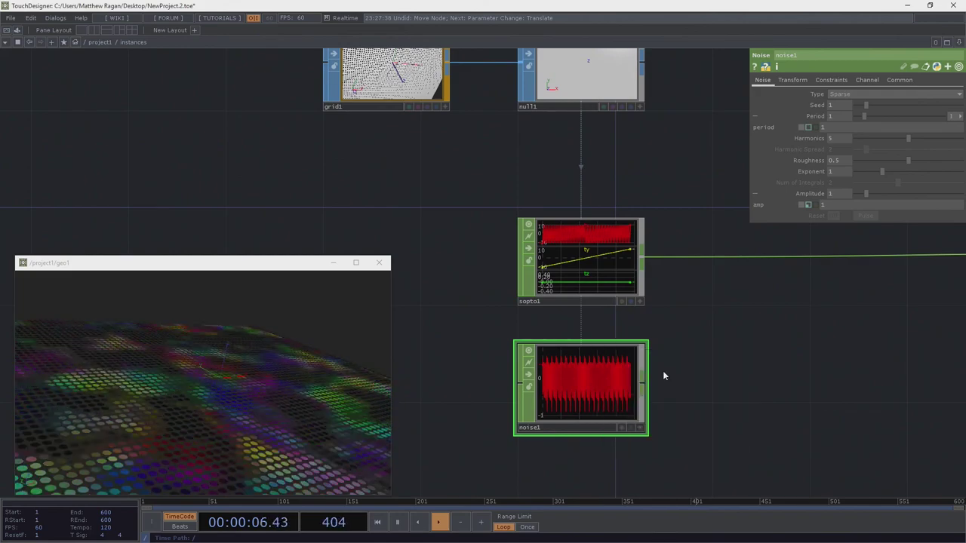
Step: Insert a Replace CHOP into the connection between sopto1 and merge1
drag(769, 356, 645, 362)
scroll(648, 366, down, 2)
right_click(649, 296)
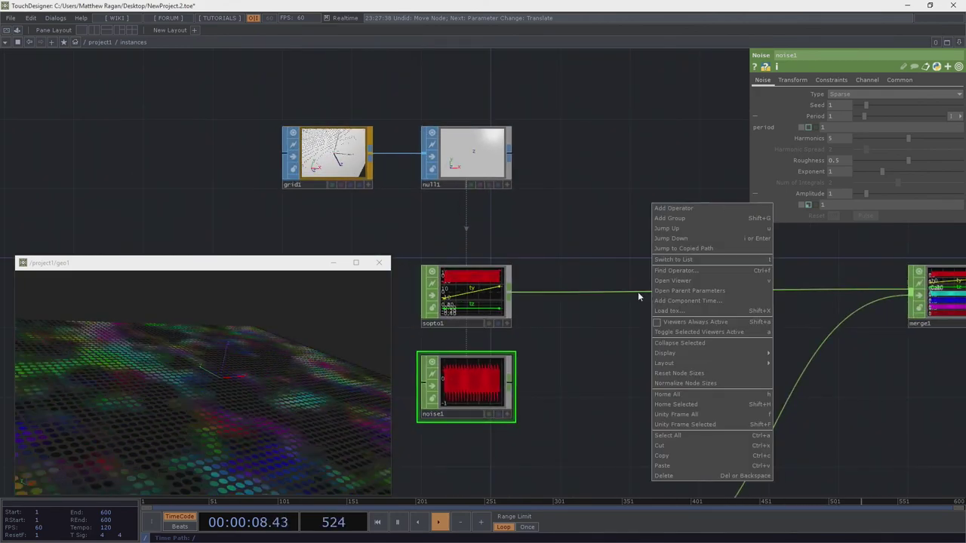
click(638, 292)
right_click(639, 292)
click(678, 278)
text(repl)
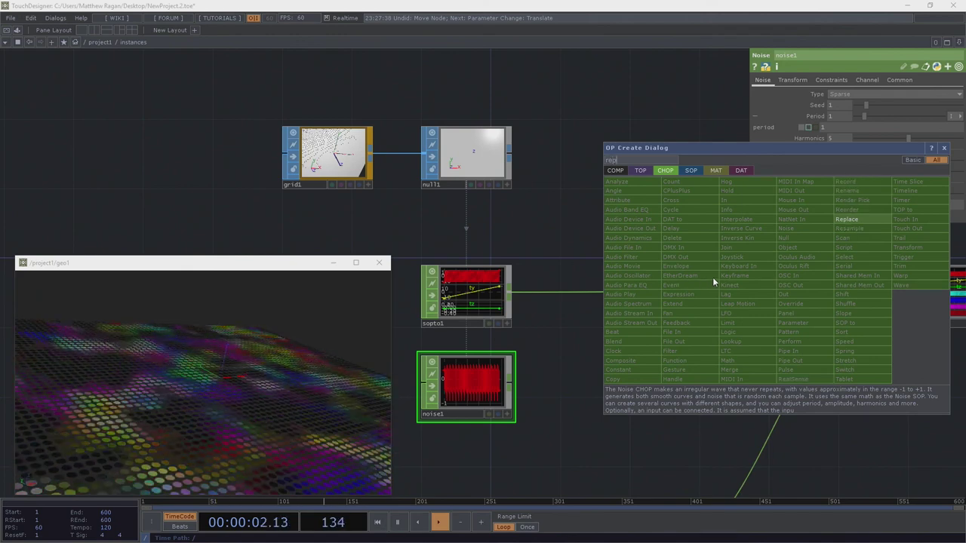
key(Return)
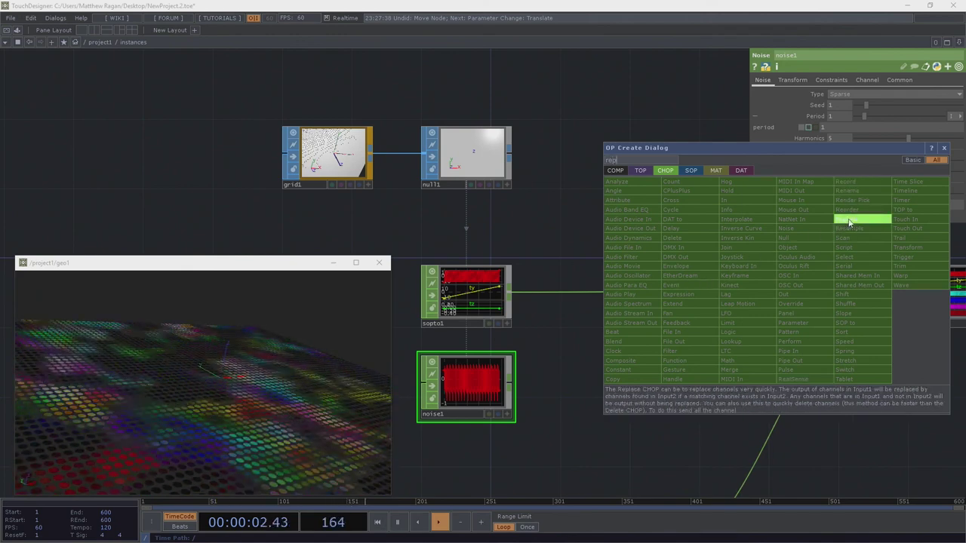
click(694, 298)
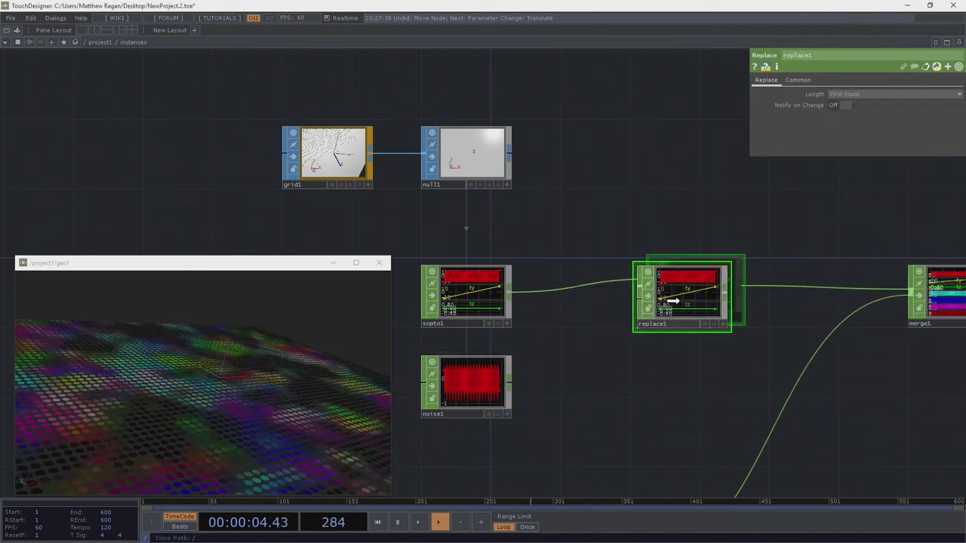
scroll(675, 303, up, 3)
drag(666, 313, 657, 316)
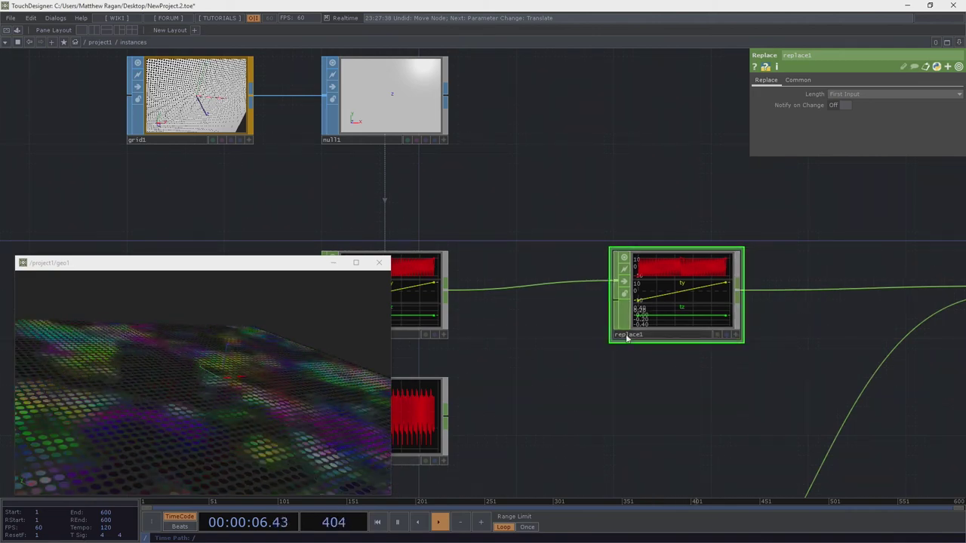
Step: Connect noise1 to the second input of replace1 so its tz channel replaces the one from sopto1
drag(590, 377, 725, 339)
middle_click(531, 264)
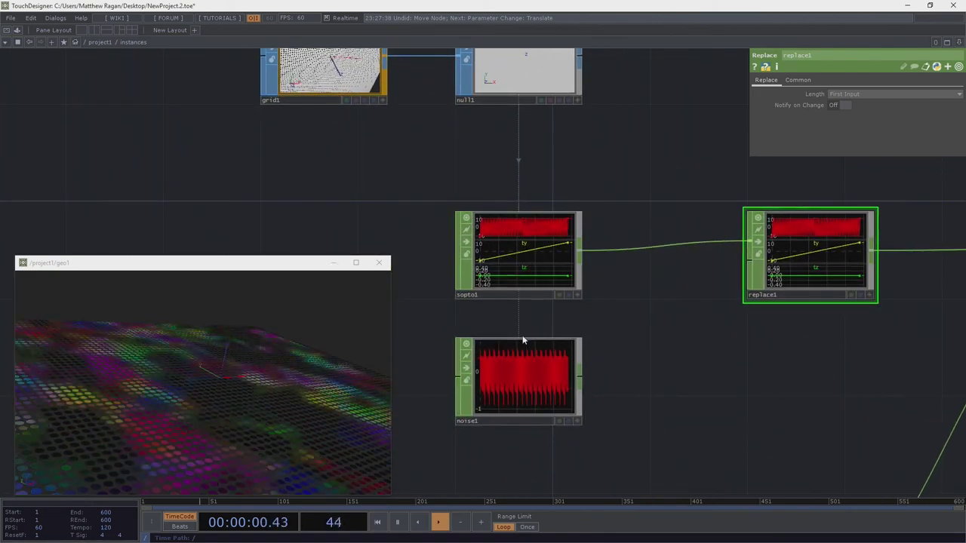
scroll(523, 343, up, 2)
click(525, 354)
scroll(601, 340, down, 3)
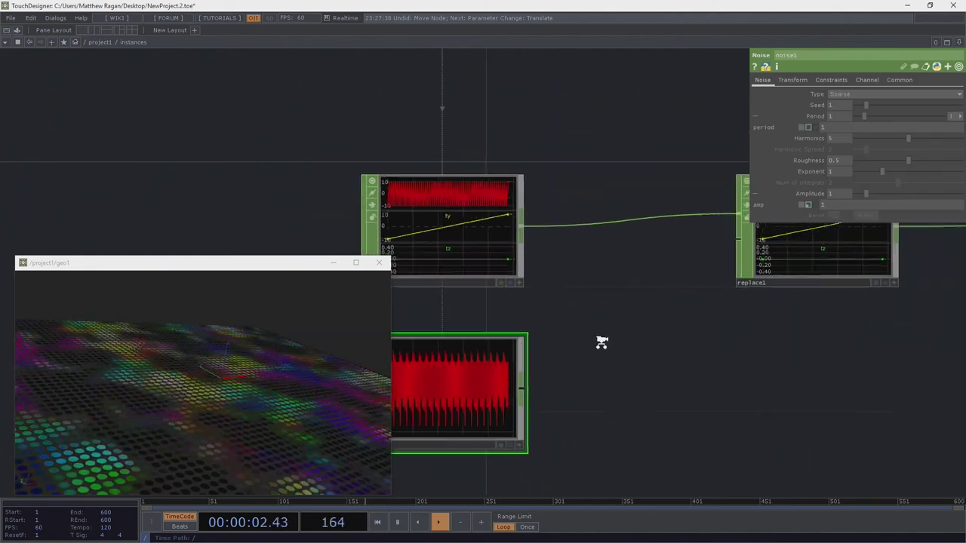
drag(539, 373, 710, 261)
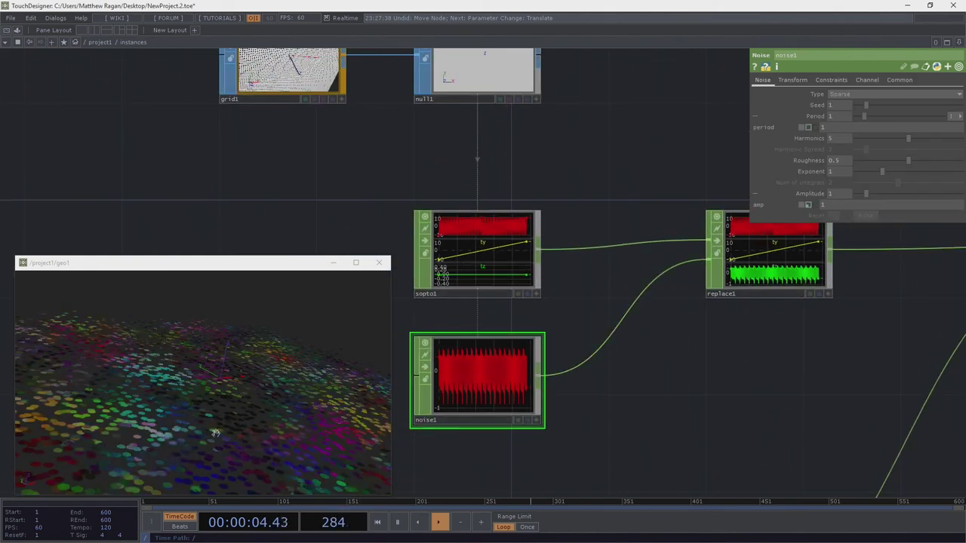
Step: Examine the depth-displaced circles from several angles in the geo1 viewer and take a closer look at noise1's waveform
click(206, 400)
drag(217, 419, 226, 410)
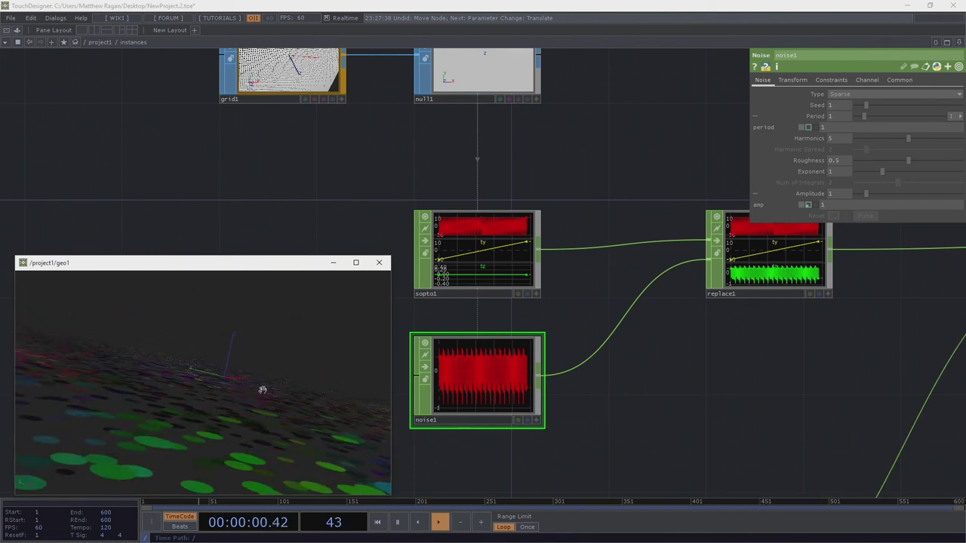
drag(272, 360, 293, 381)
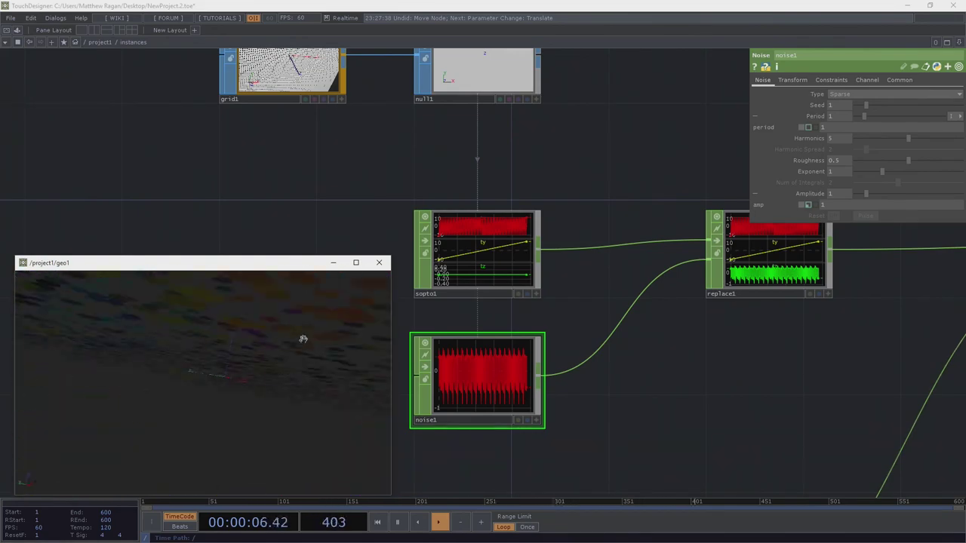
middle_drag(518, 411, 647, 380)
scroll(646, 380, up, 3)
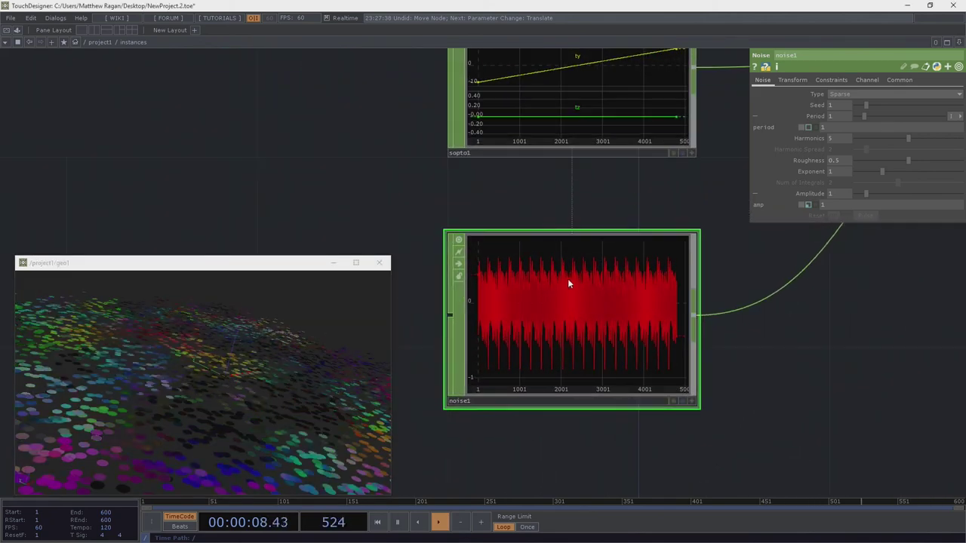
Step: Set noise1's Type to Random so the instances' depth offsets become random
drag(263, 366, 232, 429)
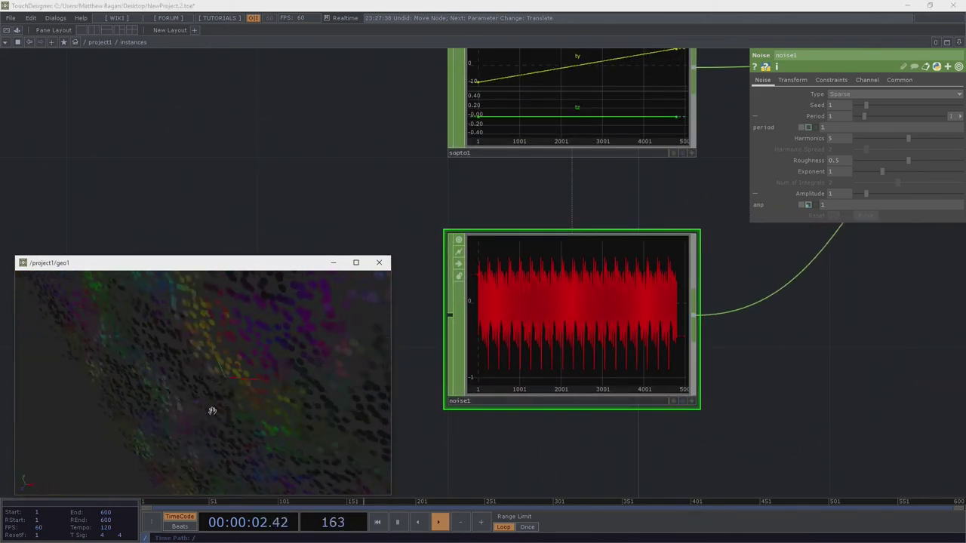
right_drag(757, 342, 610, 392)
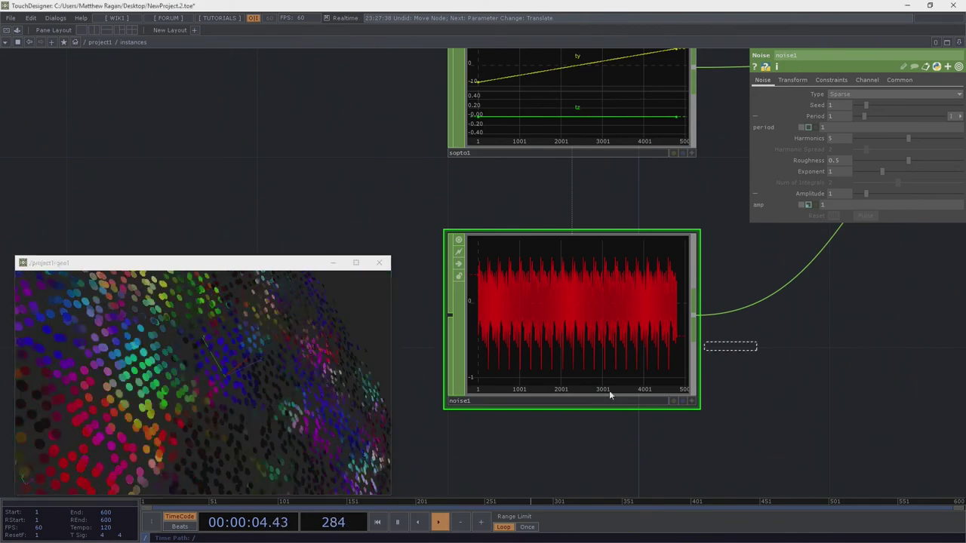
click(866, 94)
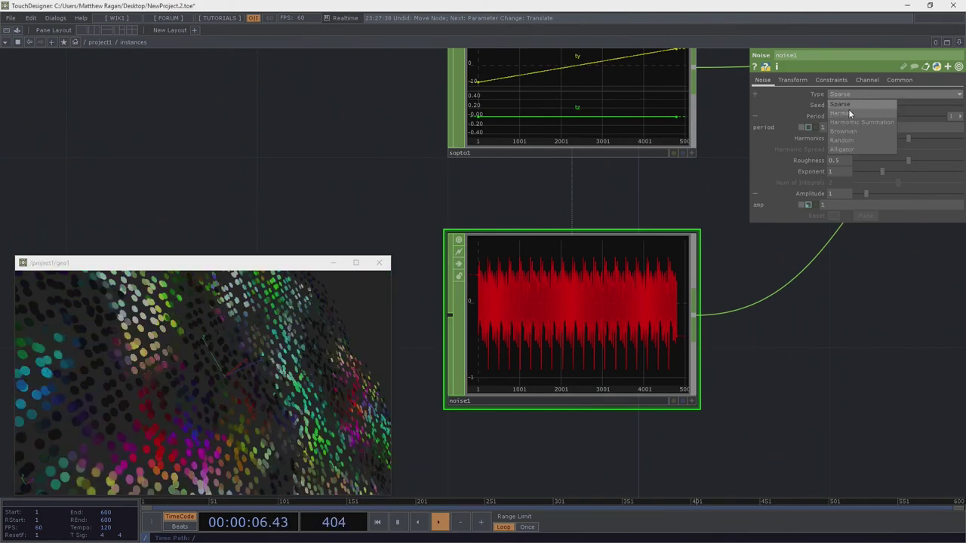
click(849, 139)
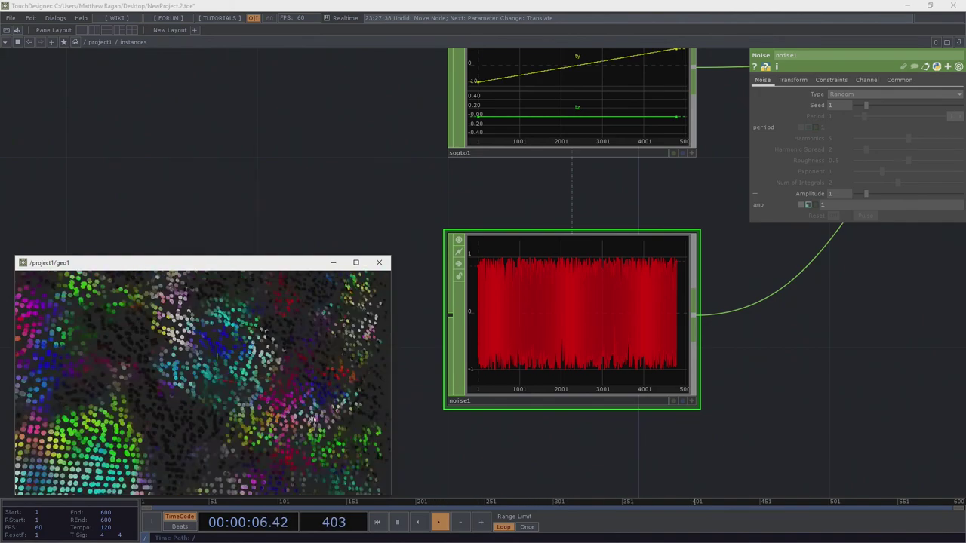
Step: Inside geo1, turn off circle1's display and render flags, turn on box1's, and inspect the box instances
scroll(705, 301, down, 10)
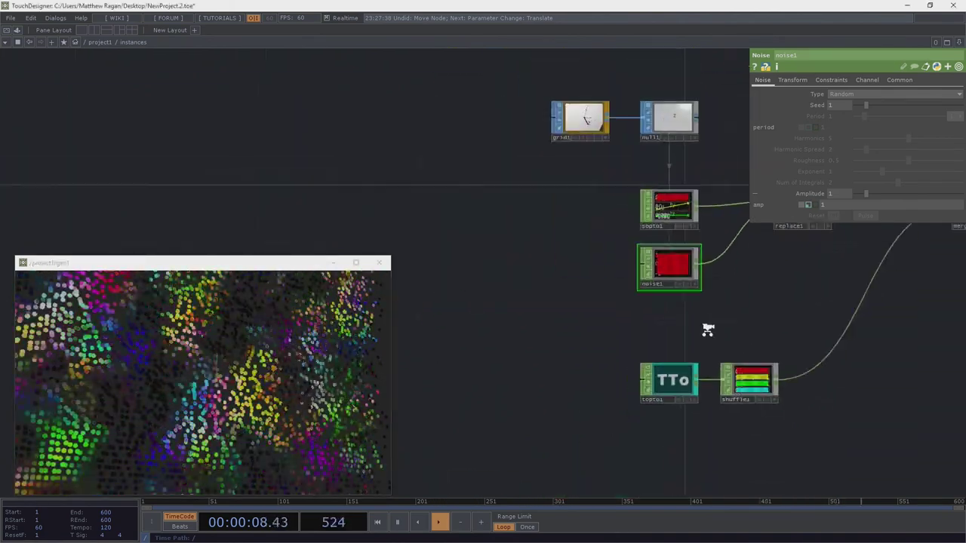
key(p)
scroll(627, 267, down, 5)
drag(618, 401, 551, 240)
drag(608, 167, 562, 262)
scroll(638, 263, up, 5)
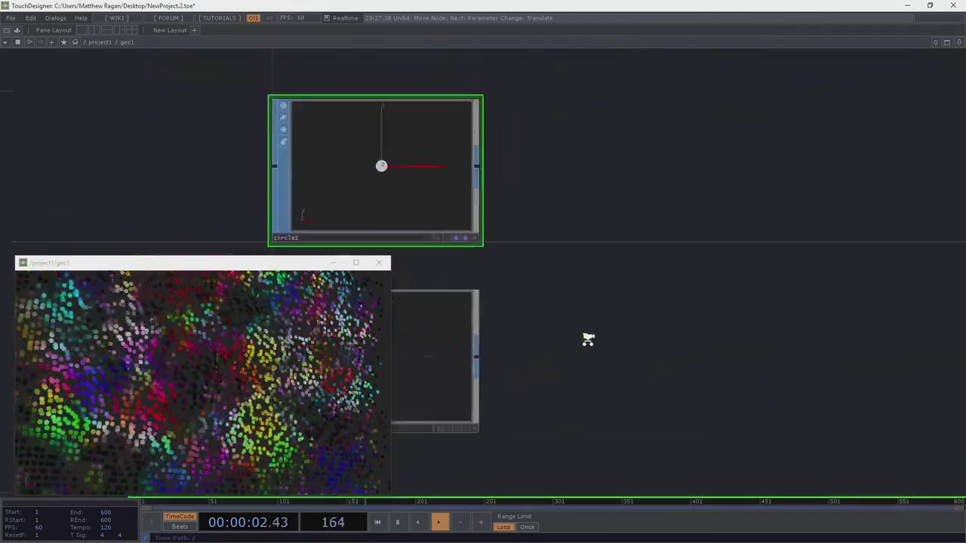
click(680, 207)
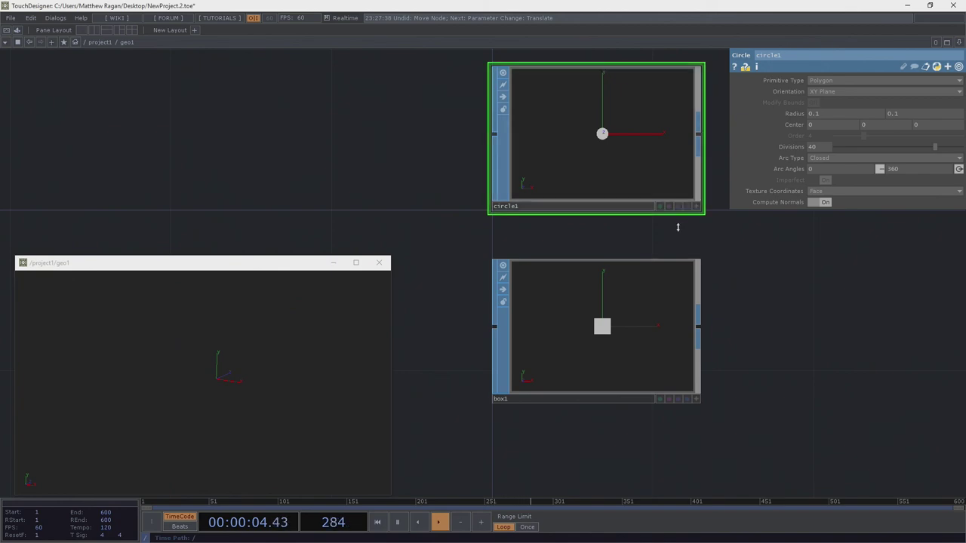
click(687, 399)
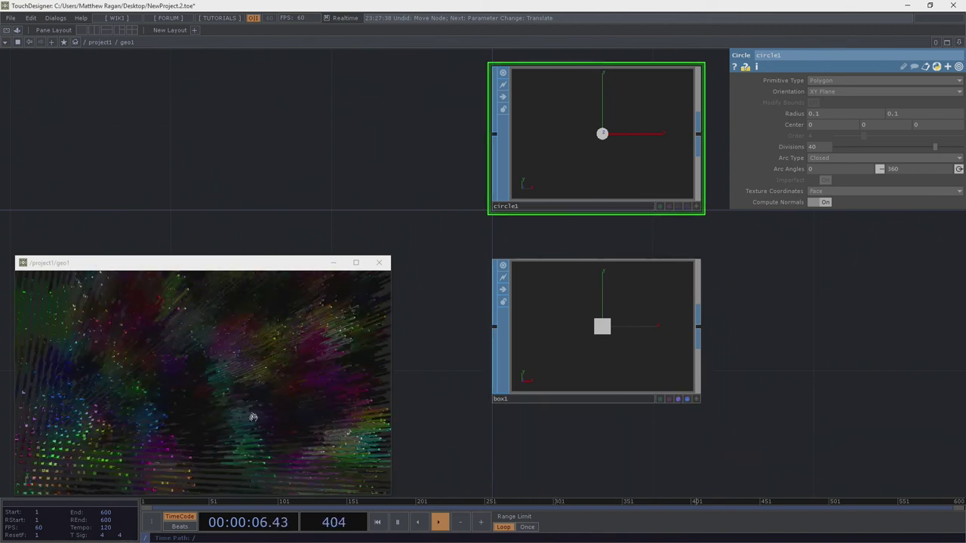
drag(245, 371, 281, 407)
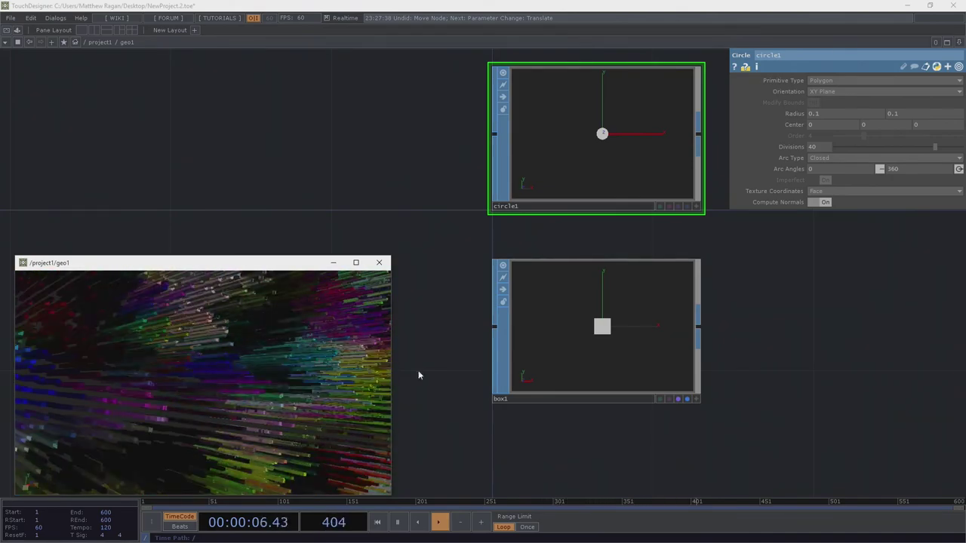
Step: Close the geo1 viewer, return to project1, and open render1 in its own viewer window
click(379, 264)
scroll(383, 342, down, 10)
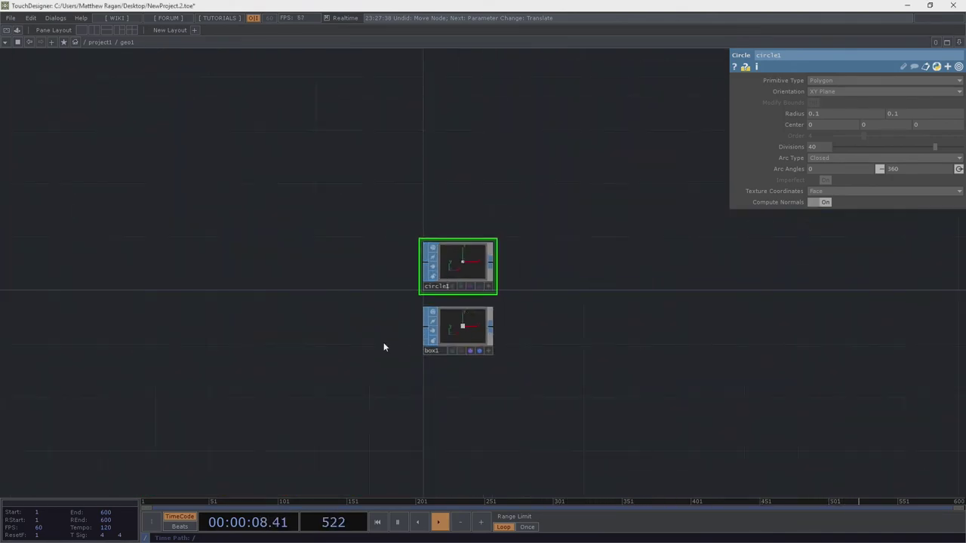
scroll(524, 282, up, 5)
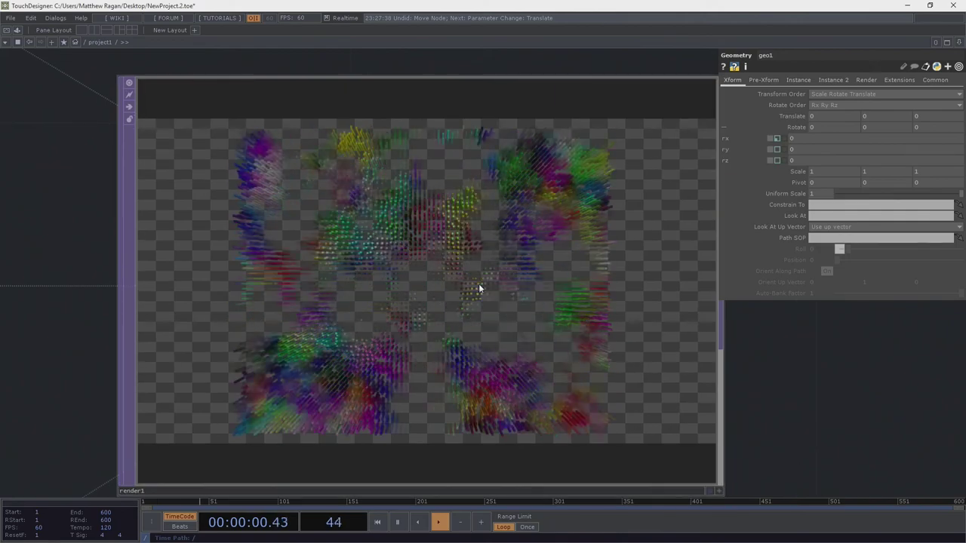
scroll(367, 295, down, 2)
right_click(489, 261)
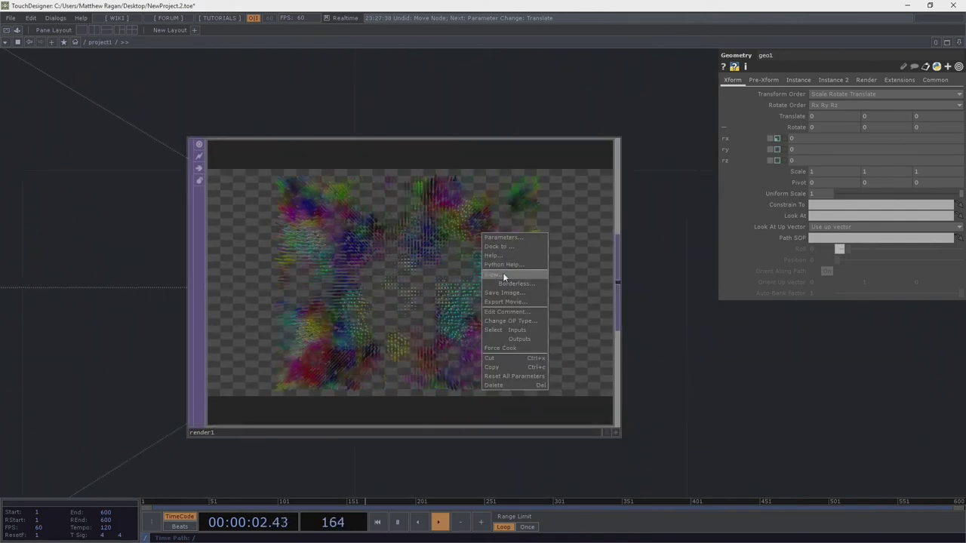
click(506, 276)
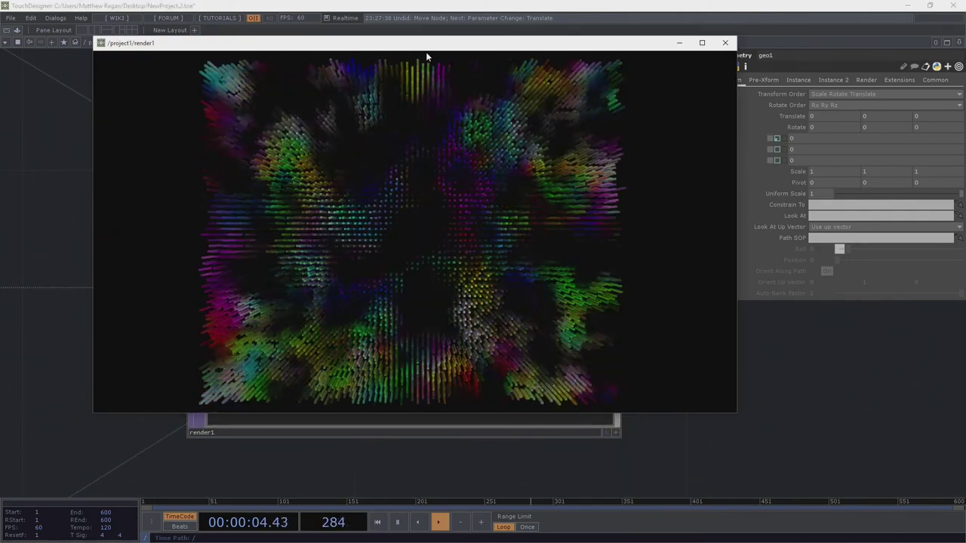
drag(434, 51, 608, 159)
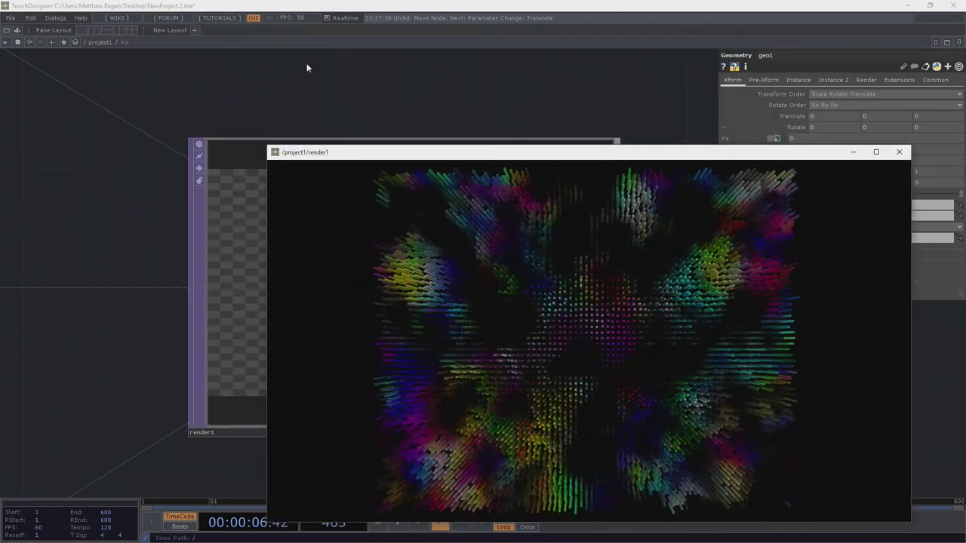
Step: Set the Translate Y of cam1 to -8
scroll(500, 129, down, 2)
drag(312, 81, 277, 99)
scroll(277, 100, down, 3)
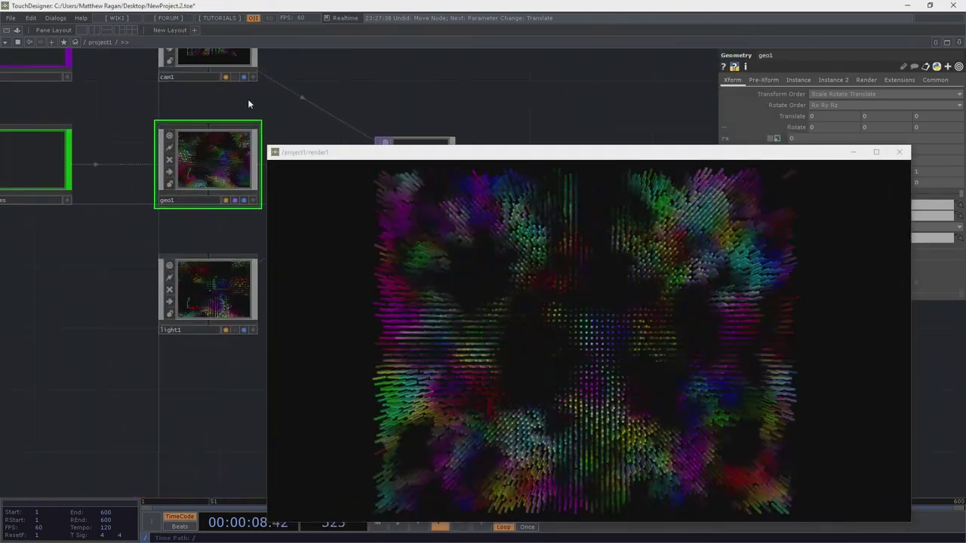
drag(328, 78, 288, 117)
click(200, 86)
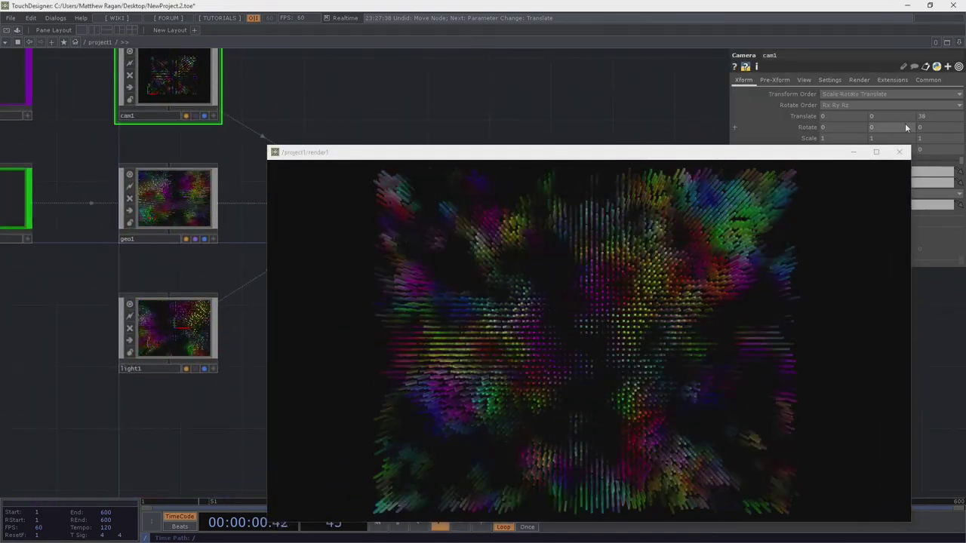
middle_drag(898, 116, 823, 128)
Step: Create a Null COMP and place it above cam1 in the project1 network
drag(501, 105, 473, 185)
drag(216, 72, 184, 126)
key(Tab)
key(Tab)
key(Tab)
key(Tab)
key(Tab)
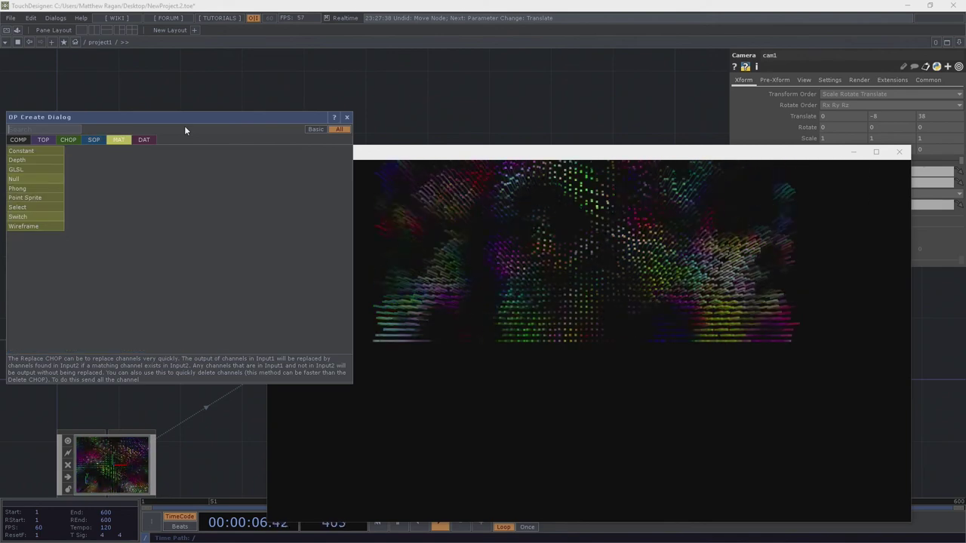
text(no)
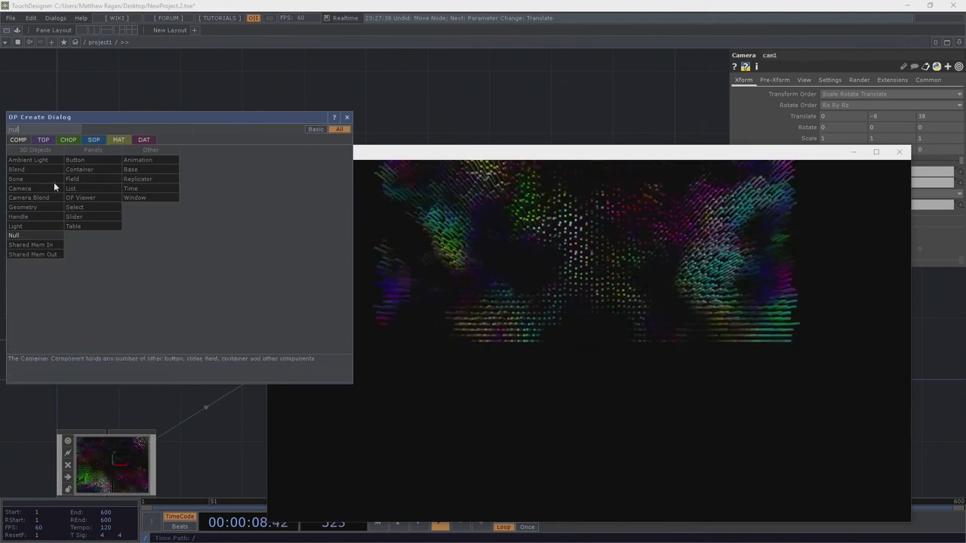
click(31, 232)
click(106, 110)
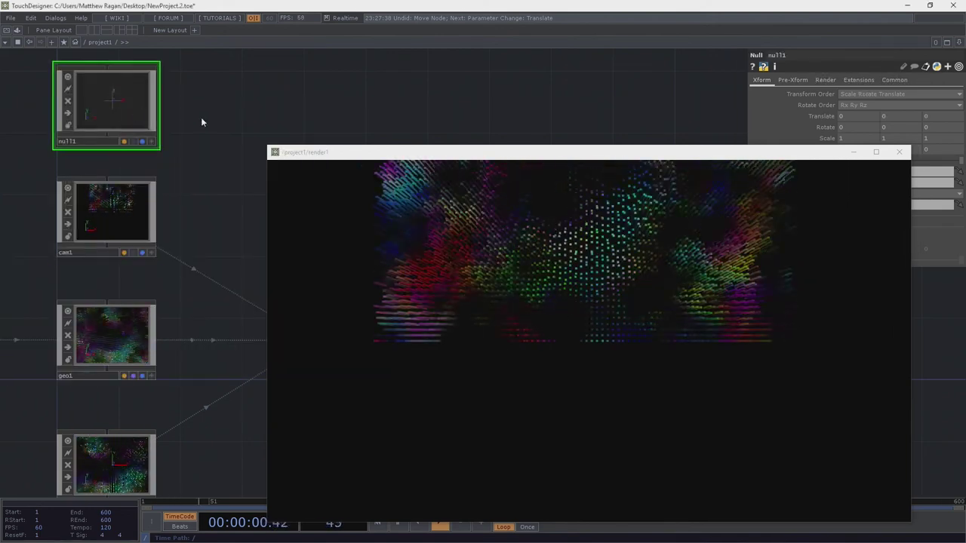
Step: Assign null1 as the Look At target of cam1
drag(201, 119, 232, 148)
scroll(92, 149, up, 3)
scroll(203, 142, down, 2)
key(Tab)
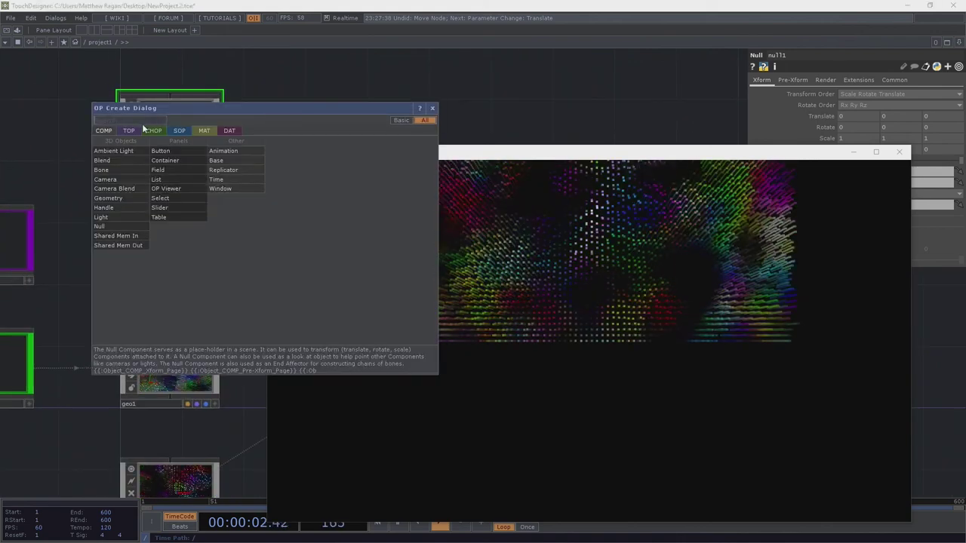
key(Escape)
drag(175, 150, 170, 238)
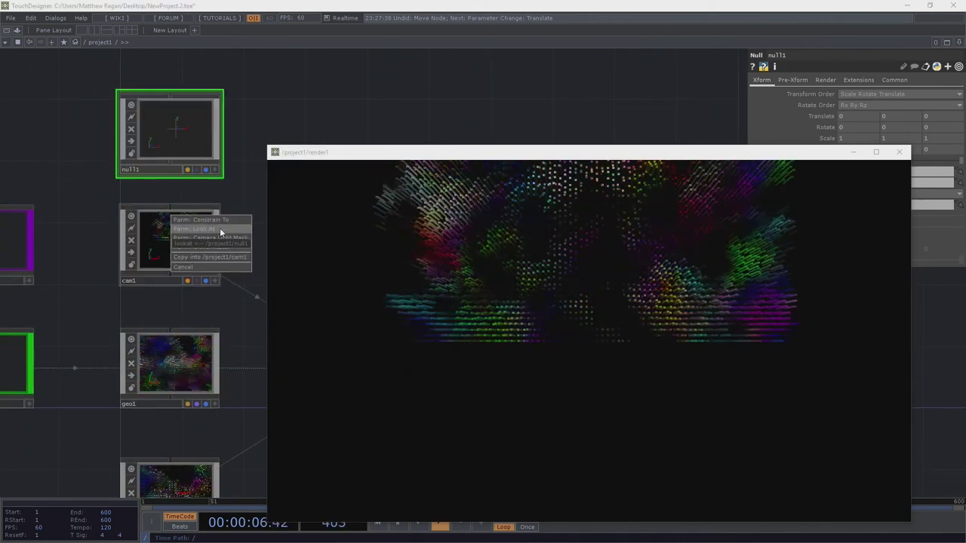
click(219, 228)
Step: Set cam1's Translate X to -24 and Translate Y to -9, and uncover the network behind the render1 viewer
click(170, 239)
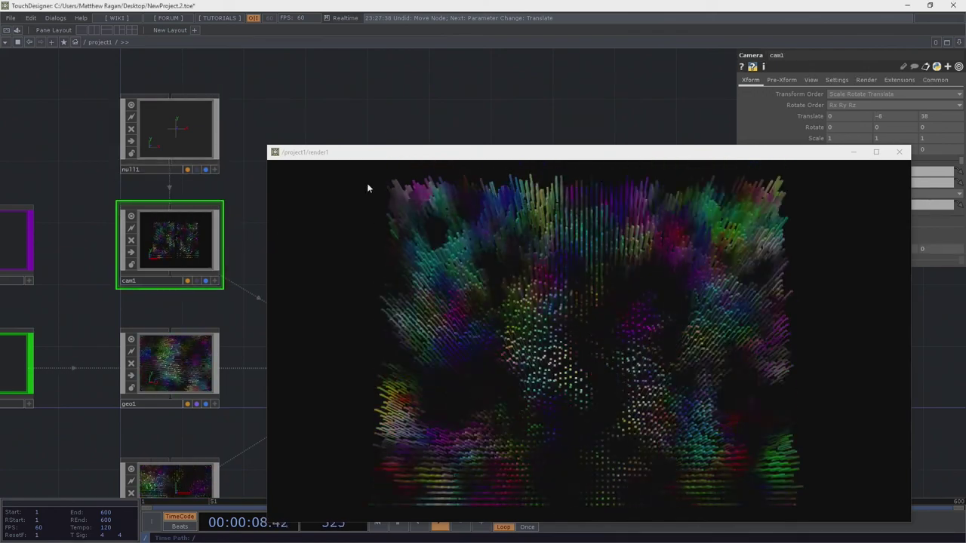
middle_drag(875, 117, 891, 102)
middle_drag(839, 118, 885, 103)
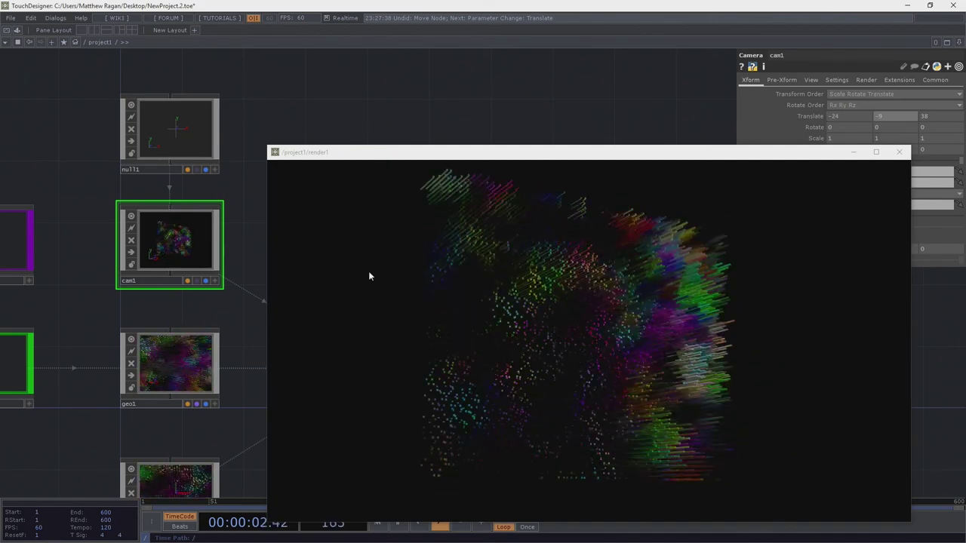
drag(553, 152, 669, 123)
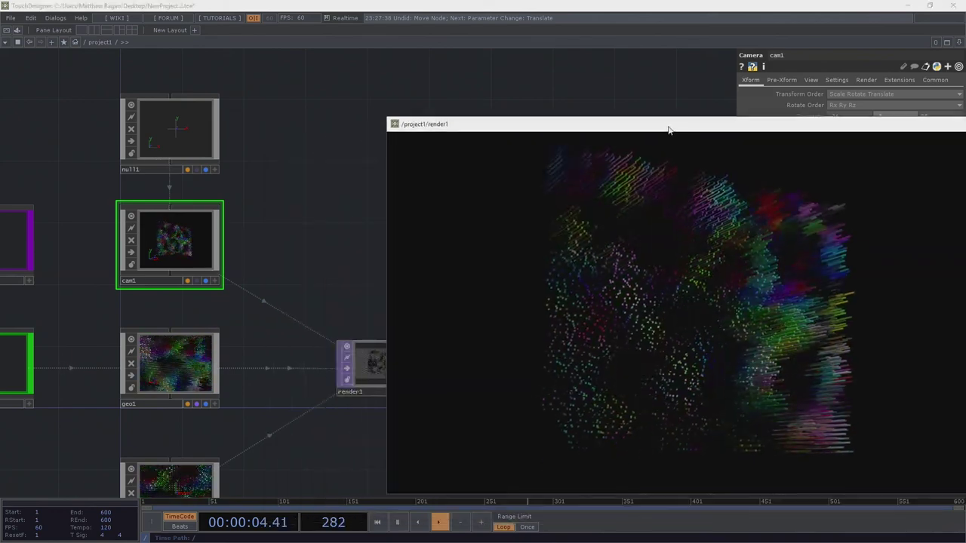
Step: Enter the process network and connect circle1 to the input of fit1
drag(347, 170, 556, 99)
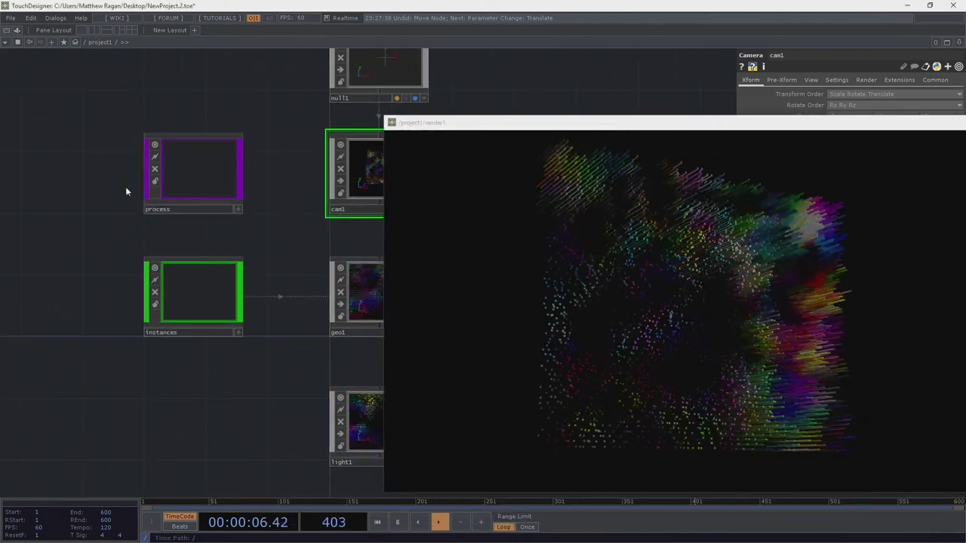
scroll(192, 172, up, 10)
scroll(191, 172, up, 2)
drag(282, 157, 44, 202)
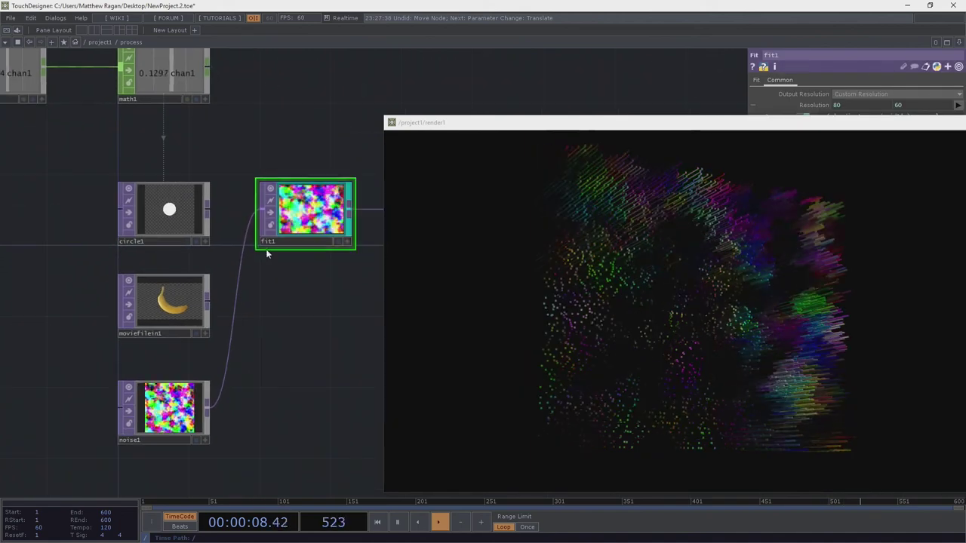
drag(209, 208, 256, 225)
click(256, 226)
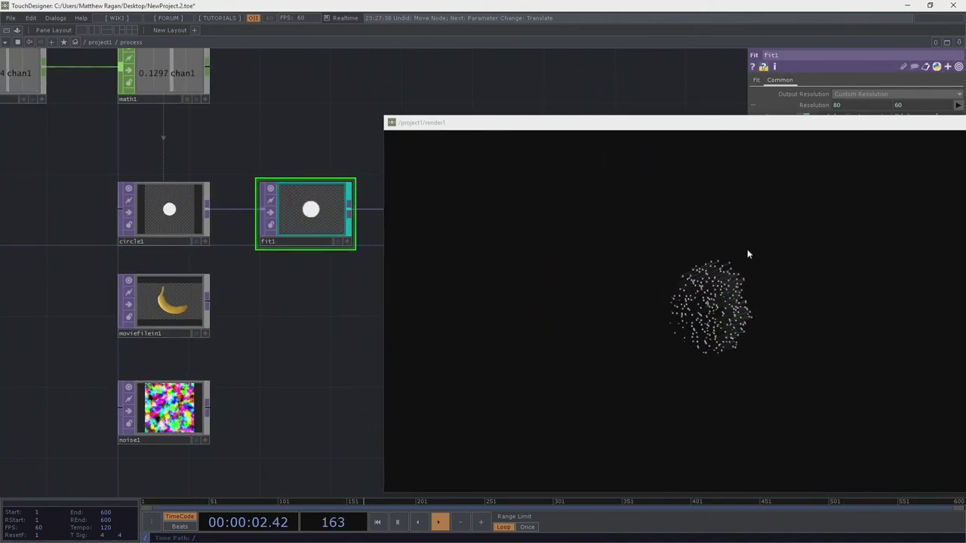
Step: Connect moviefilein1 to fit1 in place of circle1 and check the Movie File In parameters
drag(208, 301, 260, 212)
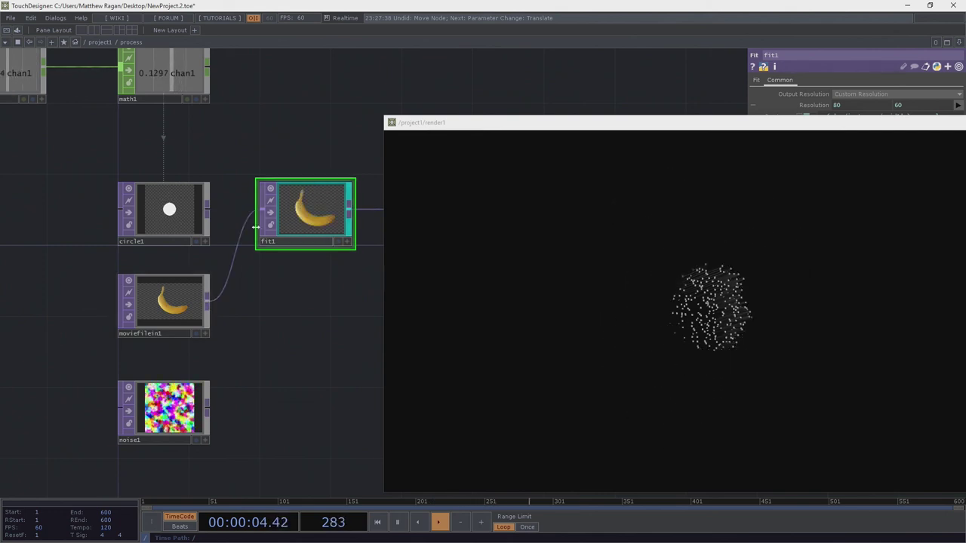
click(127, 305)
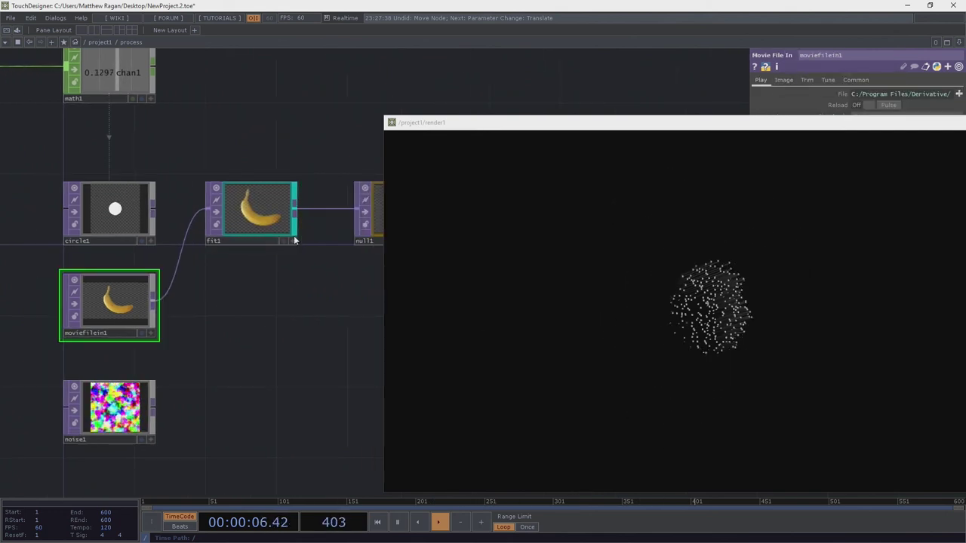
drag(294, 235, 300, 234)
drag(704, 127, 643, 208)
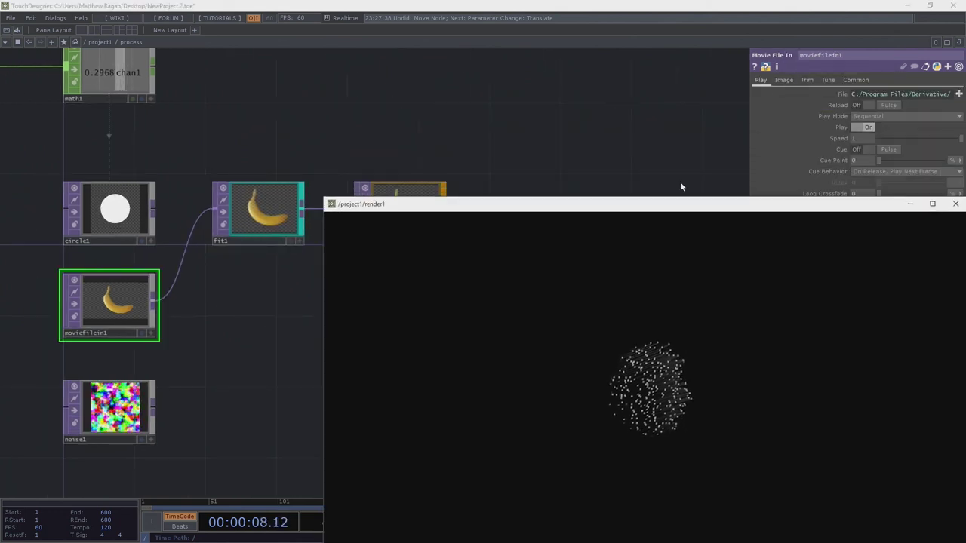
click(828, 80)
Step: Briefly vary fit1's horizontal Translate and return it to 0 to refresh the render
click(260, 211)
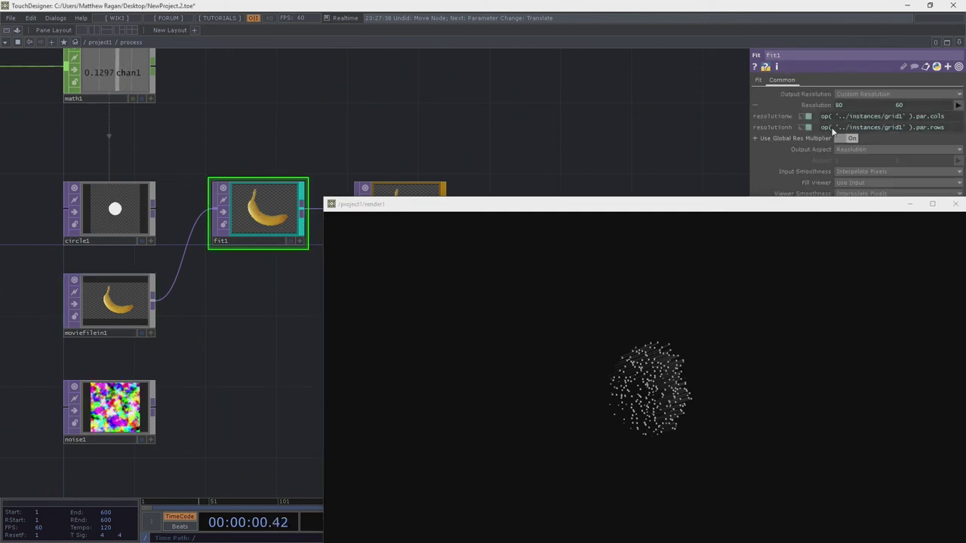
click(757, 80)
middle_click(861, 117)
mouse_move(861, 117)
middle_down()
mouse_move(826, 125)
mouse_move(888, 121)
mouse_move(862, 129)
mouse_move(871, 131)
middle_up()
click(861, 117)
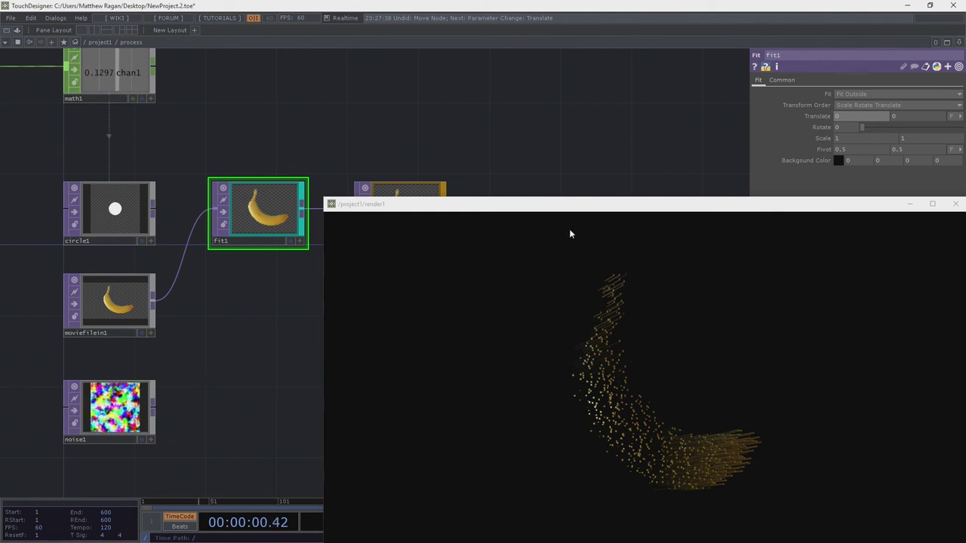
Step: Compare the banana render in the render1 viewer with the step3 example render, and close the render1 viewer
drag(617, 204, 491, 100)
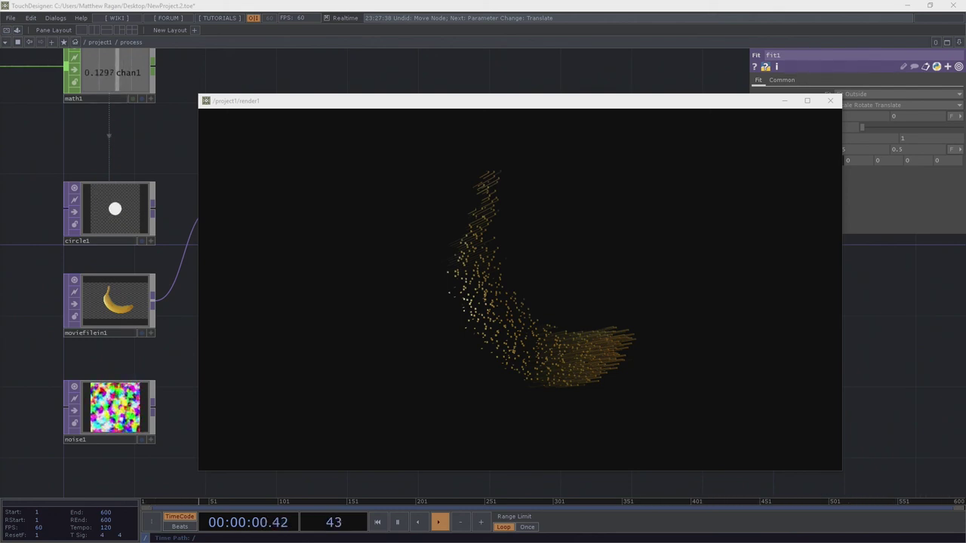
drag(0, 128, 489, 43)
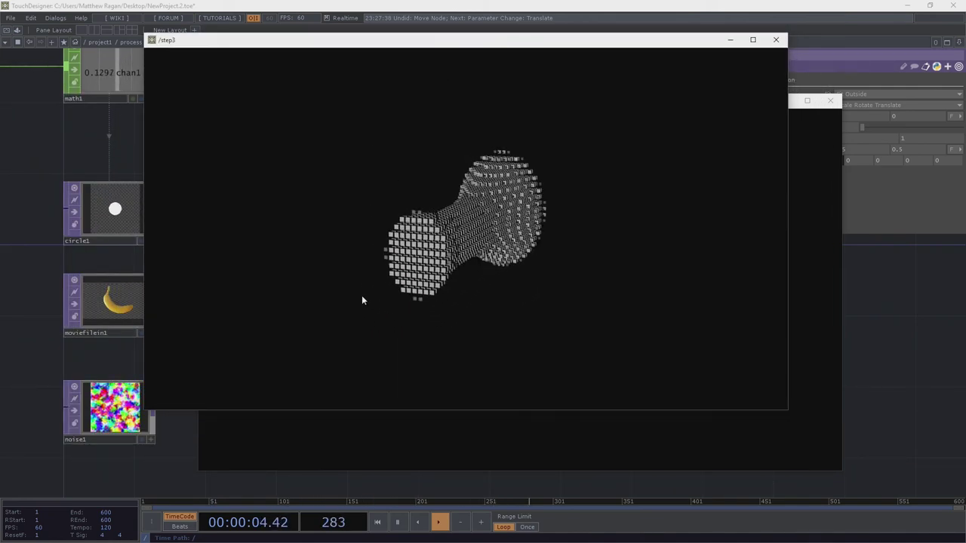
click(776, 39)
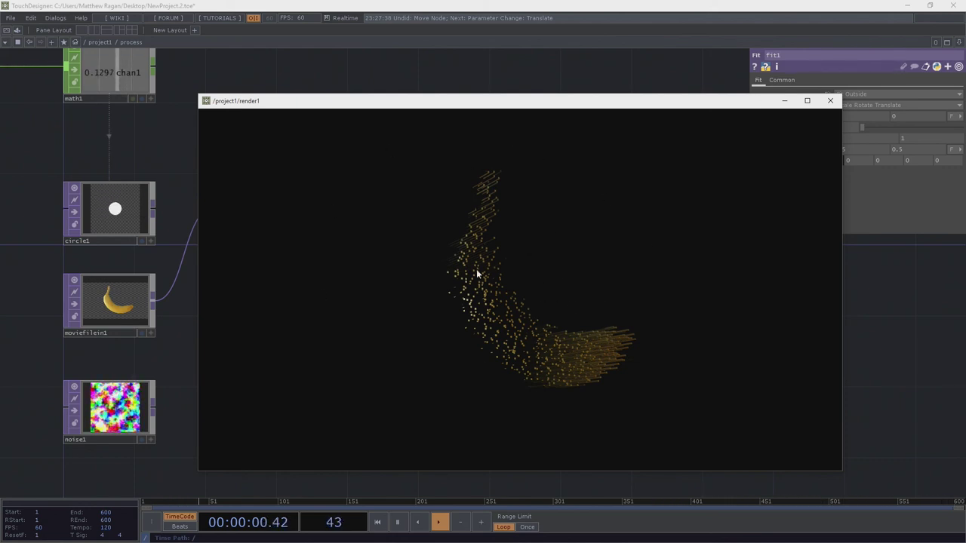
click(829, 100)
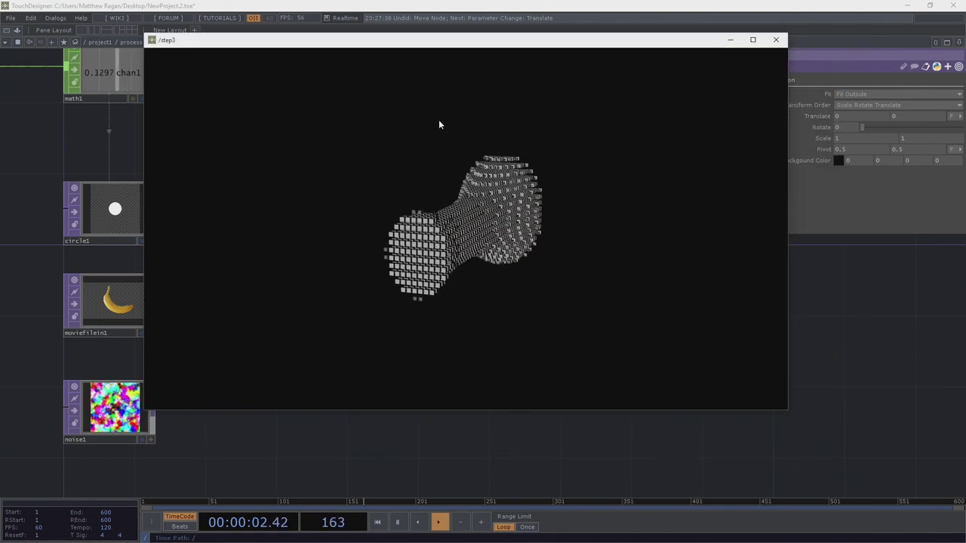